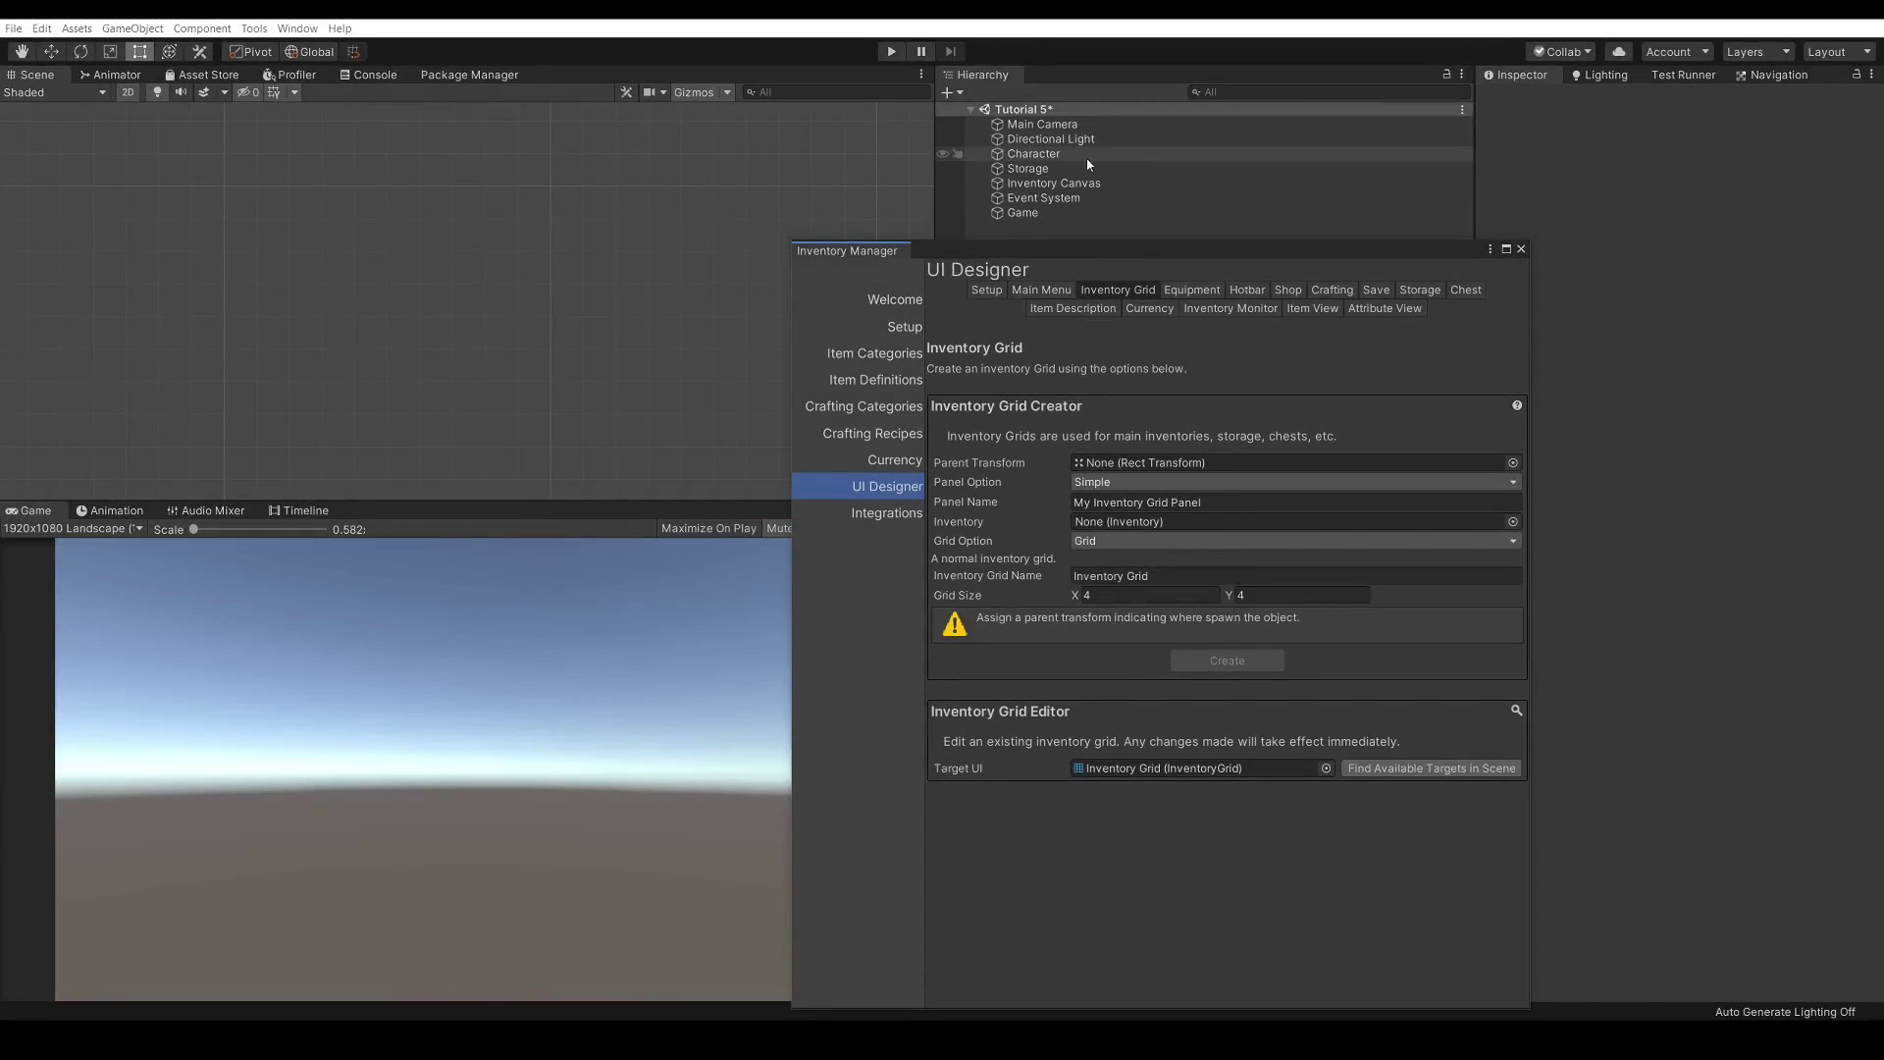
Select Storage and expand its NewItemCollection to show the 5 Big Potion stack
left_click(1030, 155)
left_click_drag(1167, 250, 603, 213)
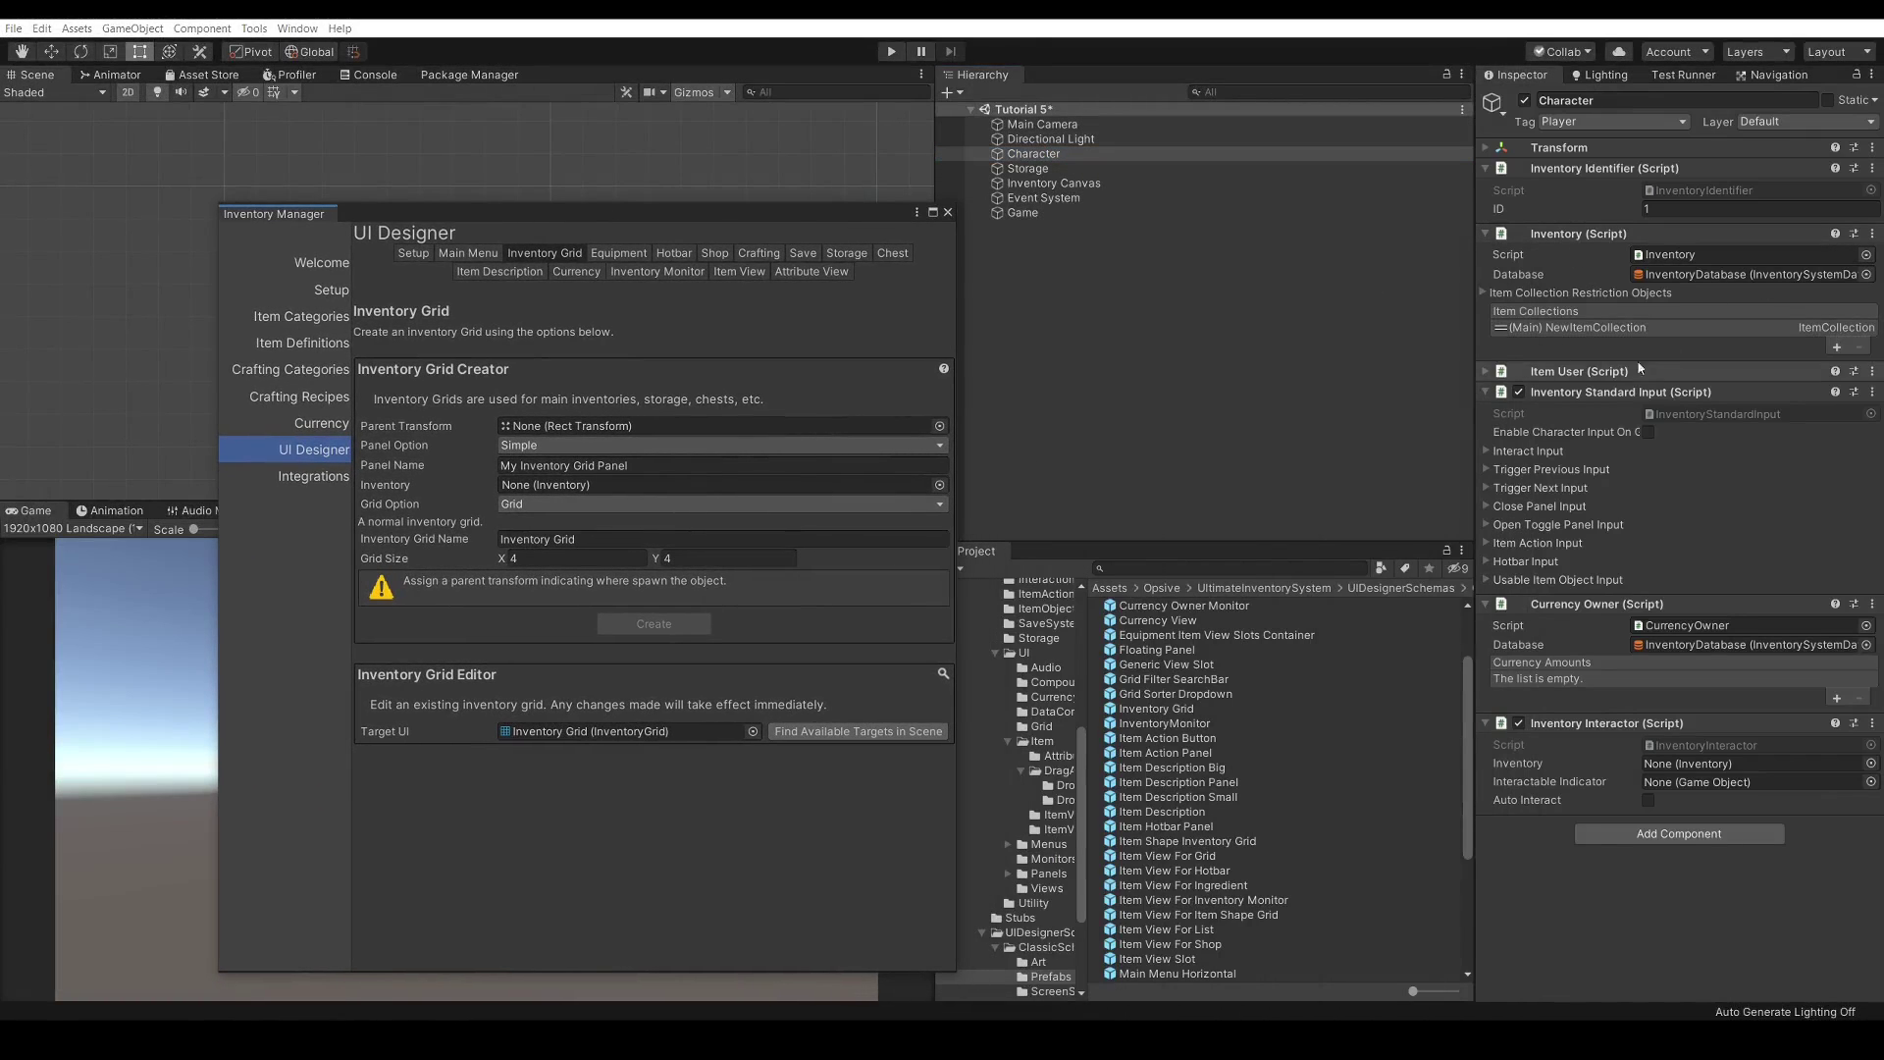
left_click(1042, 169)
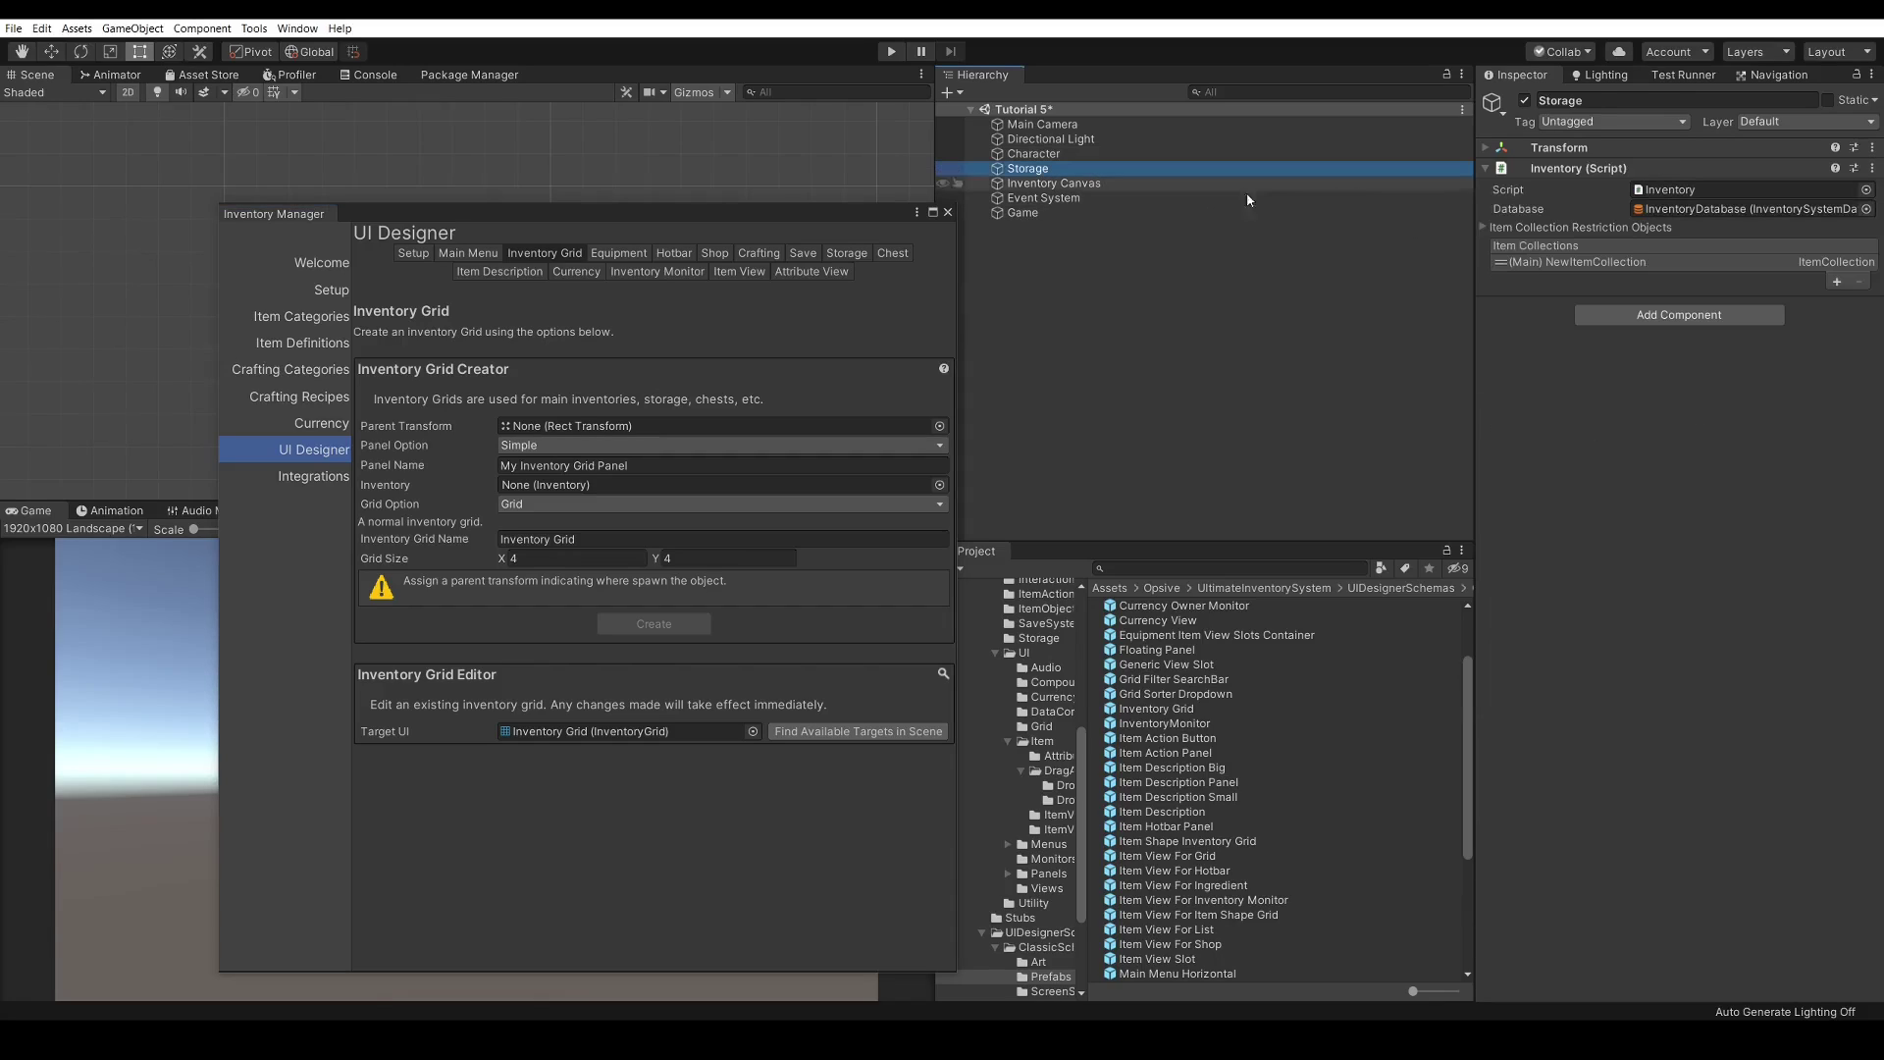
left_click(1570, 263)
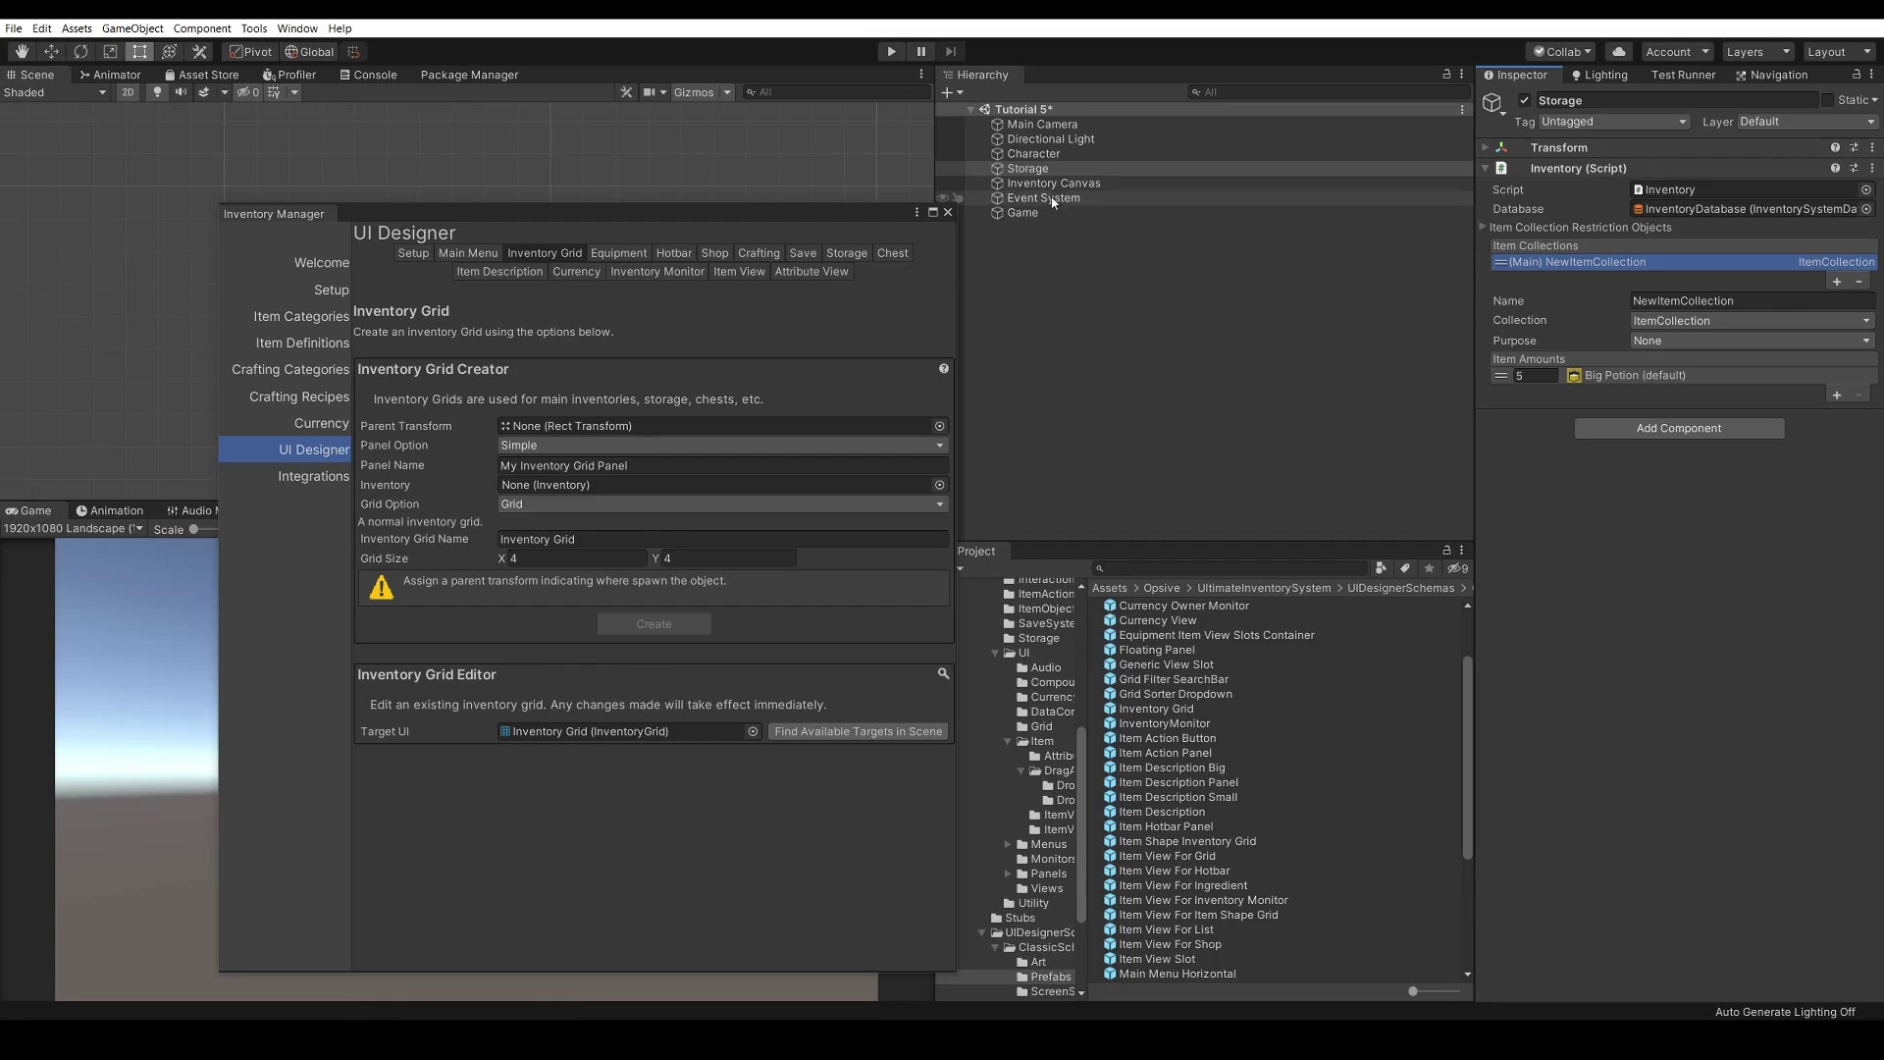
left_click_drag(550, 222, 543, 172)
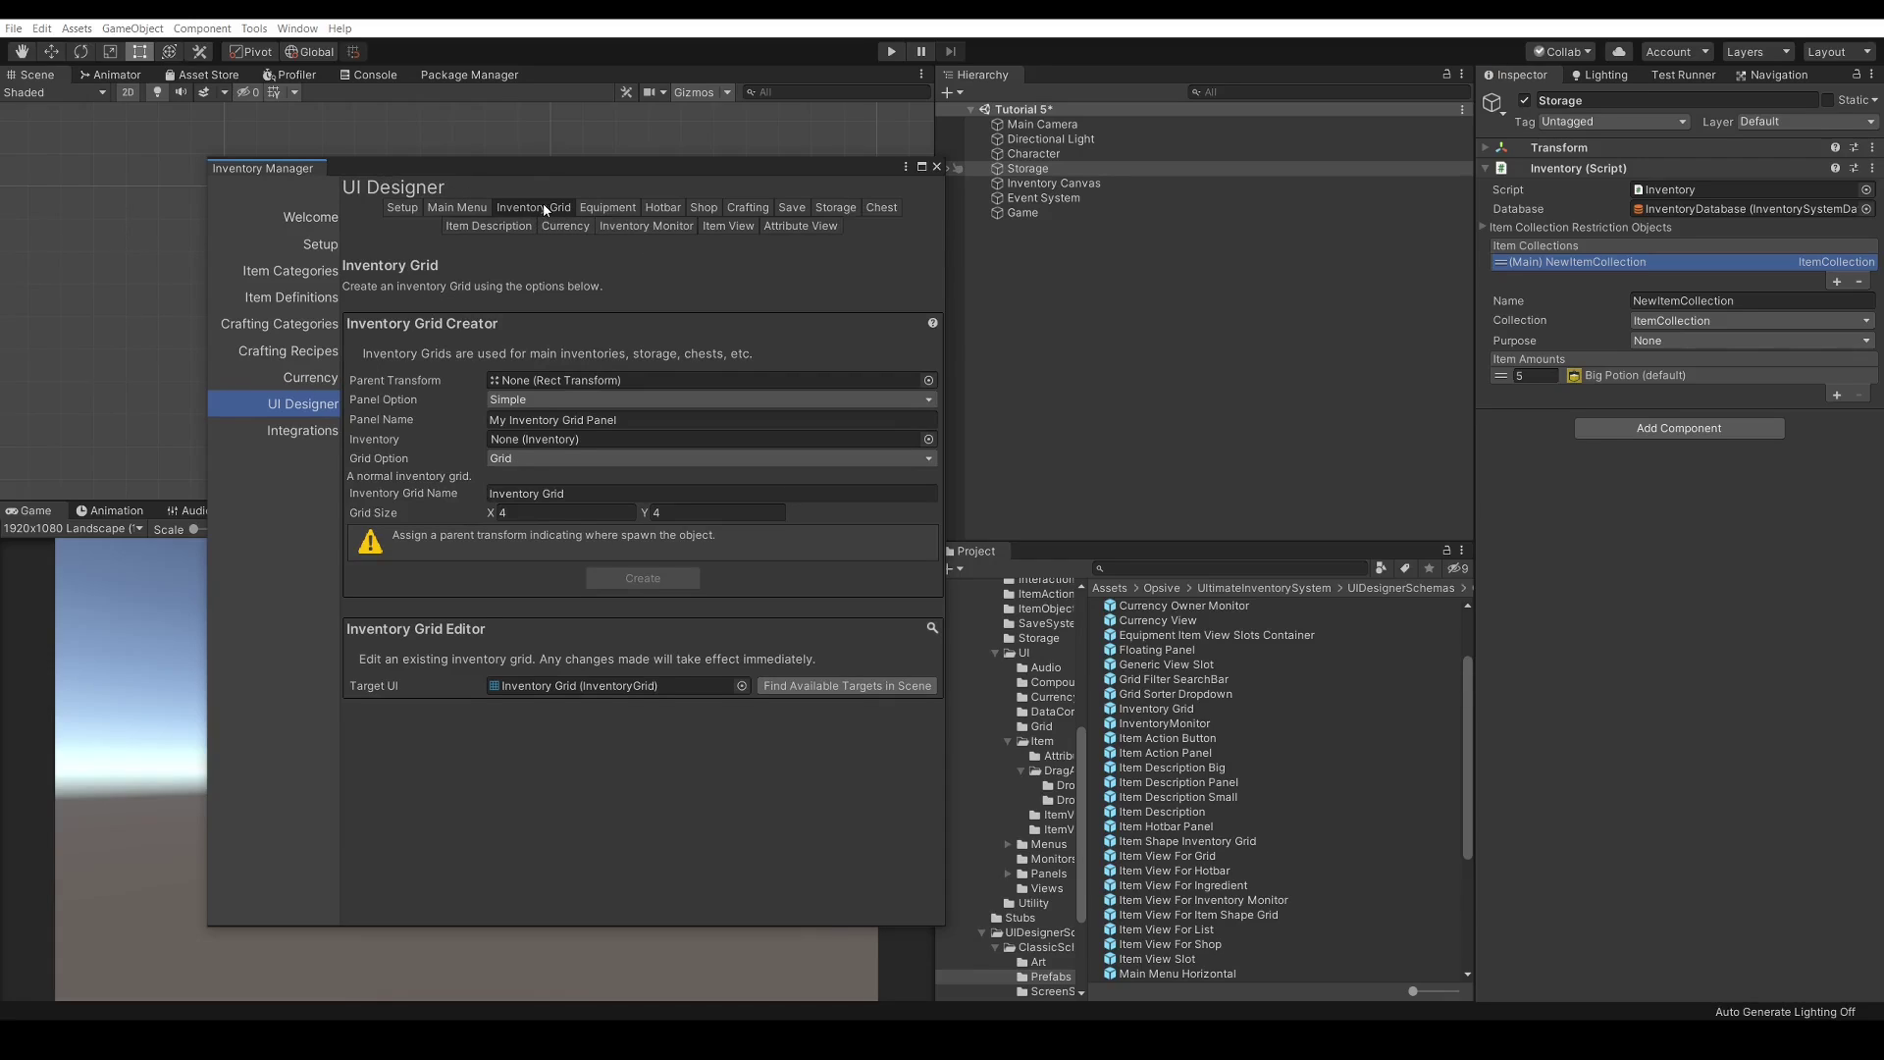
Parent the grid to Inventory Canvas and create the Player Inventory Grid Panel with Player Inventory Grid
left_click(1038, 184)
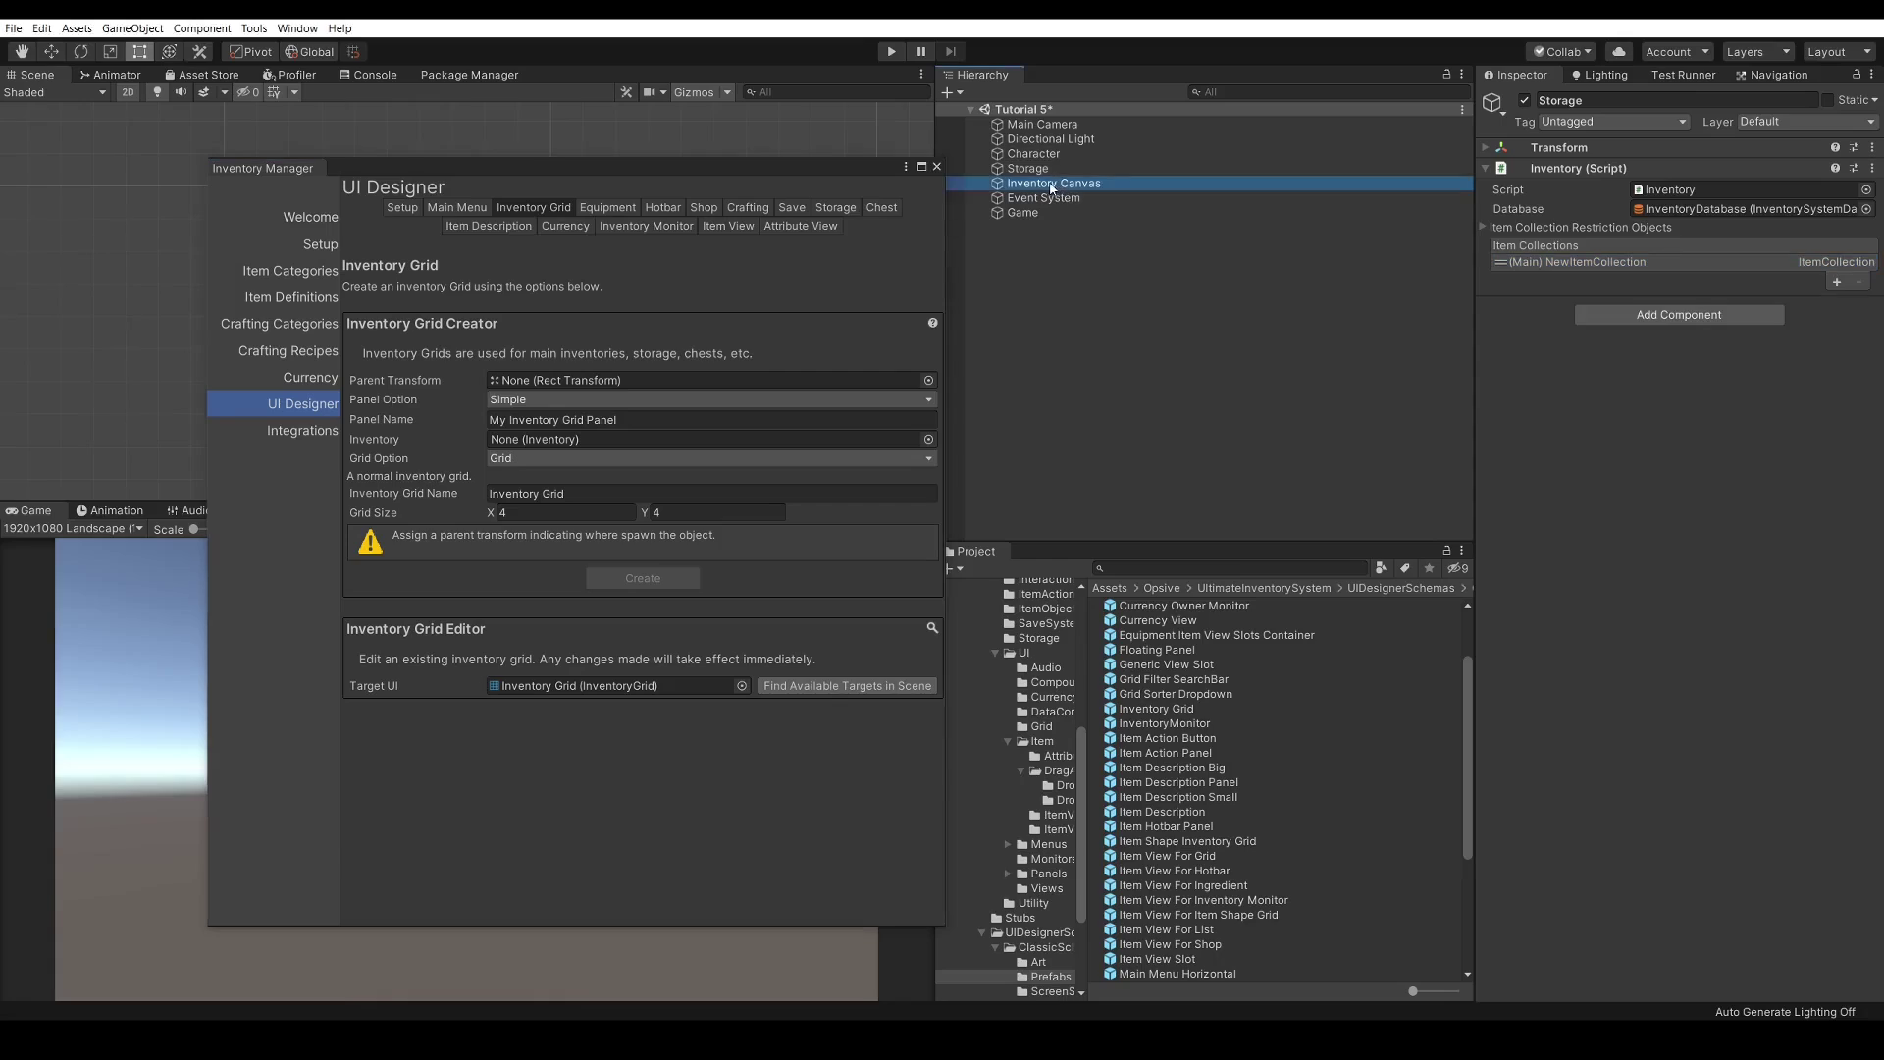
left_click_drag(1038, 190, 510, 420)
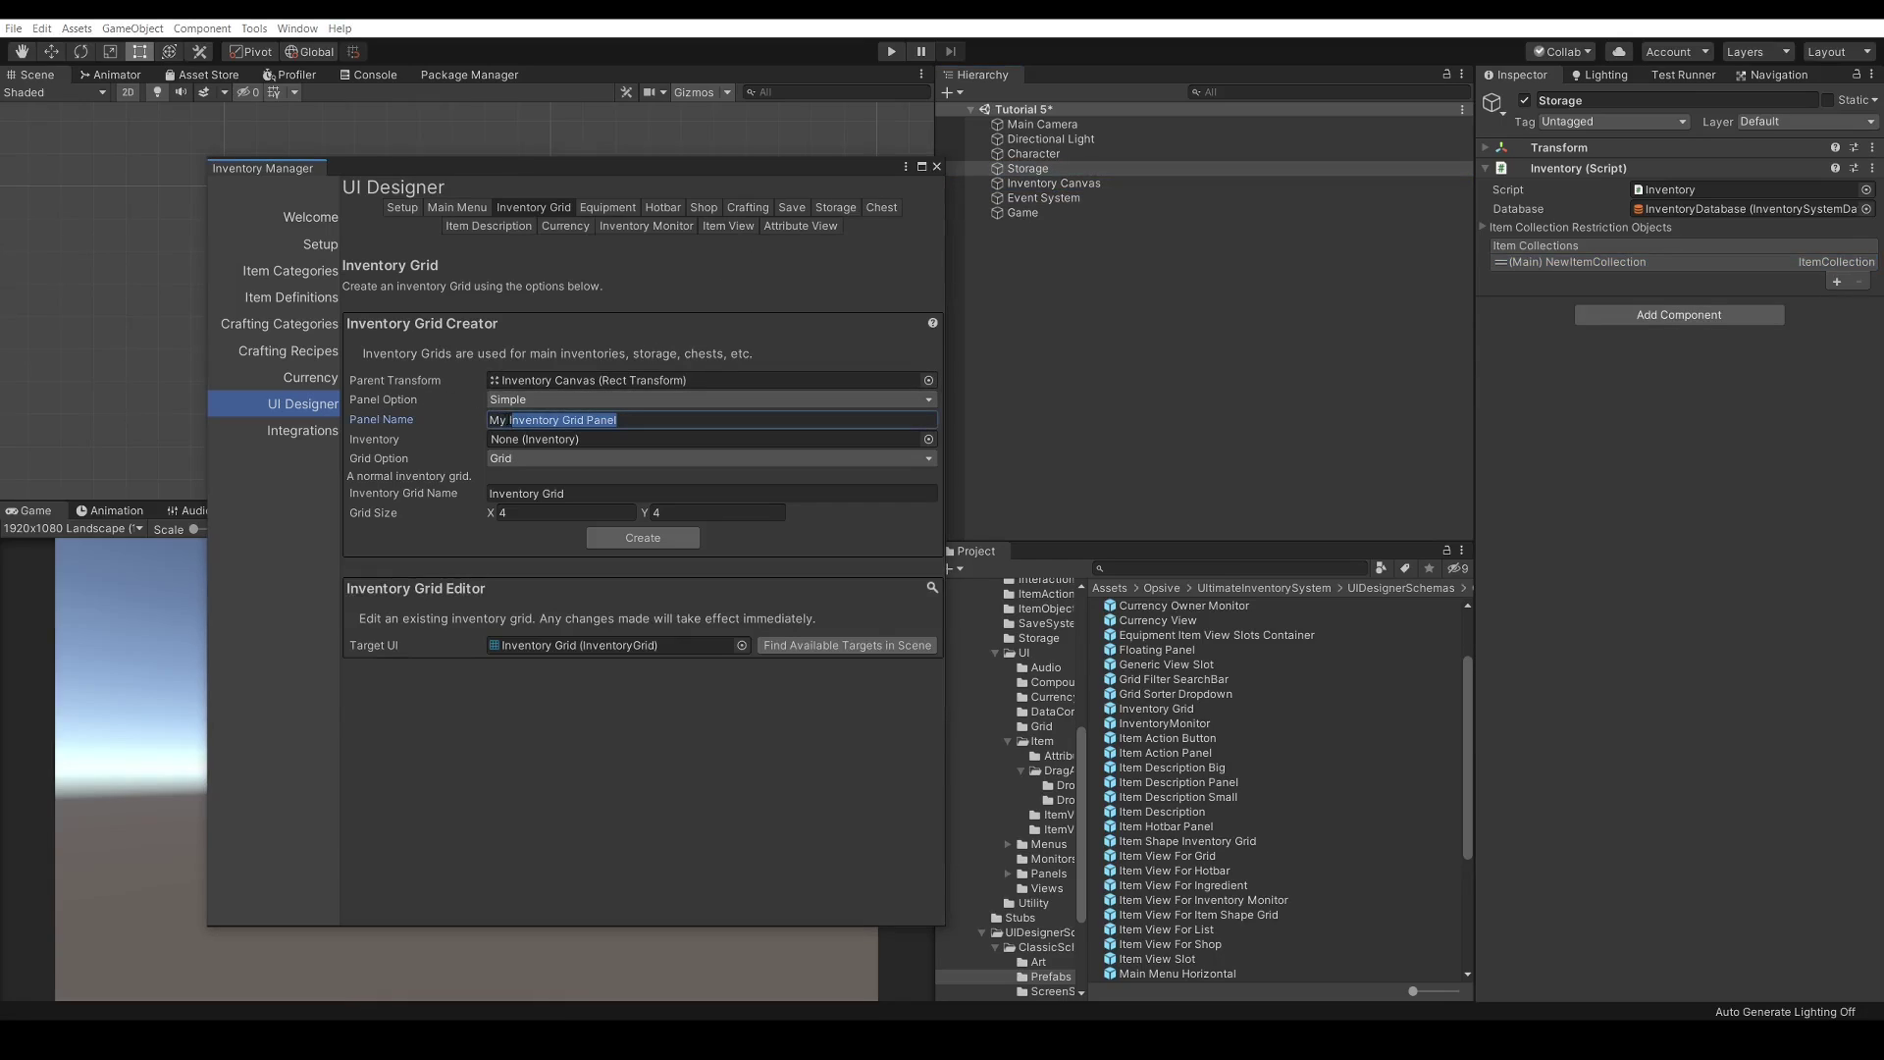
left_click(510, 420)
key("BackSpace")
key("BackSpace")
key("BackSpace")
type("Player")
left_click_drag(539, 494, 489, 494)
left_click(490, 494)
type("Player")
left_click(647, 537)
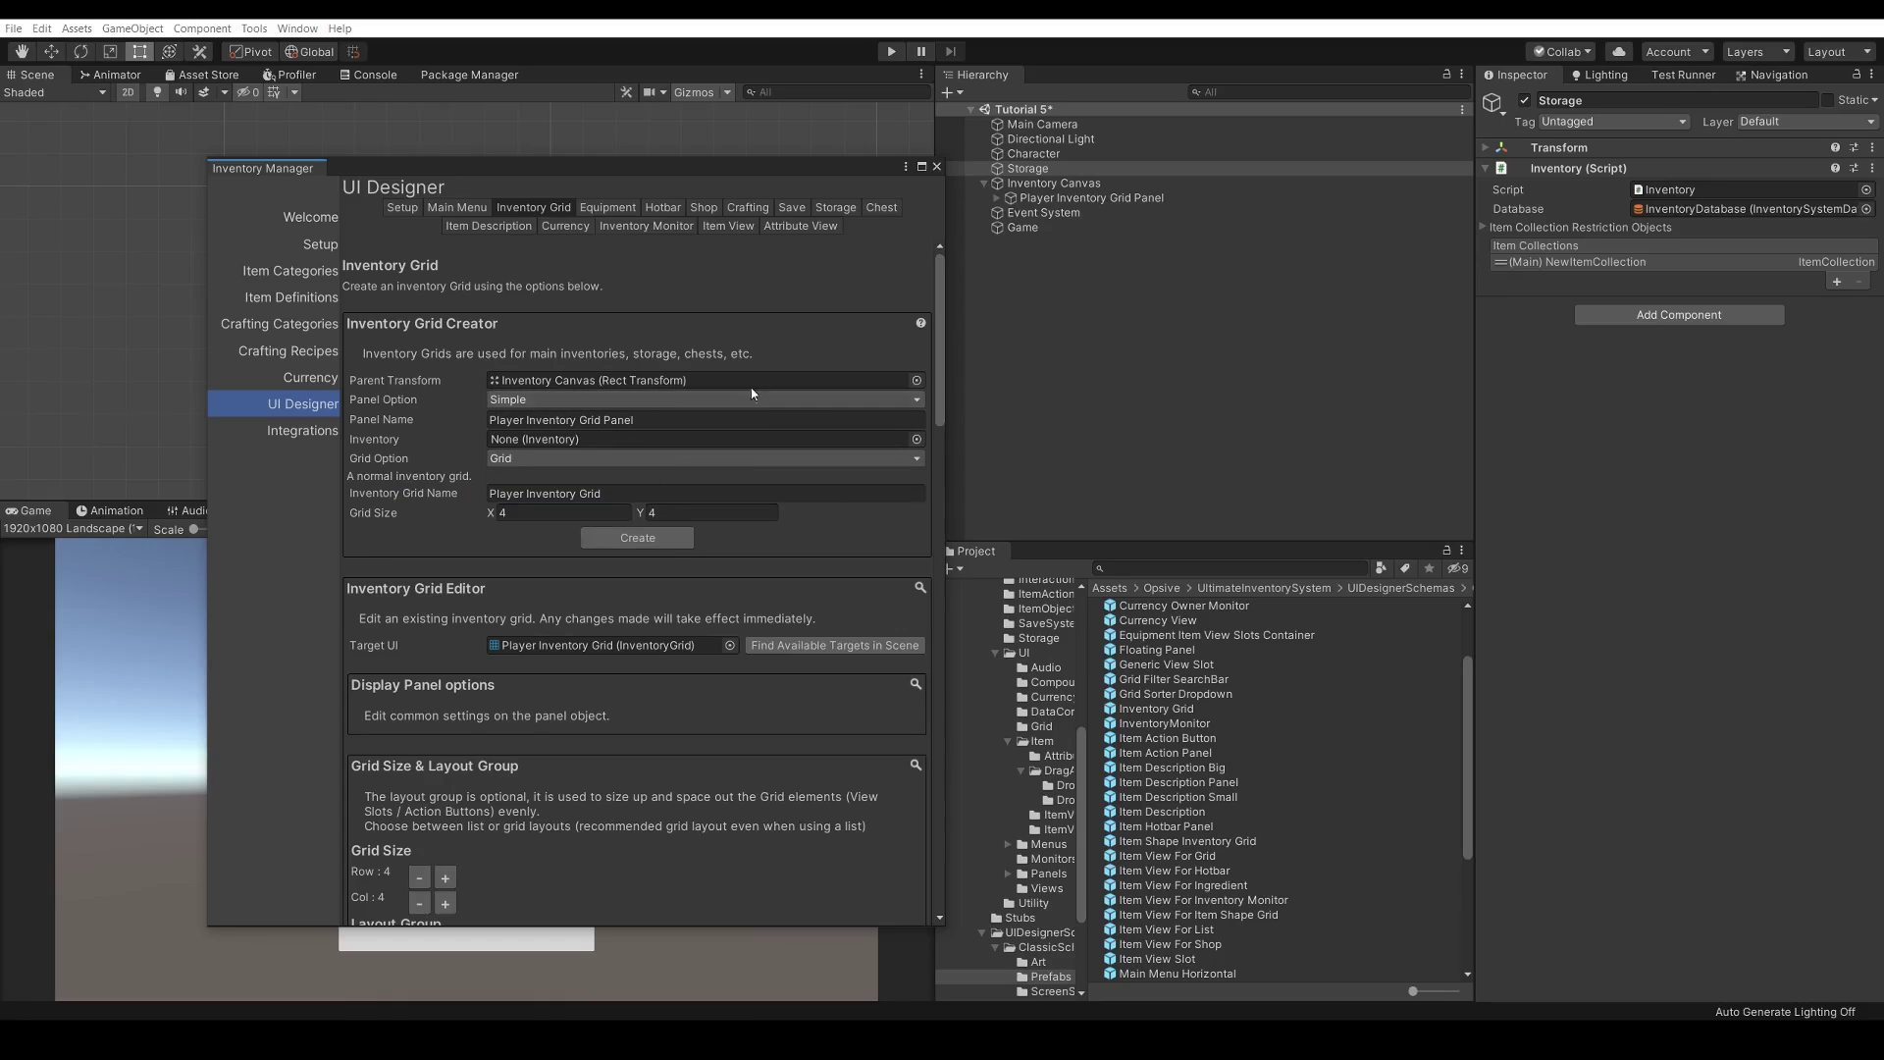
Rename the panel and grid to Storage Inventory Grid Panel and Storage Inventory Grid
left_click(521, 420)
left_click(521, 420)
key("BackSpace")
key("BackSpace")
key("BackSpace")
key("BackSpace")
key("BackSpace")
key("BackSpace")
type("Storage")
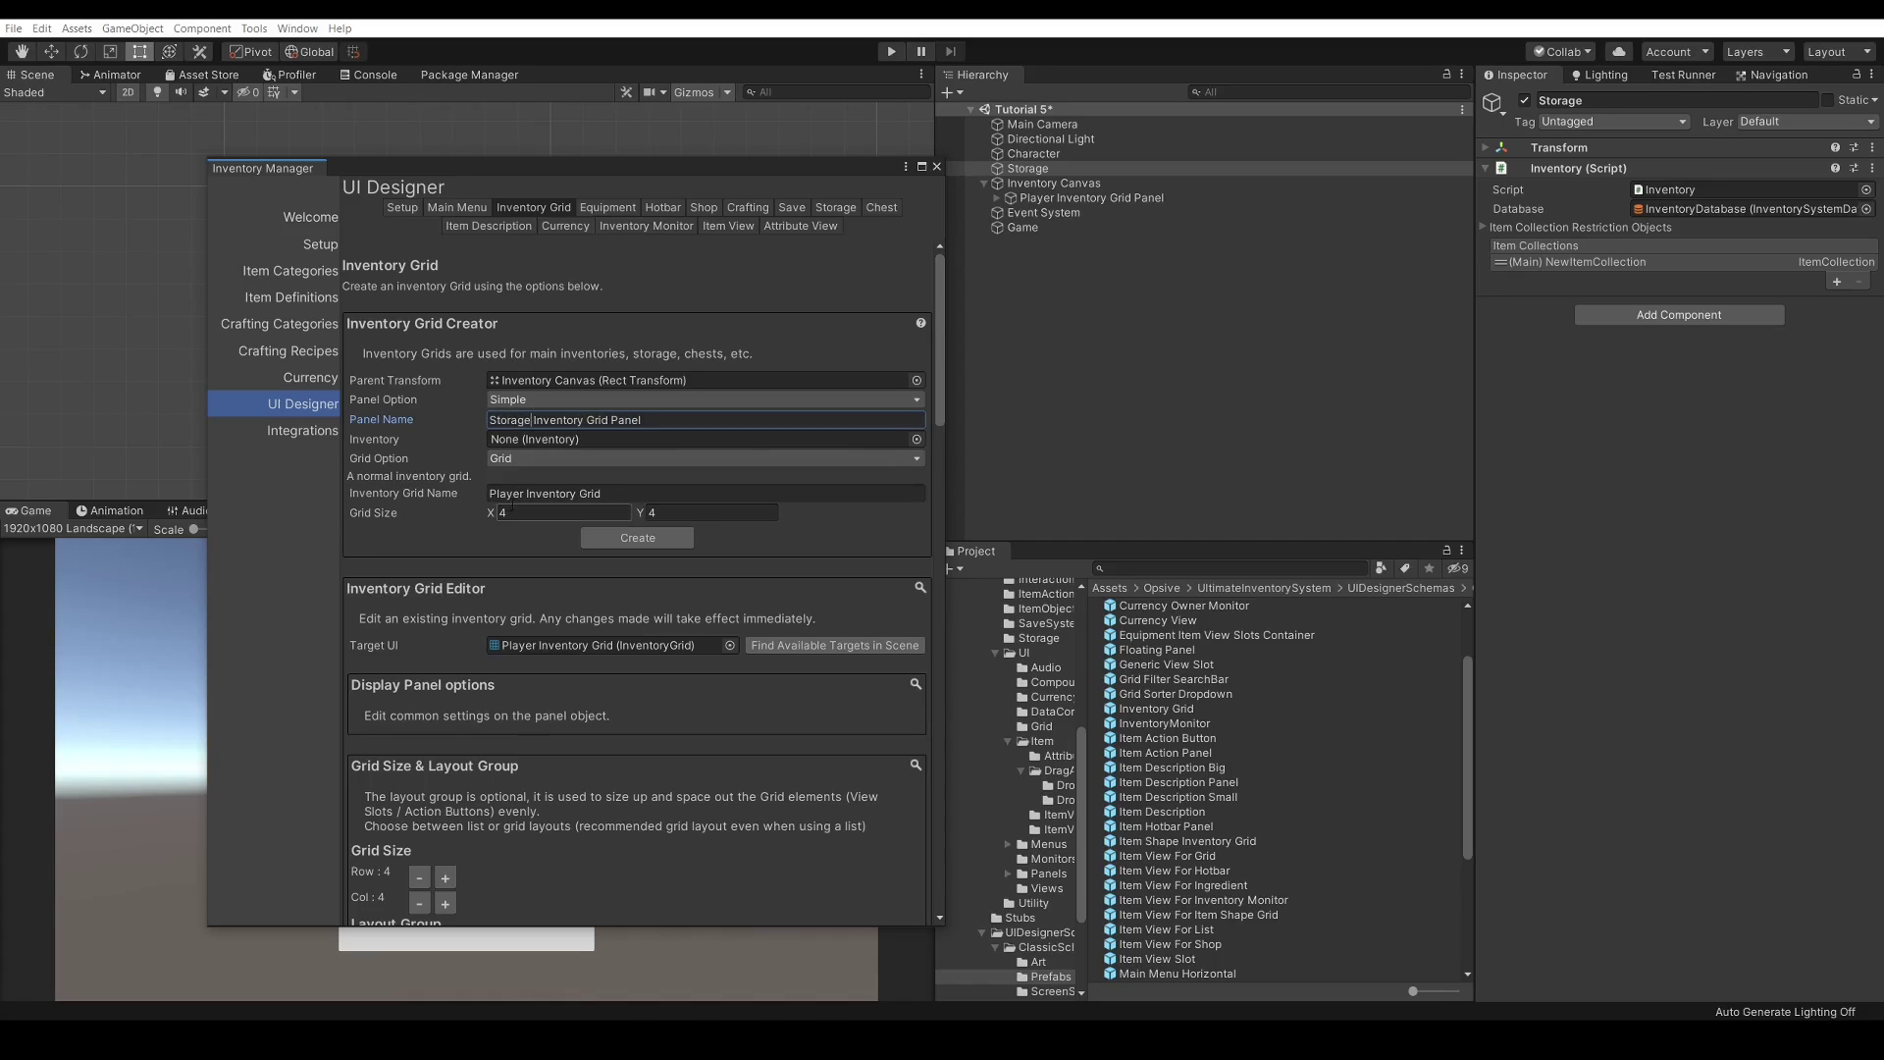
left_click(510, 494)
left_click(528, 493)
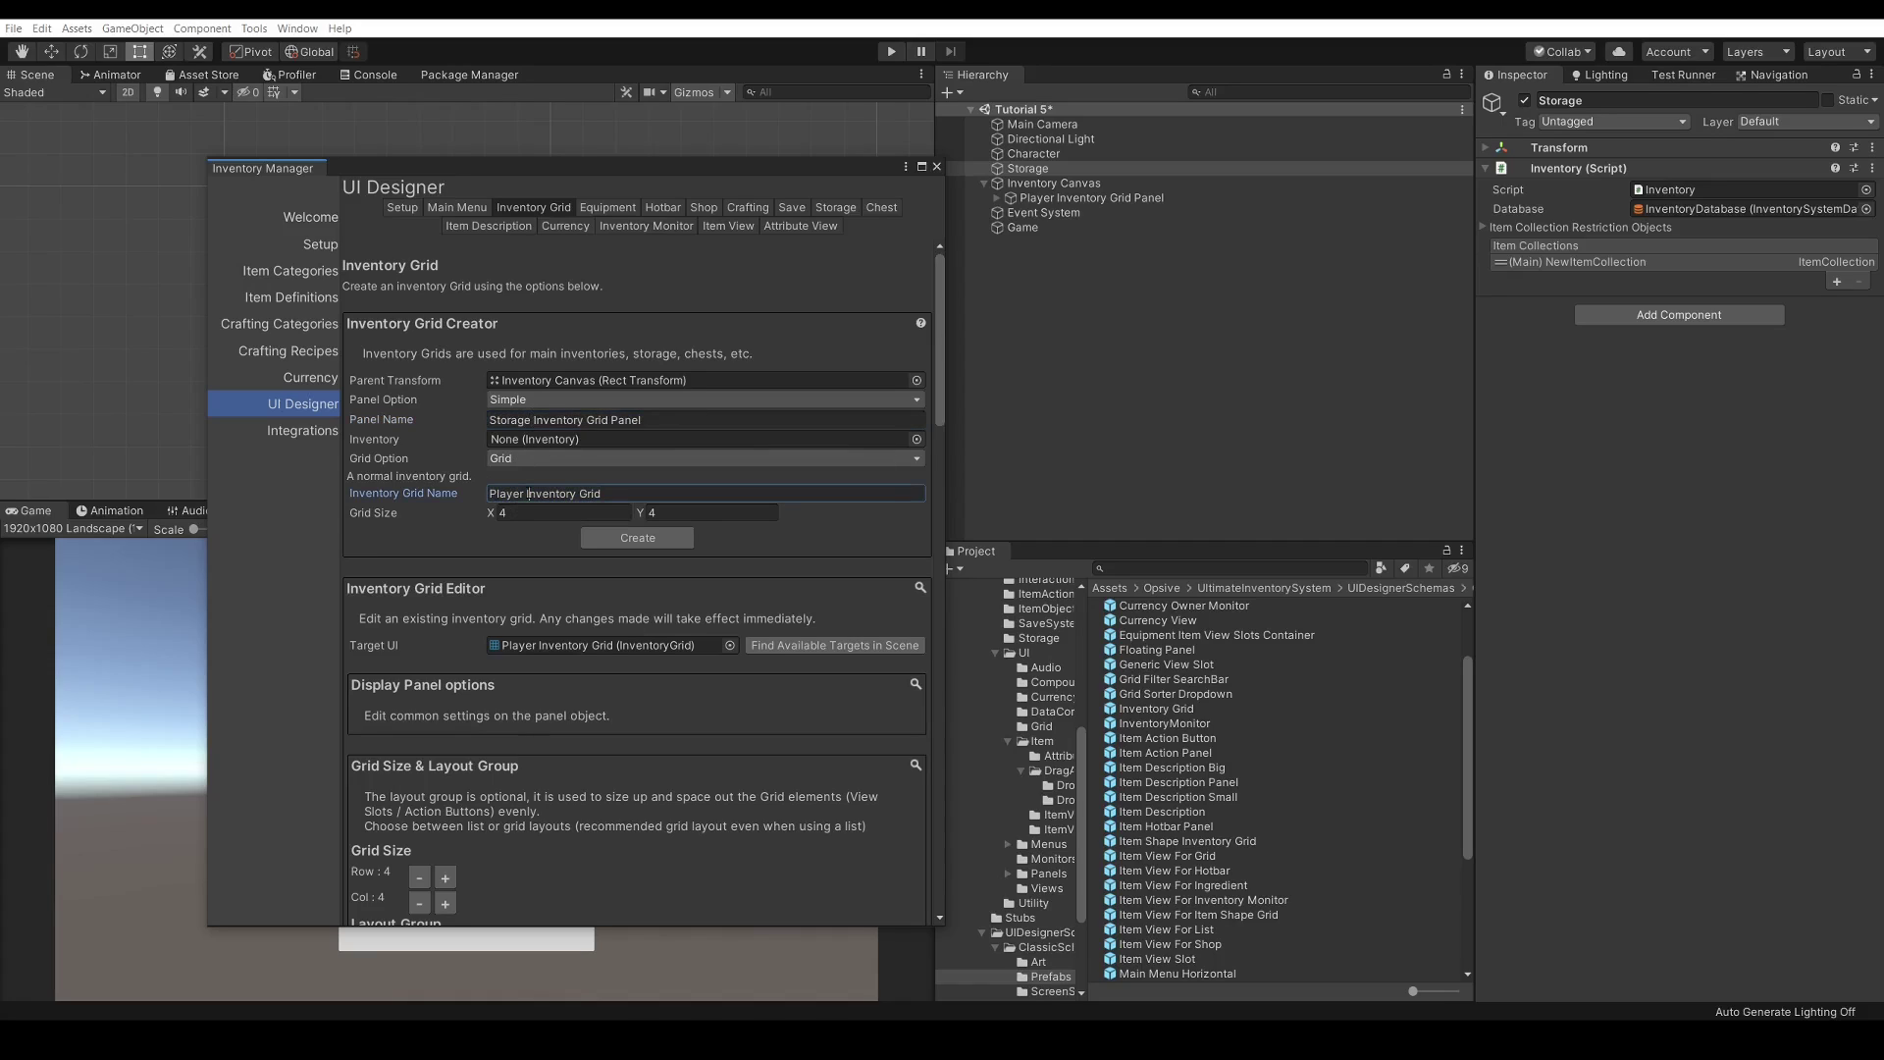
key("BackSpace")
key("BackSpace")
key("BackSpace")
key("BackSpace")
key("BackSpace")
key("BackSpace")
type("Storage")
Create the Storage panel, then move the Player panel left and the Storage panel right
left_click(642, 538)
left_click_drag(827, 167, 1548, 409)
left_click(1126, 200)
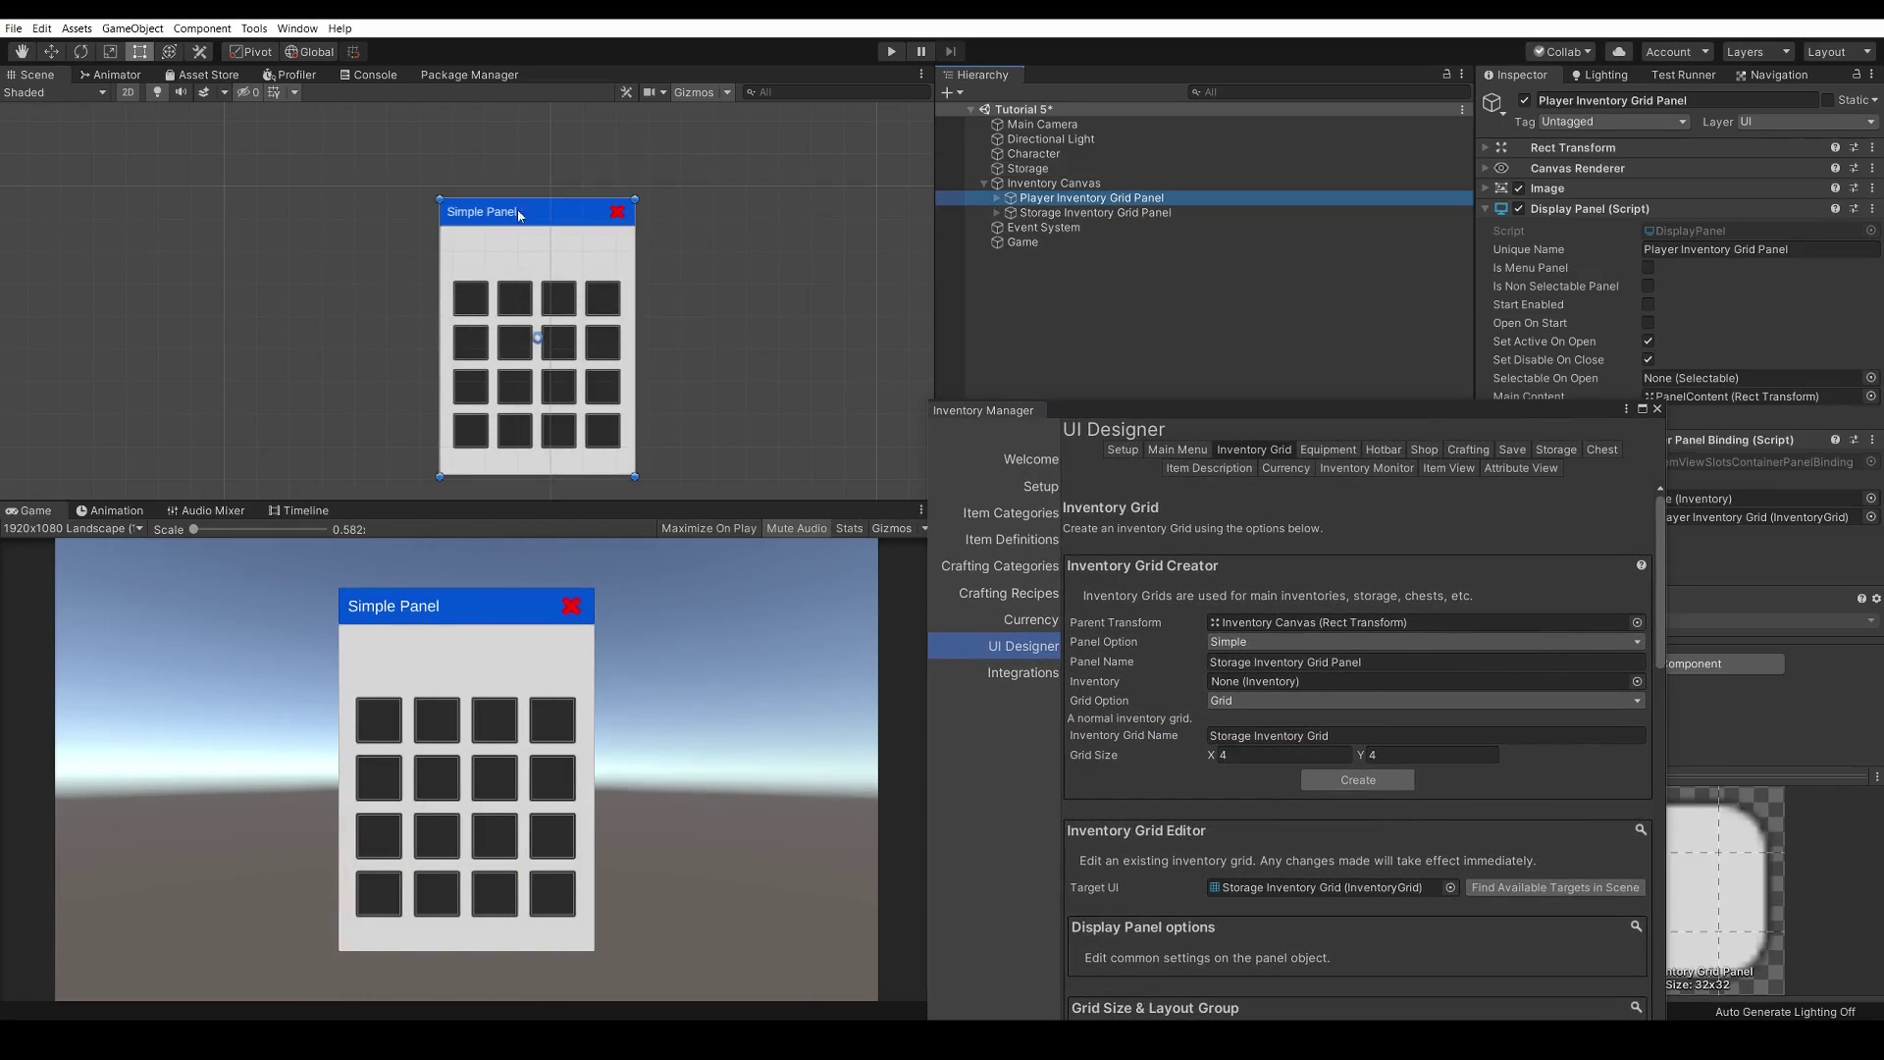
left_click_drag(529, 211, 350, 211)
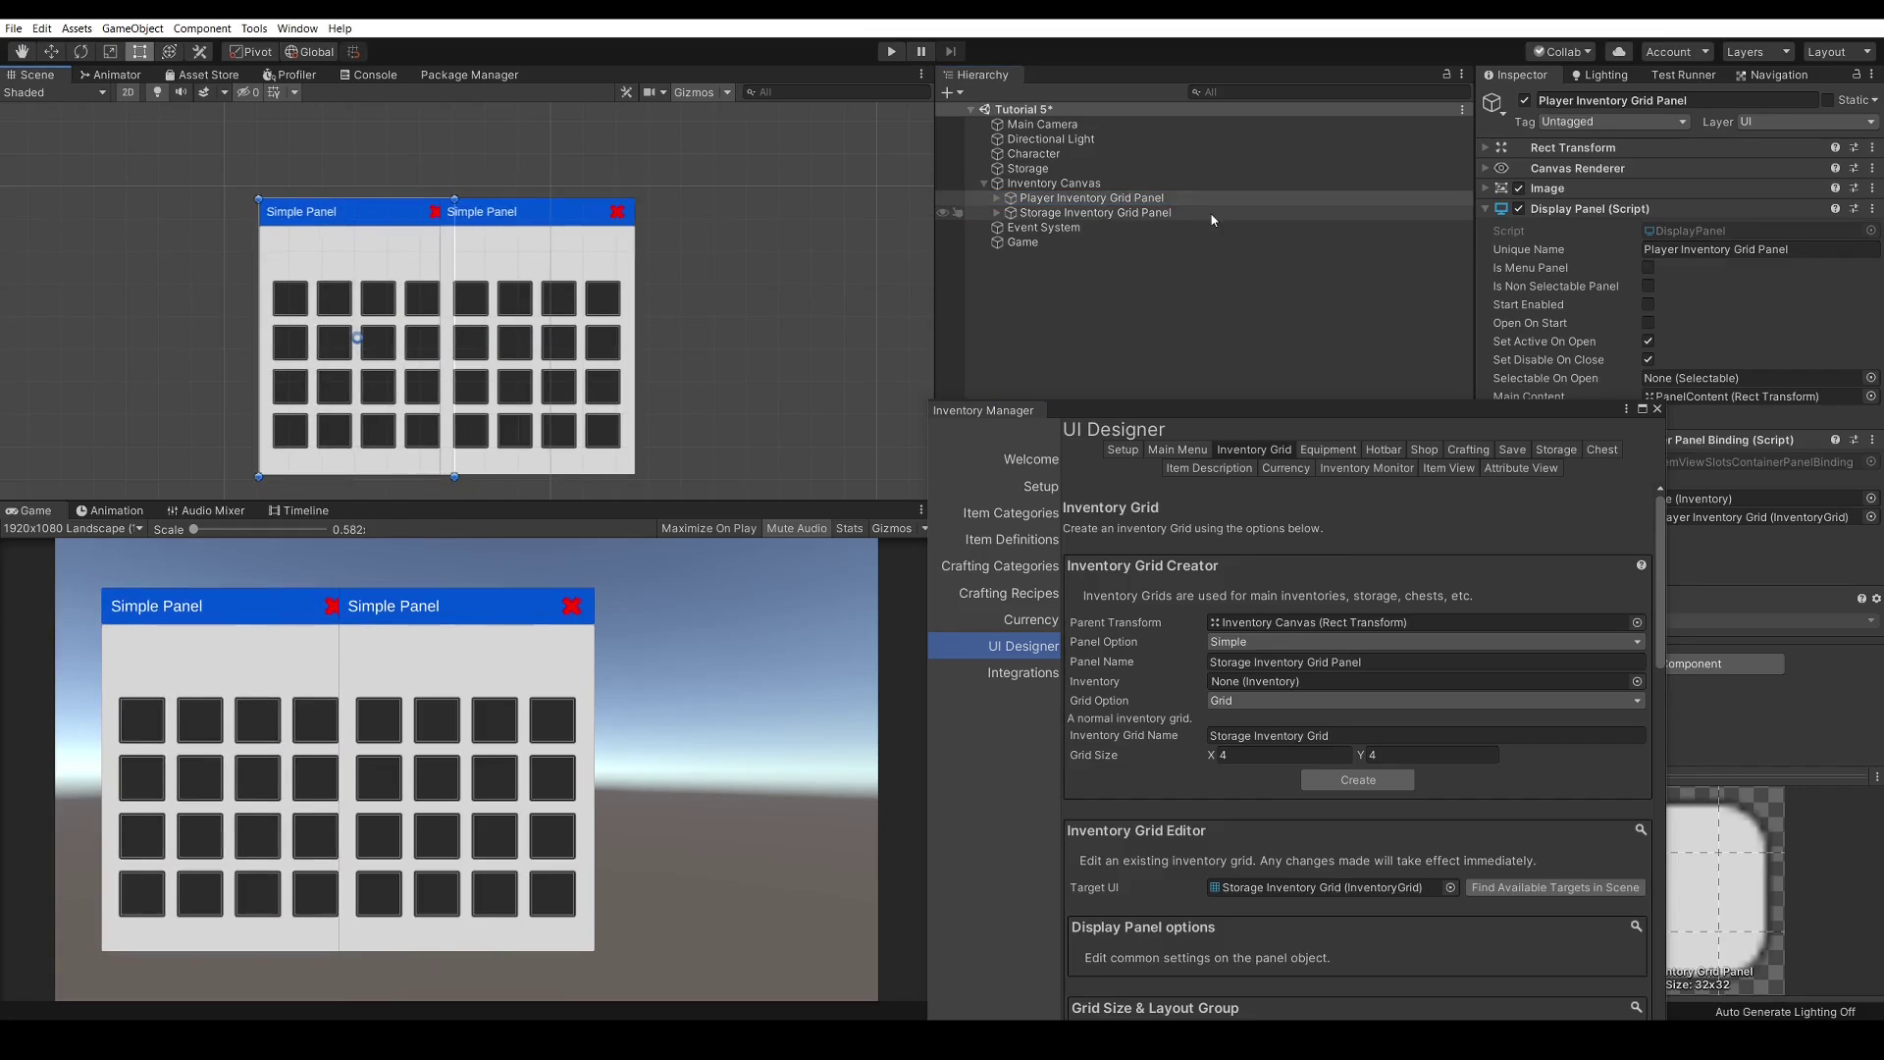
left_click(1153, 218)
left_click_drag(524, 219, 677, 212)
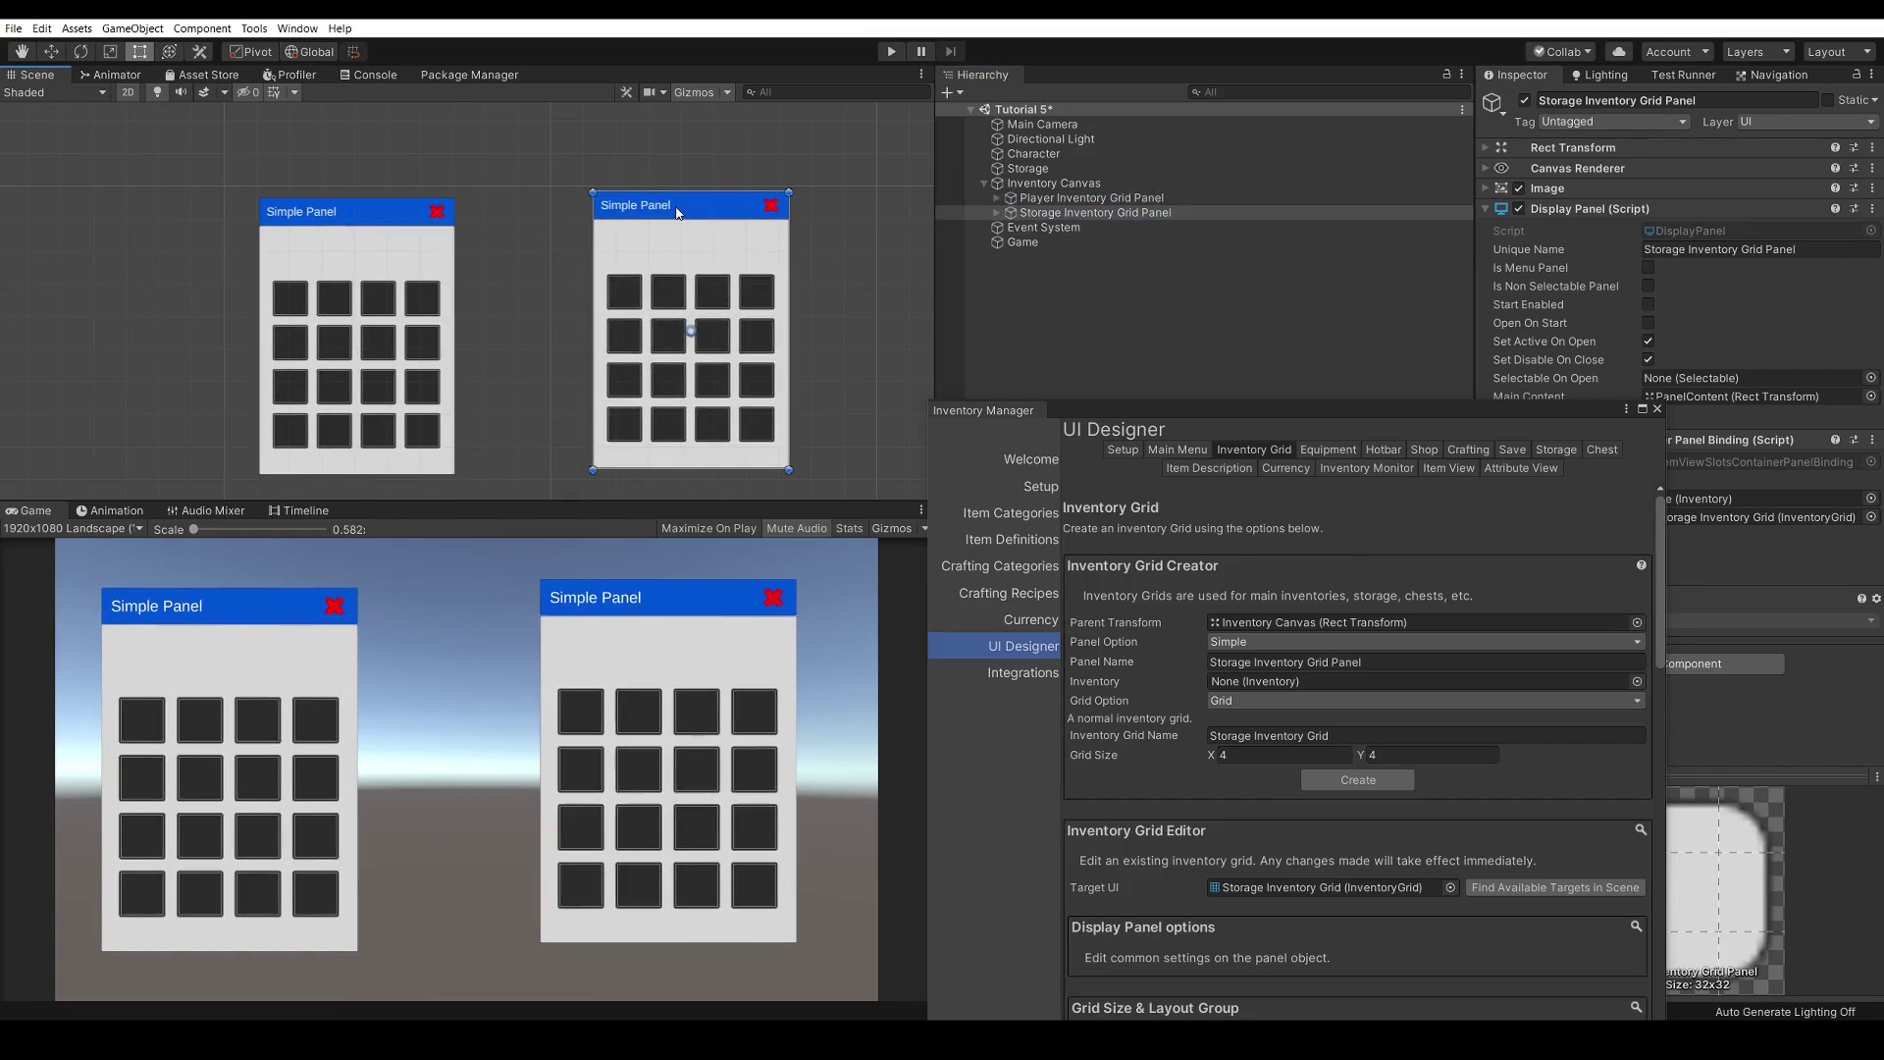
left_click(1053, 199)
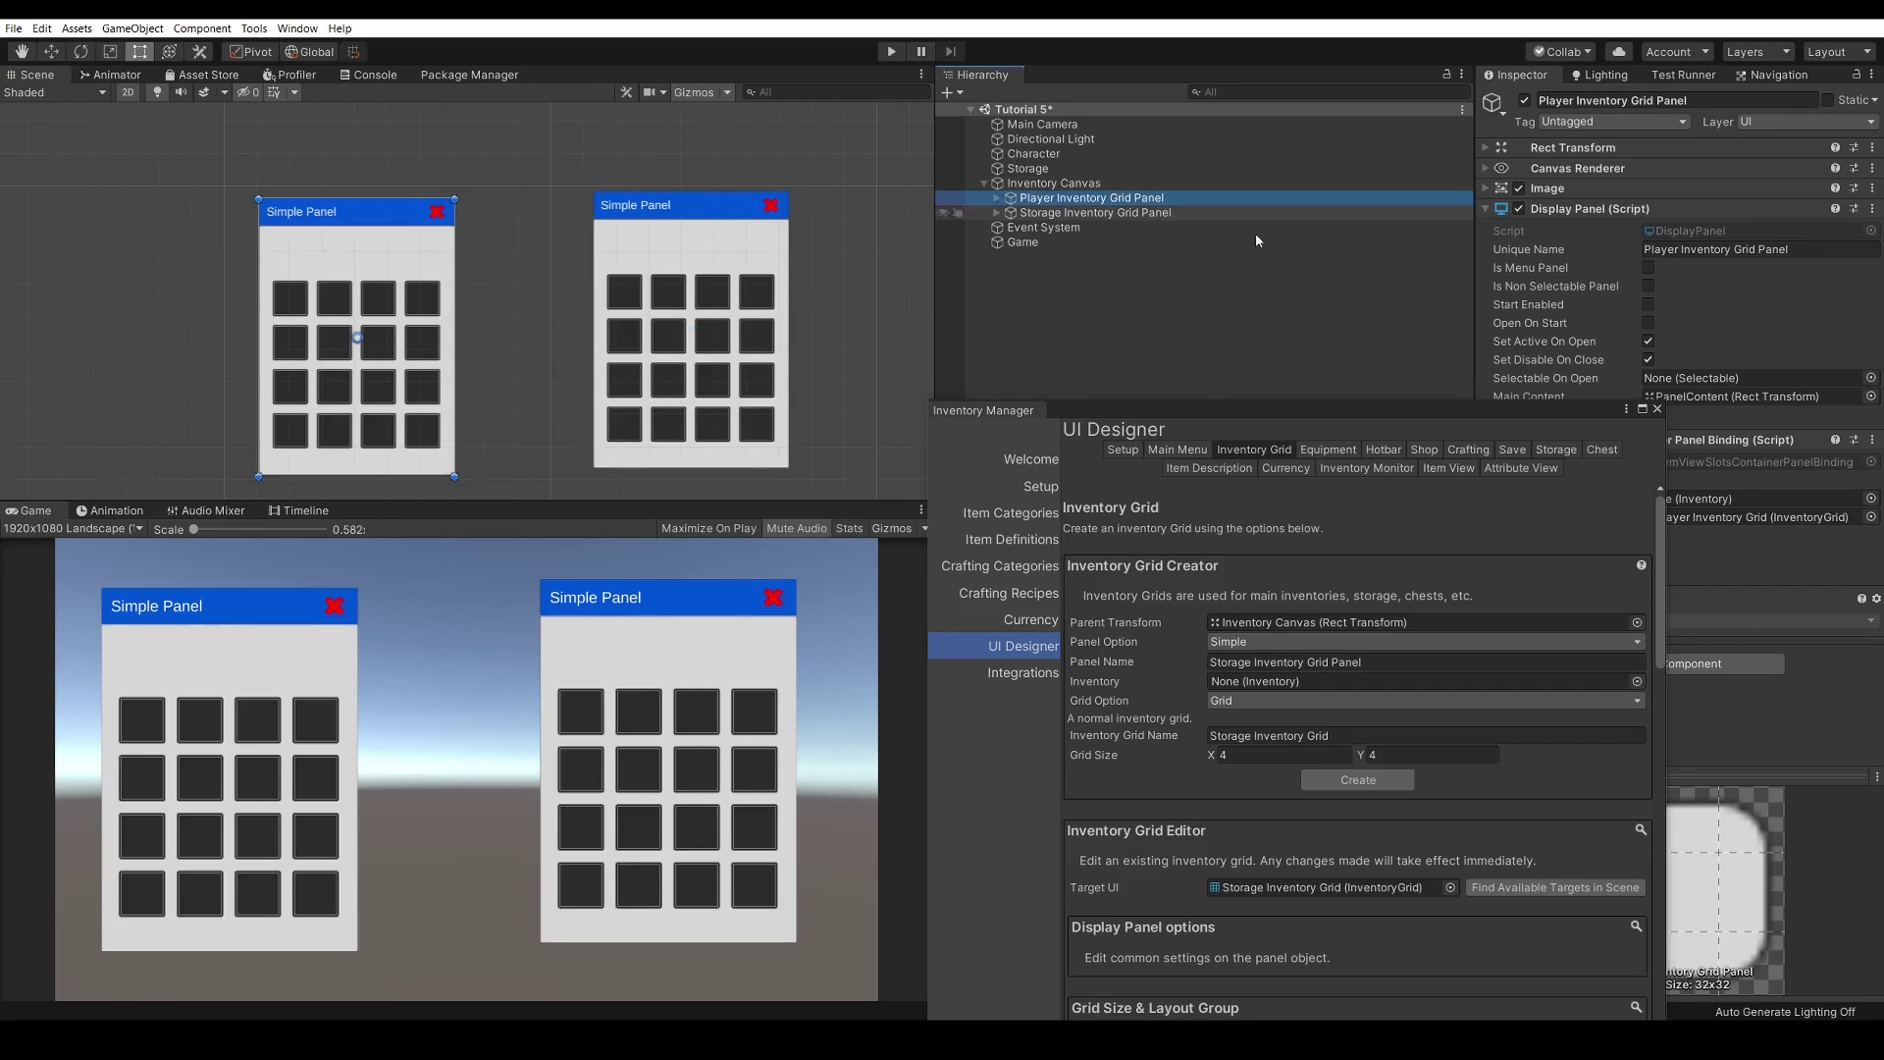
left_click_drag(1450, 410, 818, 338)
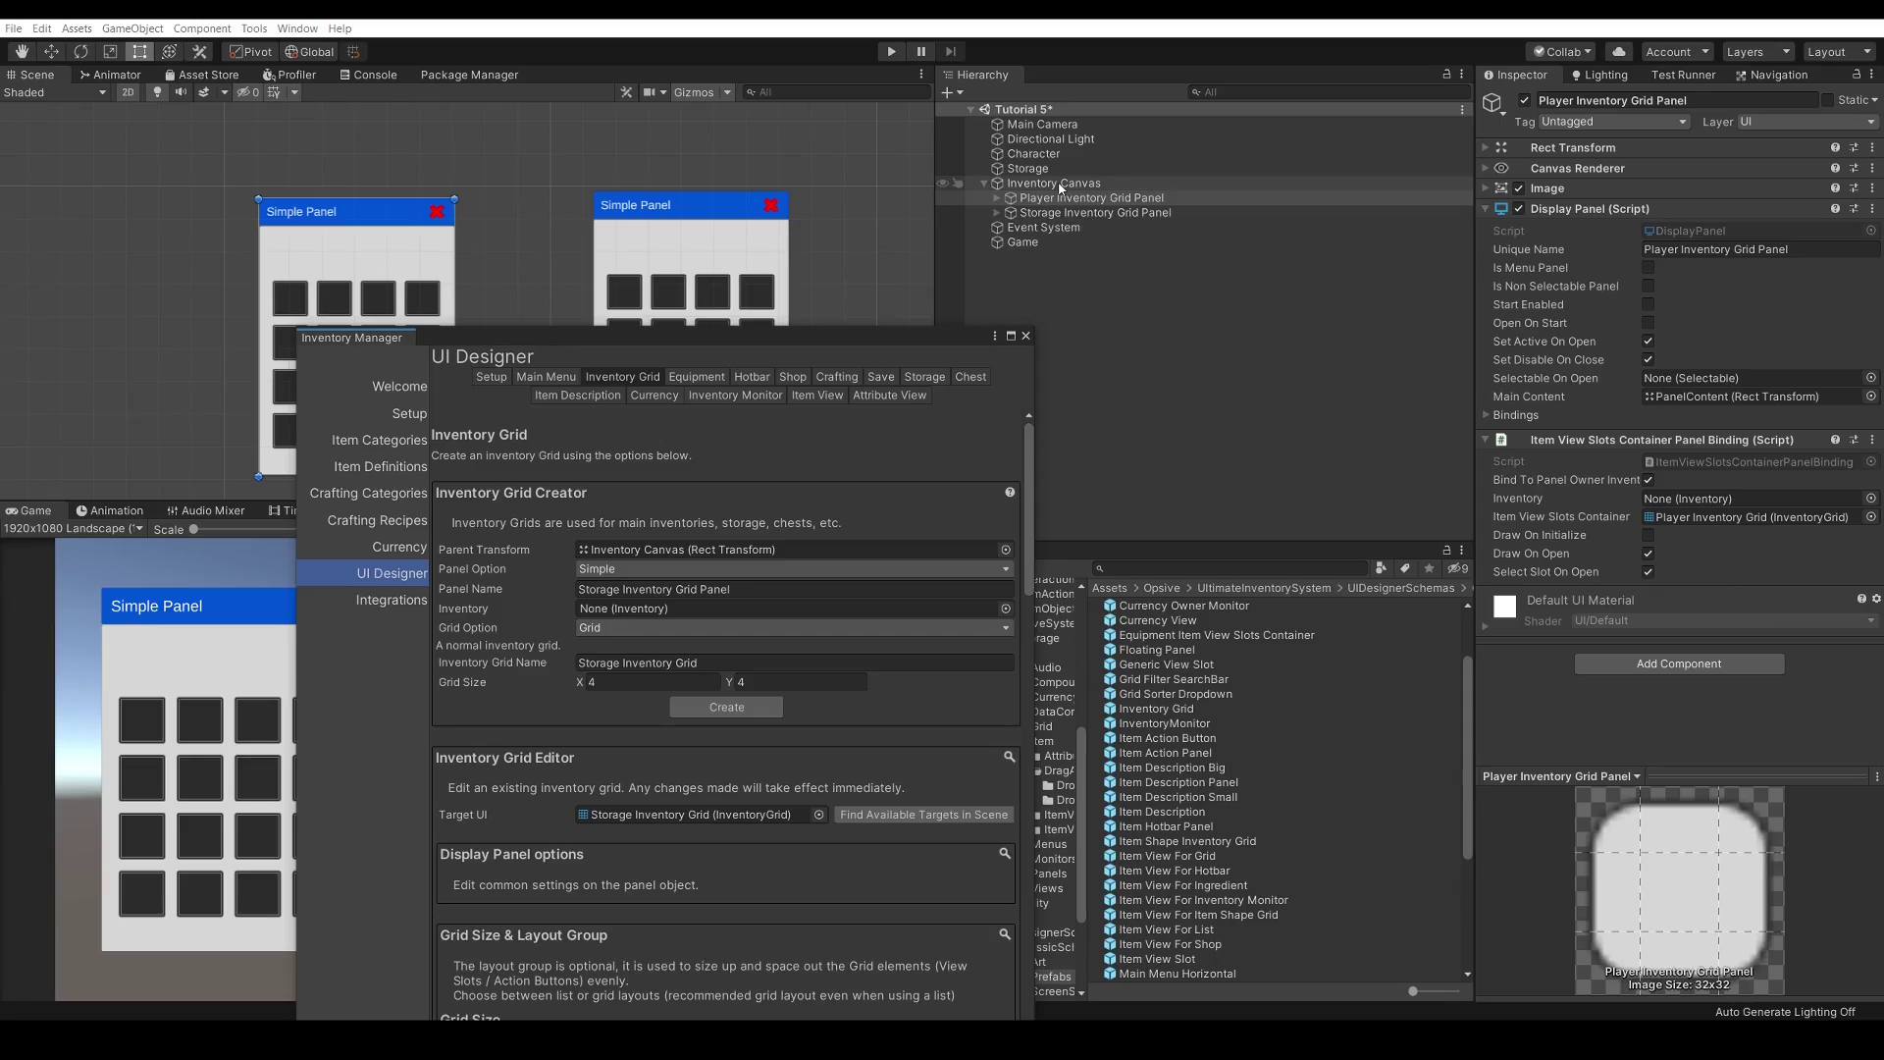
Unbind Storage Inventory Grid Panel from the panel owner and assign Storage as its inventory
left_click(1128, 183)
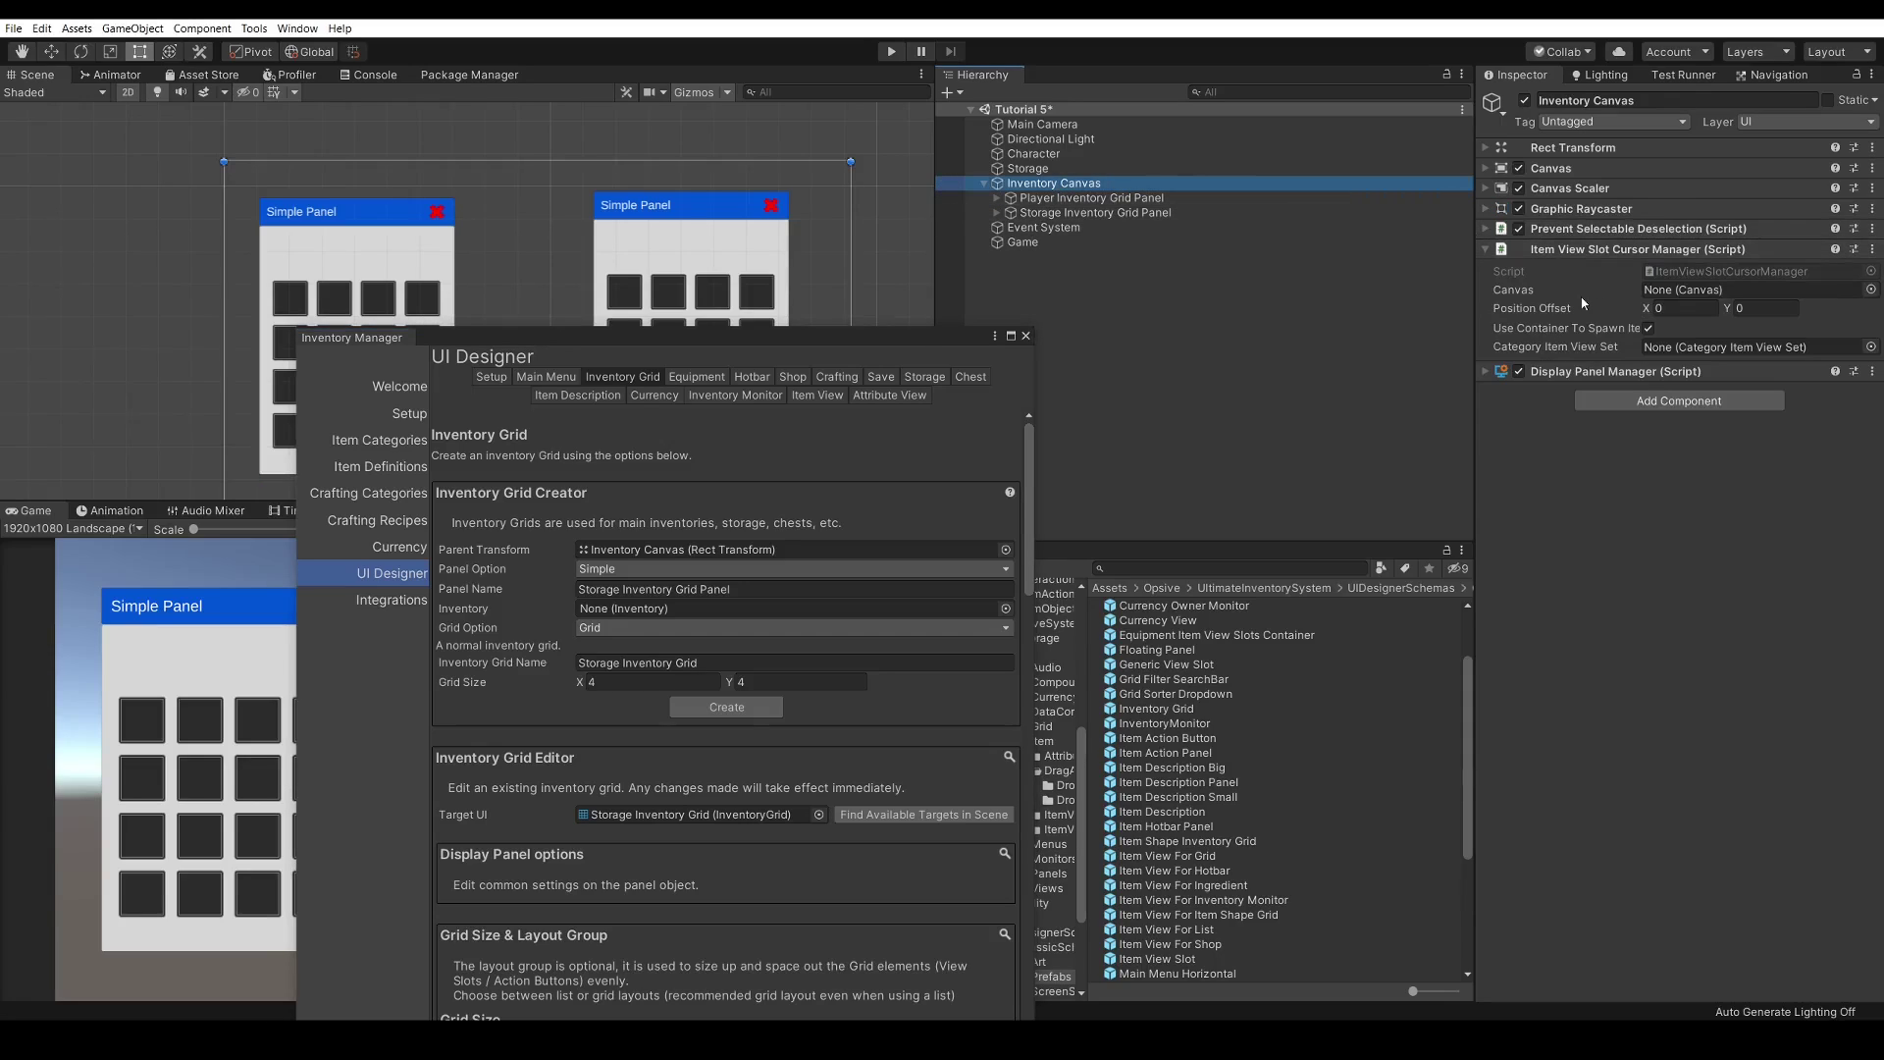
left_click(1584, 373)
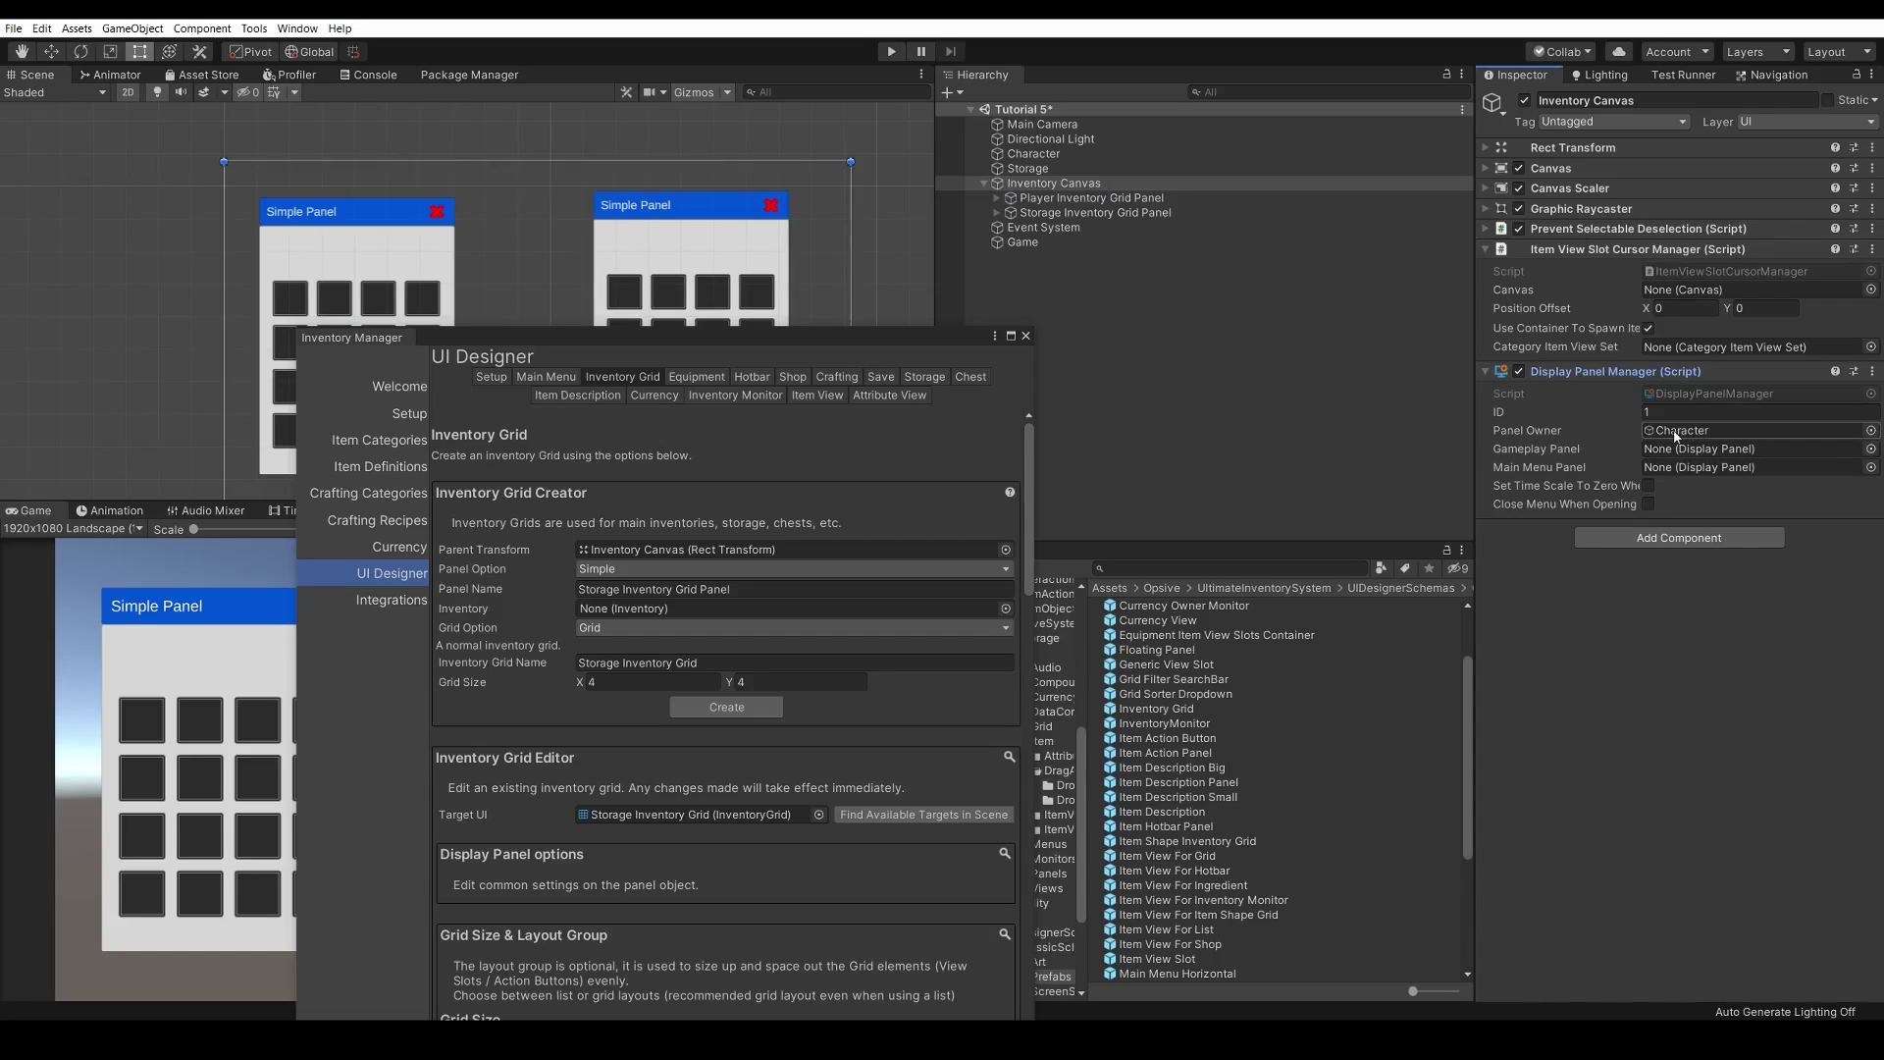
left_click(1048, 214)
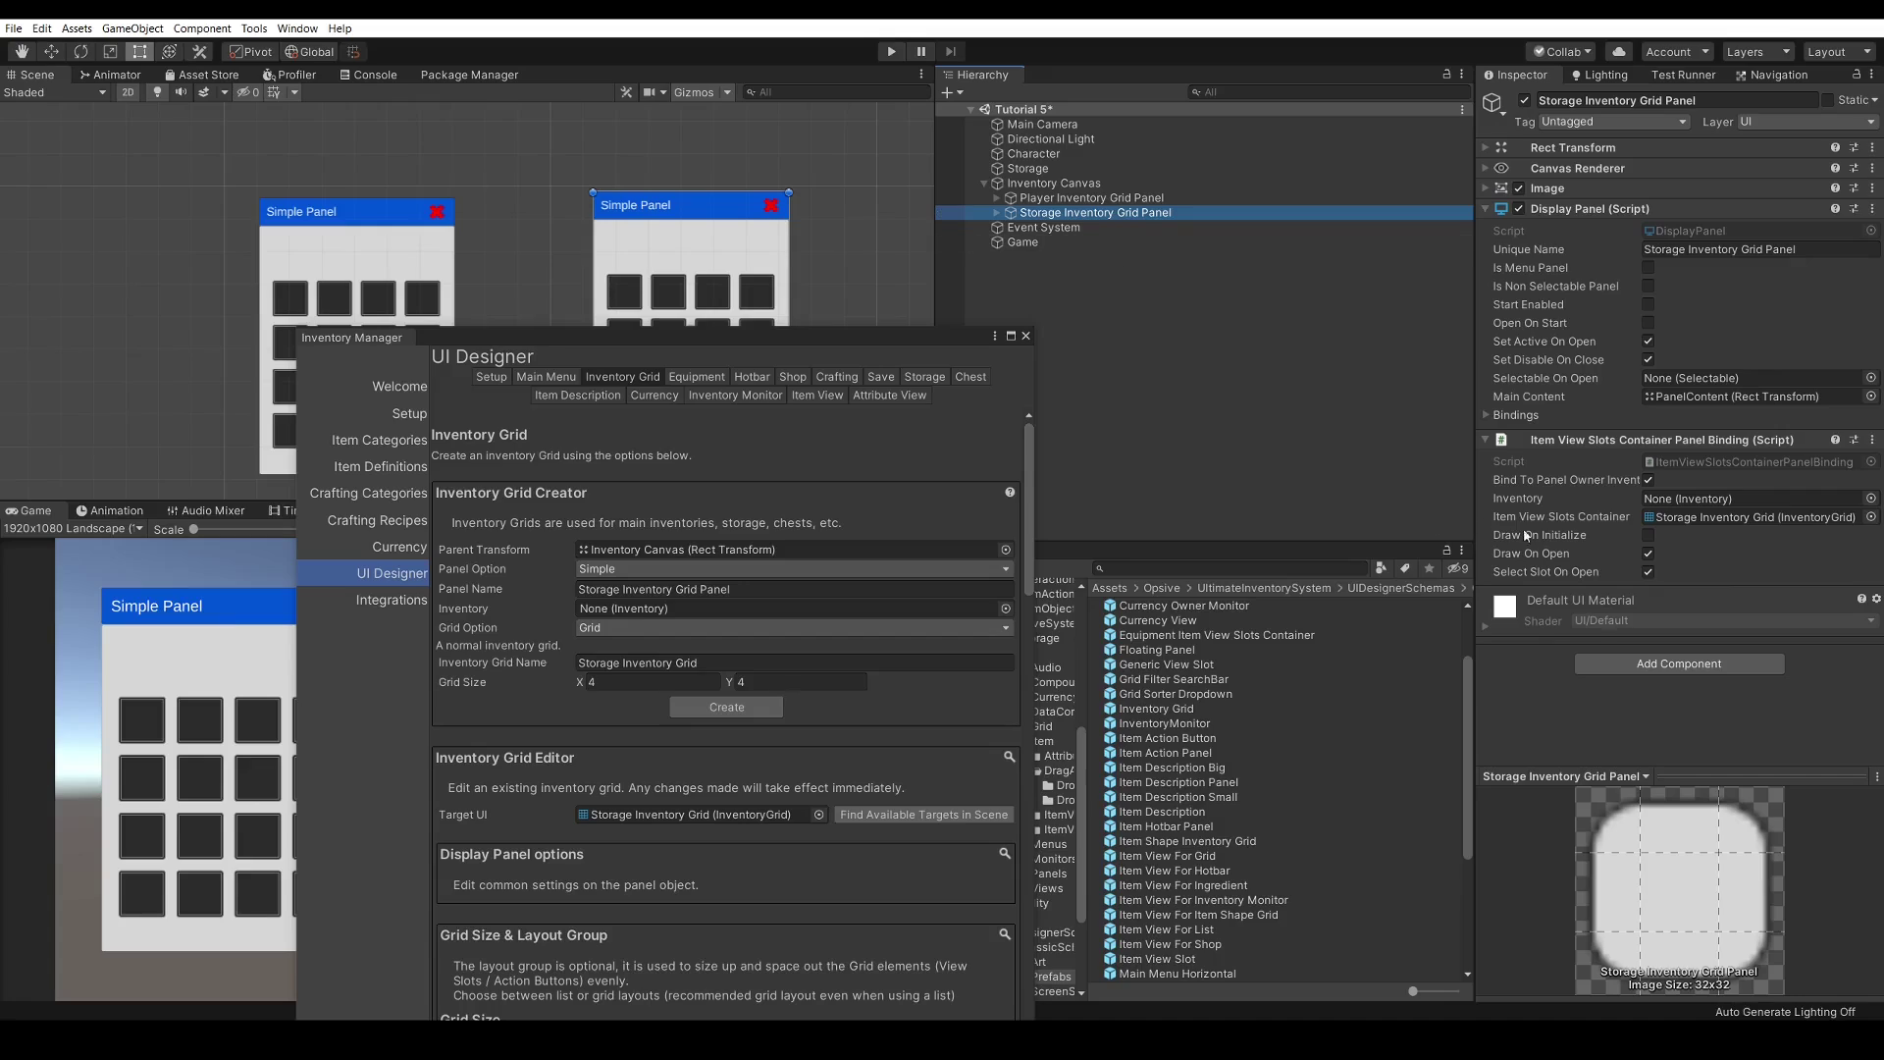
left_click(1648, 480)
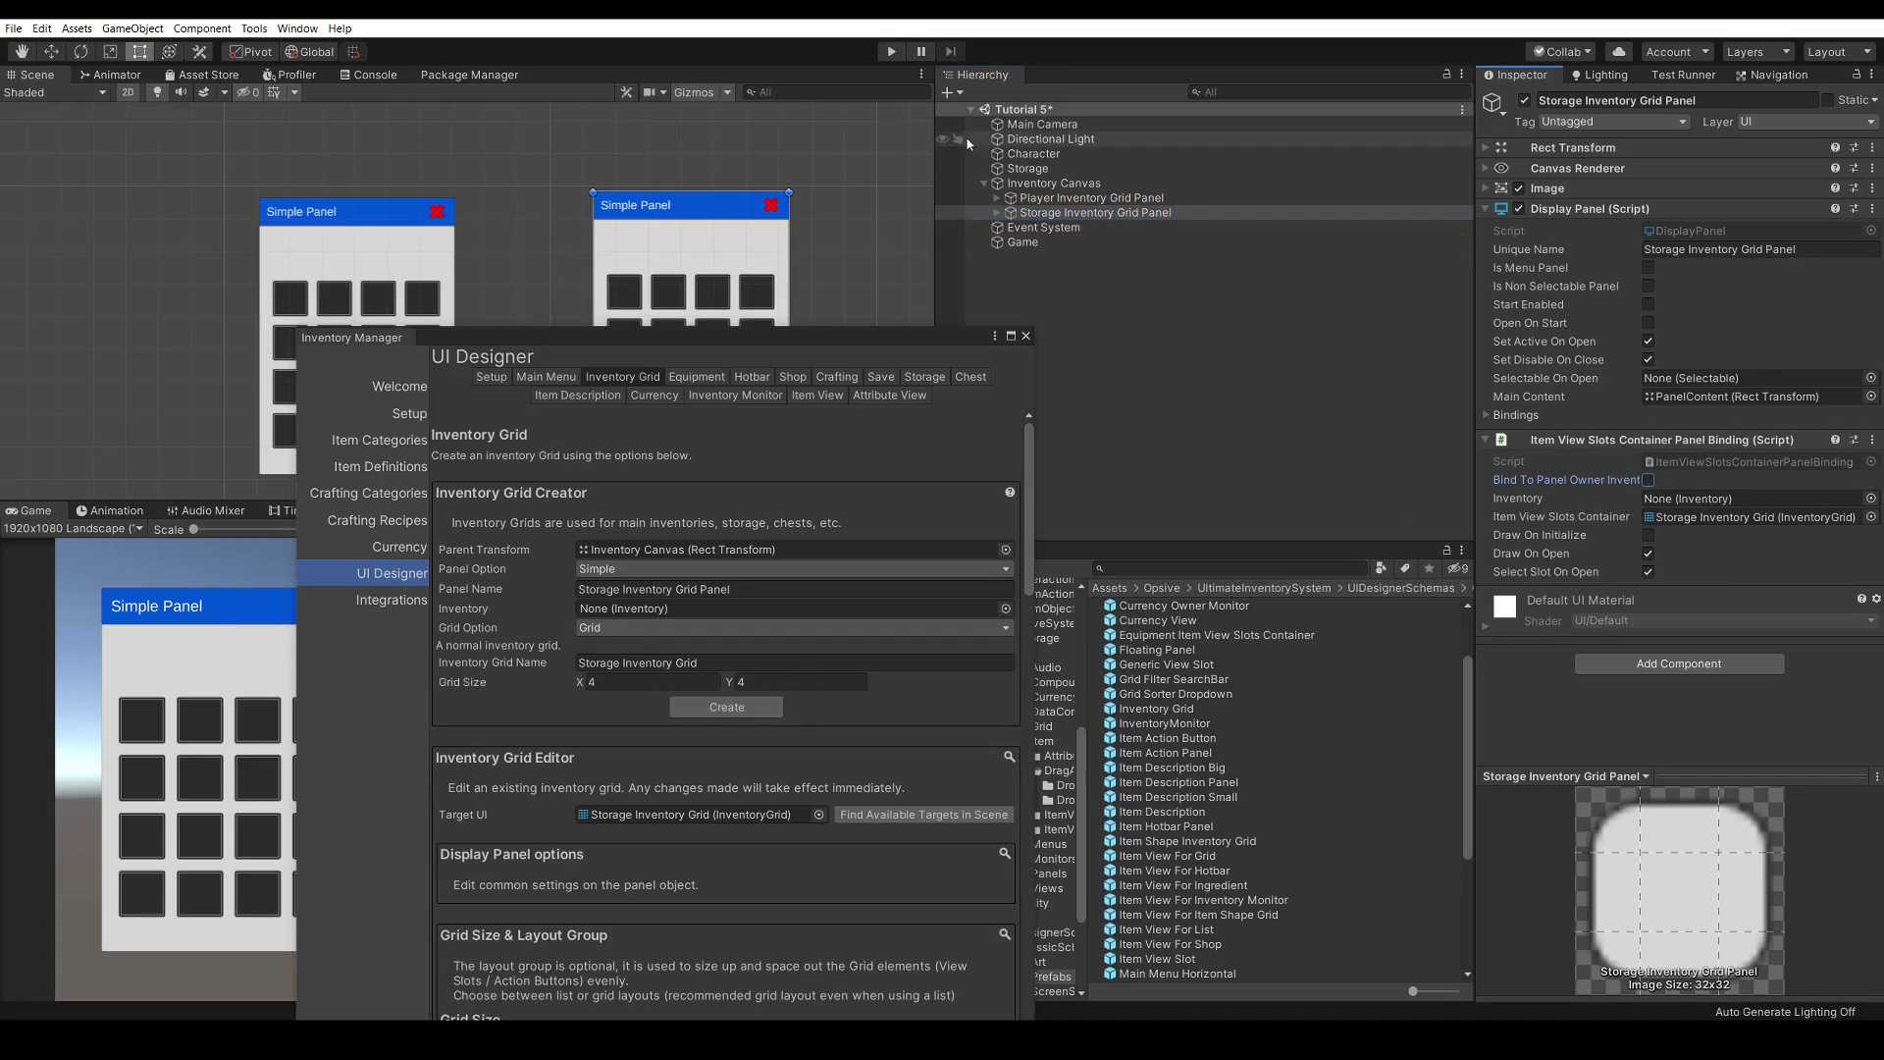
left_click(1029, 169)
left_click_drag(1029, 170, 1649, 499)
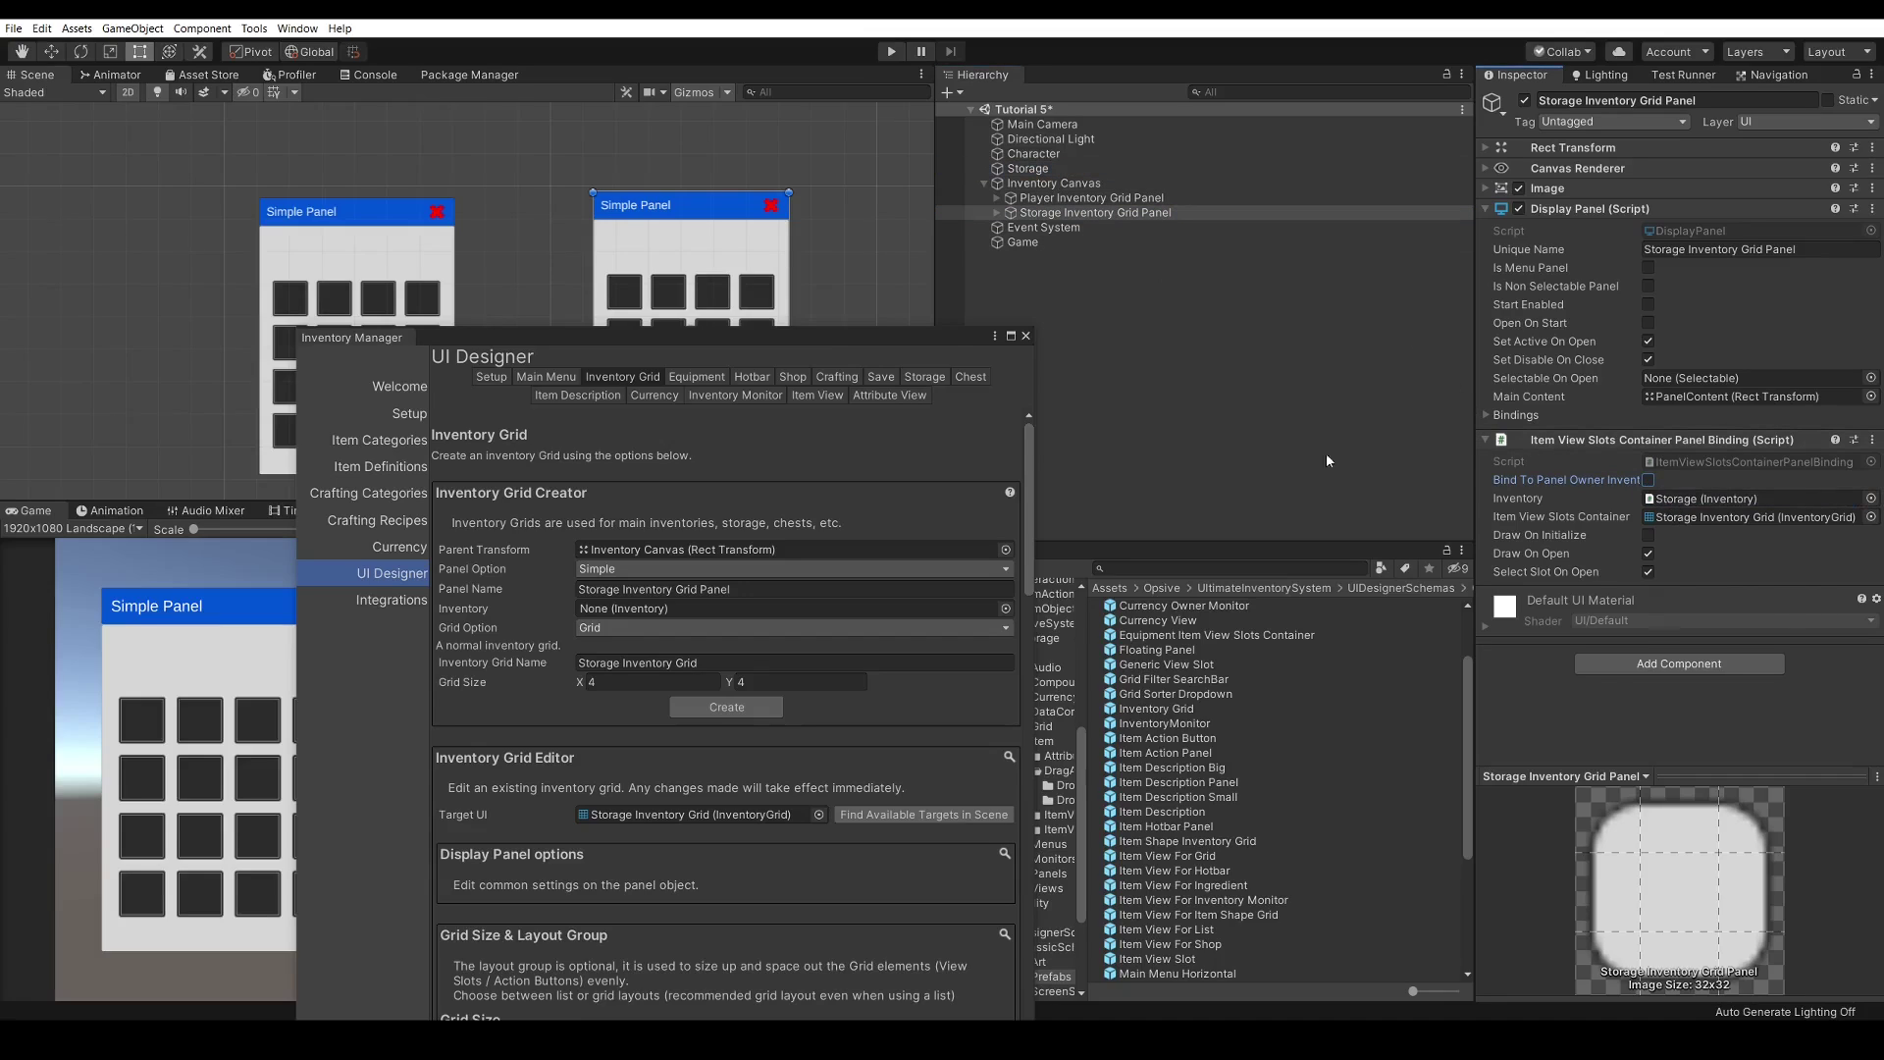
left_click_drag(824, 336, 1399, 338)
Enter Play mode and Smart Open both the Player and Storage inventory grid panels
left_click(890, 51)
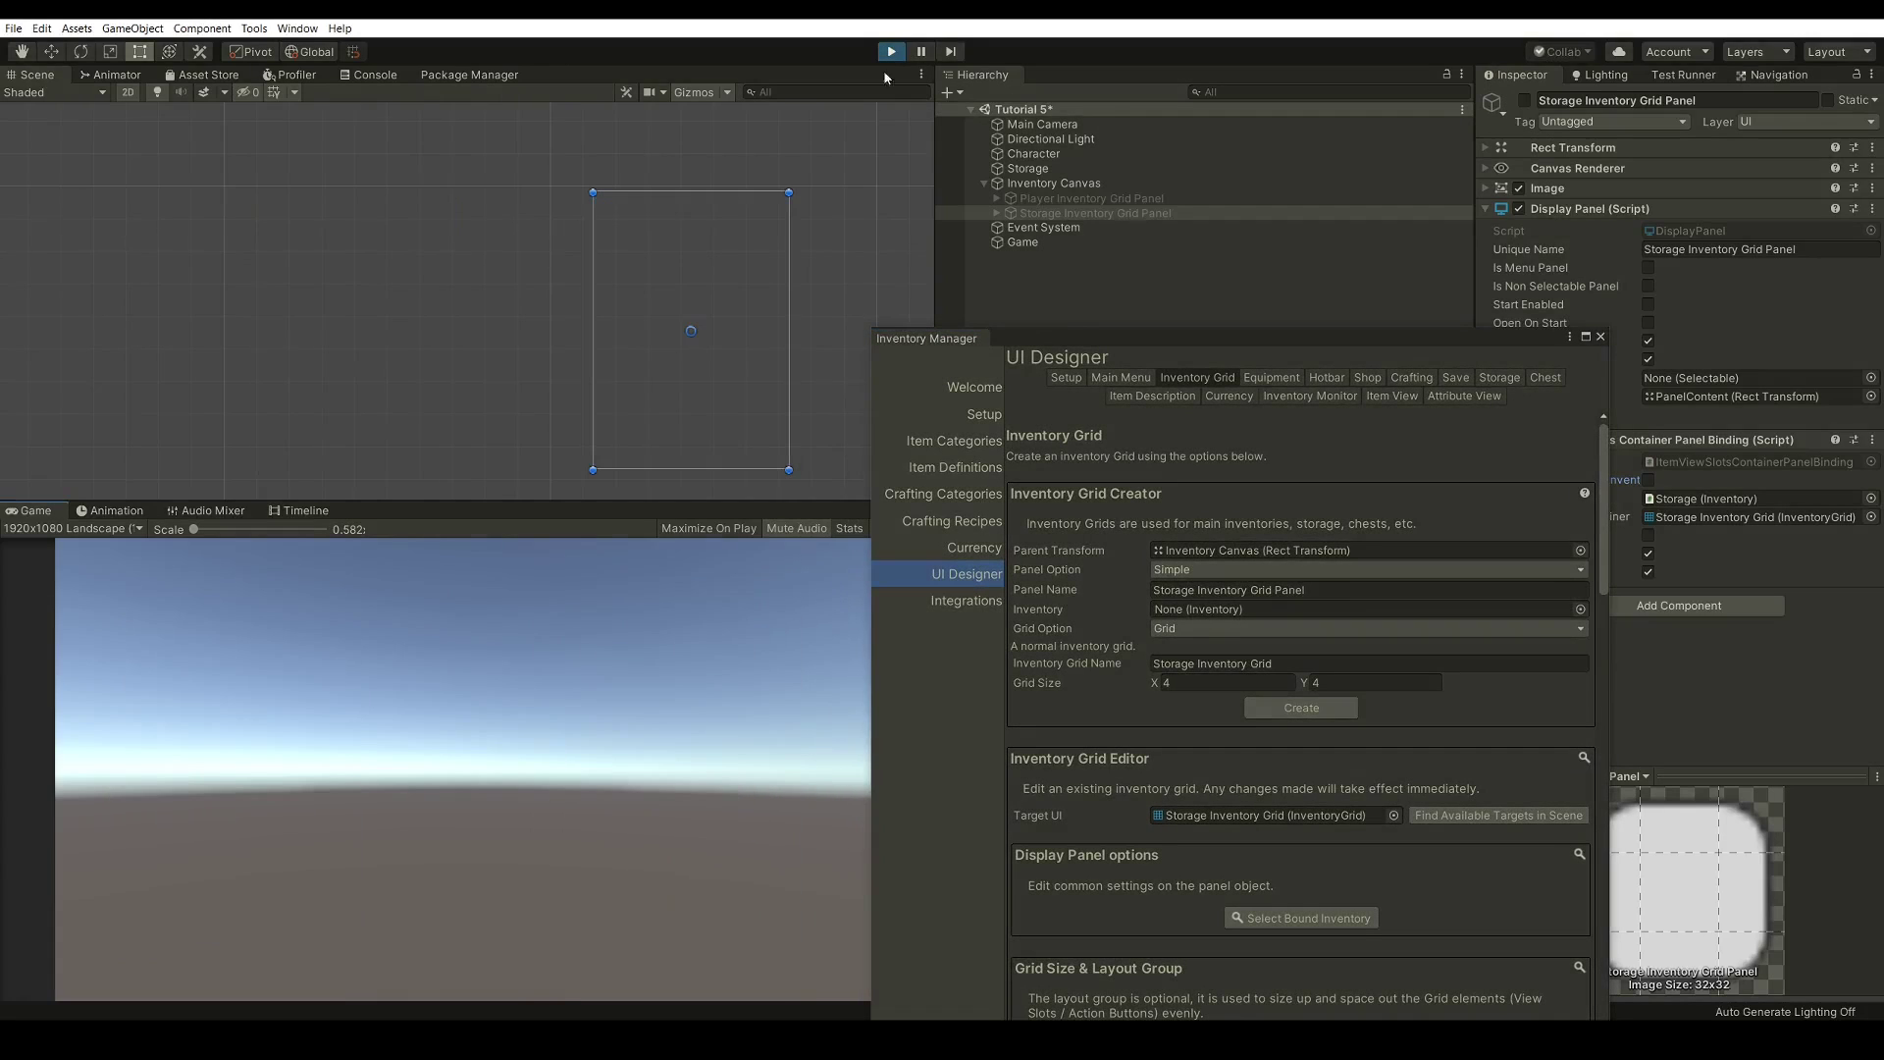
left_click(1079, 198)
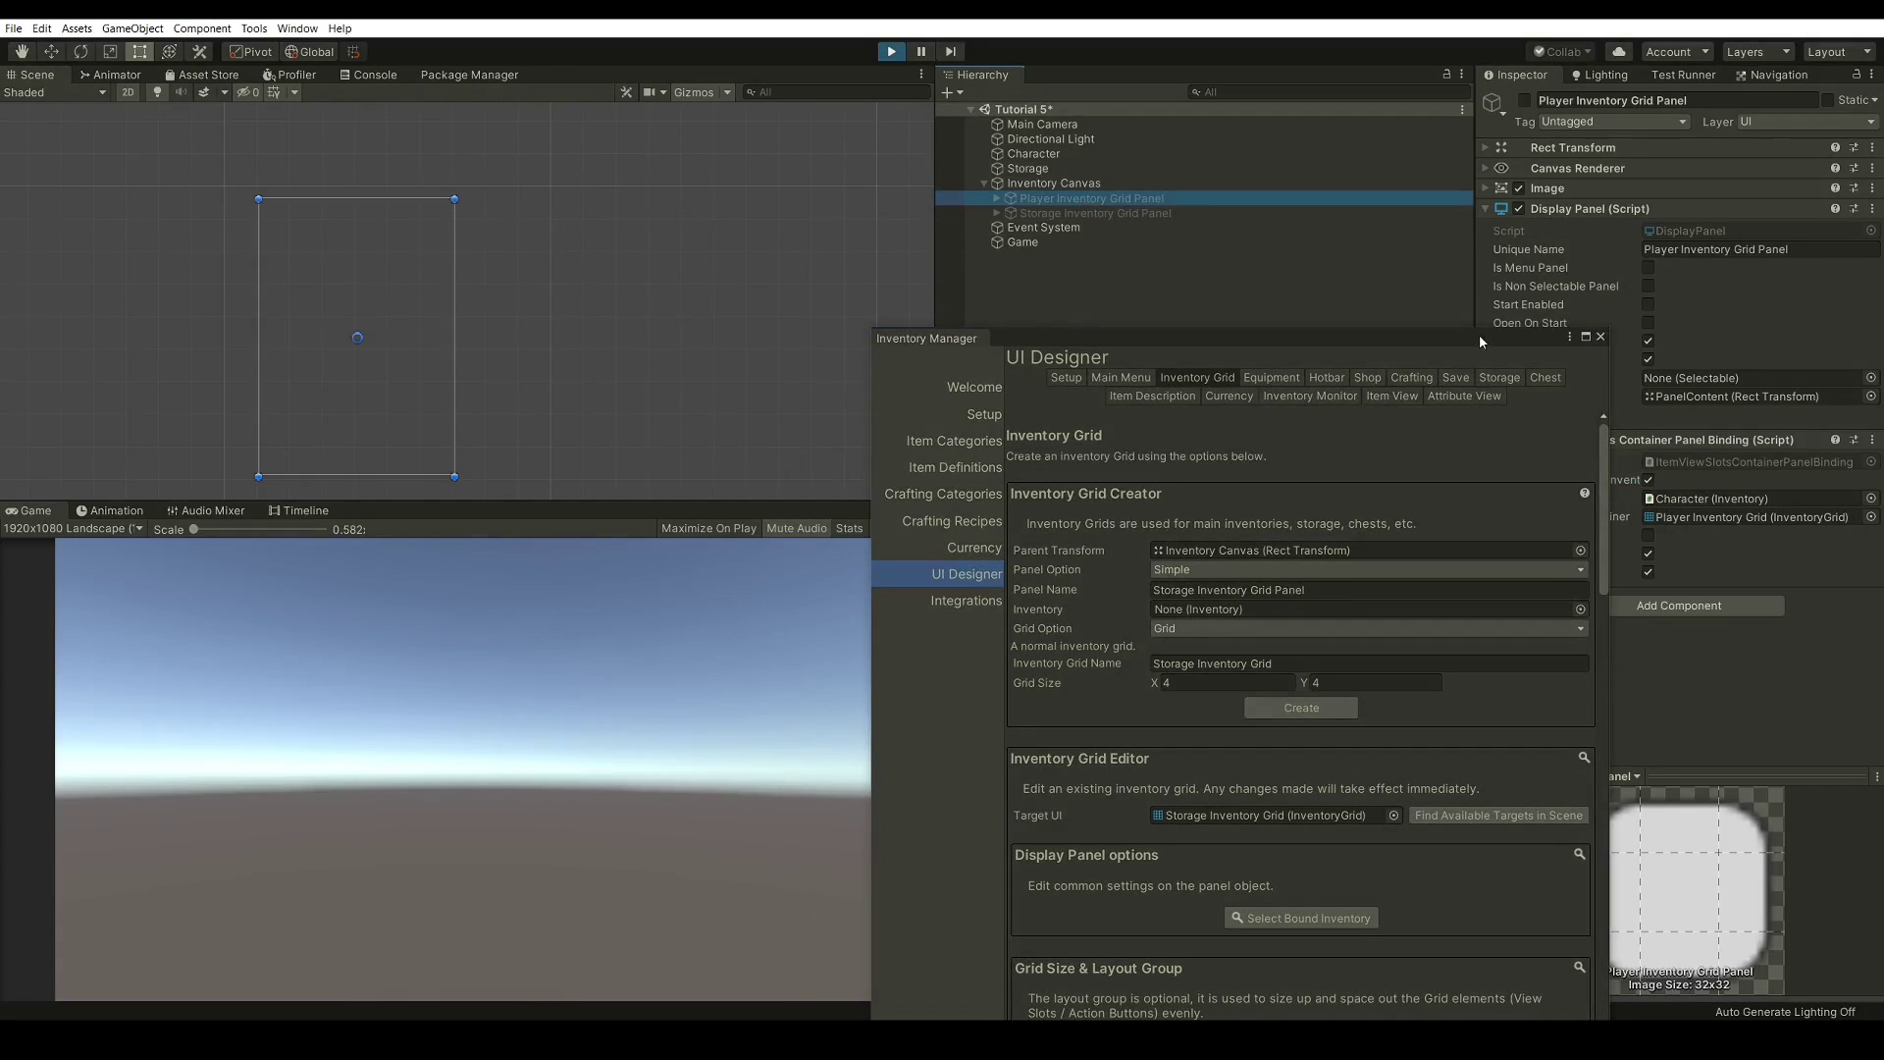
right_click(1589, 213)
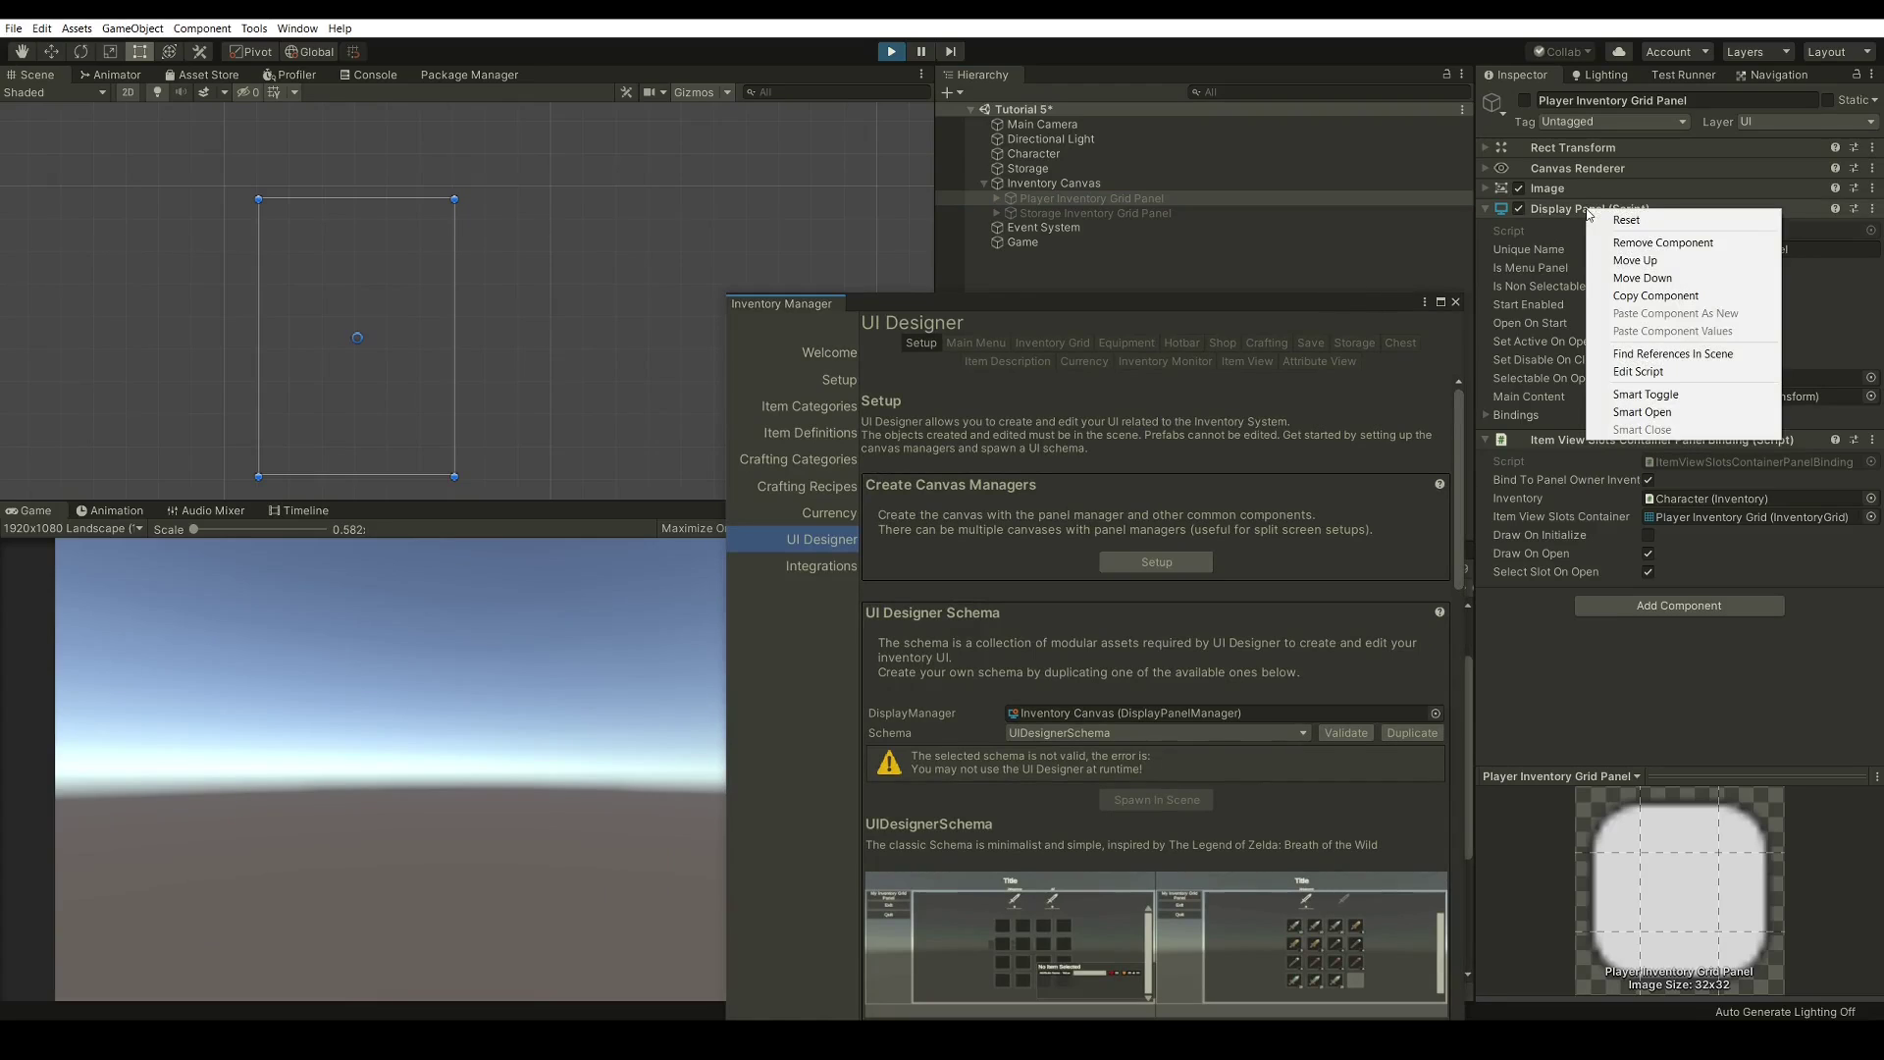
left_click(1668, 414)
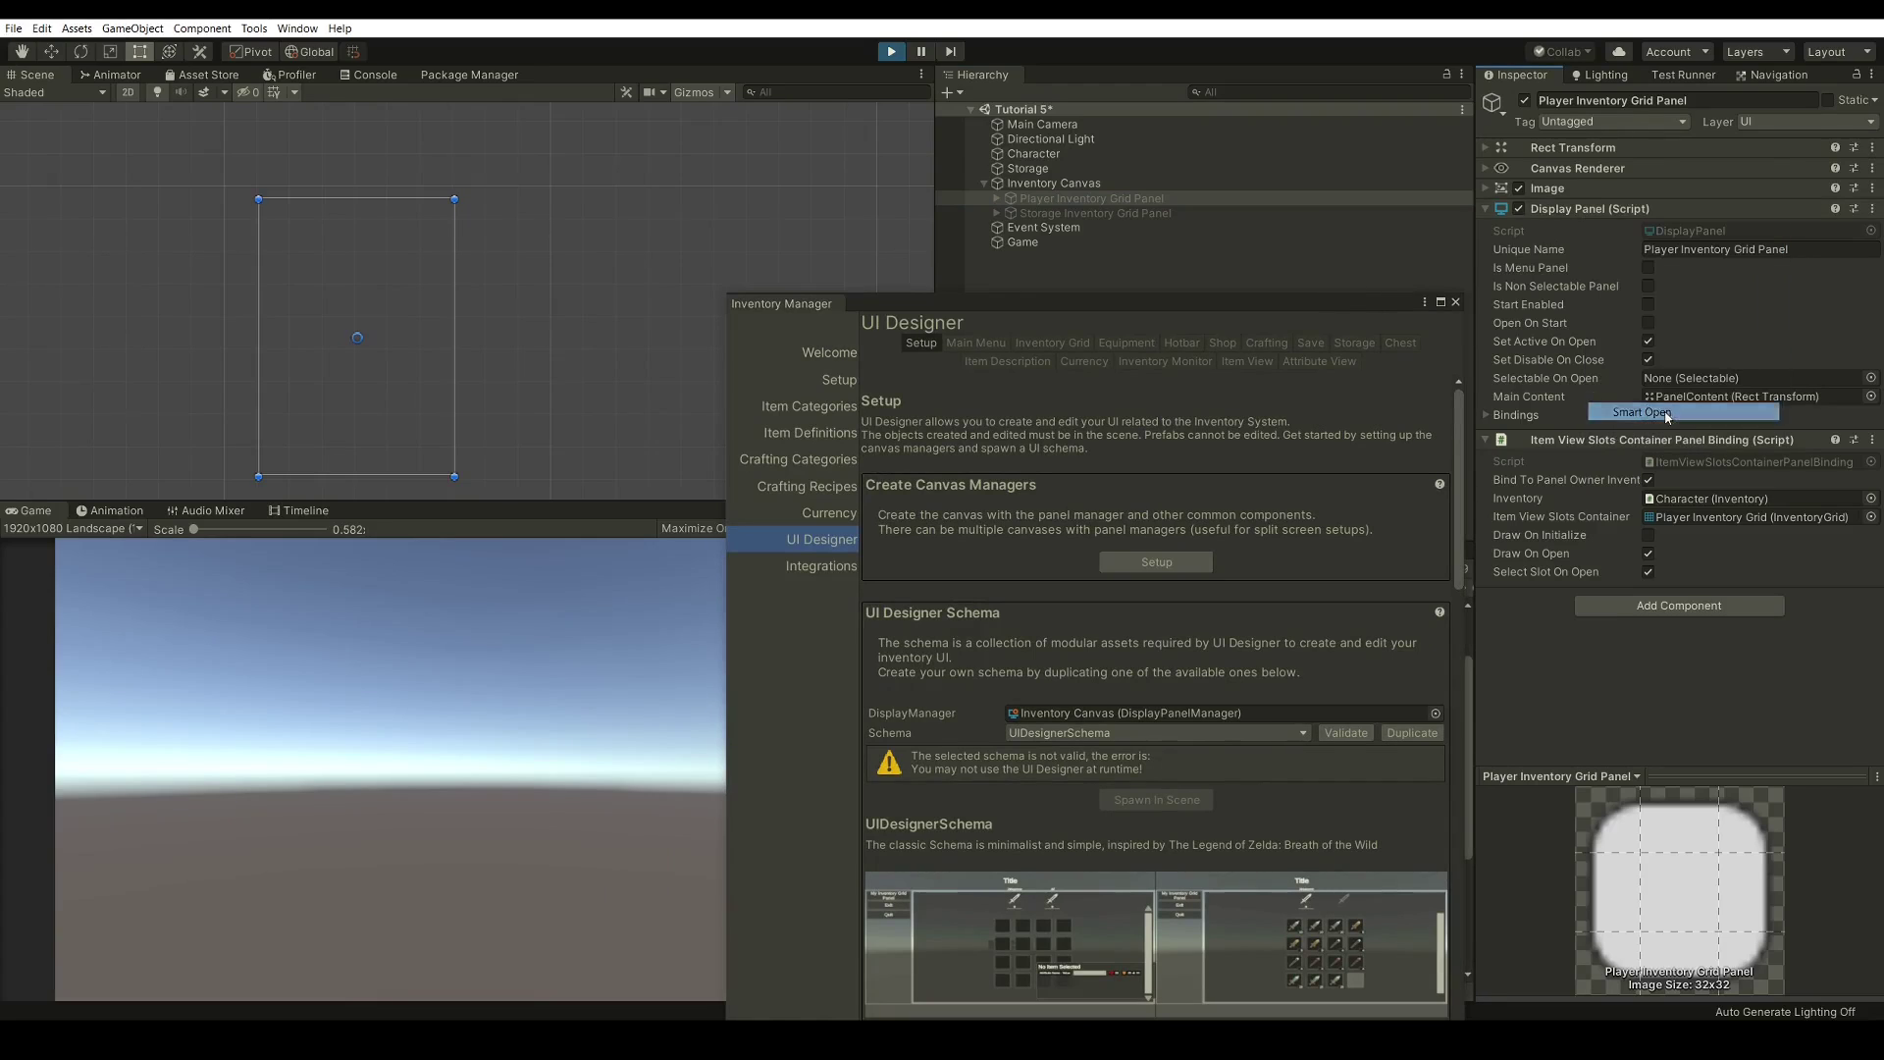
left_click(1099, 213)
right_click(1562, 218)
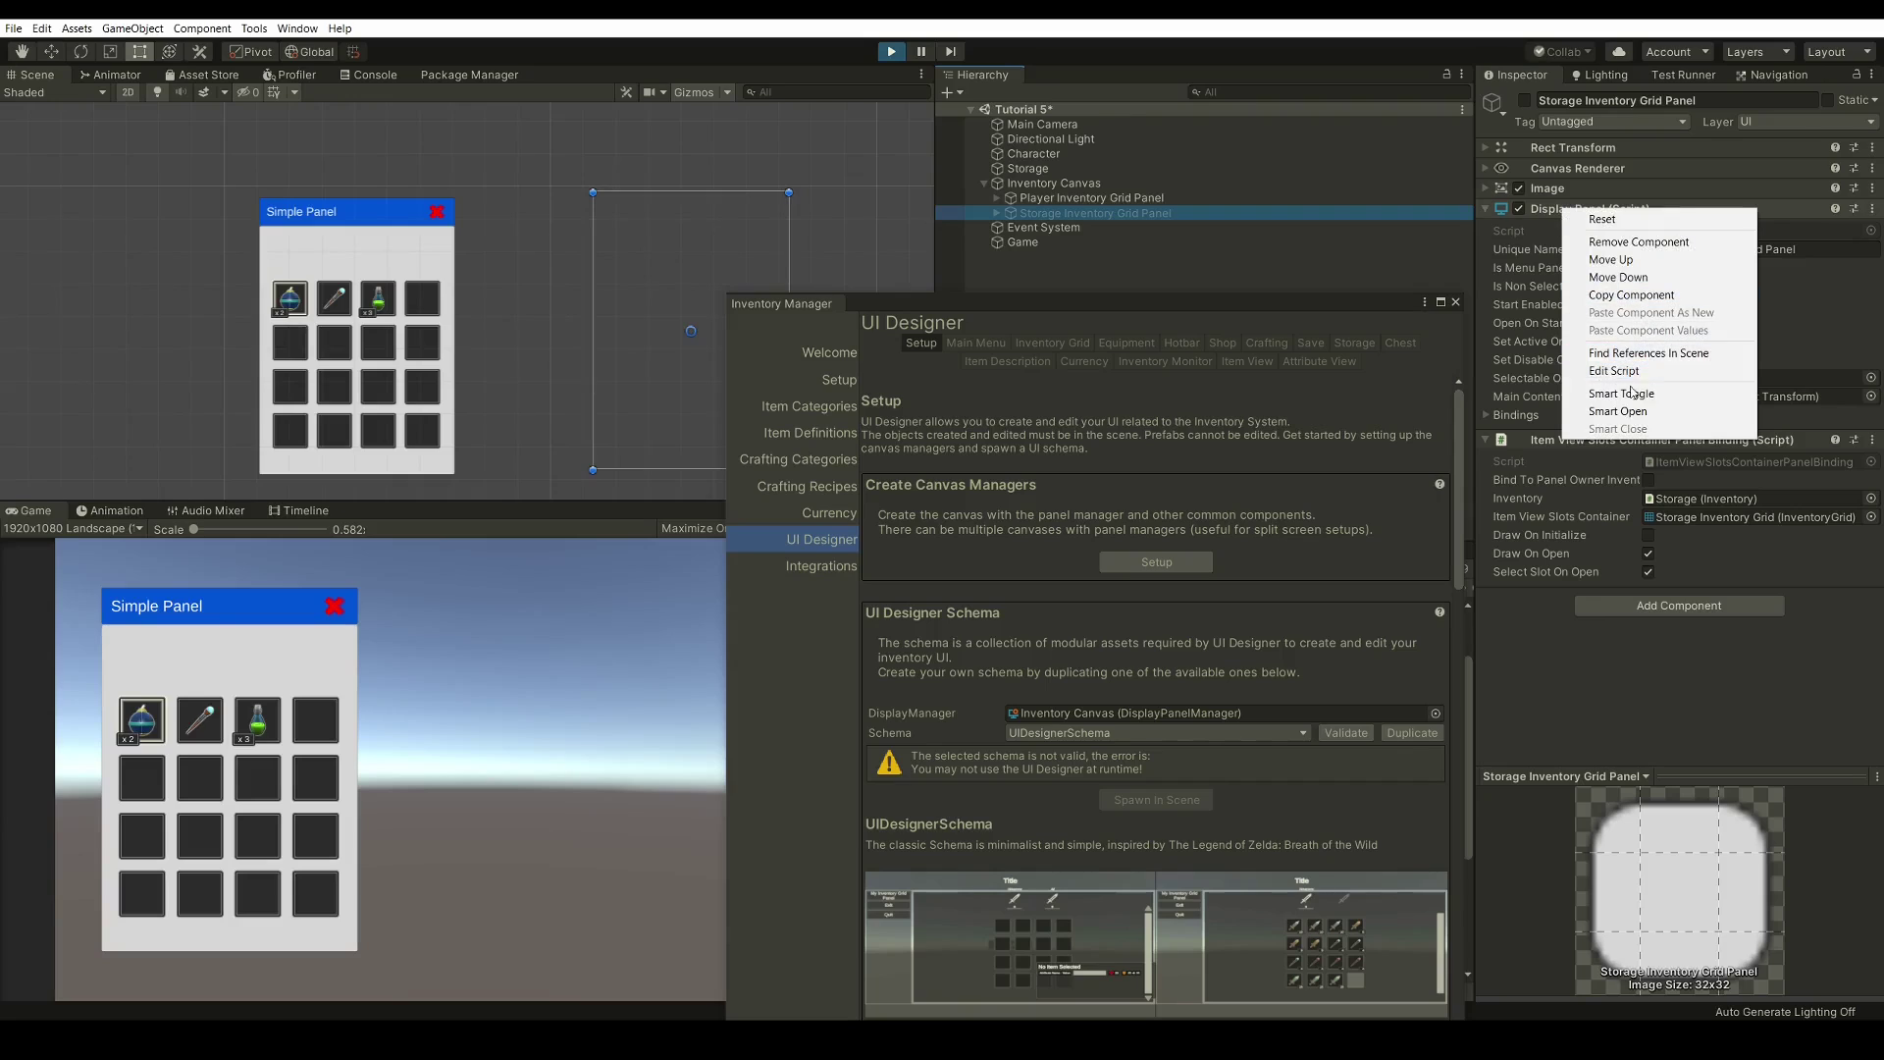
left_click(1658, 413)
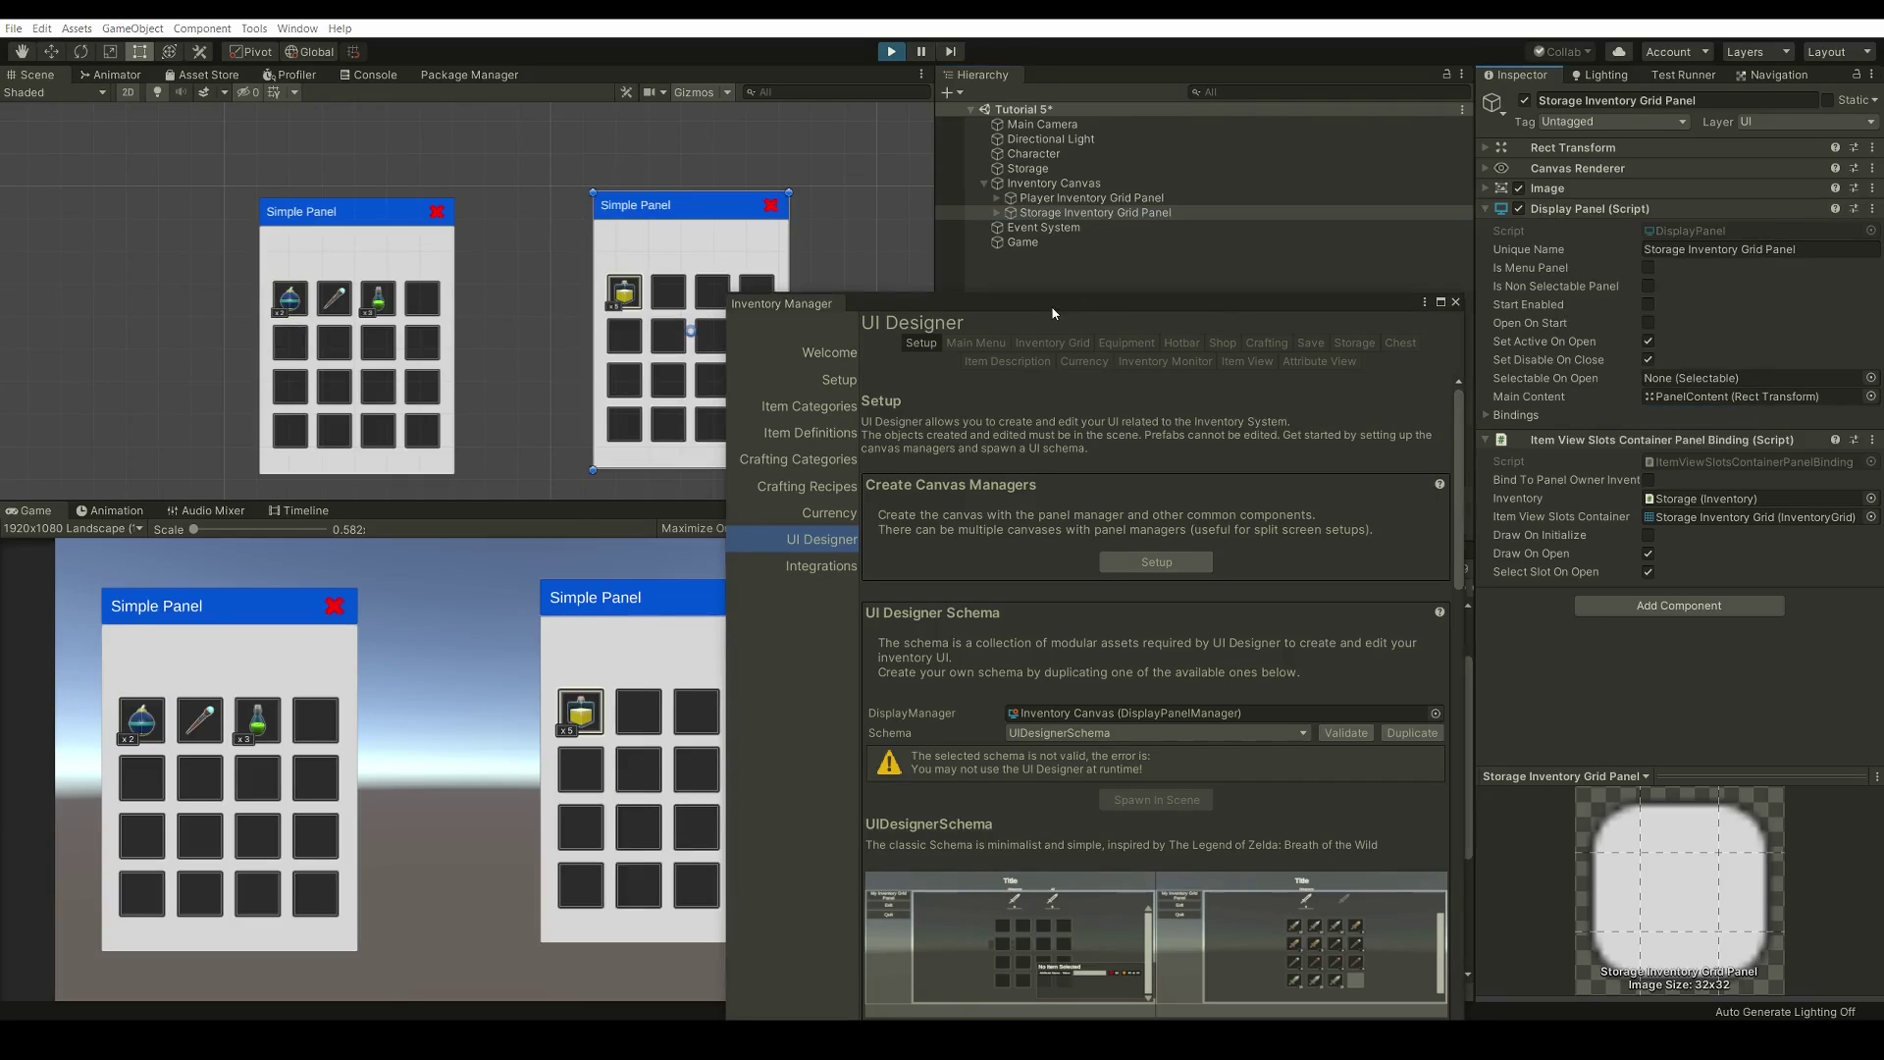
left_click_drag(1051, 306, 1318, 305)
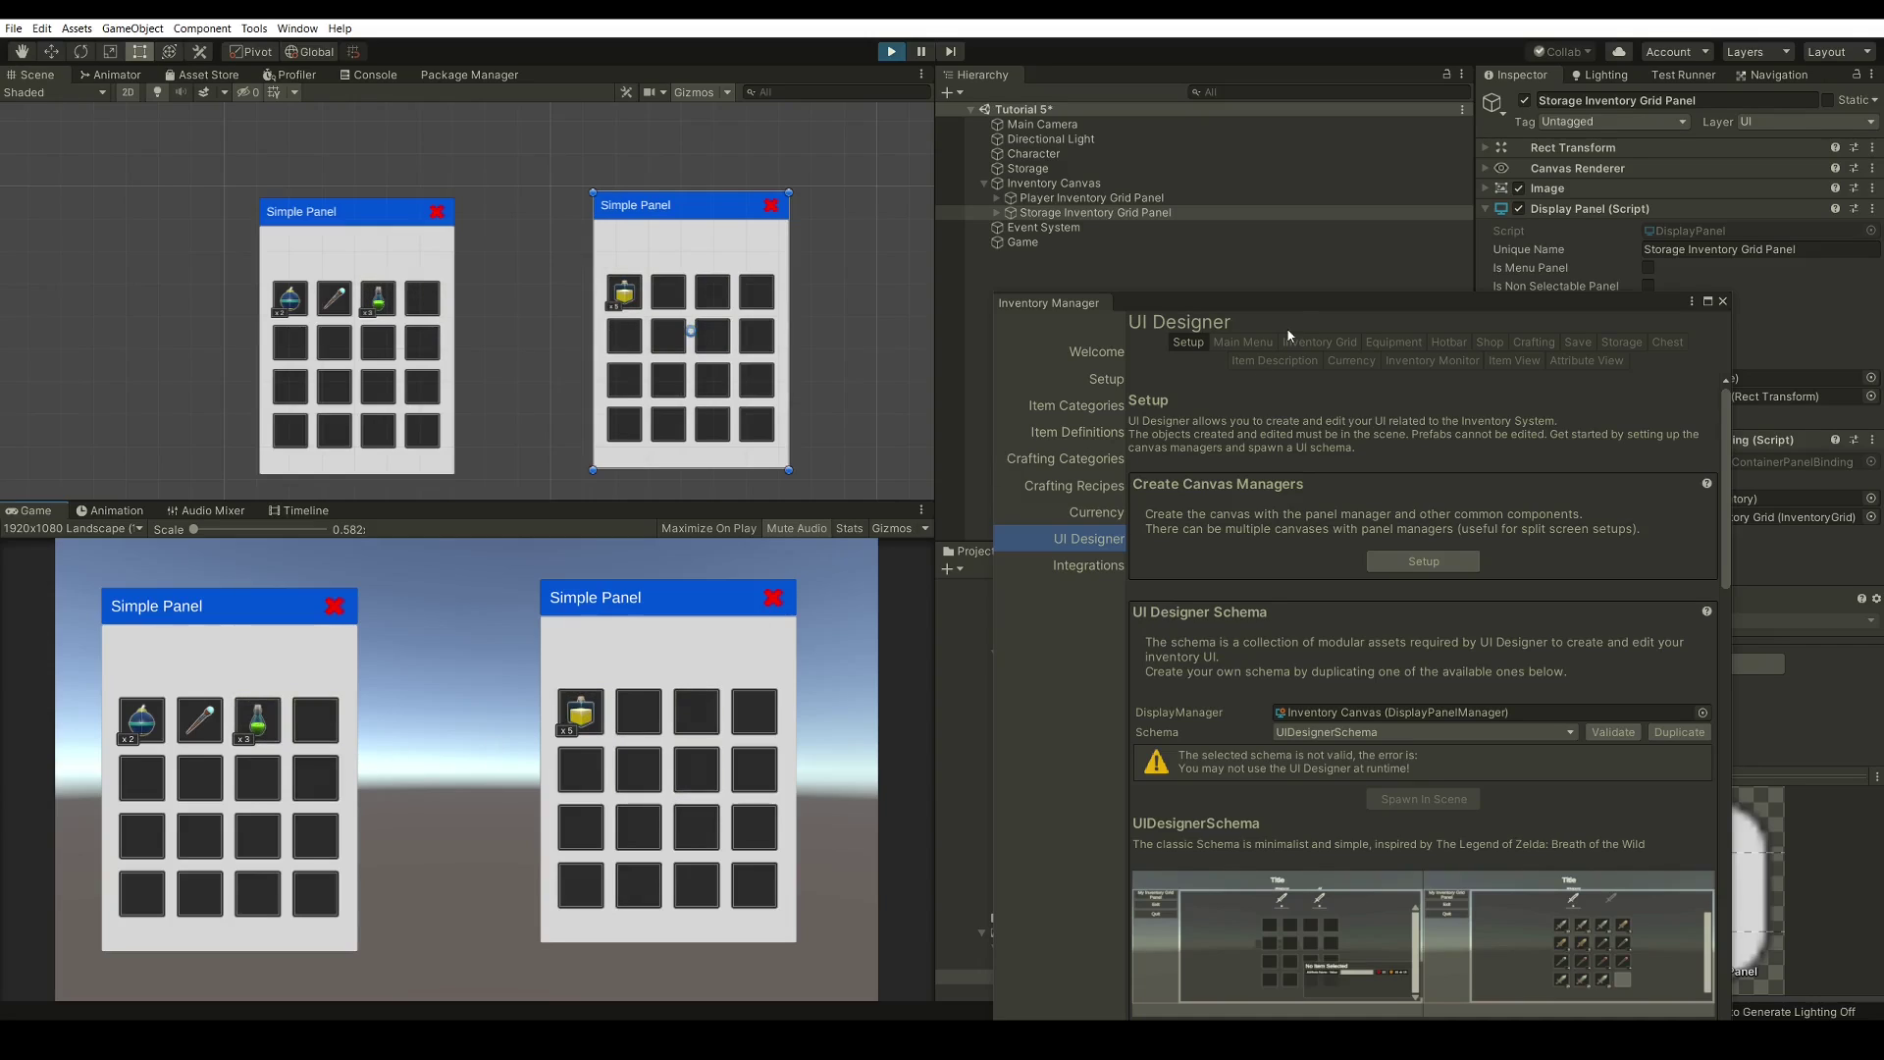
Exit Play mode and bring up the UI Designer's Inventory Grid page
left_click_drag(1305, 310, 731, 143)
left_click(889, 52)
left_click(802, 186)
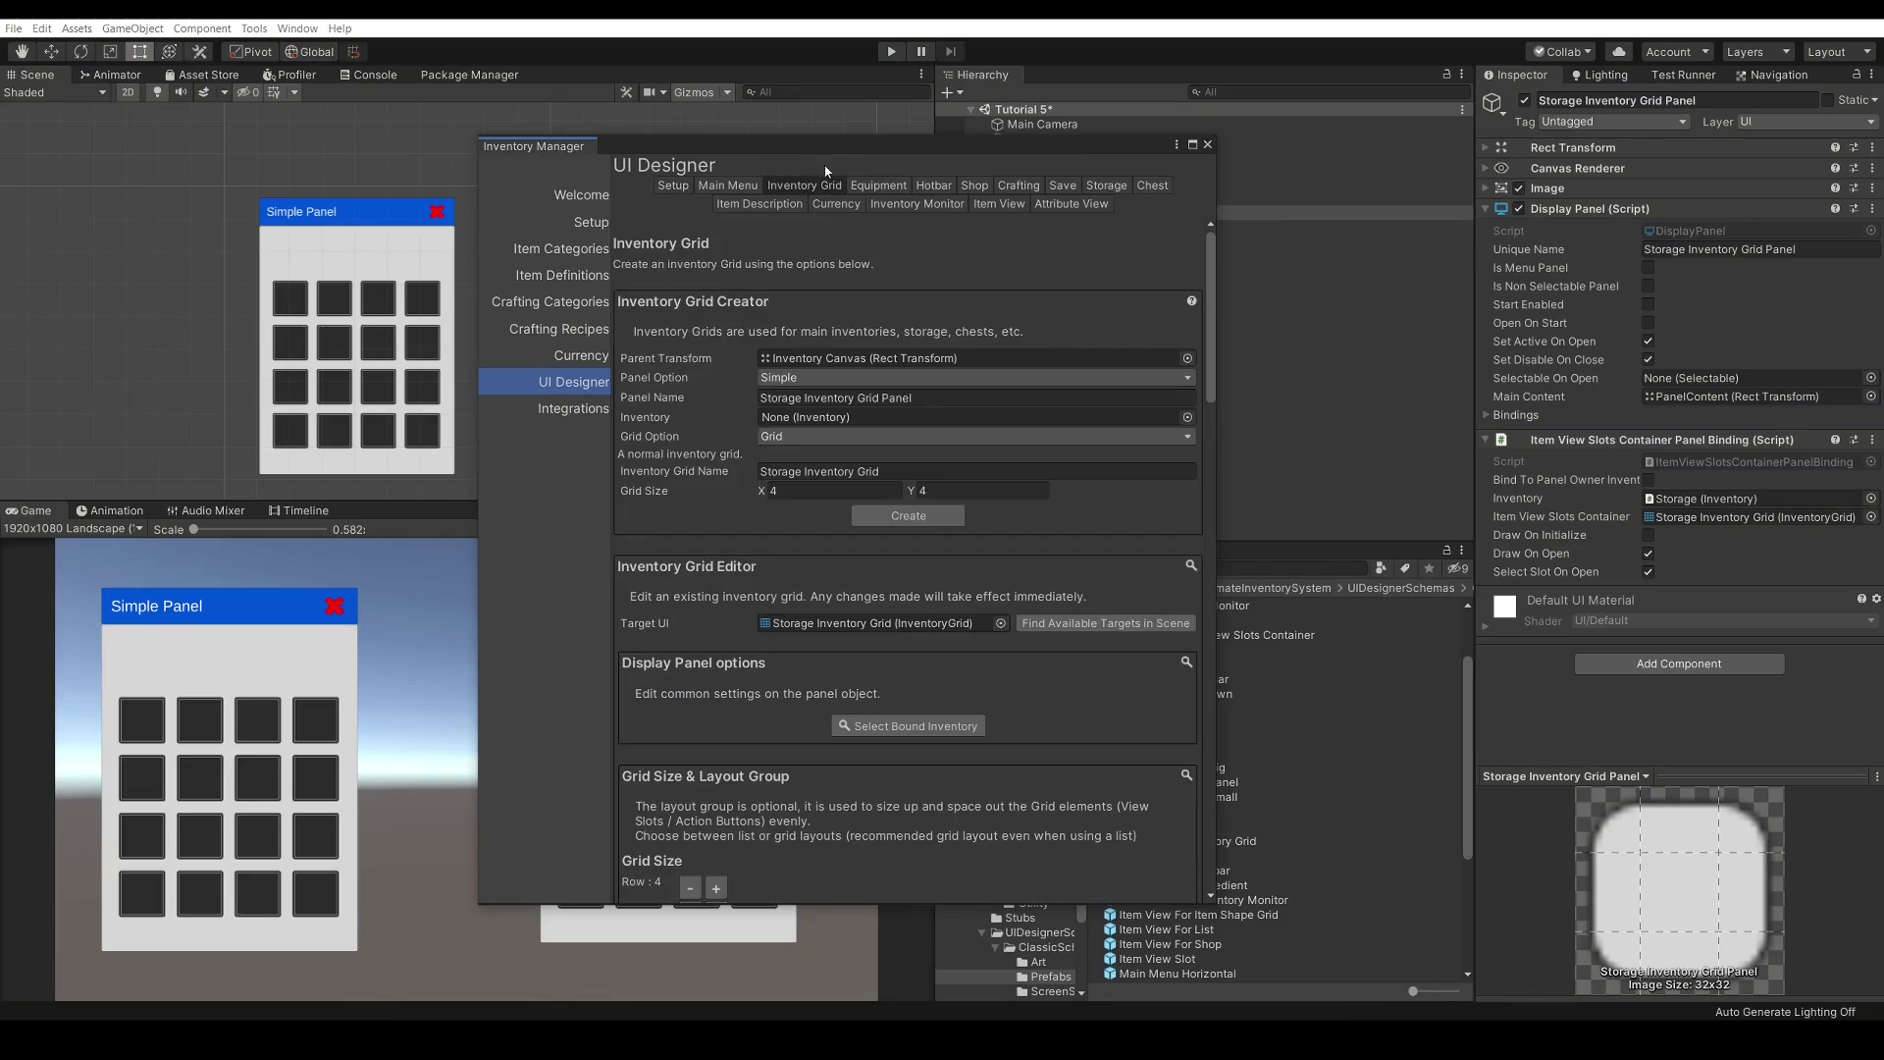
left_click_drag(854, 147, 536, 77)
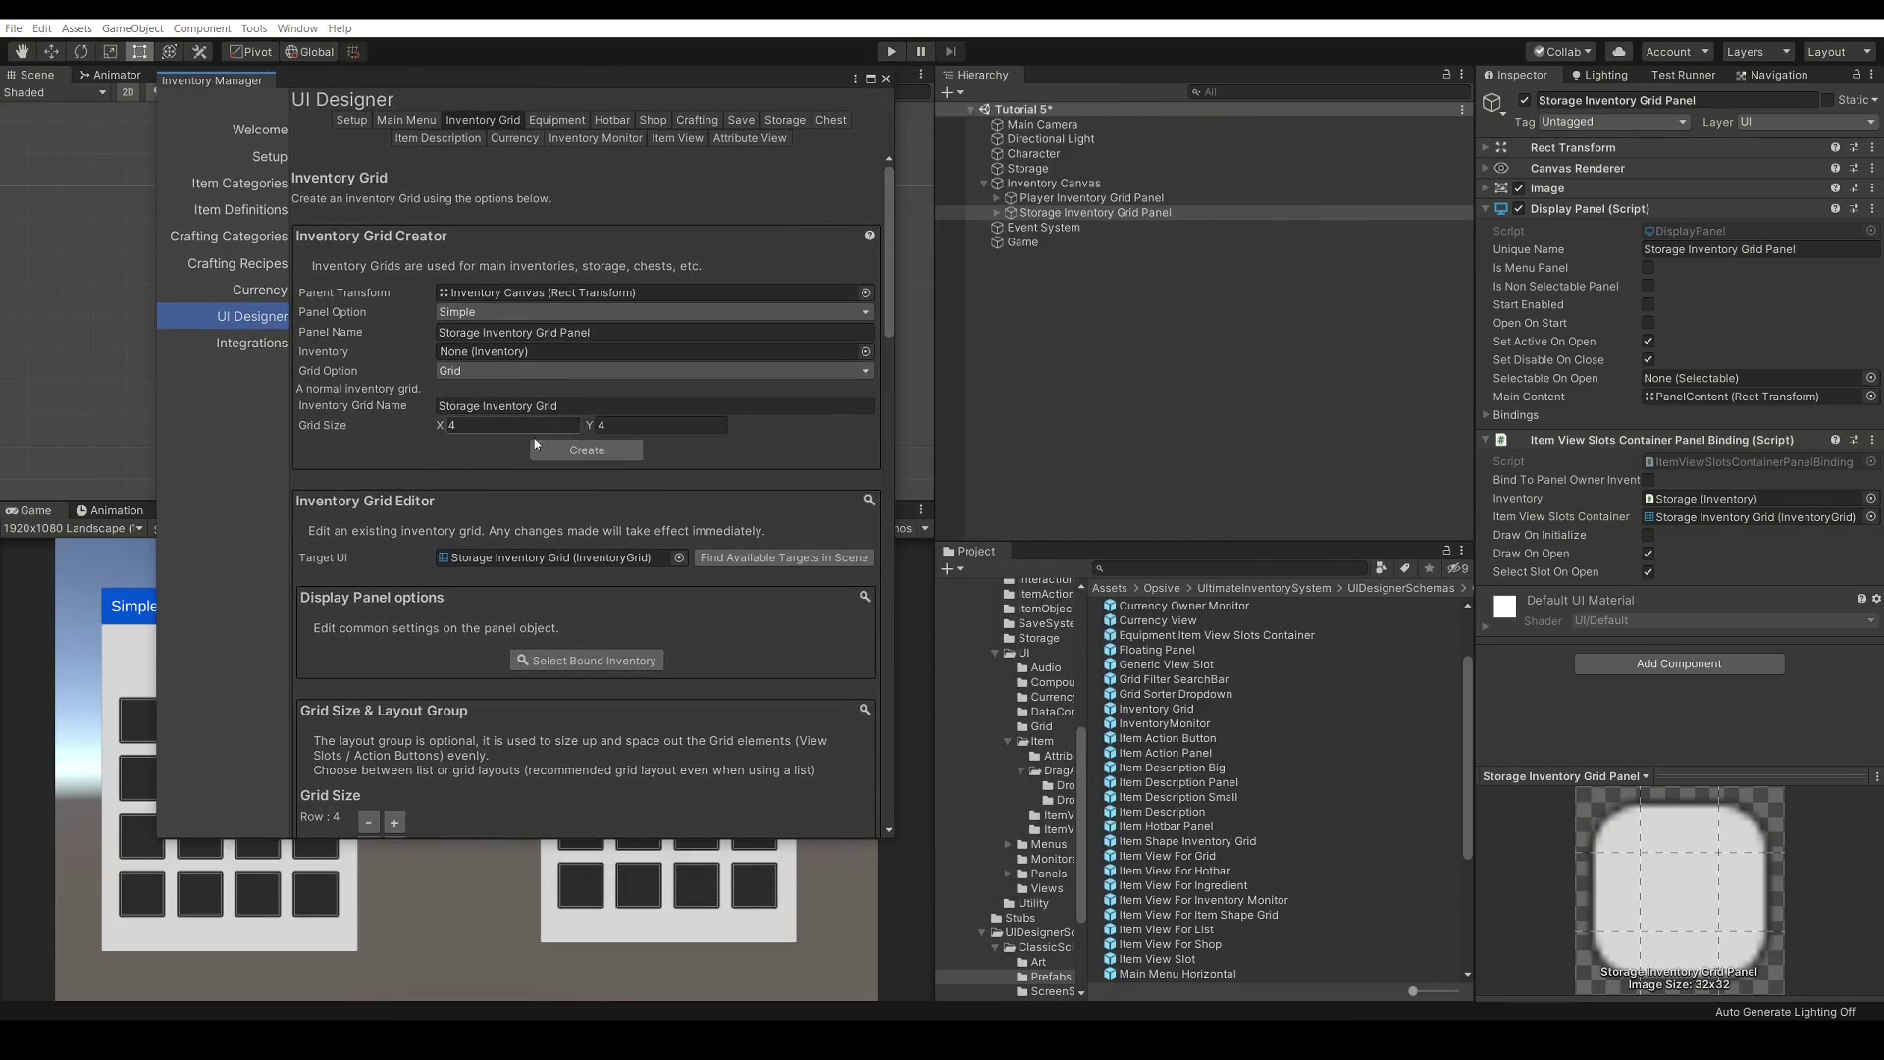
scroll(533, 443, "down", 8)
scroll(532, 427, "down", 15)
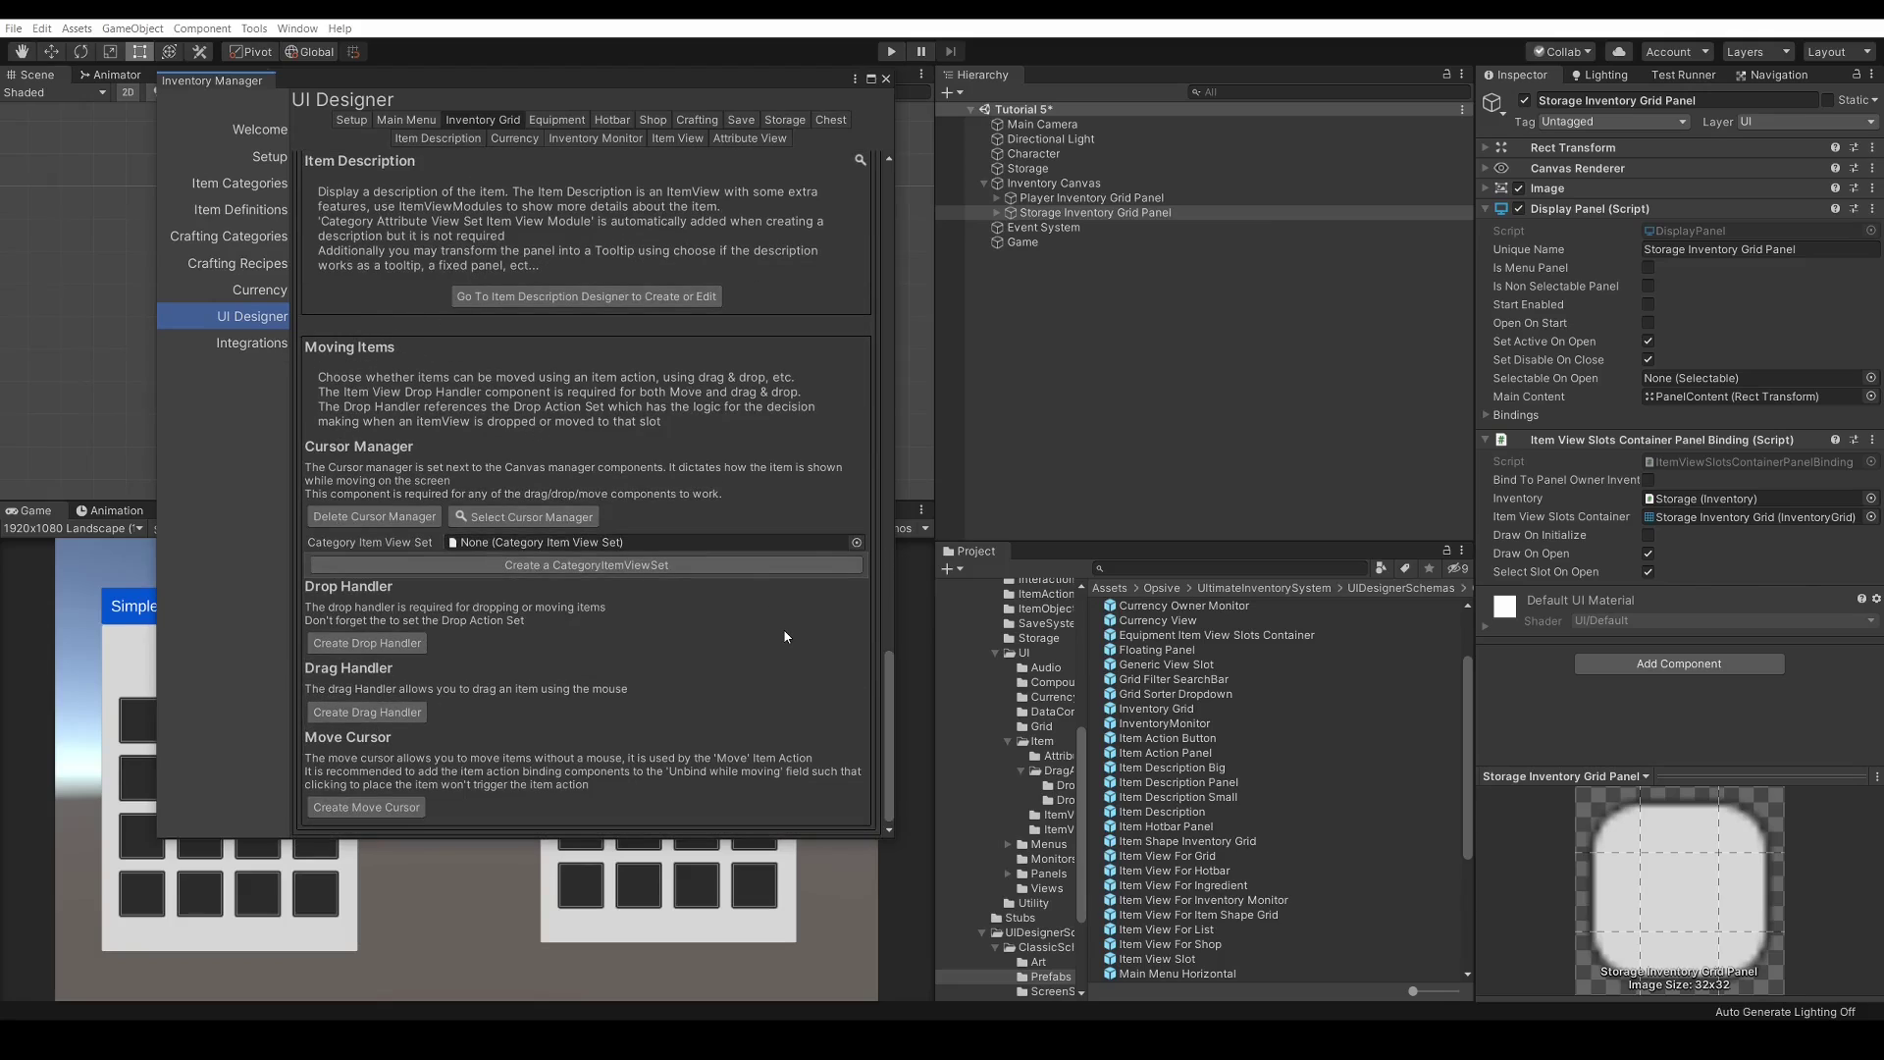
scroll(769, 531, "up", 10)
scroll(771, 539, "up", 8)
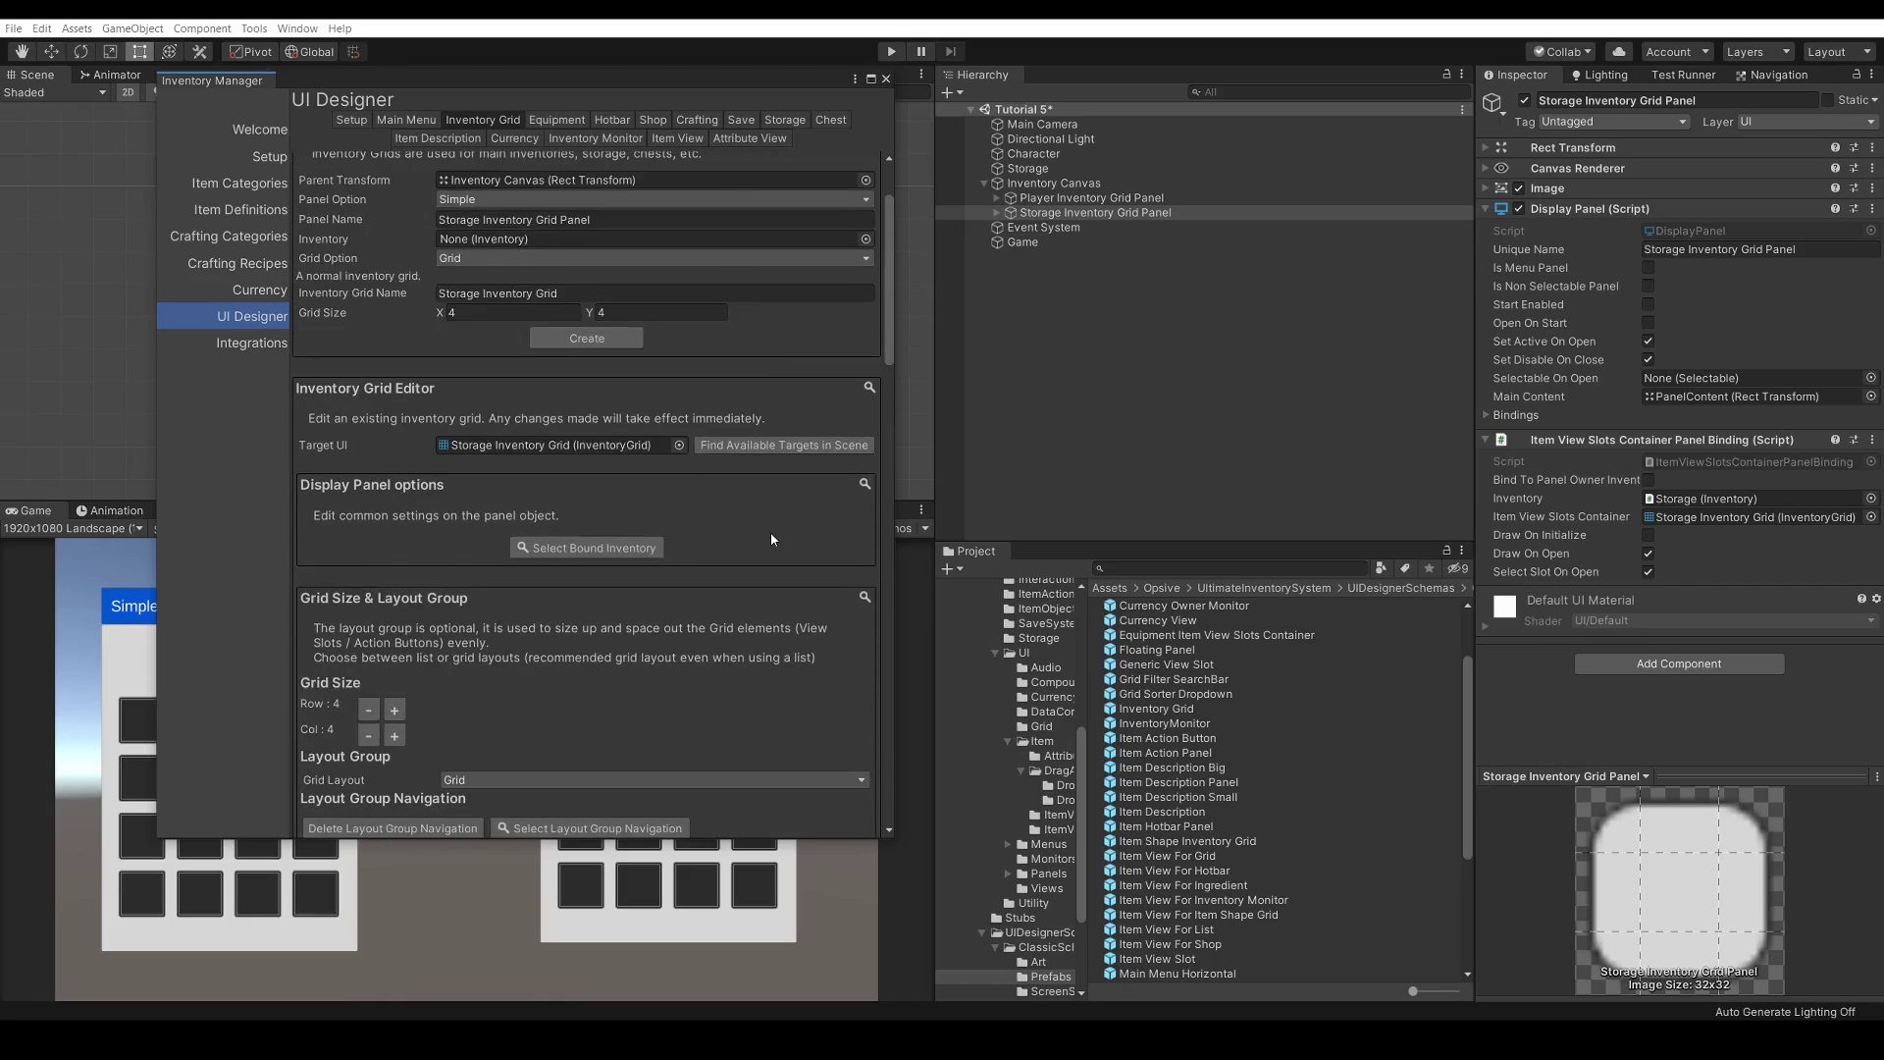
Pick Player Inventory Grid from the scene's available targets and scroll to Moving Items
left_click(776, 557)
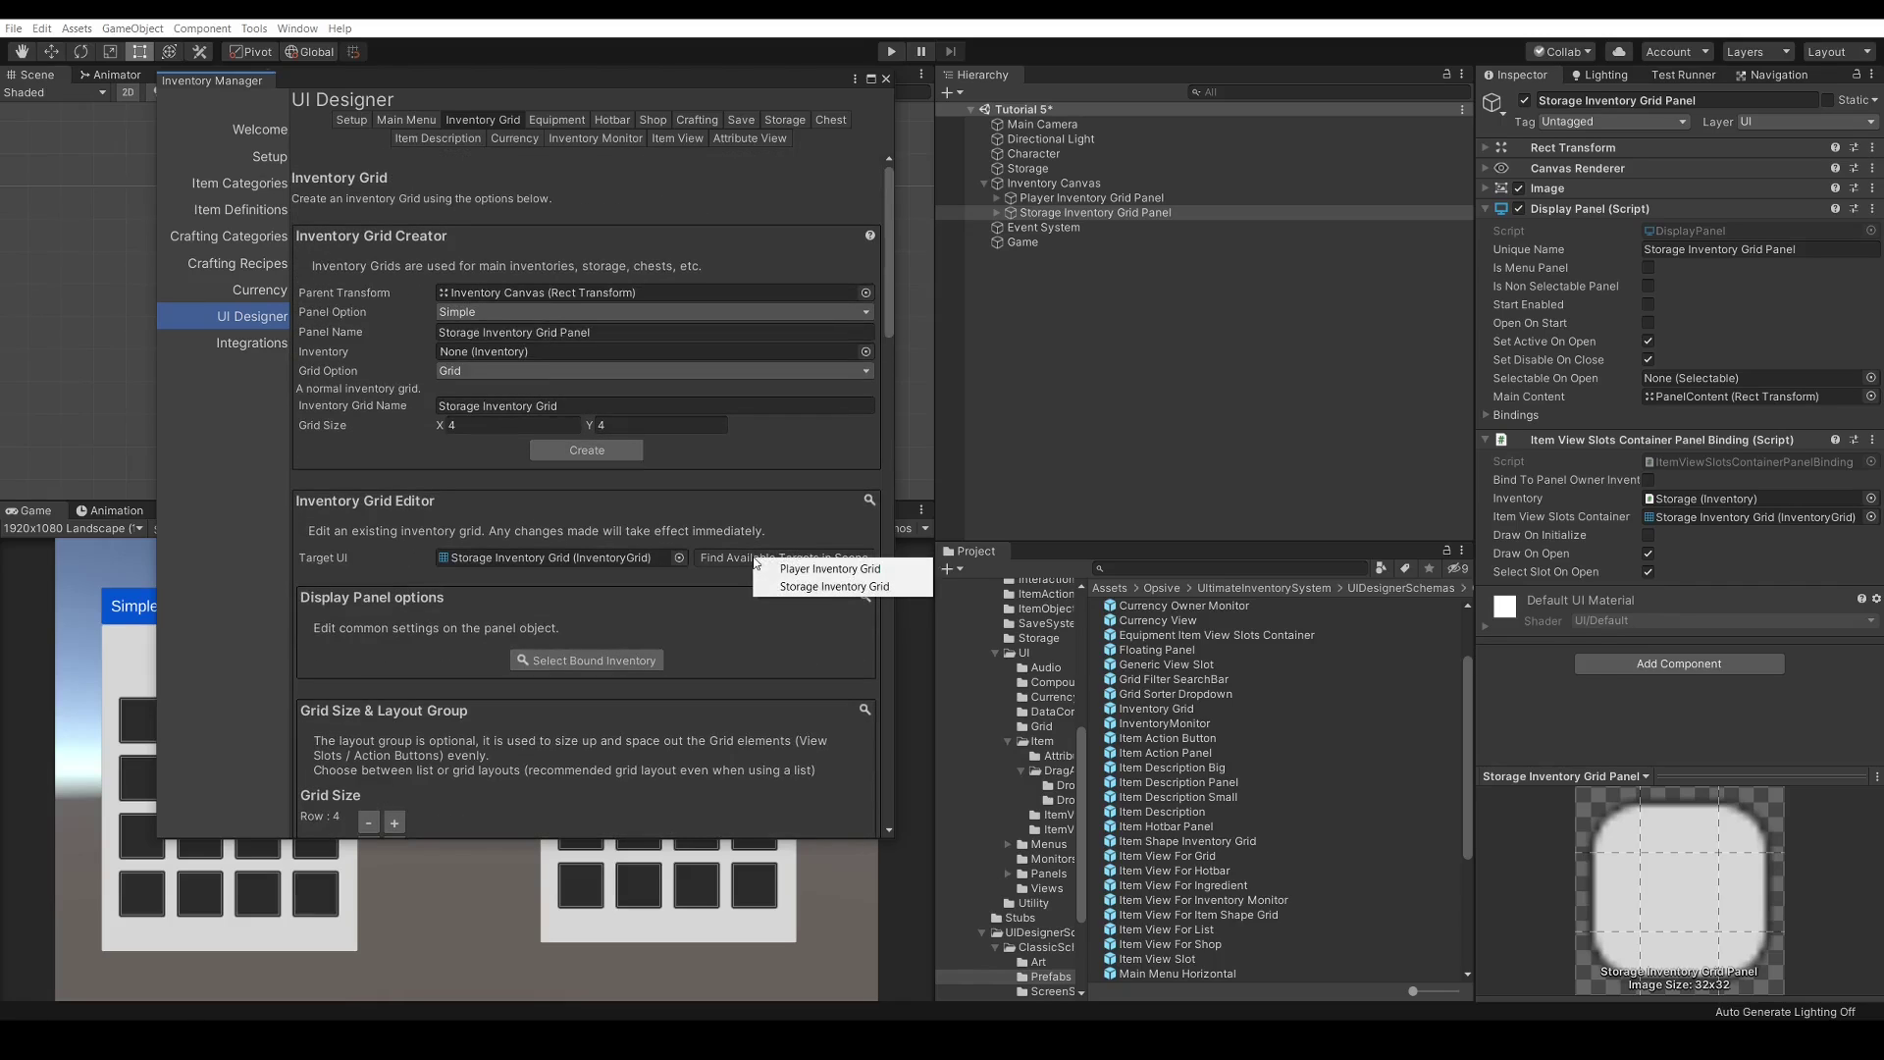
left_click(824, 569)
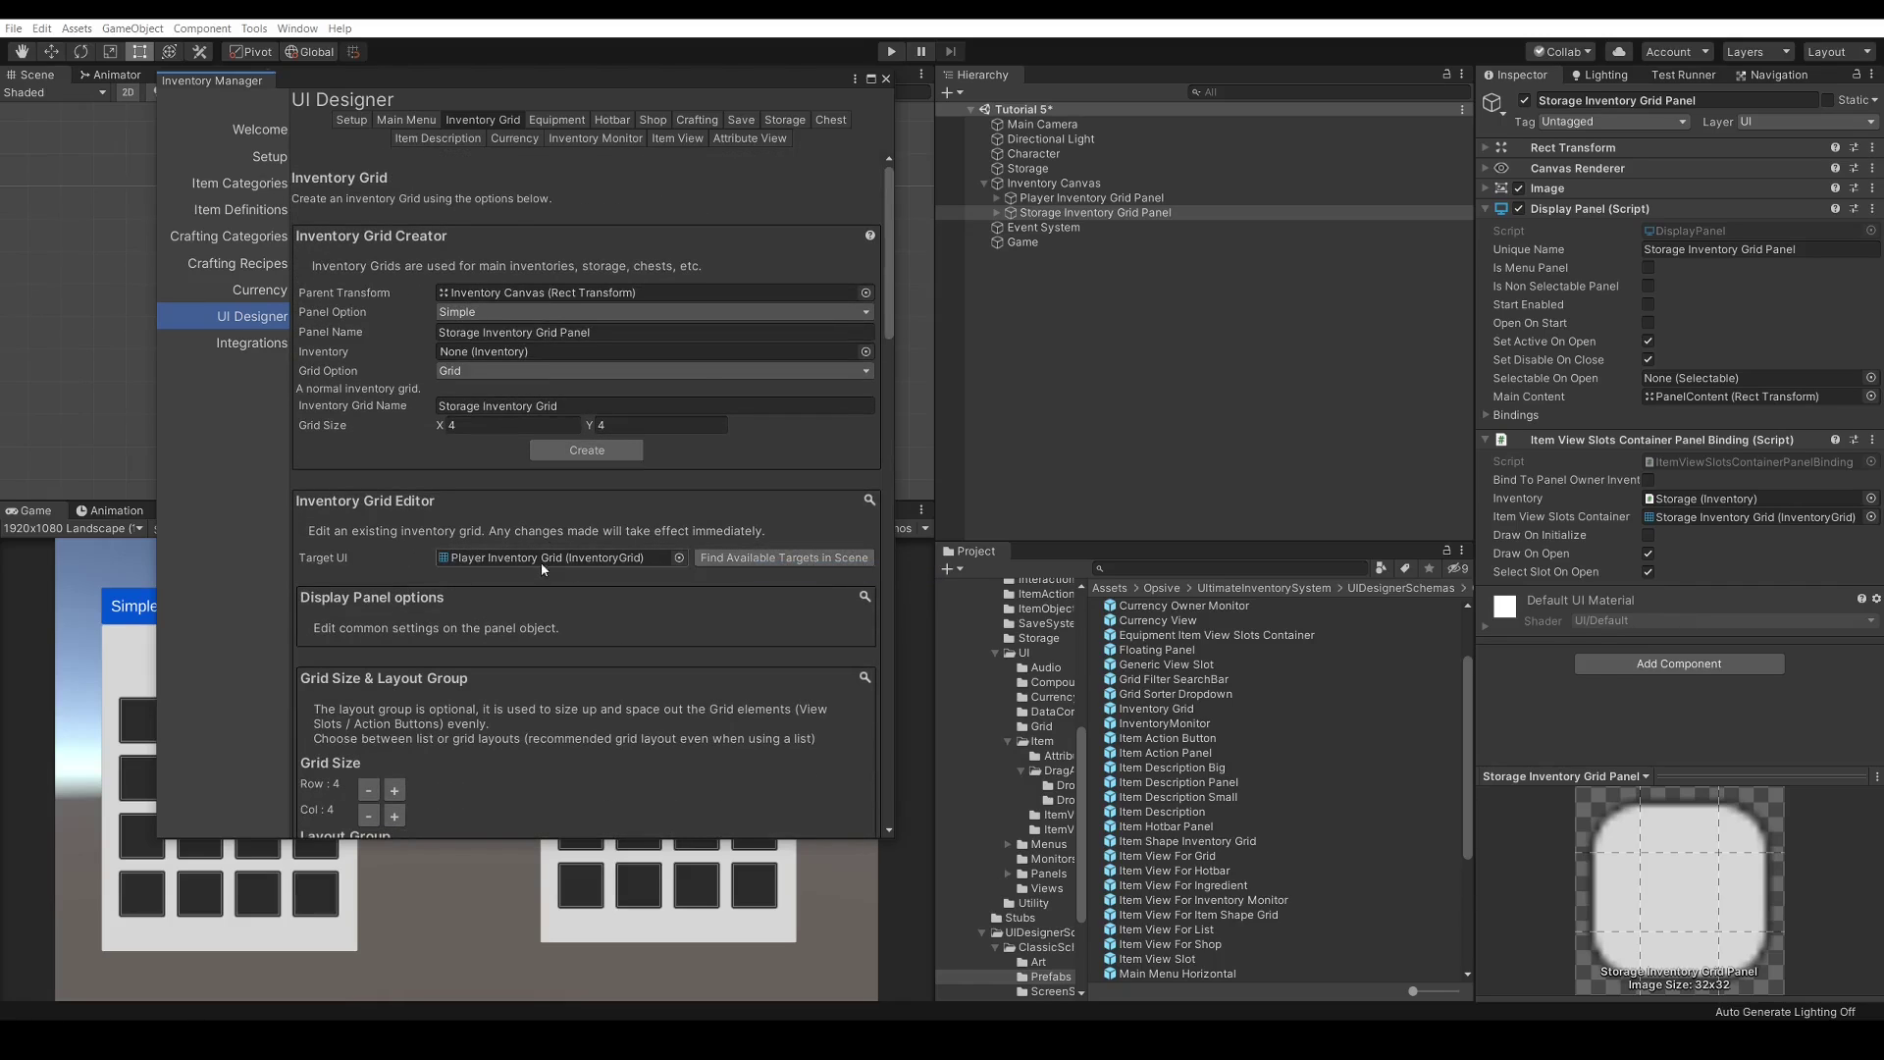
scroll(596, 519, "down", 8)
scroll(596, 519, "down", 8)
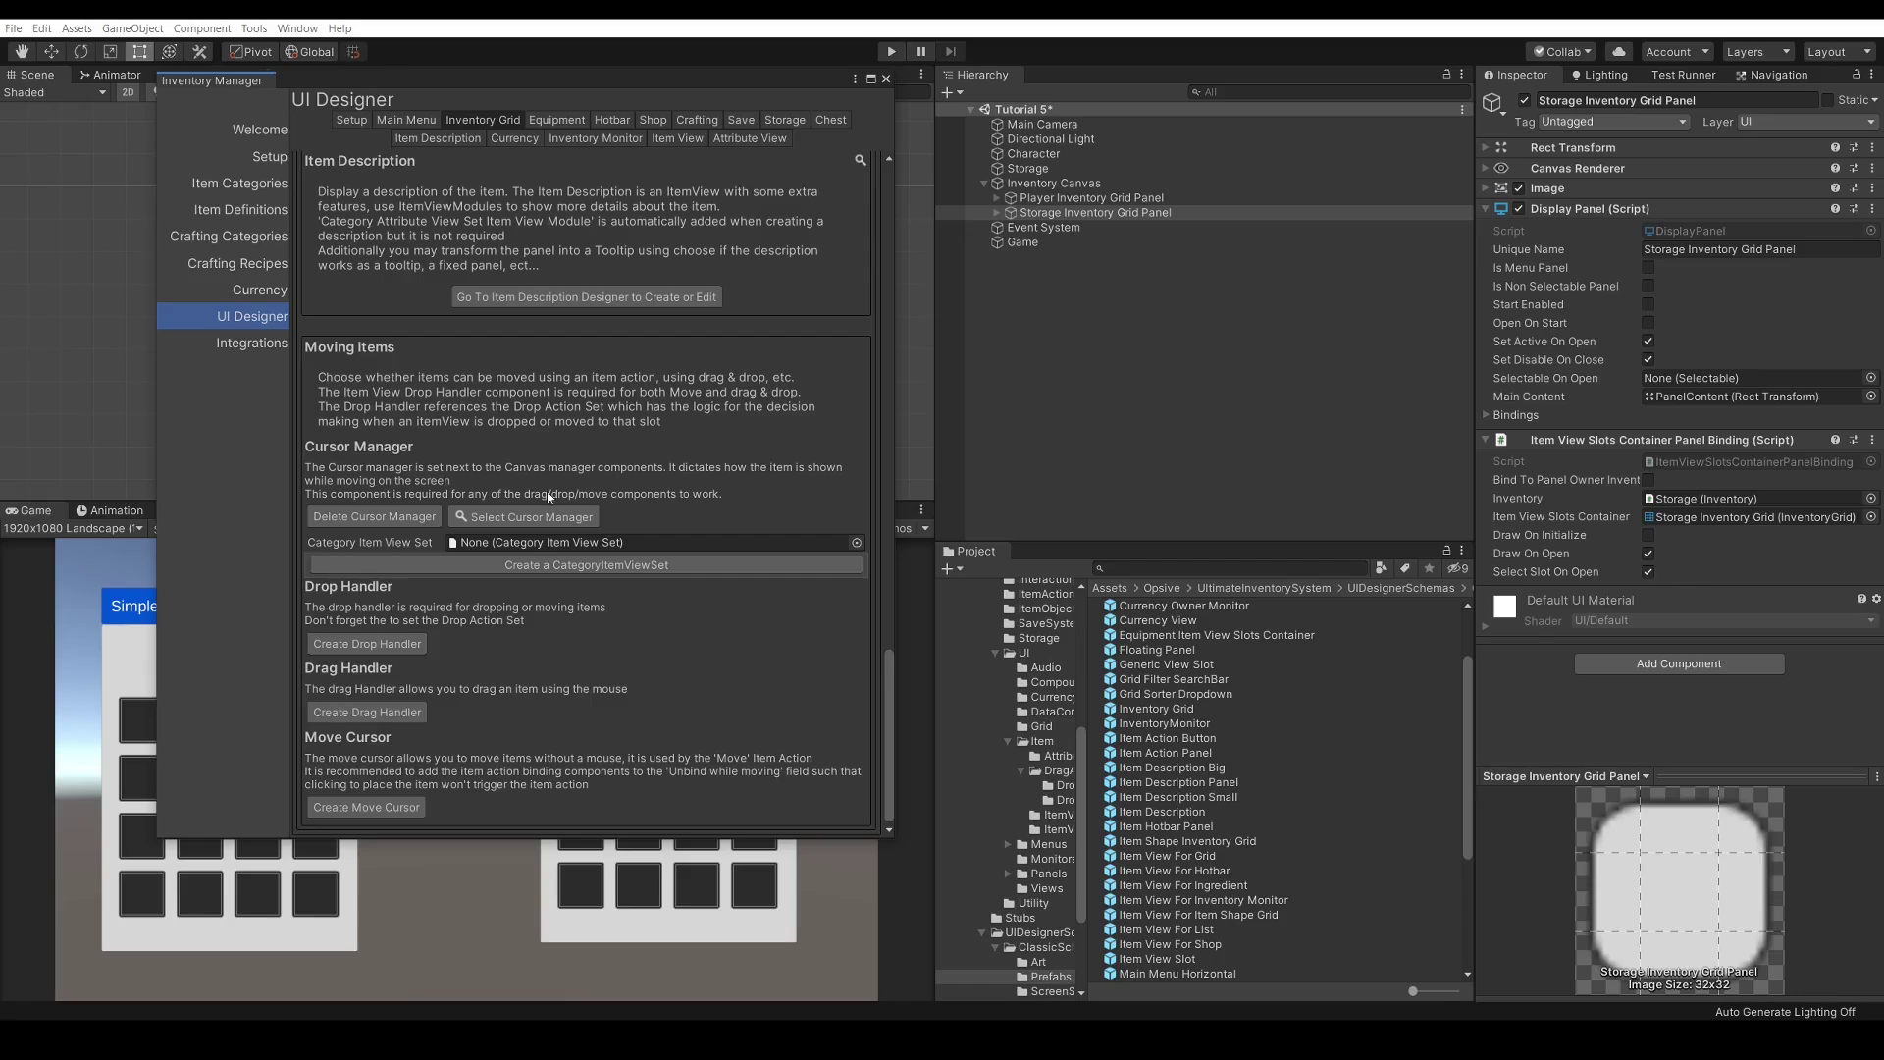
Select the Inventory Canvas that holds the scene's Item View Slot Cursor Manager
left_click(540, 519)
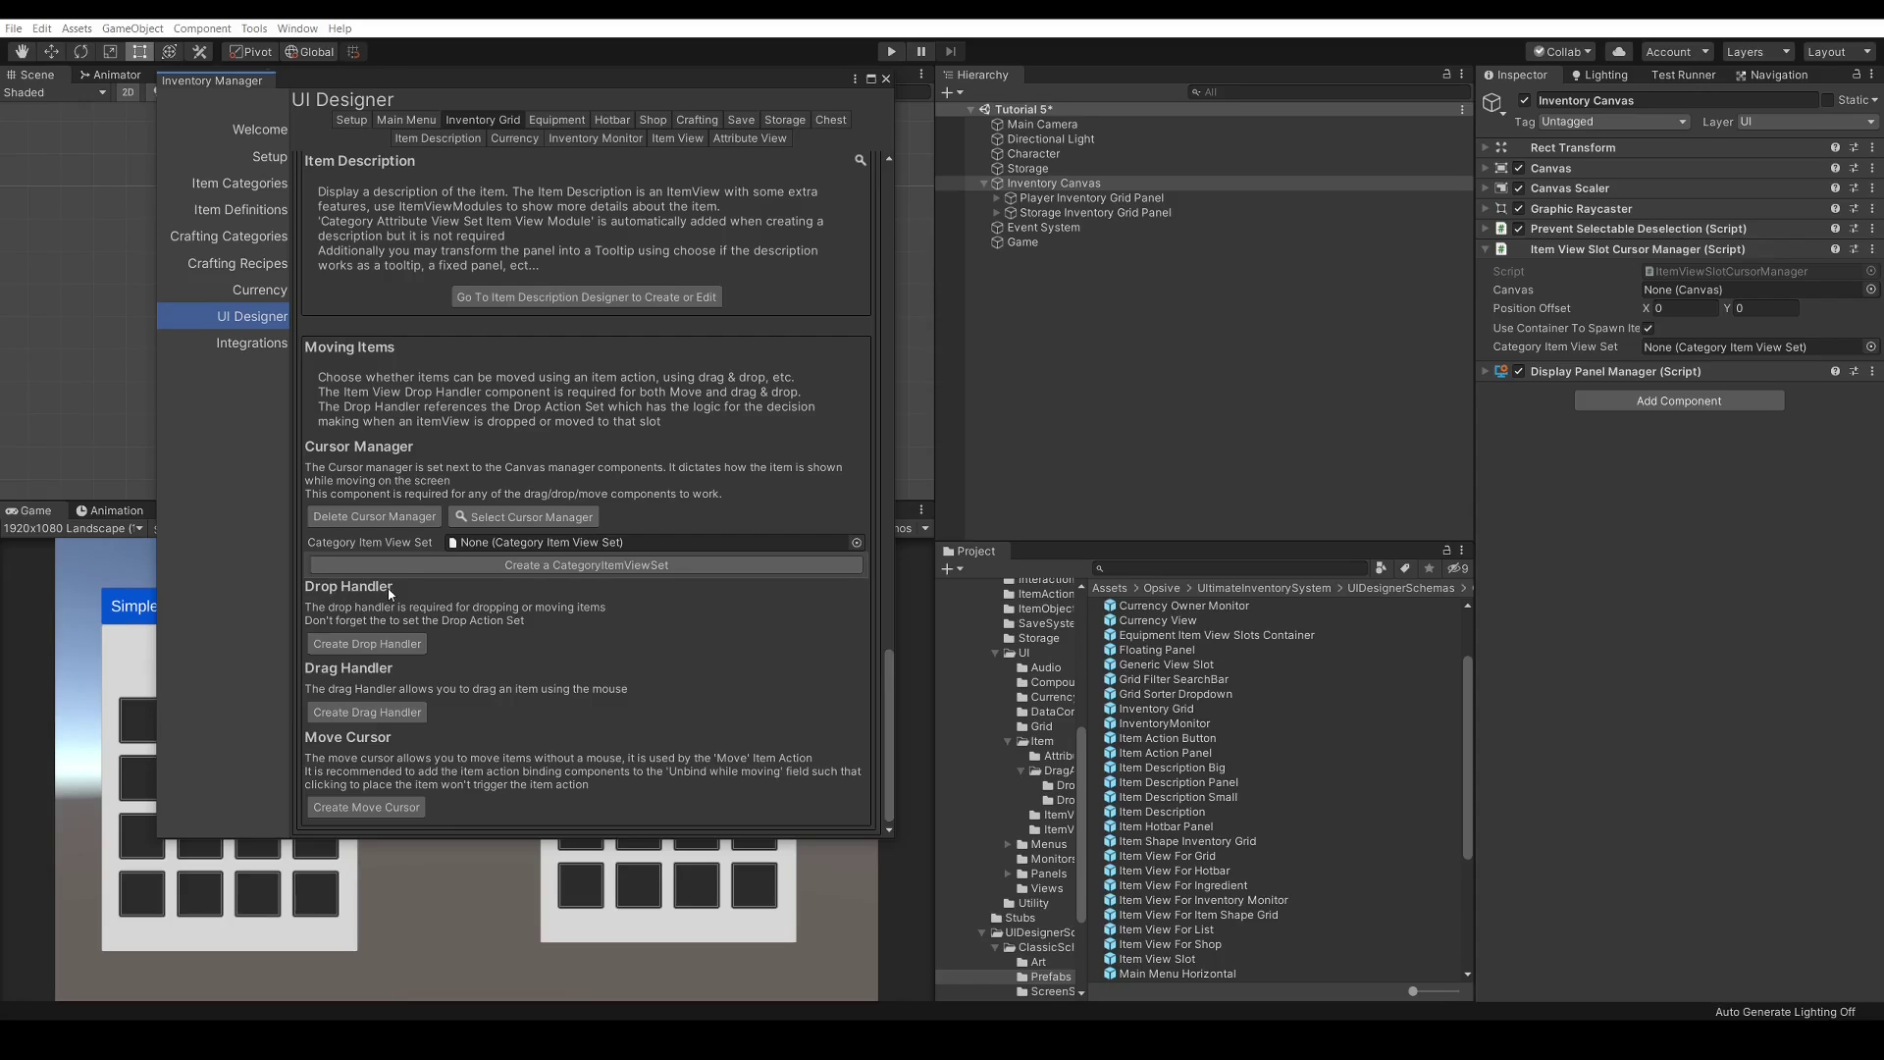
Add a drop handler and save its action set as Tuto5ItemViewSlotDropActionSet in Tutorial 5, replacing the old asset
left_click(370, 644)
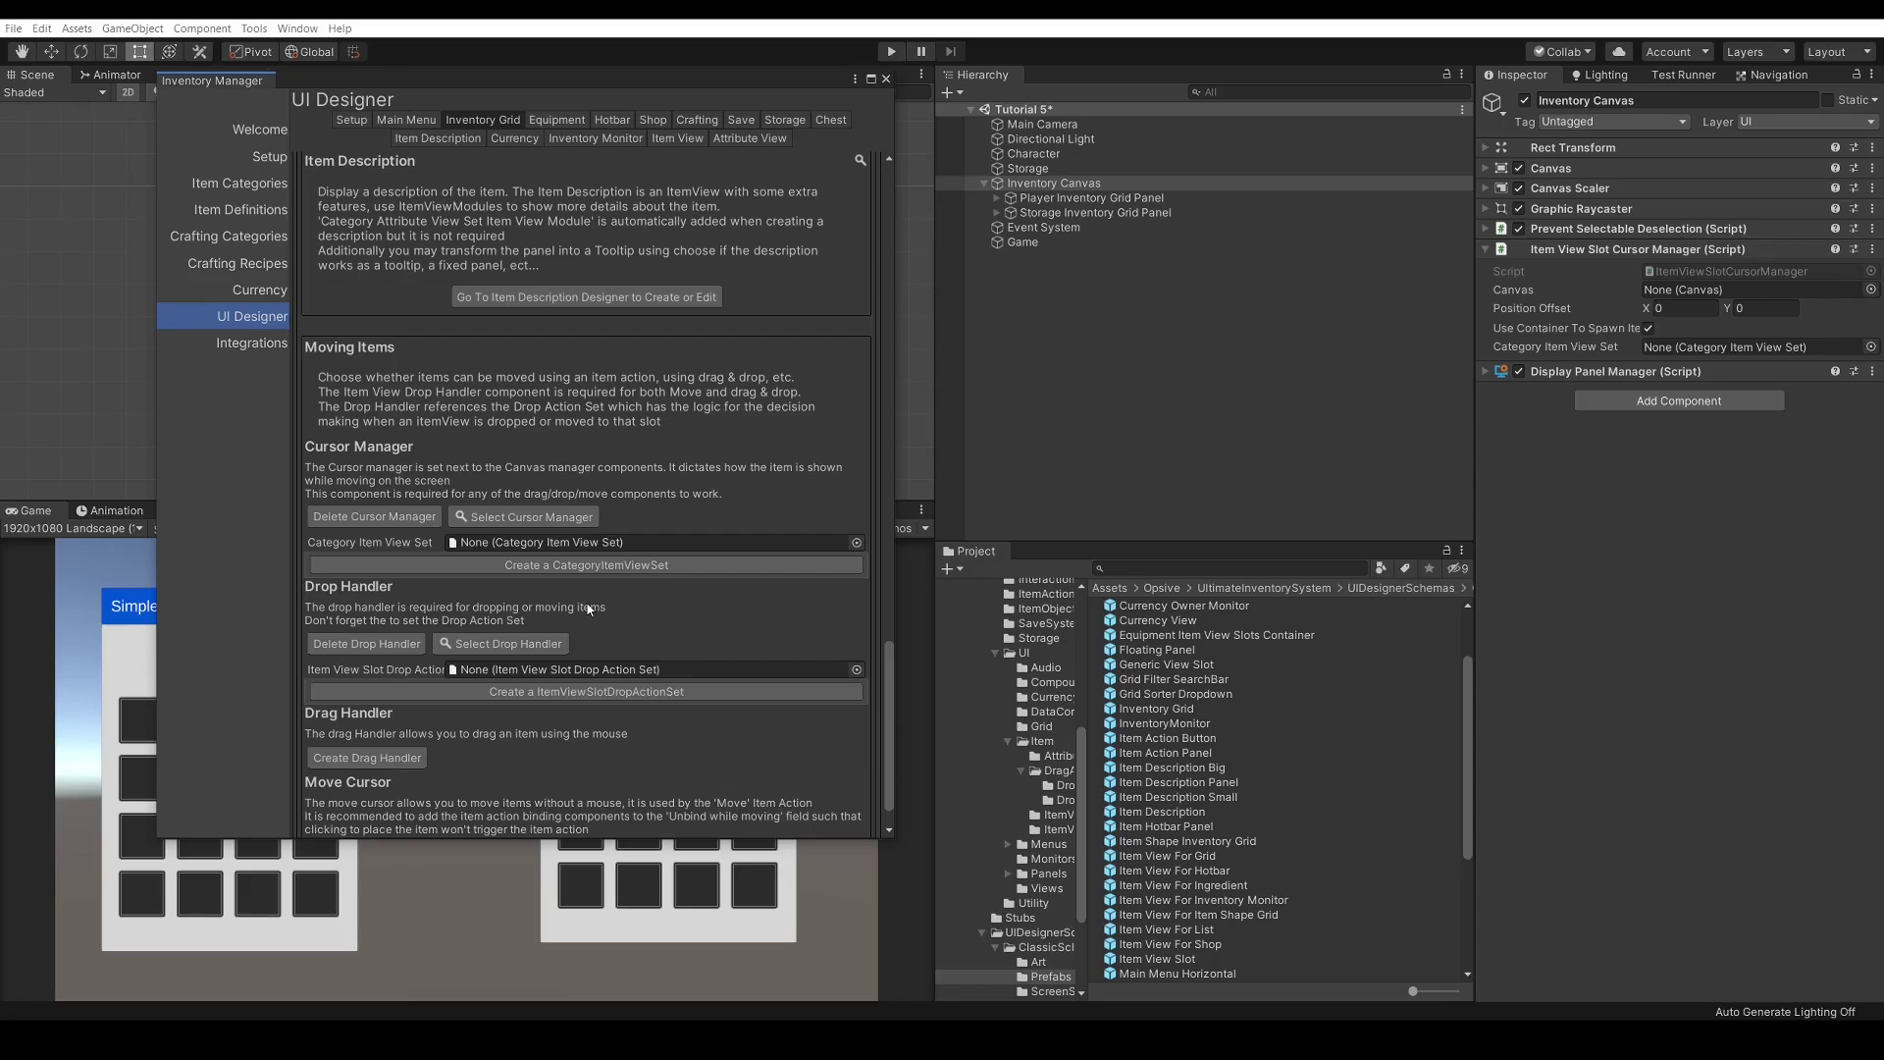
left_click(581, 691)
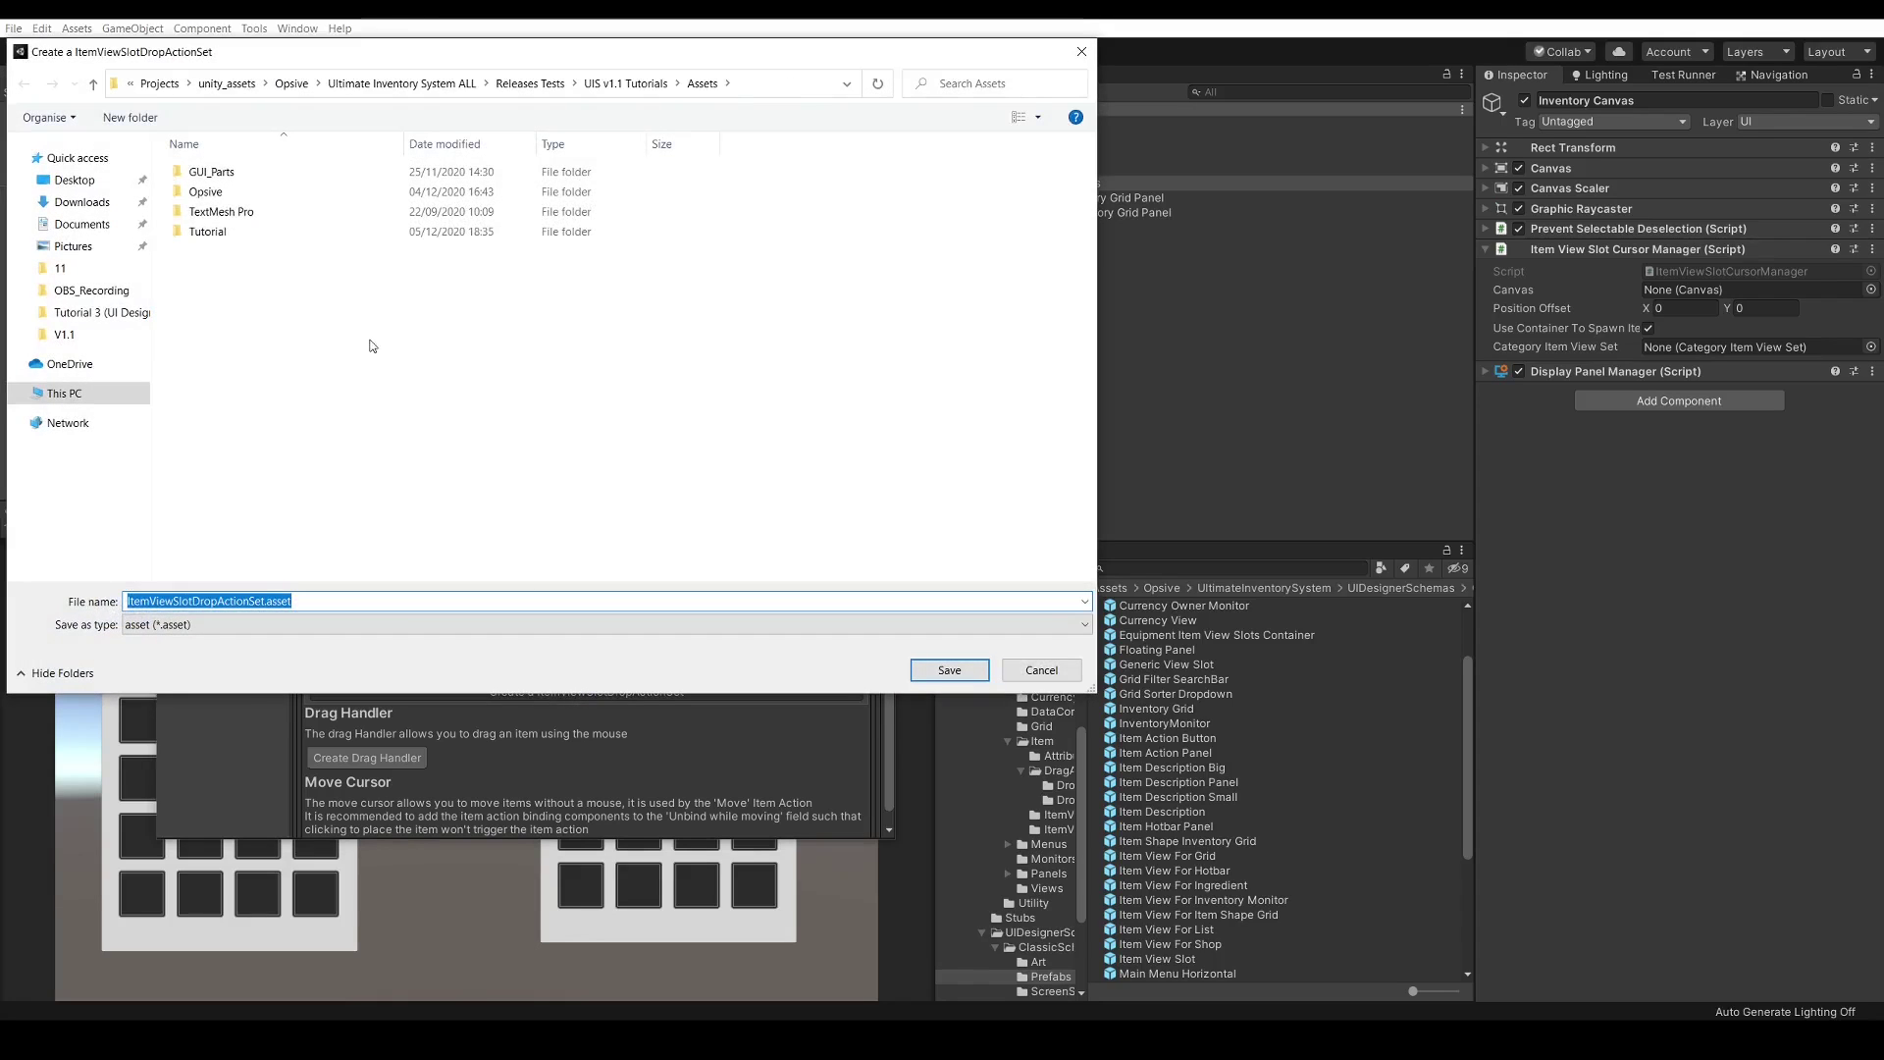
double_click(238, 236)
double_click(235, 272)
left_click(245, 173)
left_click(949, 669)
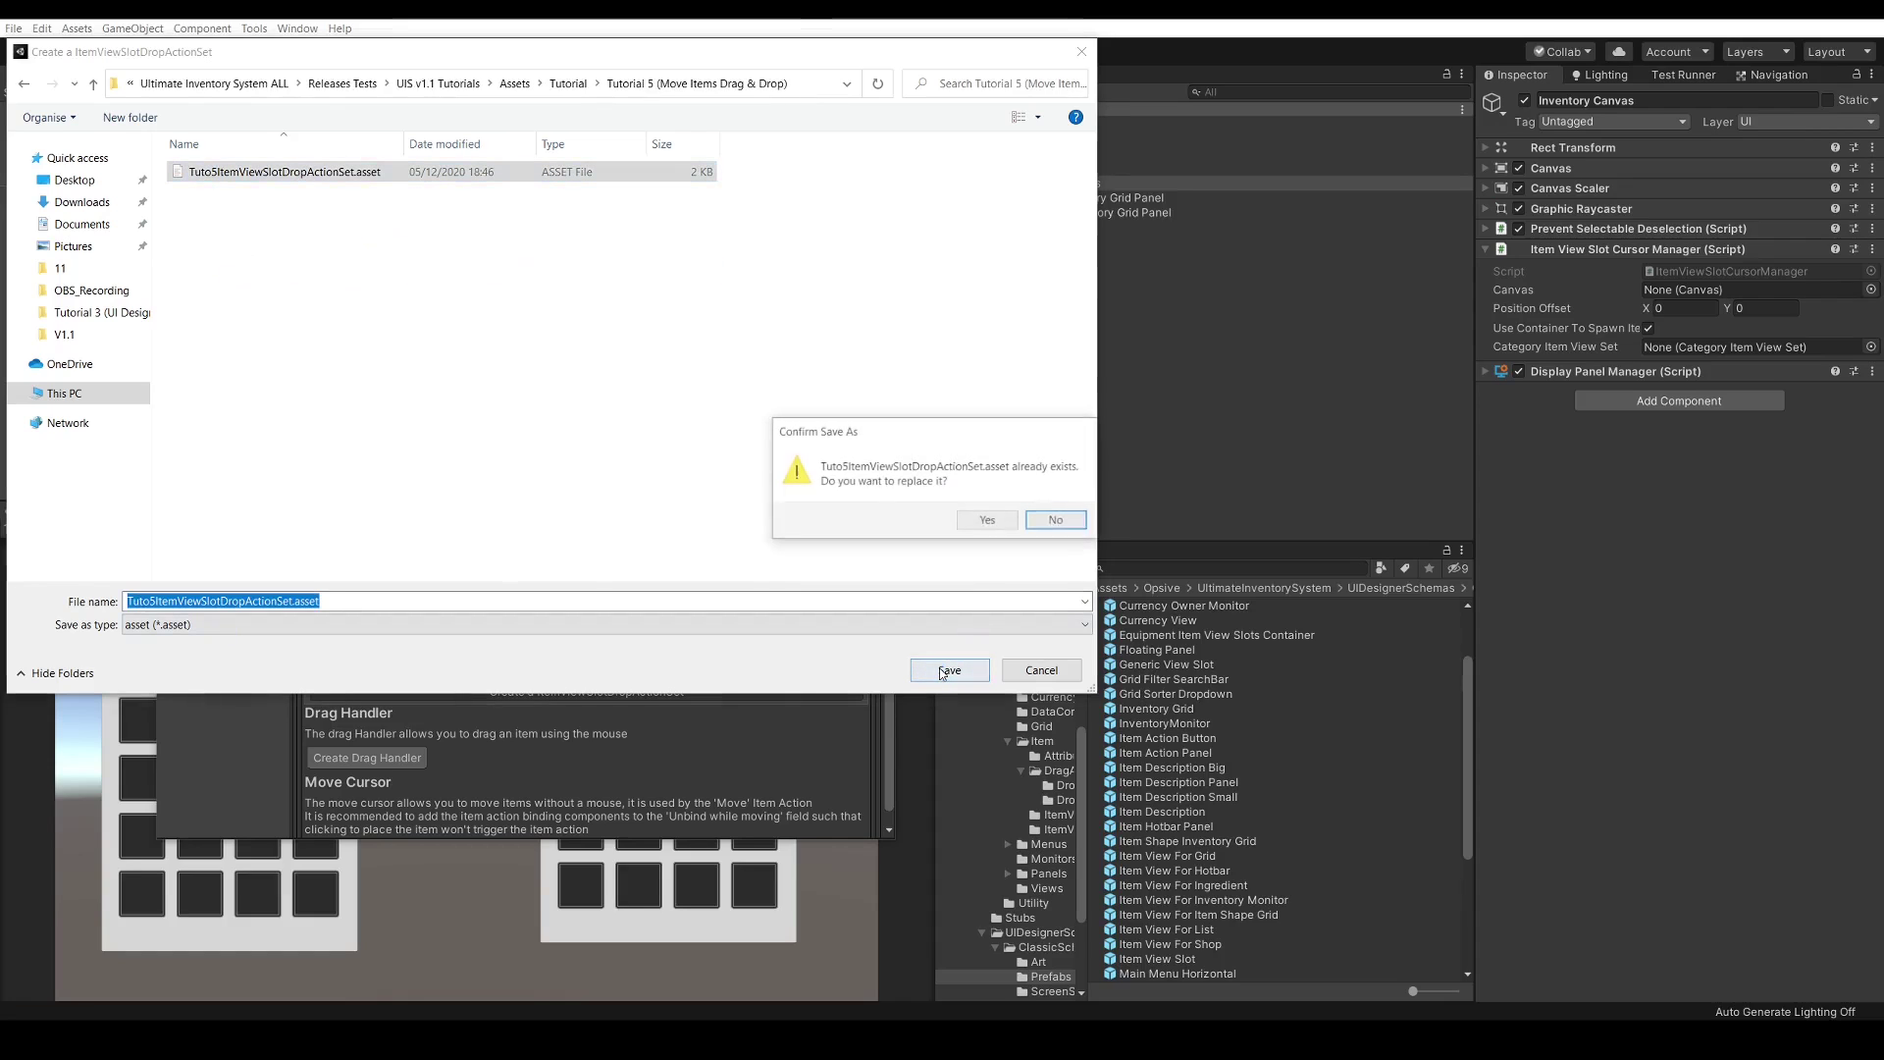
left_click(988, 520)
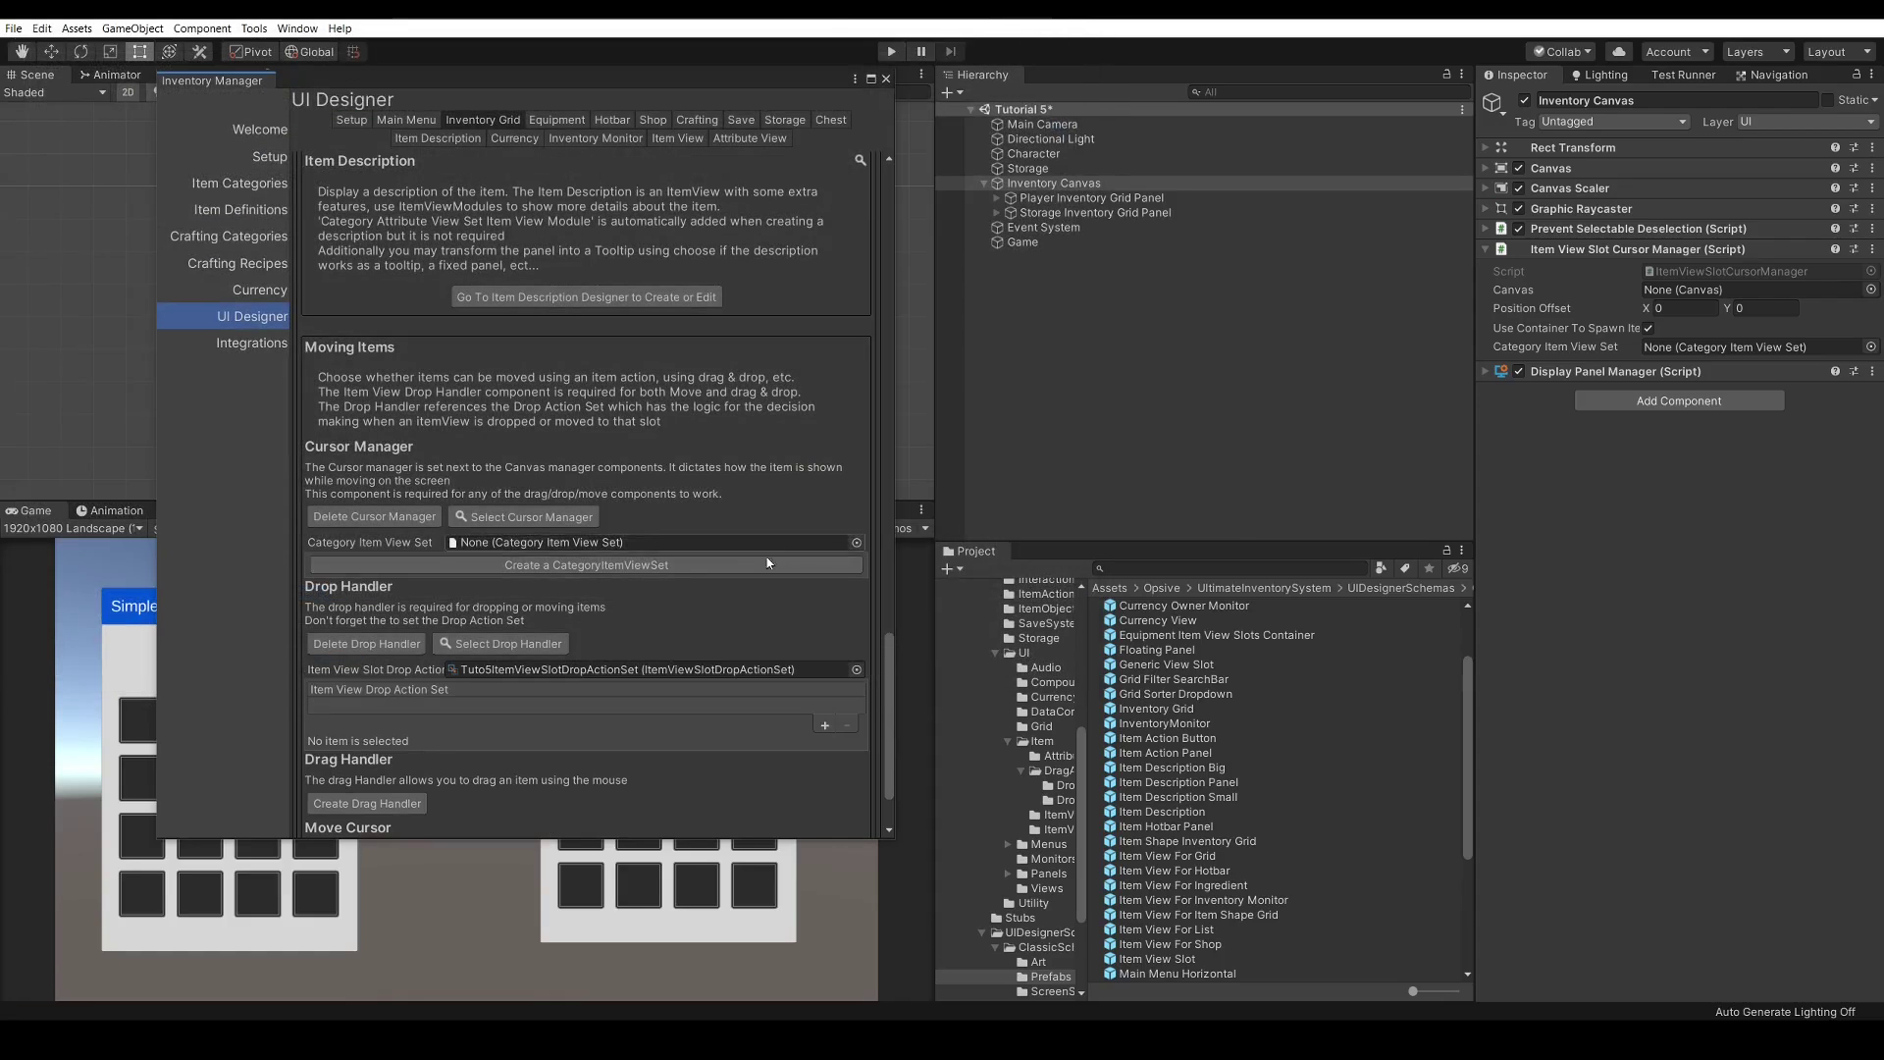
Select the drop handler and review its ContainerCanMove → MoveIndex and ContainerCanSmartExchange → ContainerSmartExchange rules
left_click(545, 645)
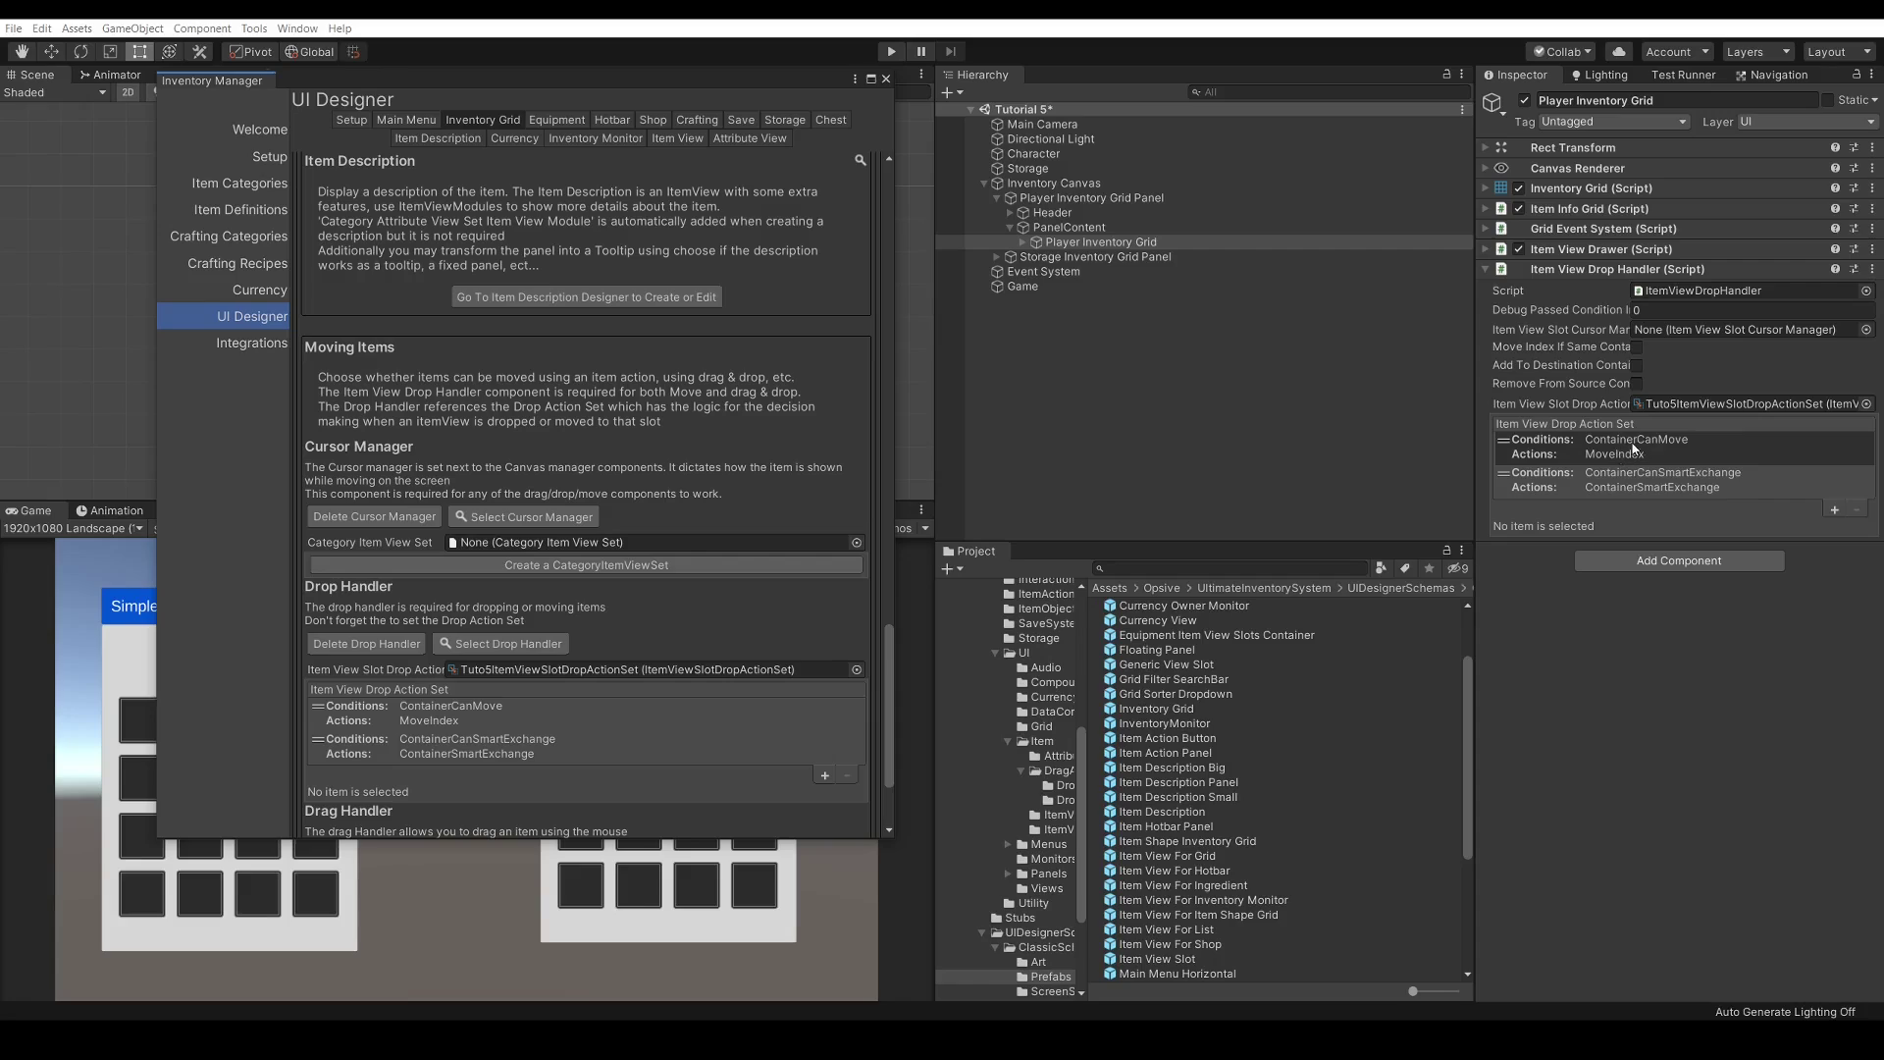
left_click(1635, 447)
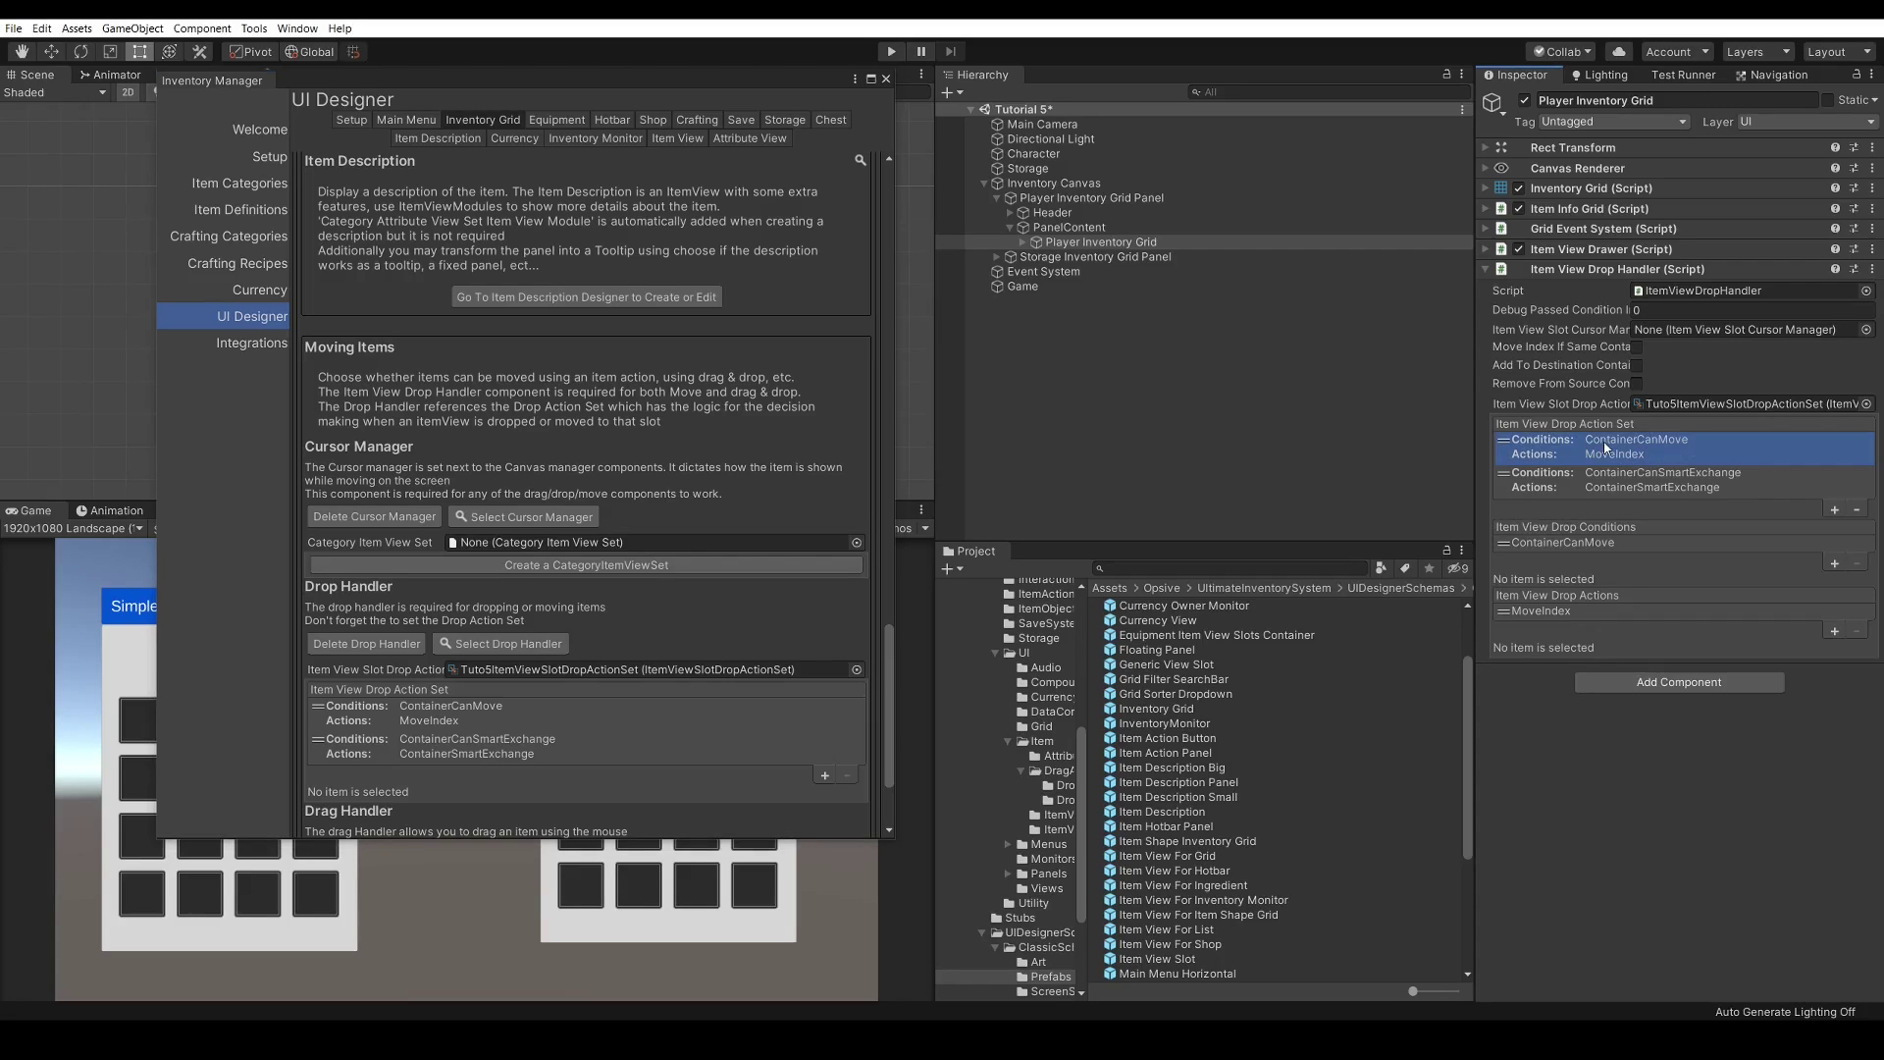
left_click(1639, 482)
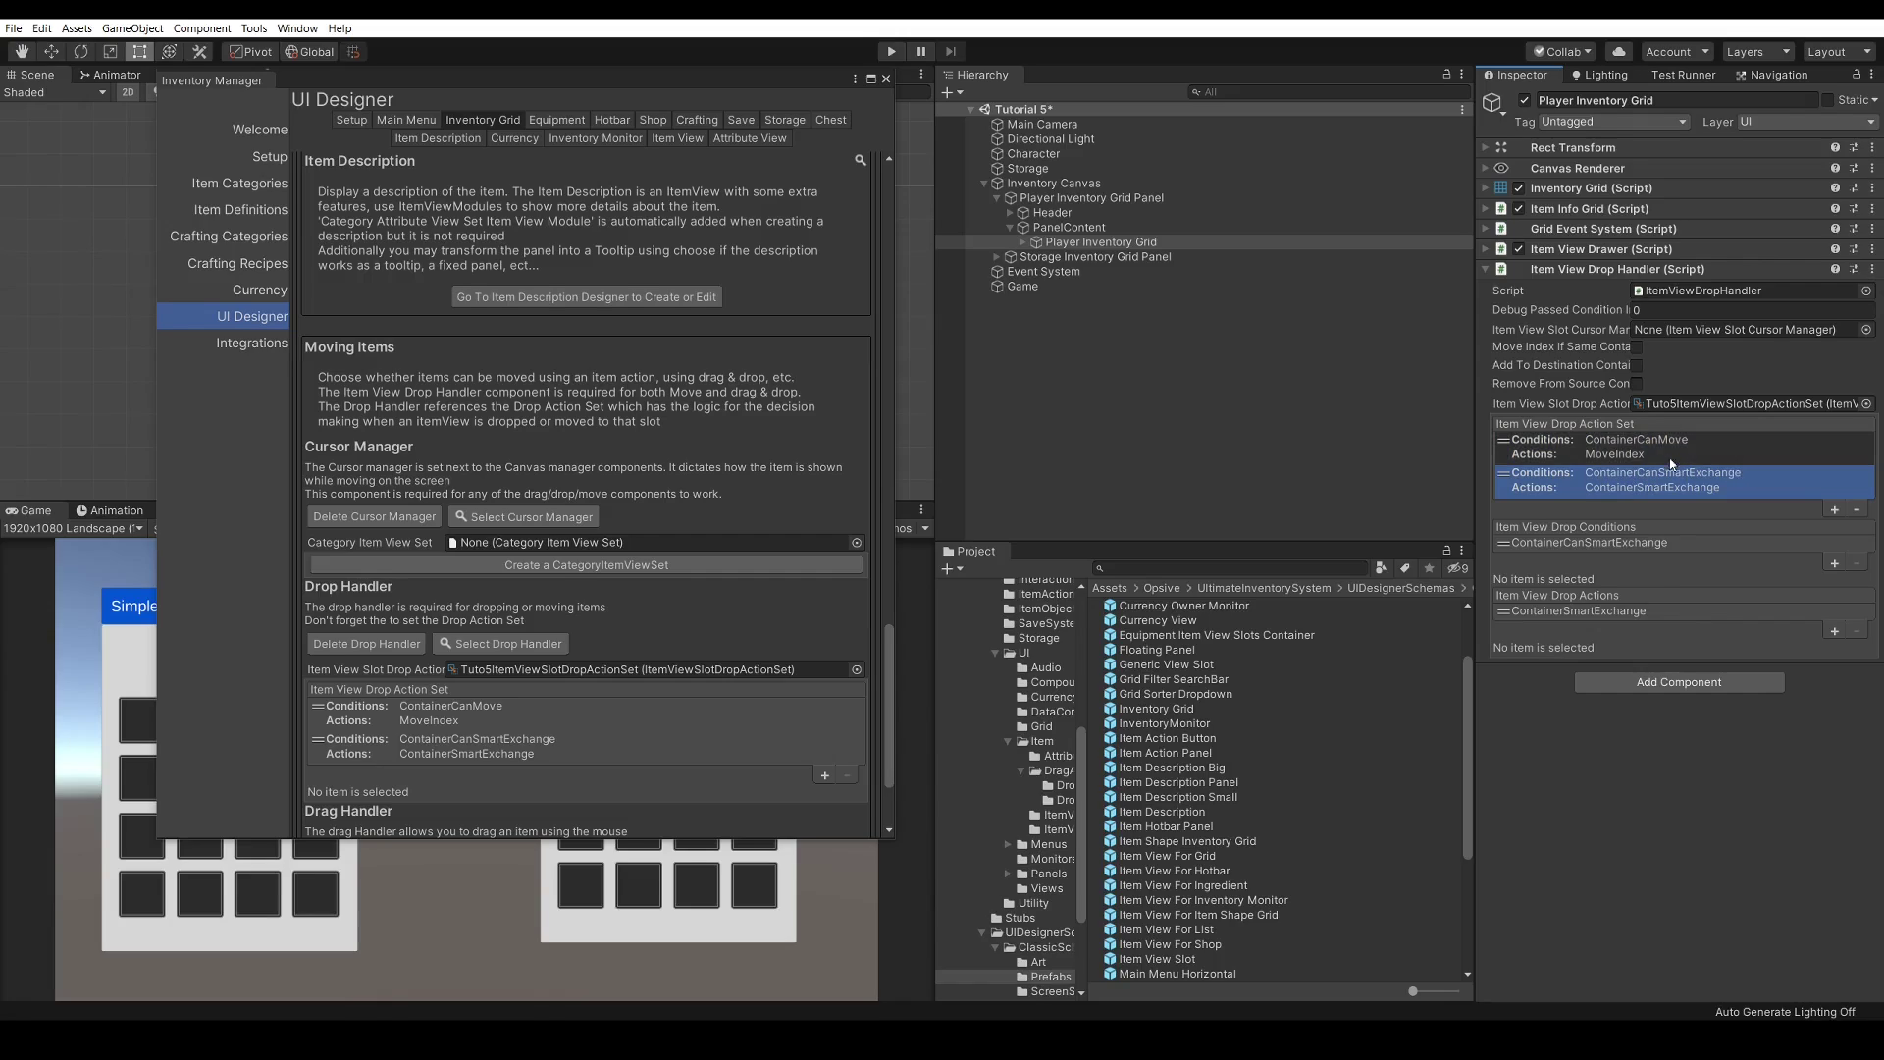
left_click(1626, 453)
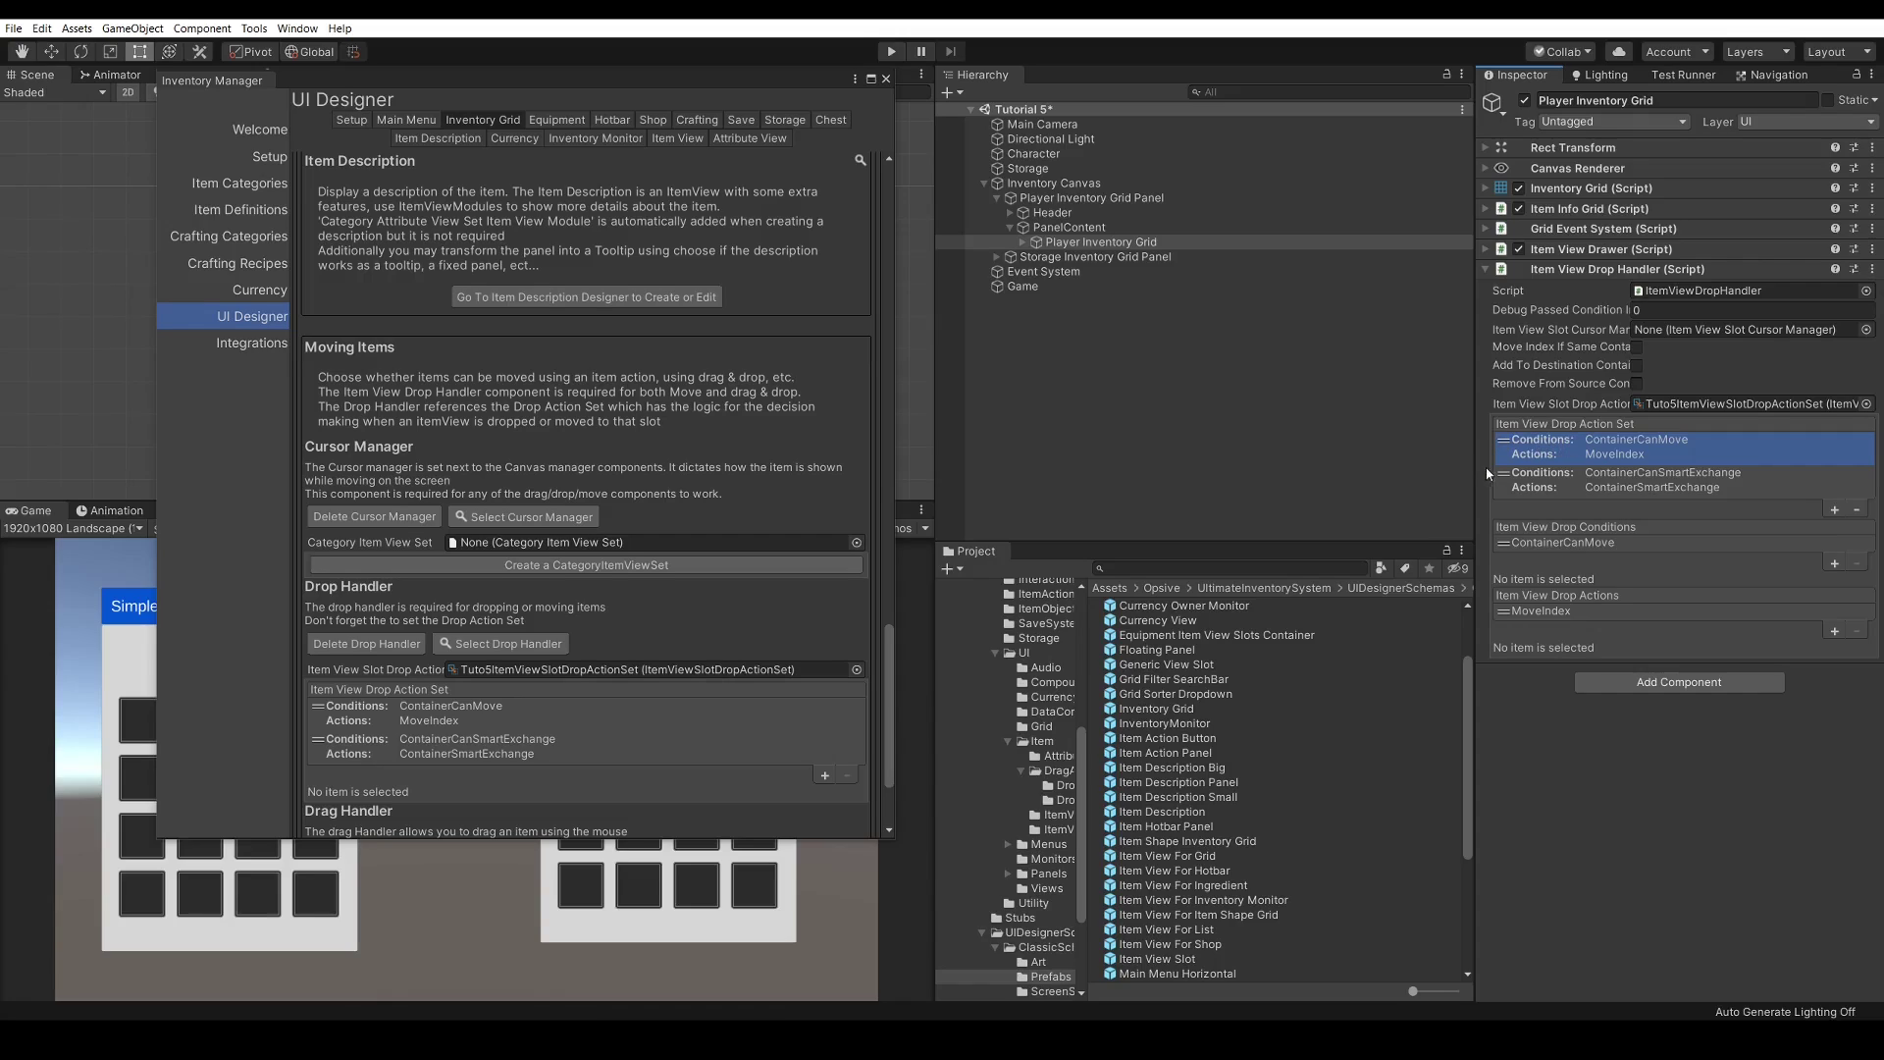
left_click(1531, 481)
left_click(1567, 451)
left_click(1564, 483)
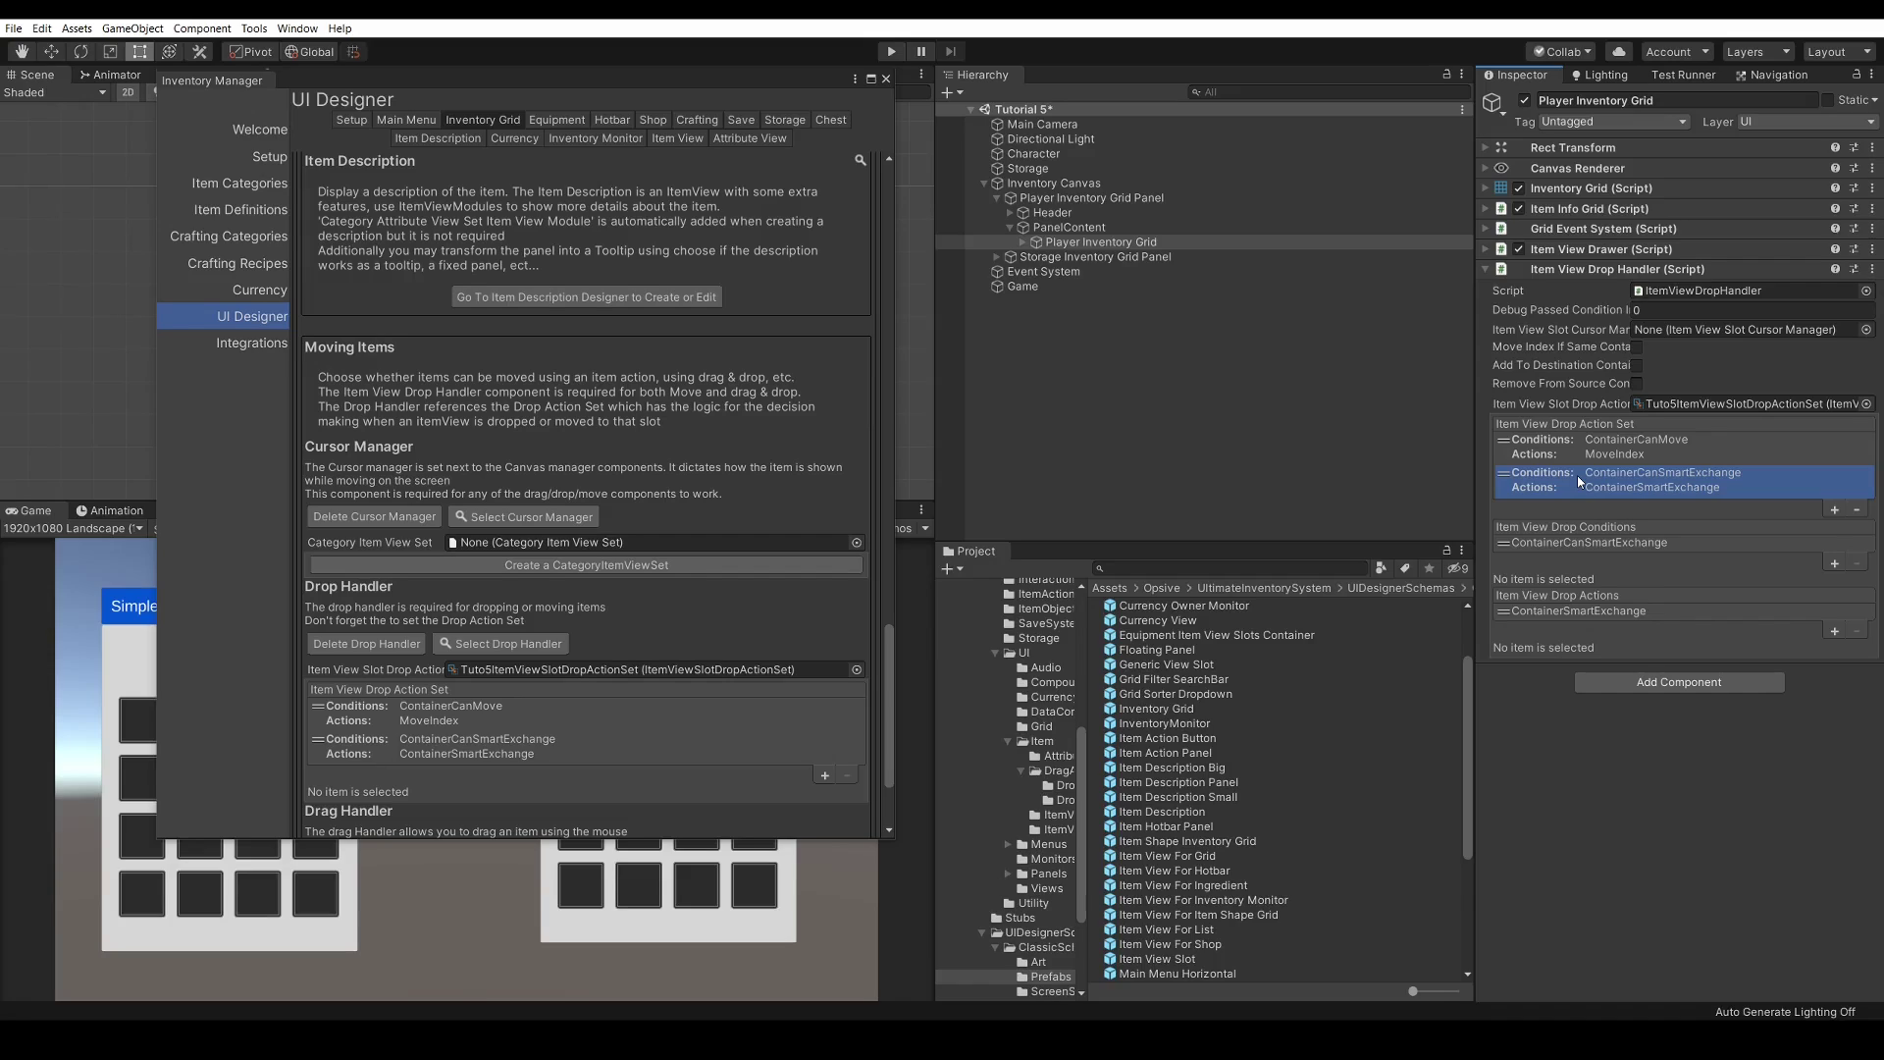
left_click(1834, 509)
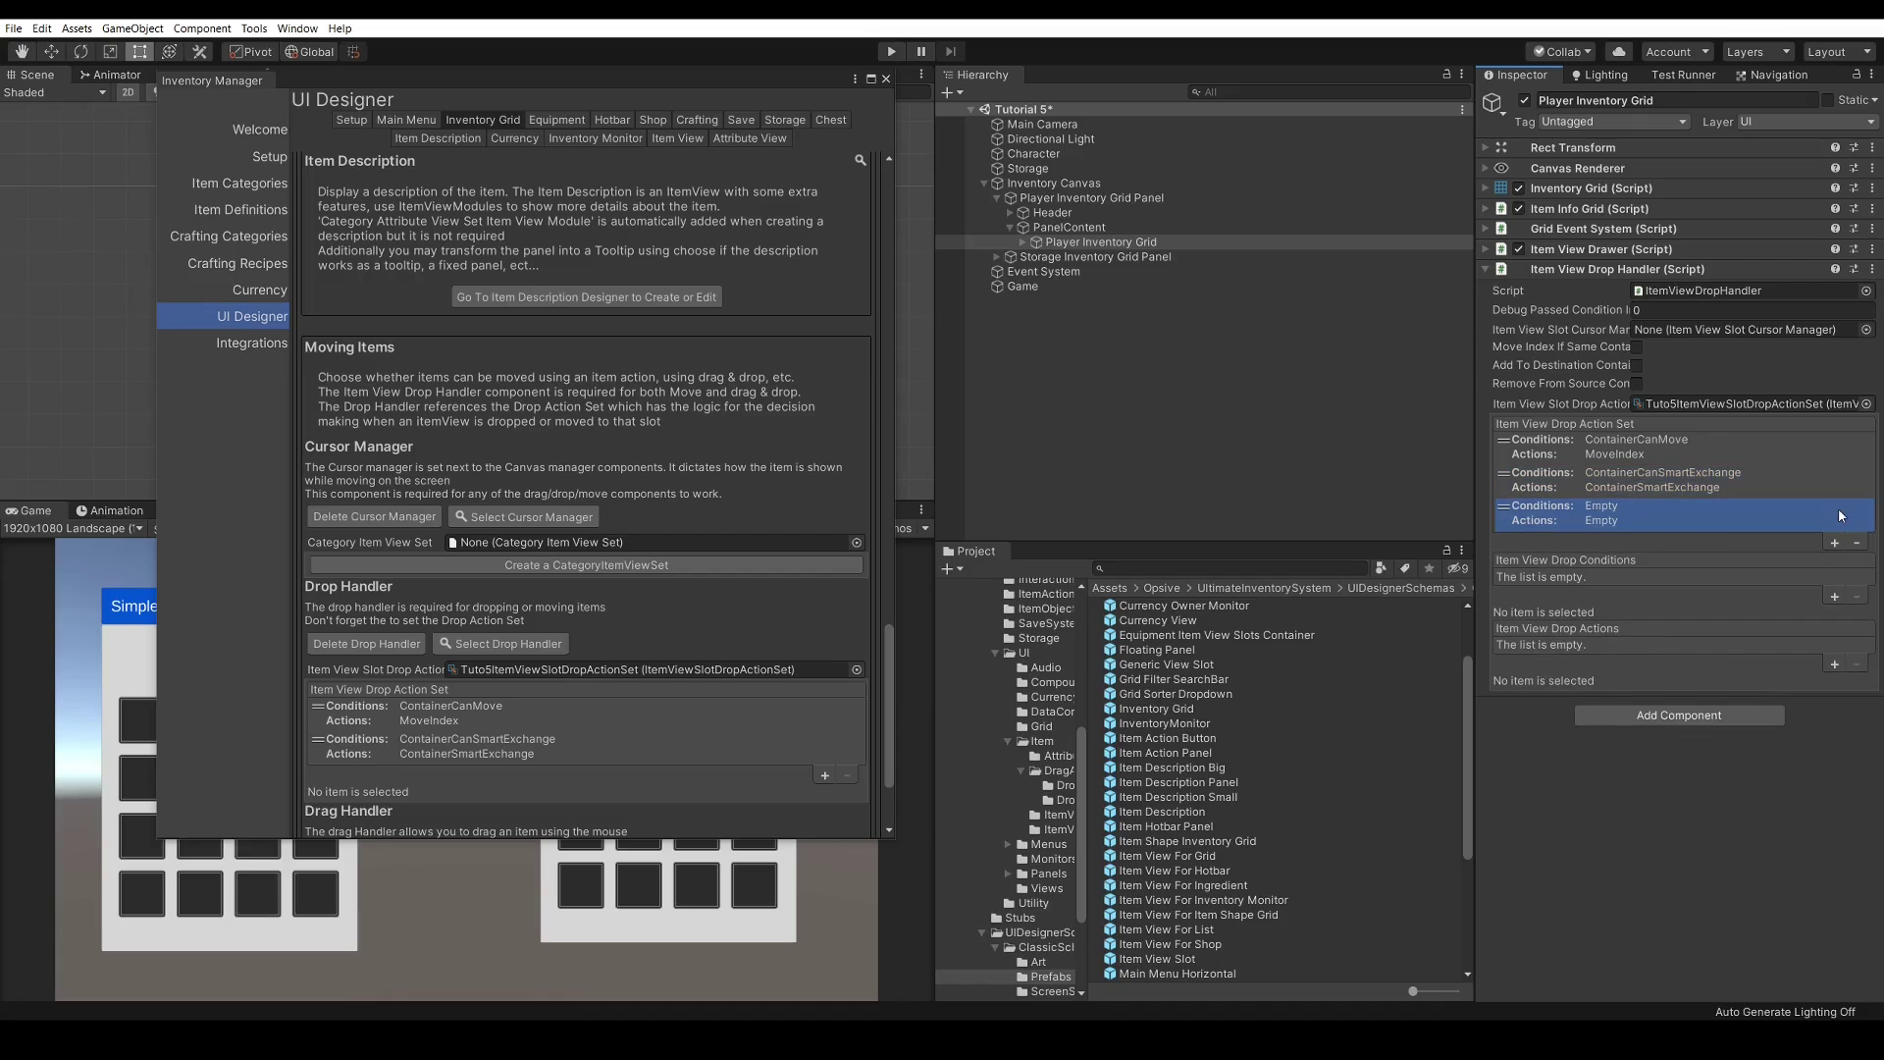
mouse_move(1506, 518)
left_mouse_down()
mouse_move(1507, 486)
mouse_move(1512, 528)
left_mouse_up()
left_click(1834, 596)
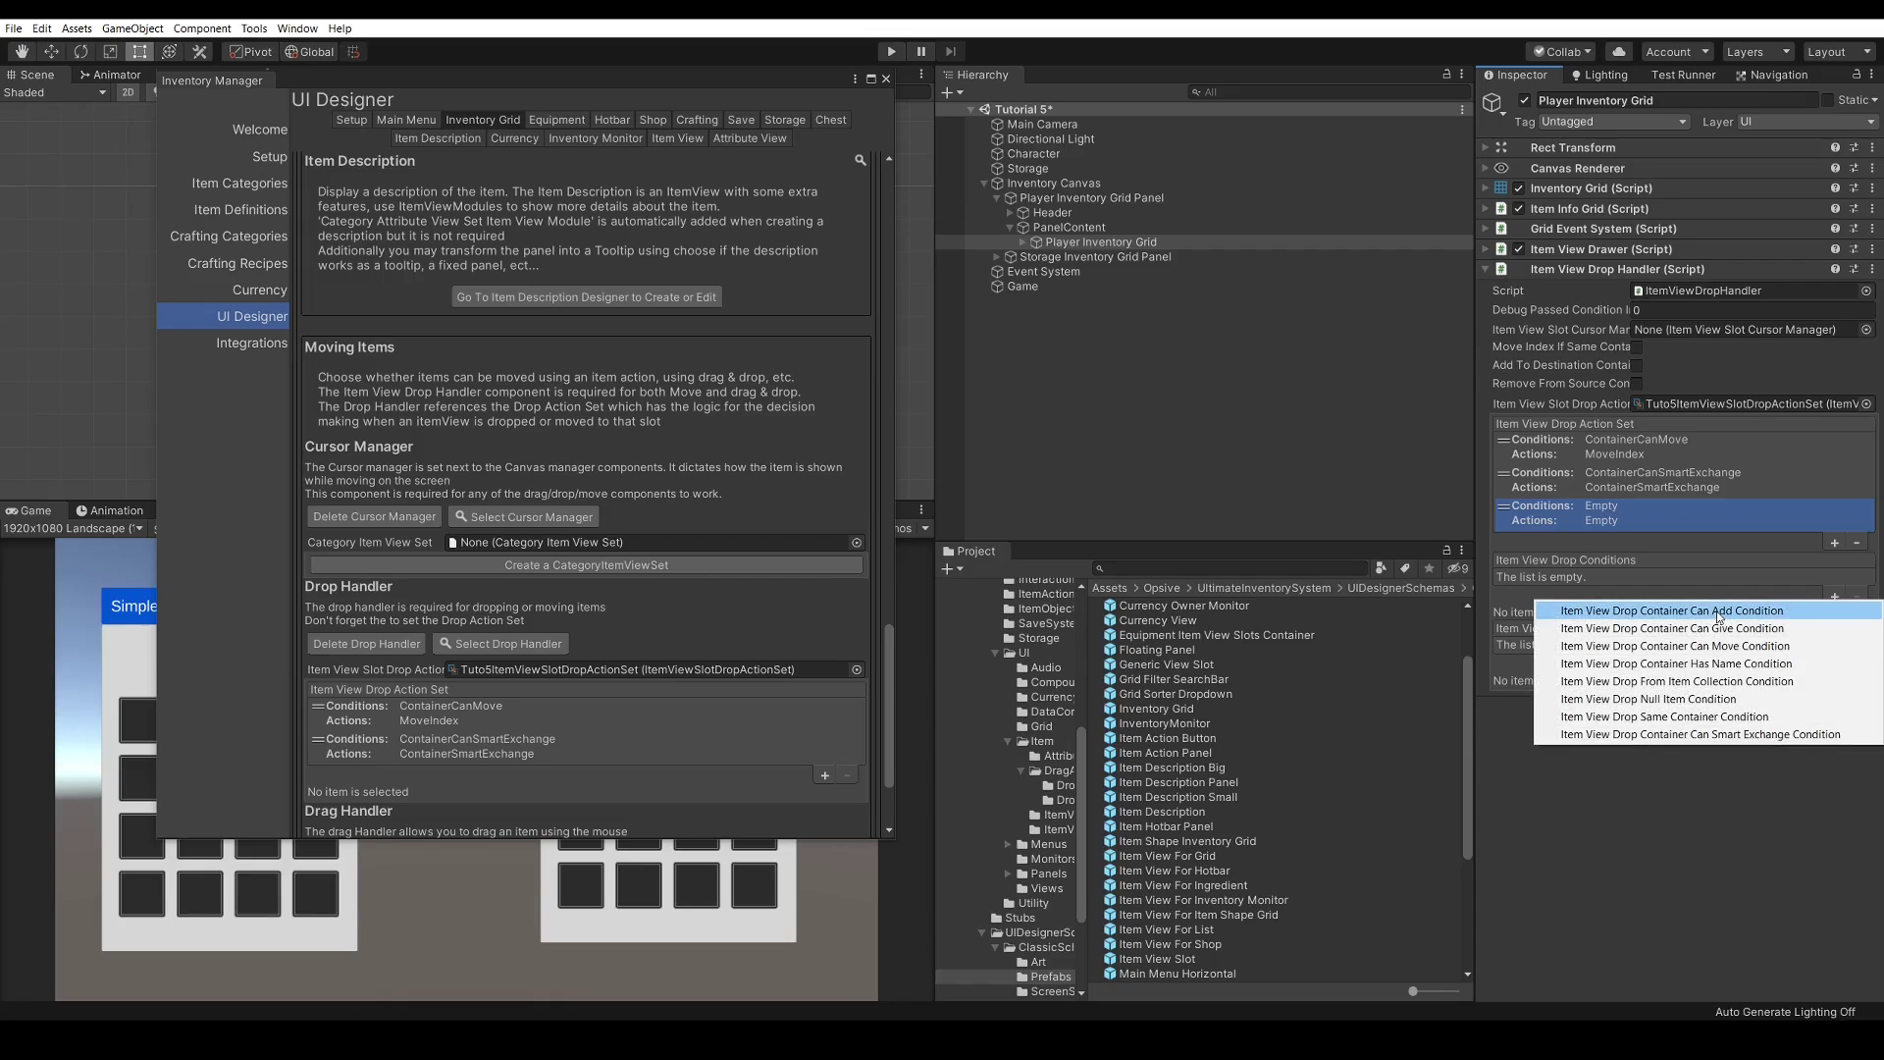
left_click(1725, 792)
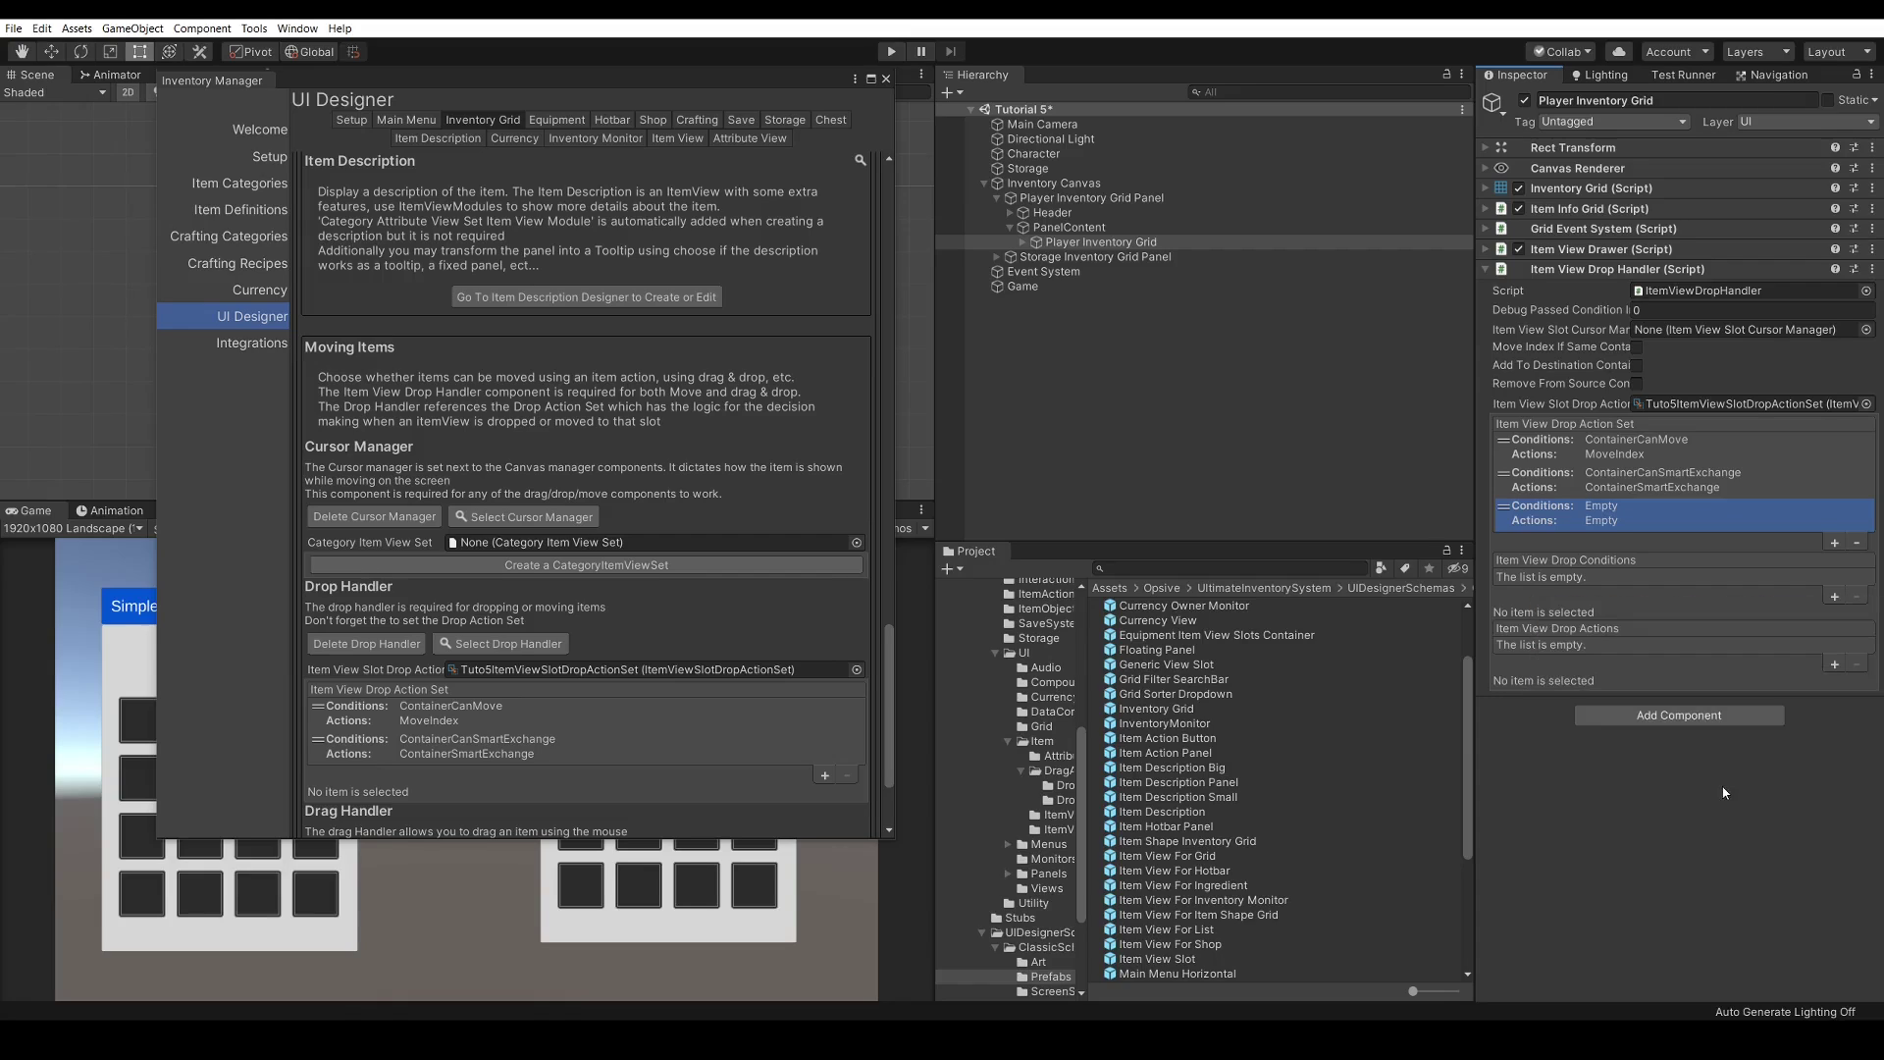
left_click(1834, 664)
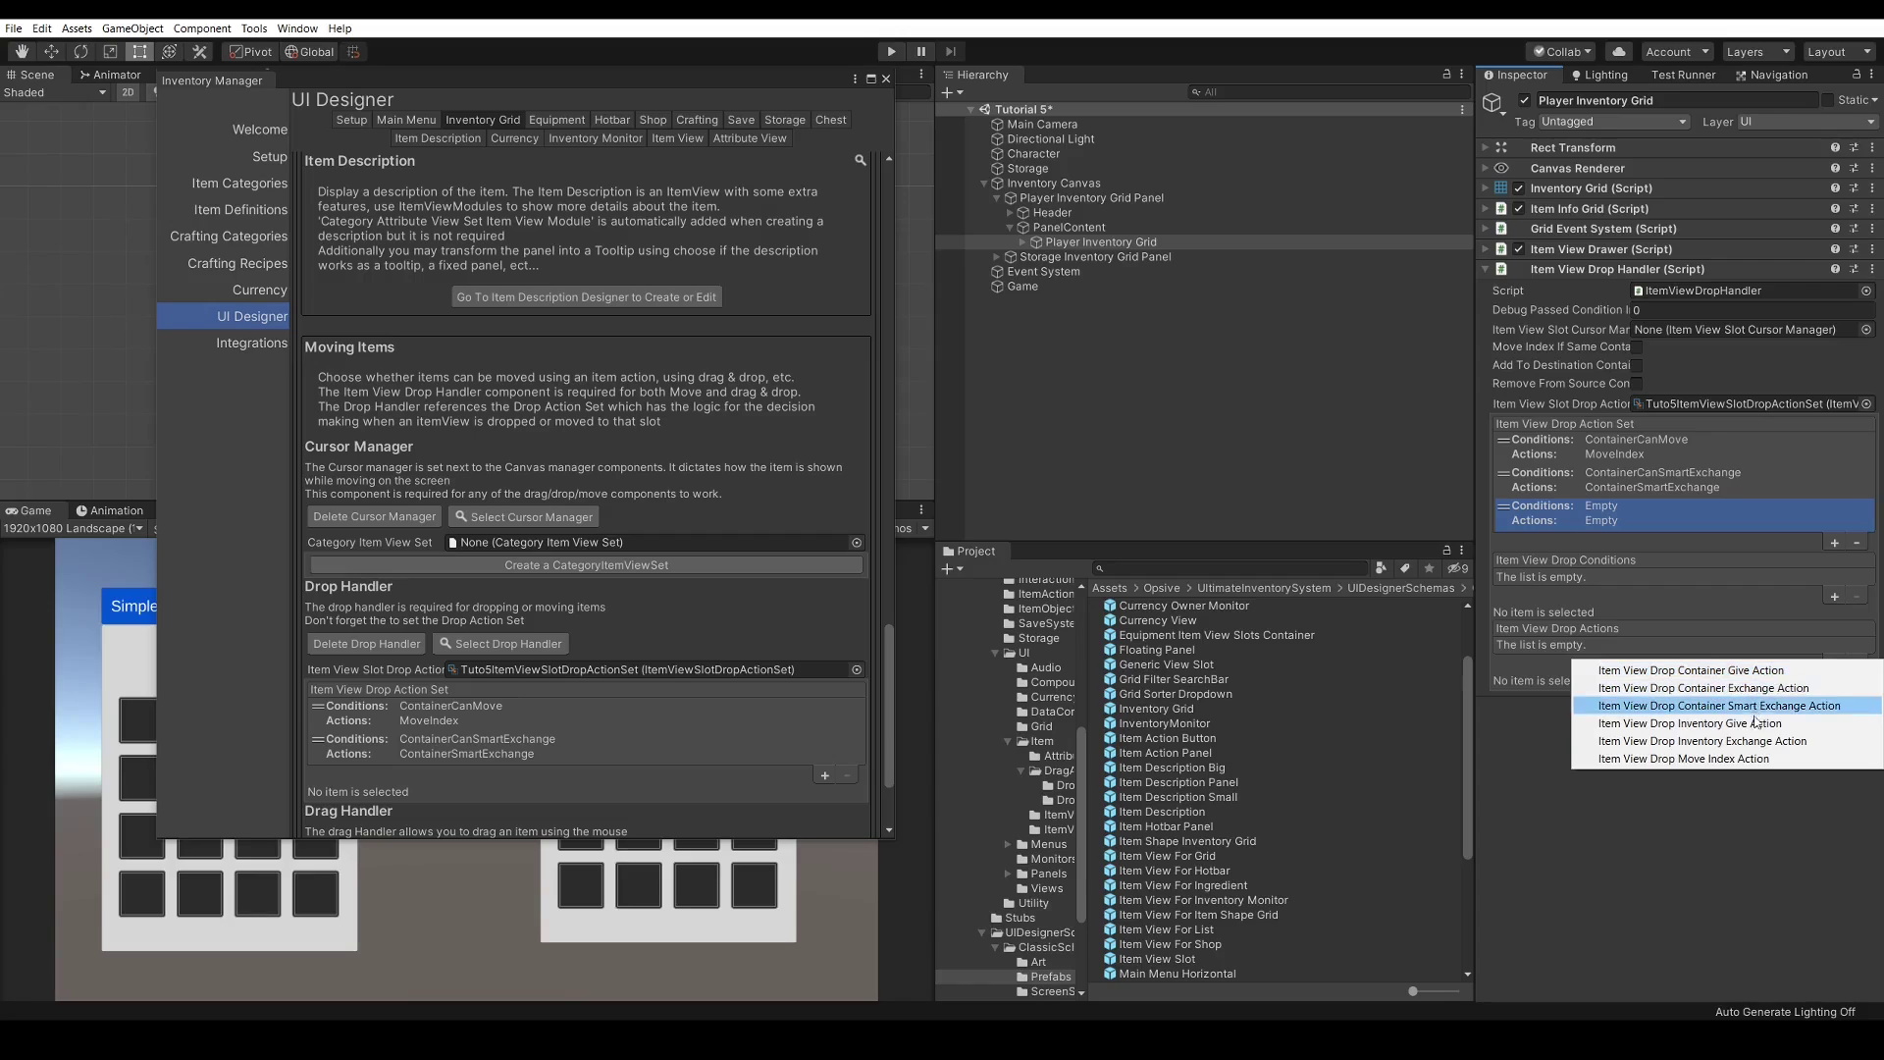
left_click(1741, 763)
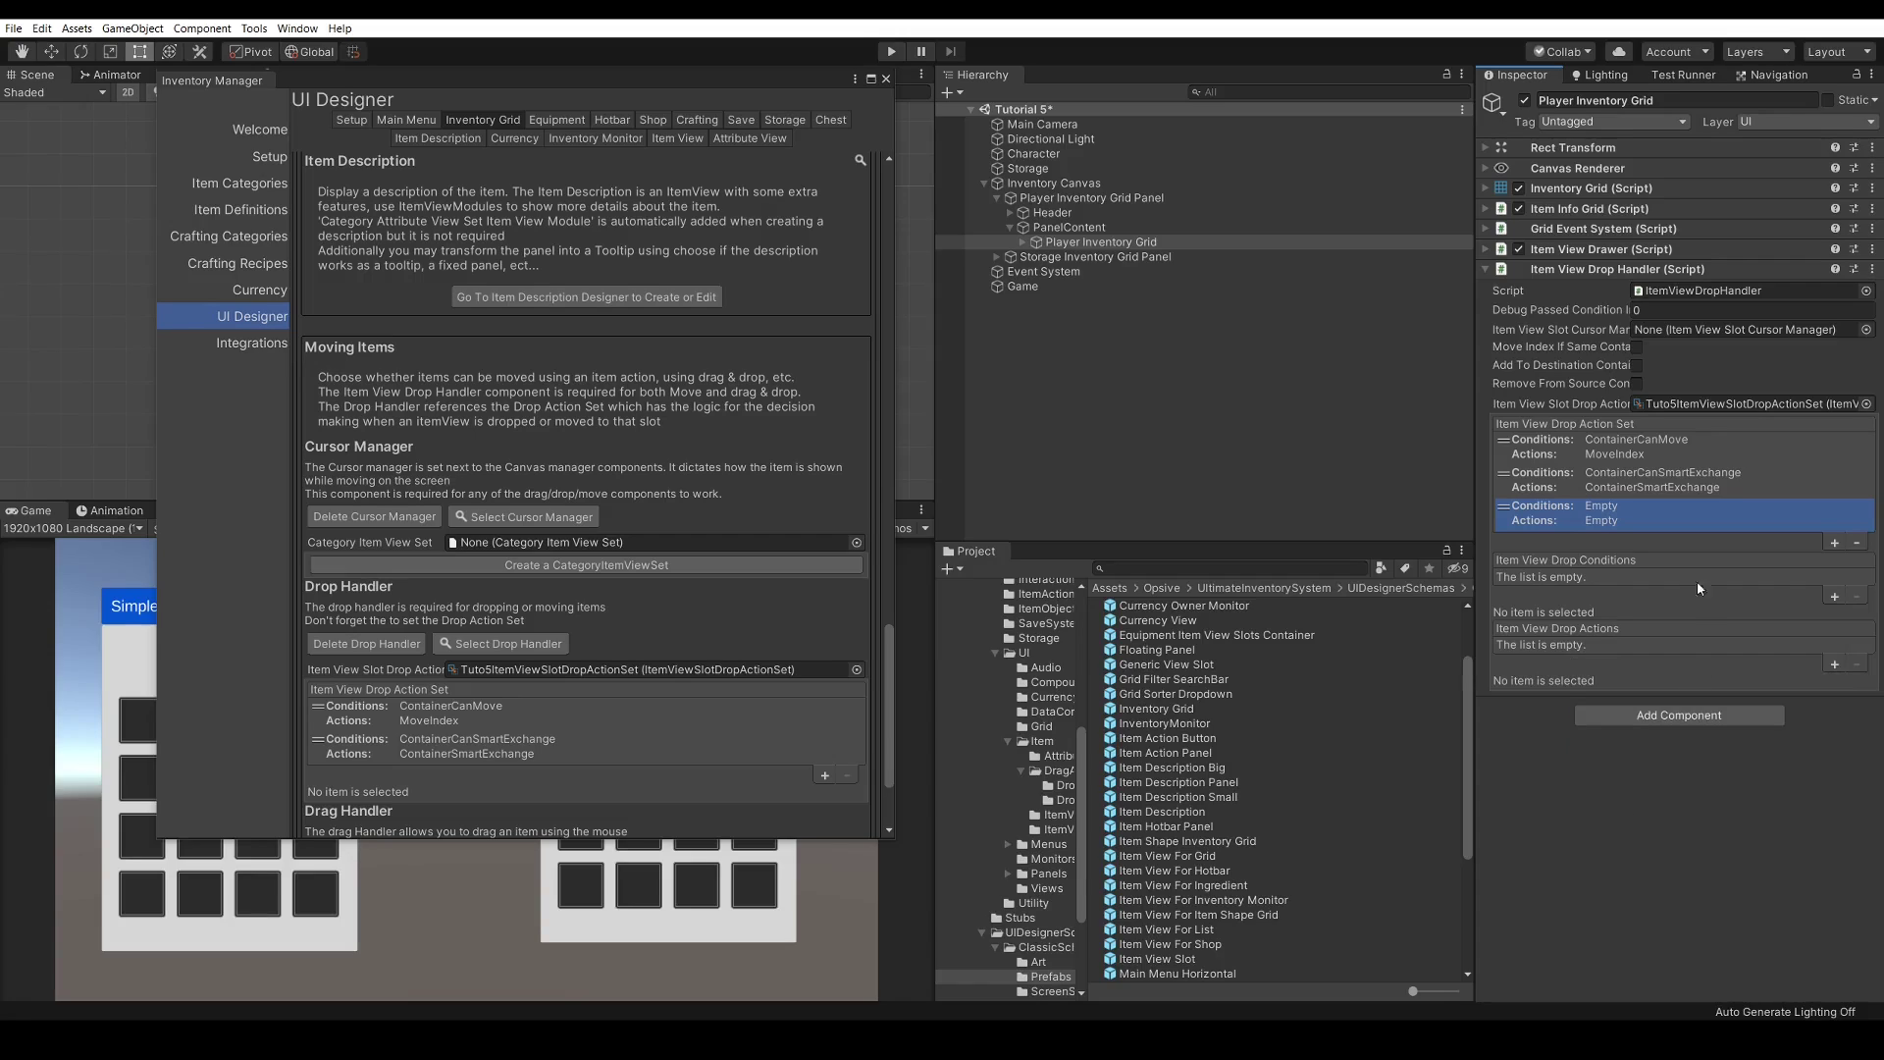
left_click(1857, 545)
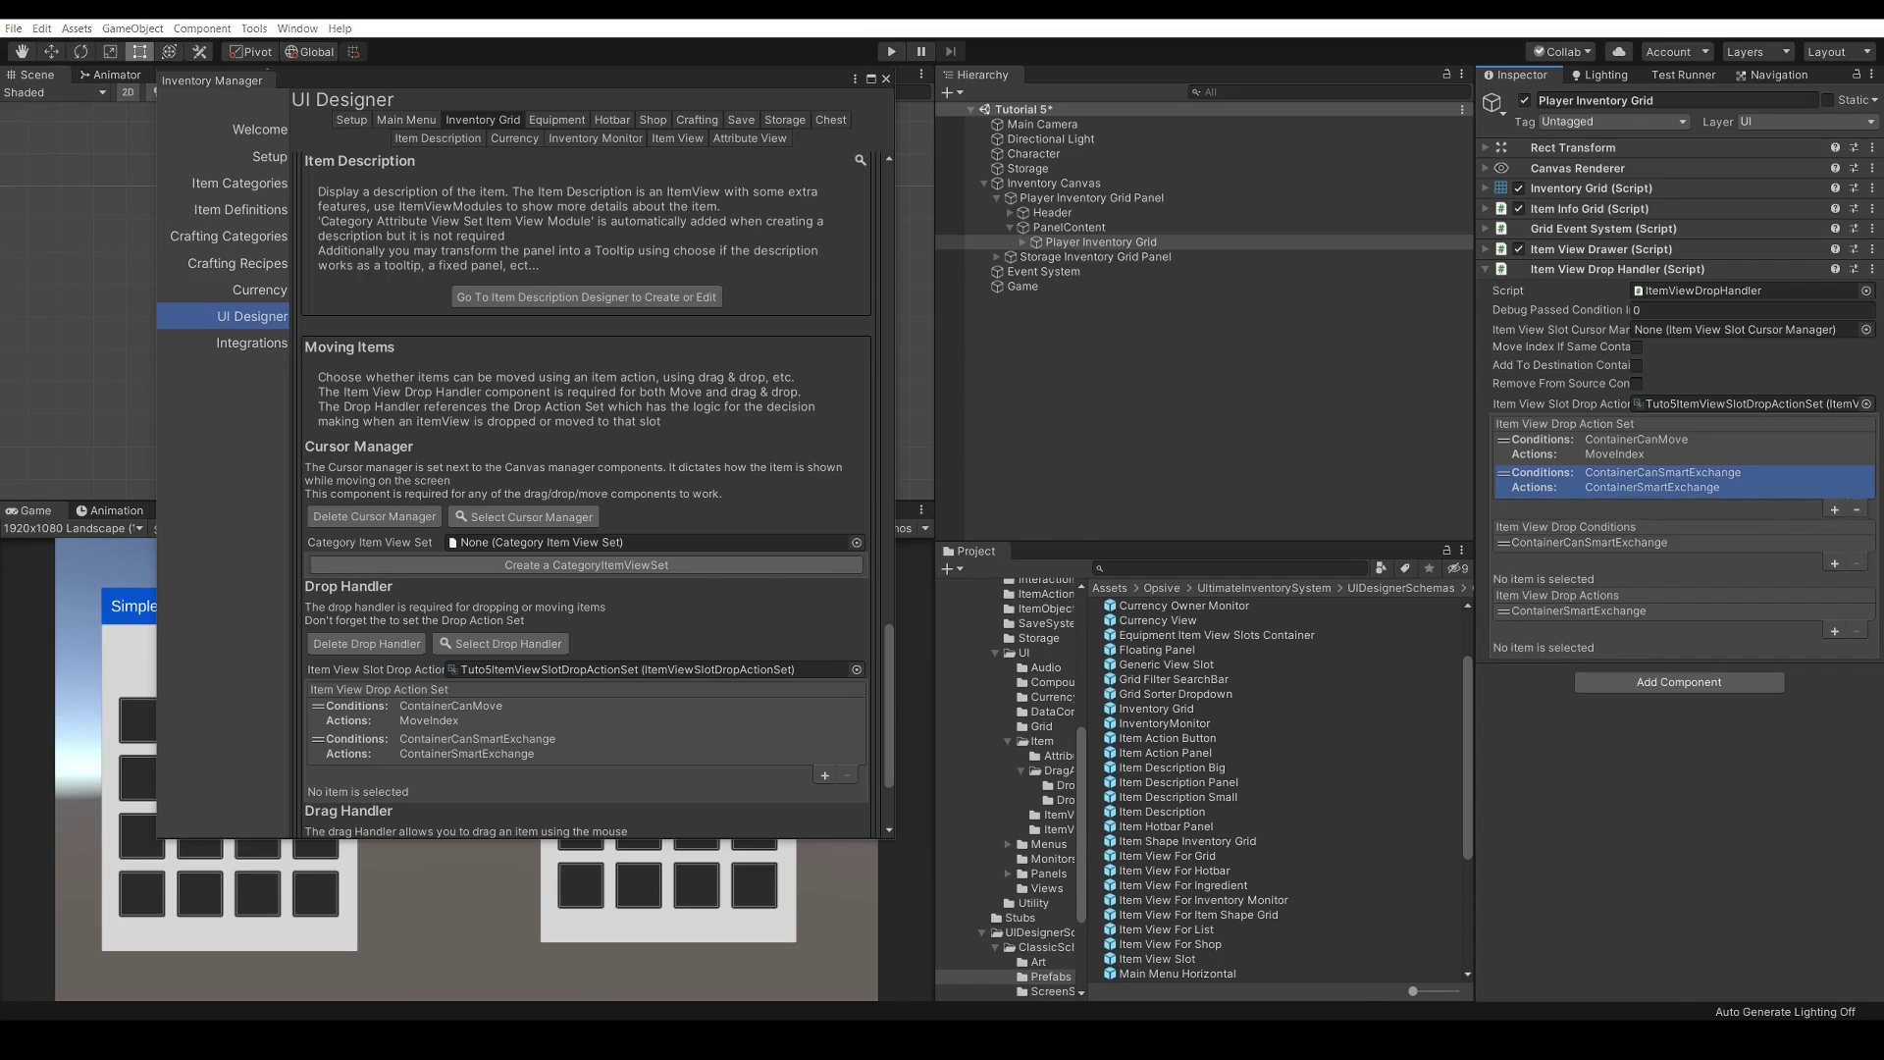
In Rider, open ItemViewDropContainerSmartExchangeAction.cs and highlight the drop handler's usages in CanDrop
key("alt+Tab")
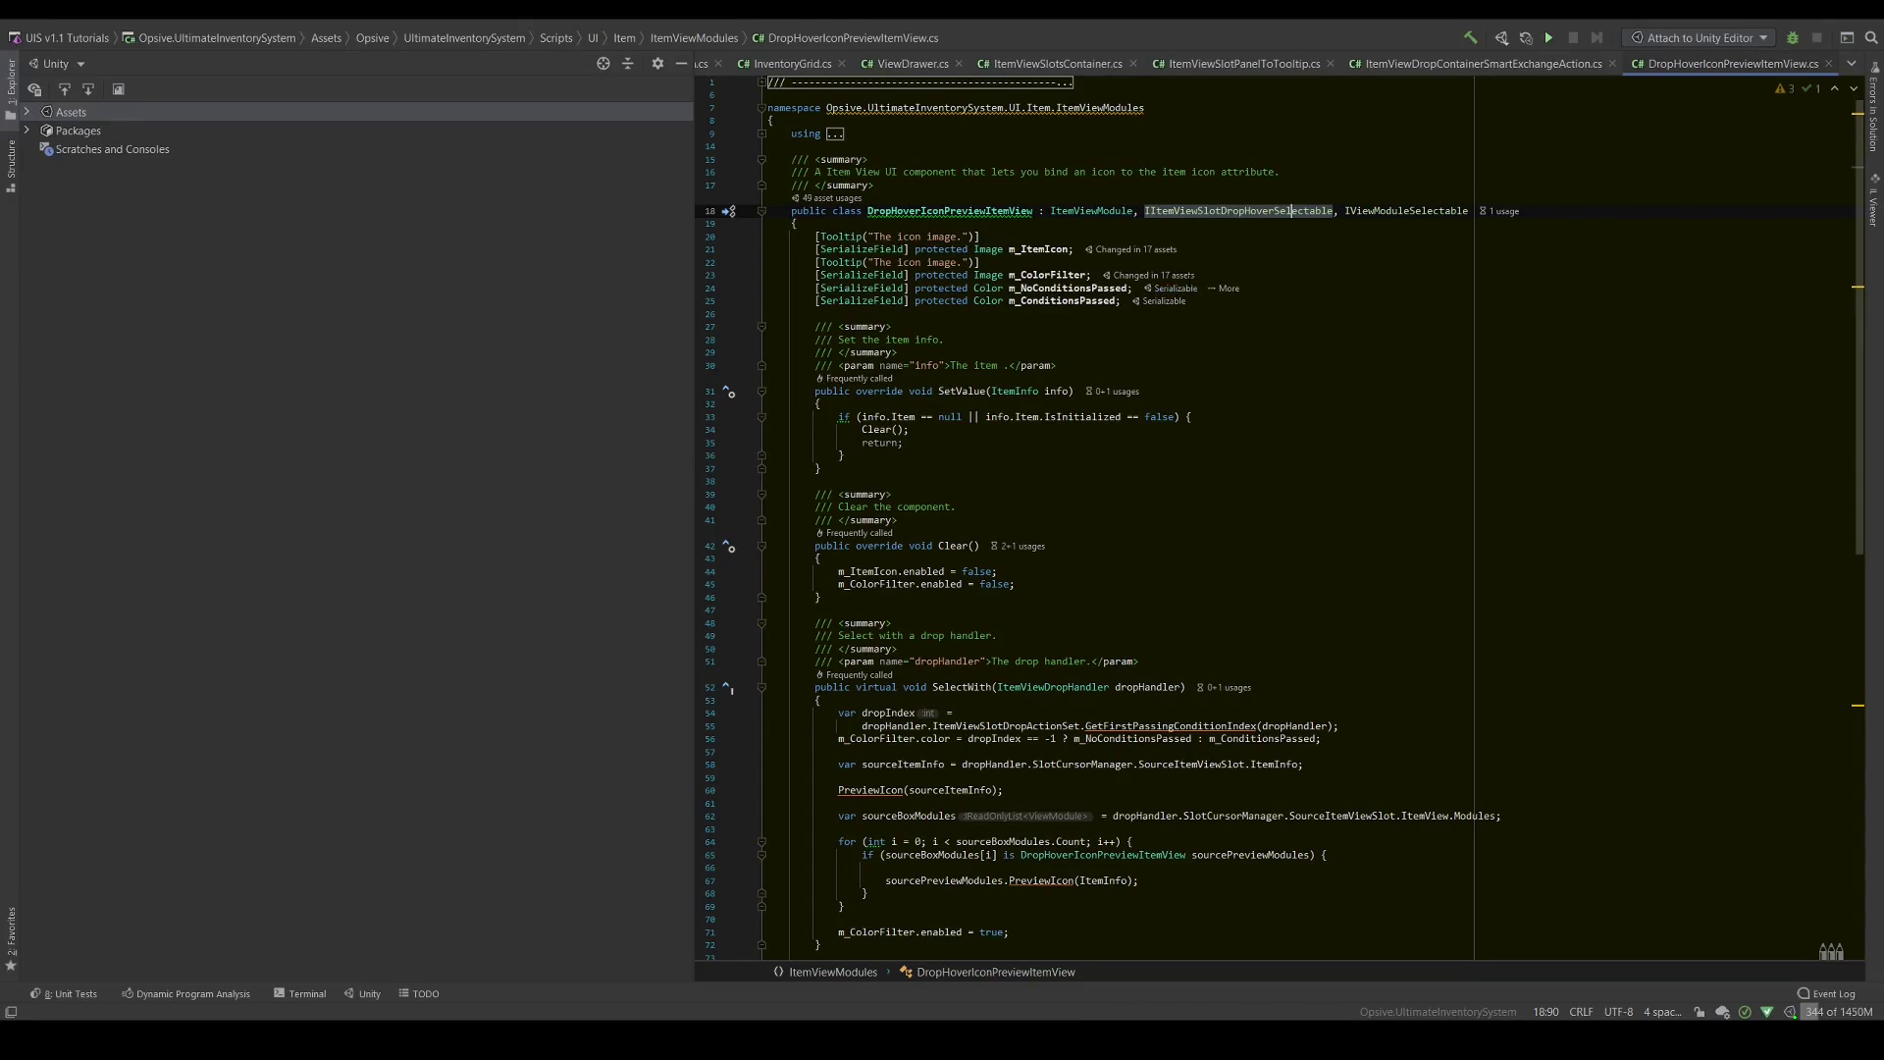
left_click(1477, 62)
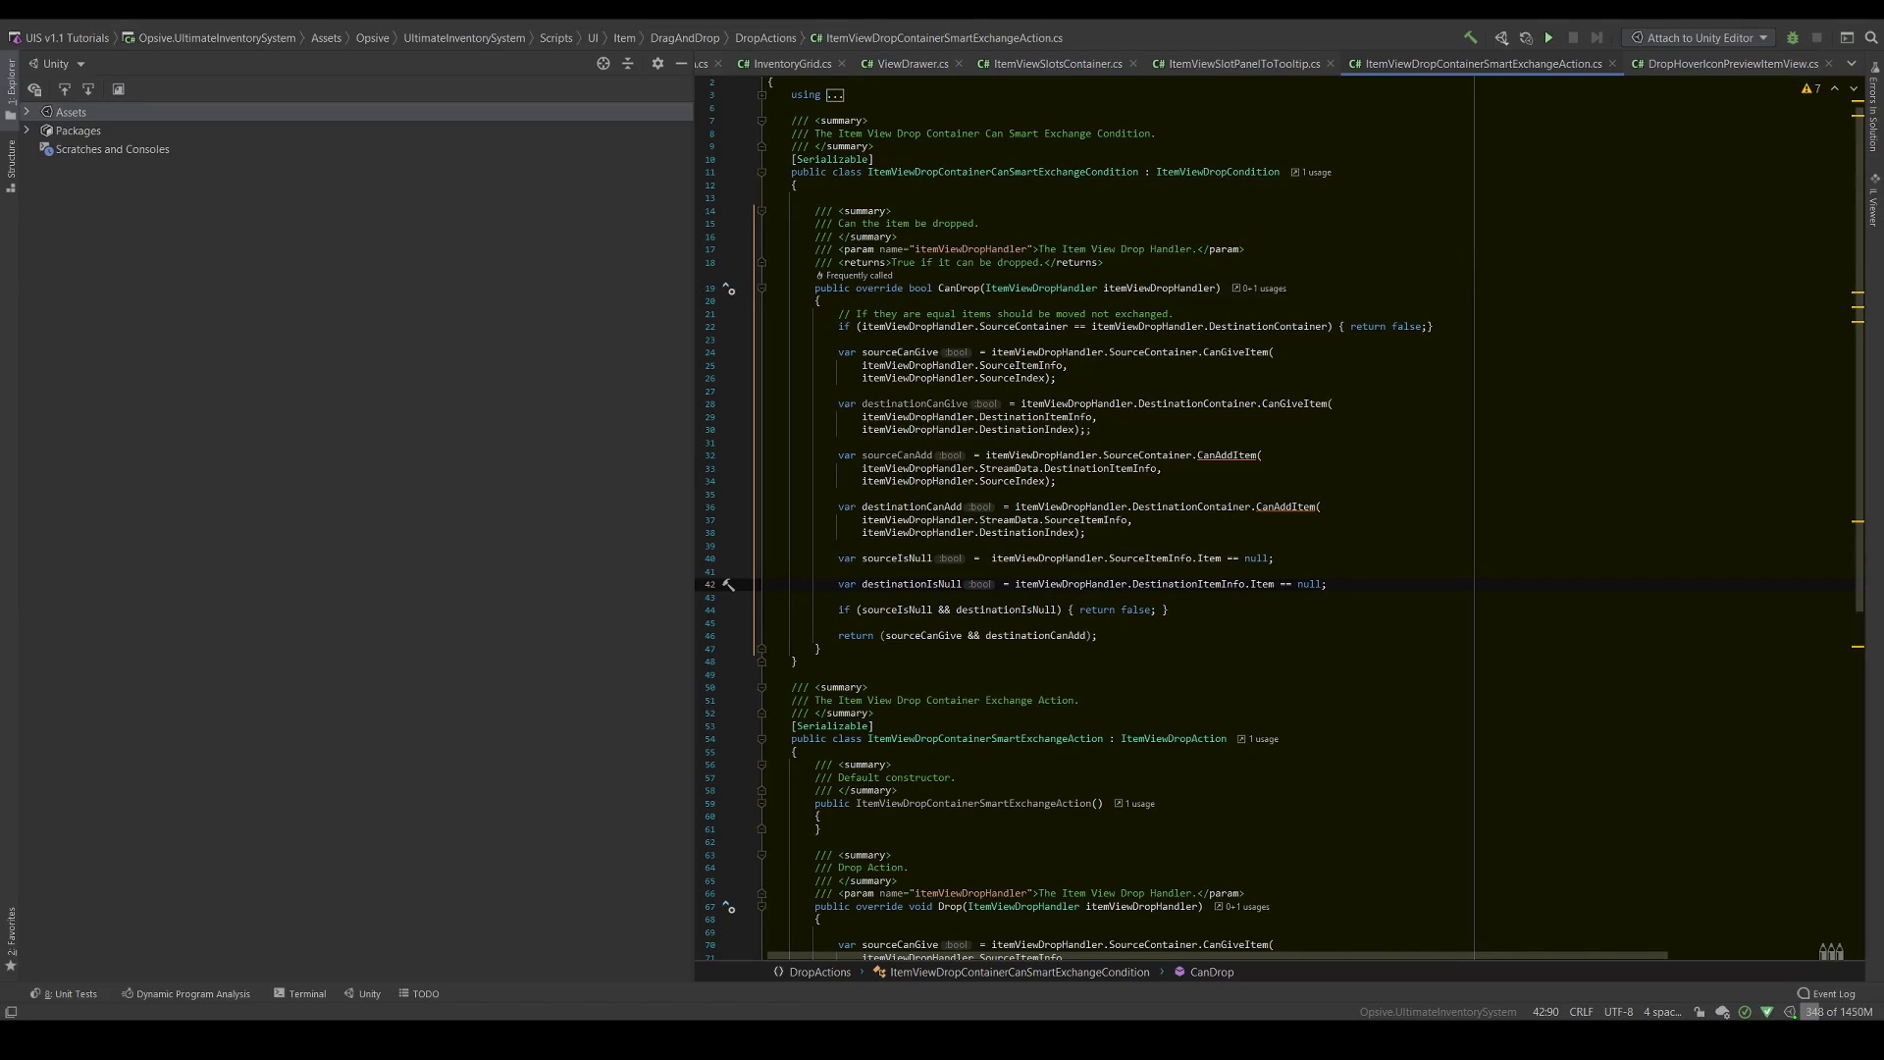
left_click_drag(956, 287, 961, 287)
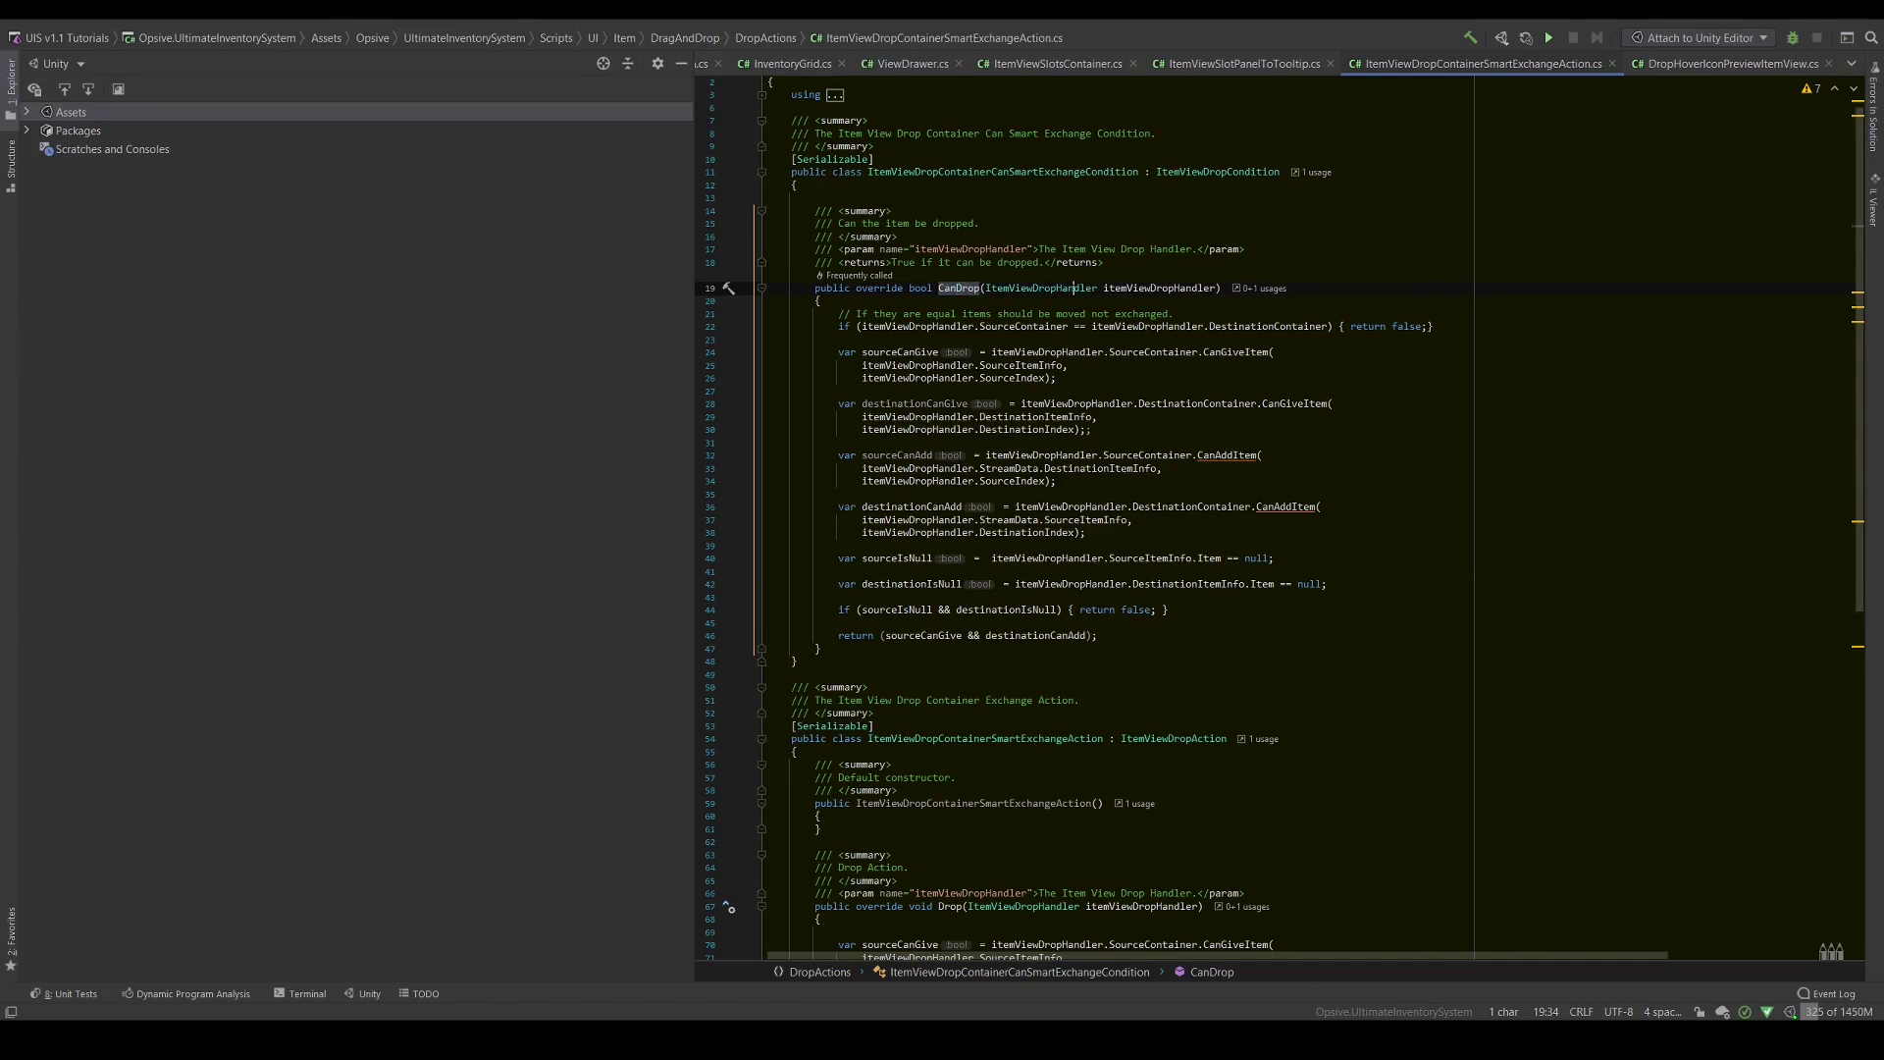
left_click(1074, 288)
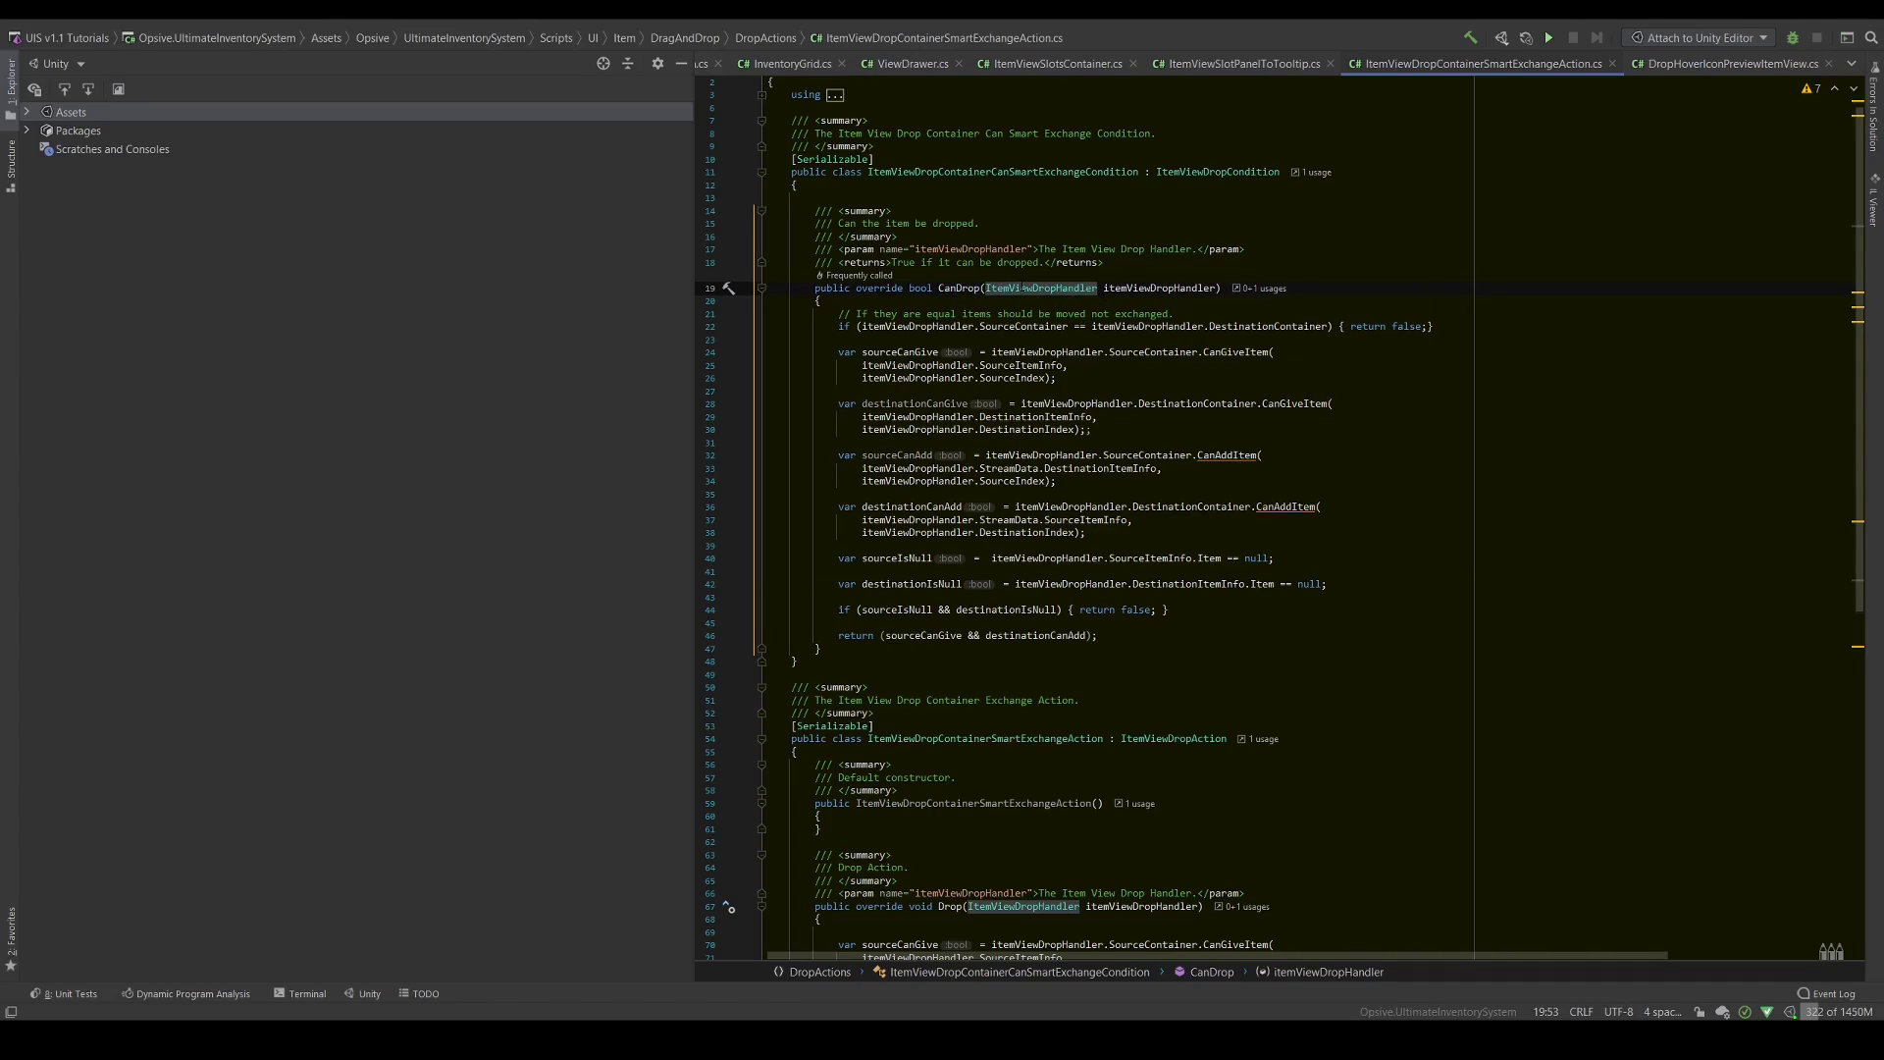
left_click(1151, 287)
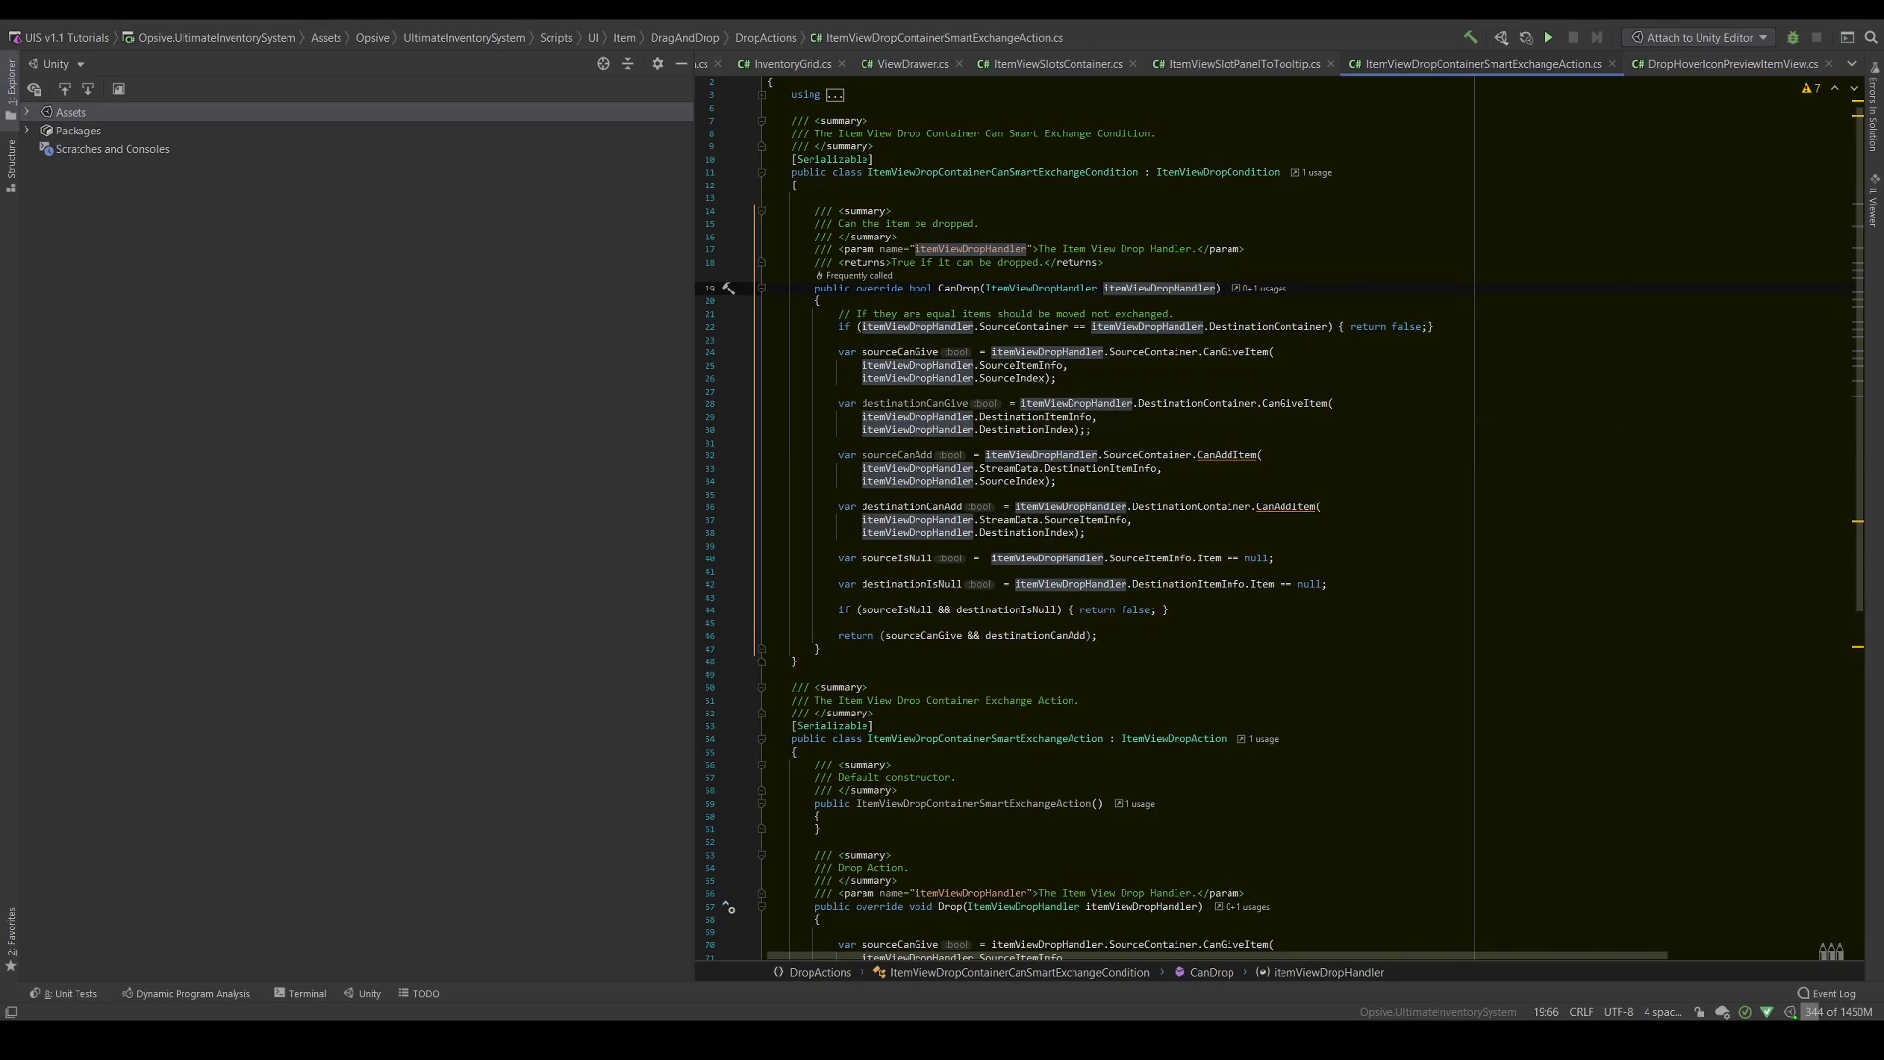
Review the destinationCanGive and sourceCanGive checks and itemViewDropHandler uses, then return to Unity
left_click(1151, 429)
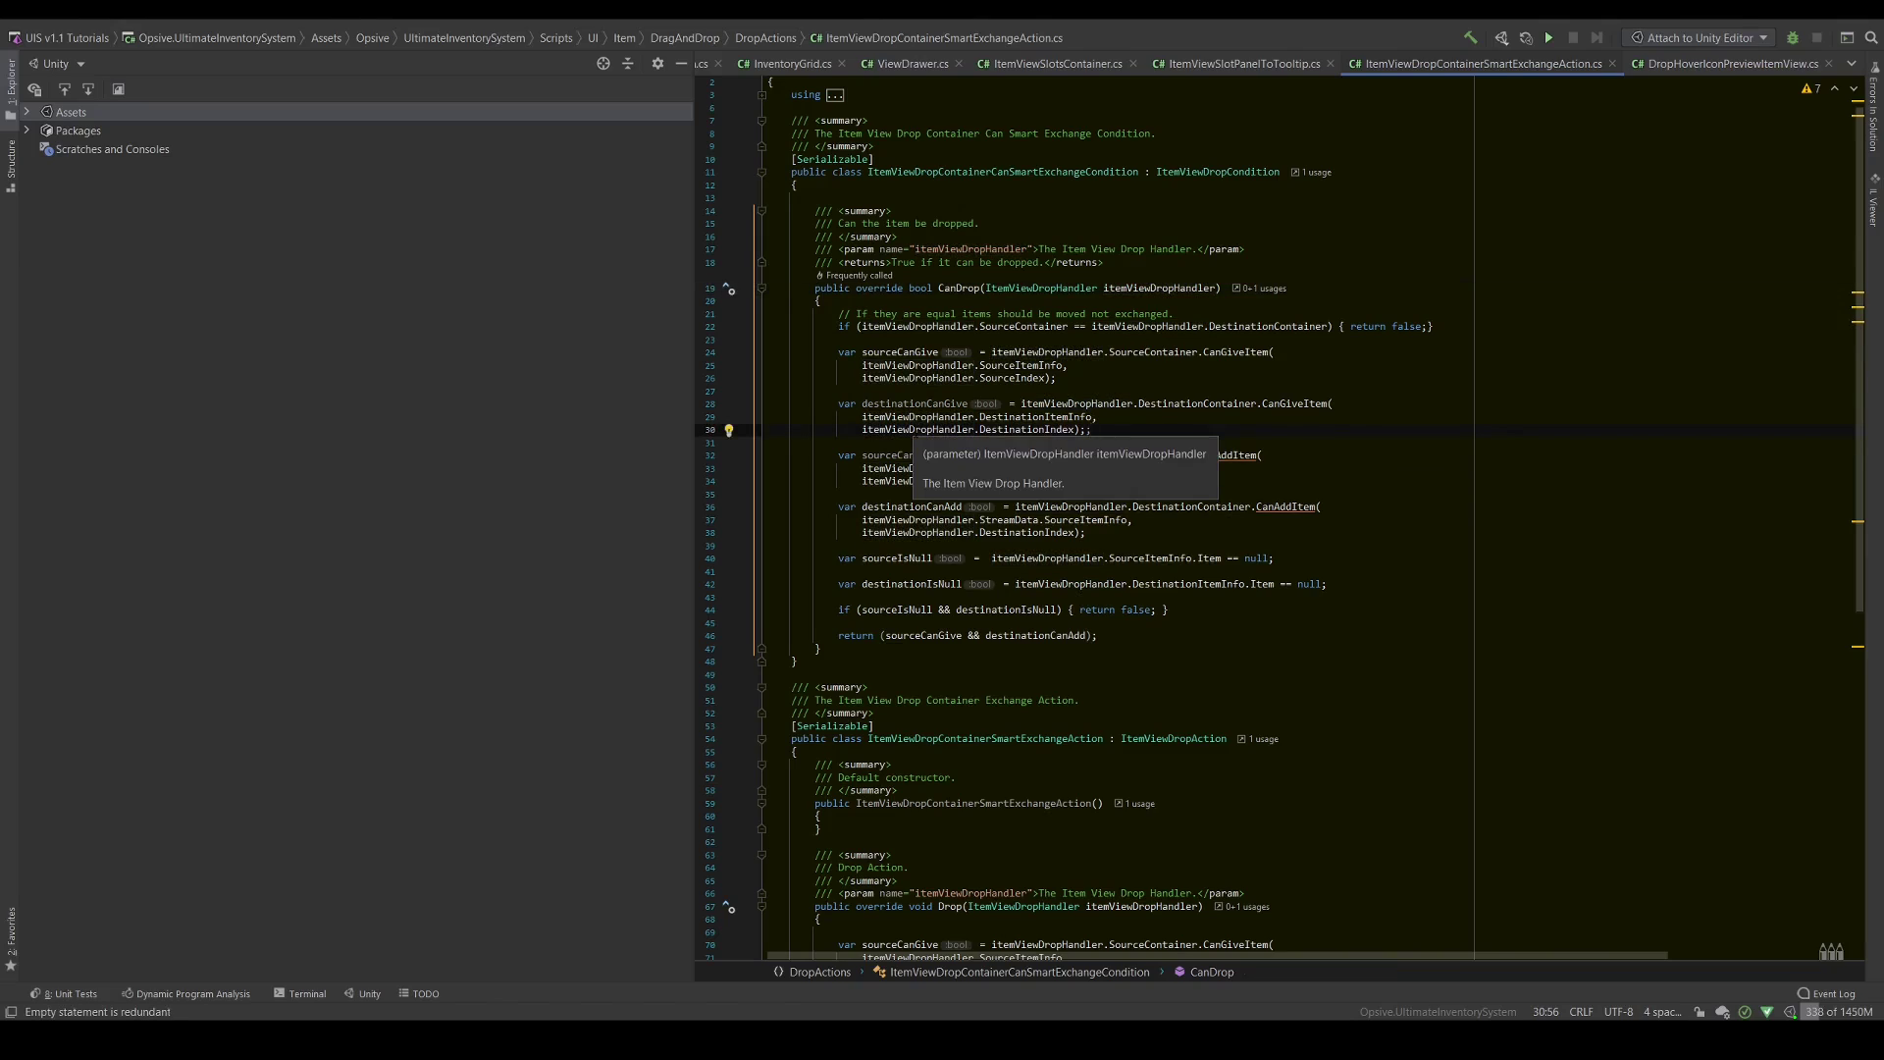
left_click(1141, 376)
scroll(1115, 272, "down", 10)
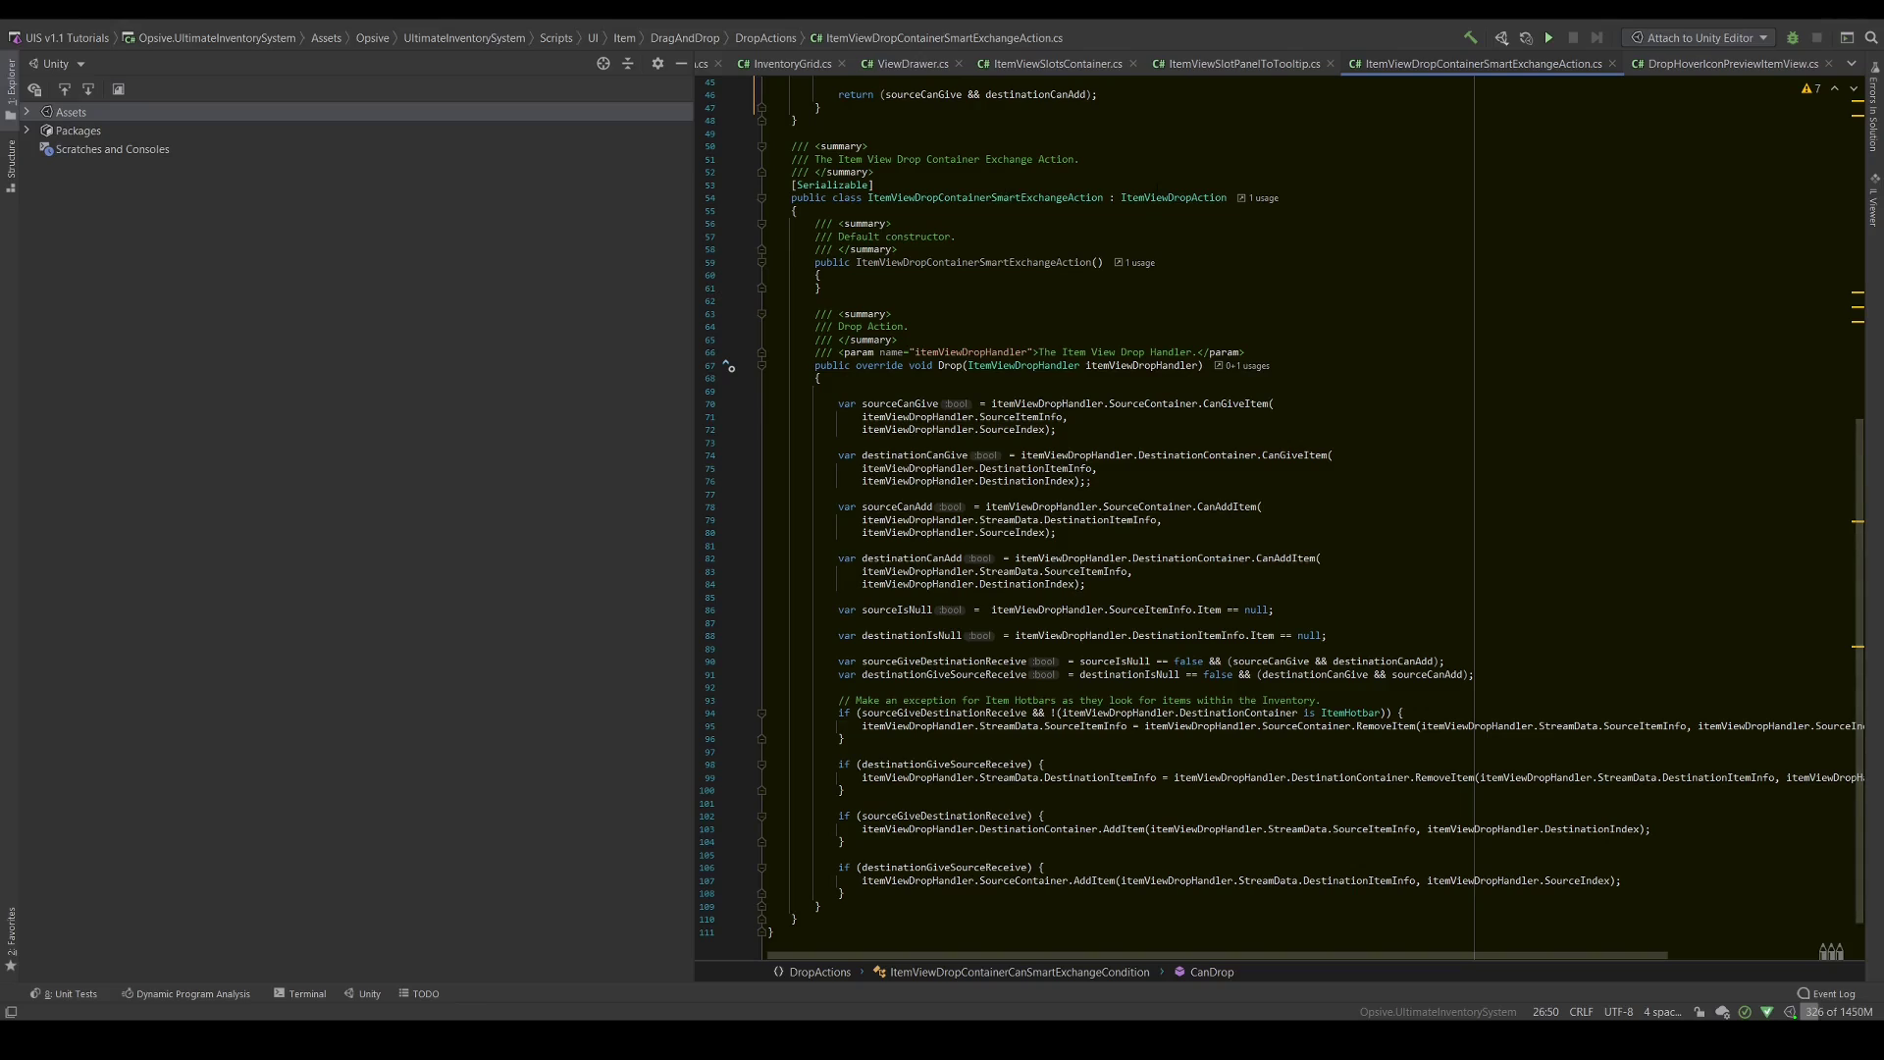
left_click(1109, 365)
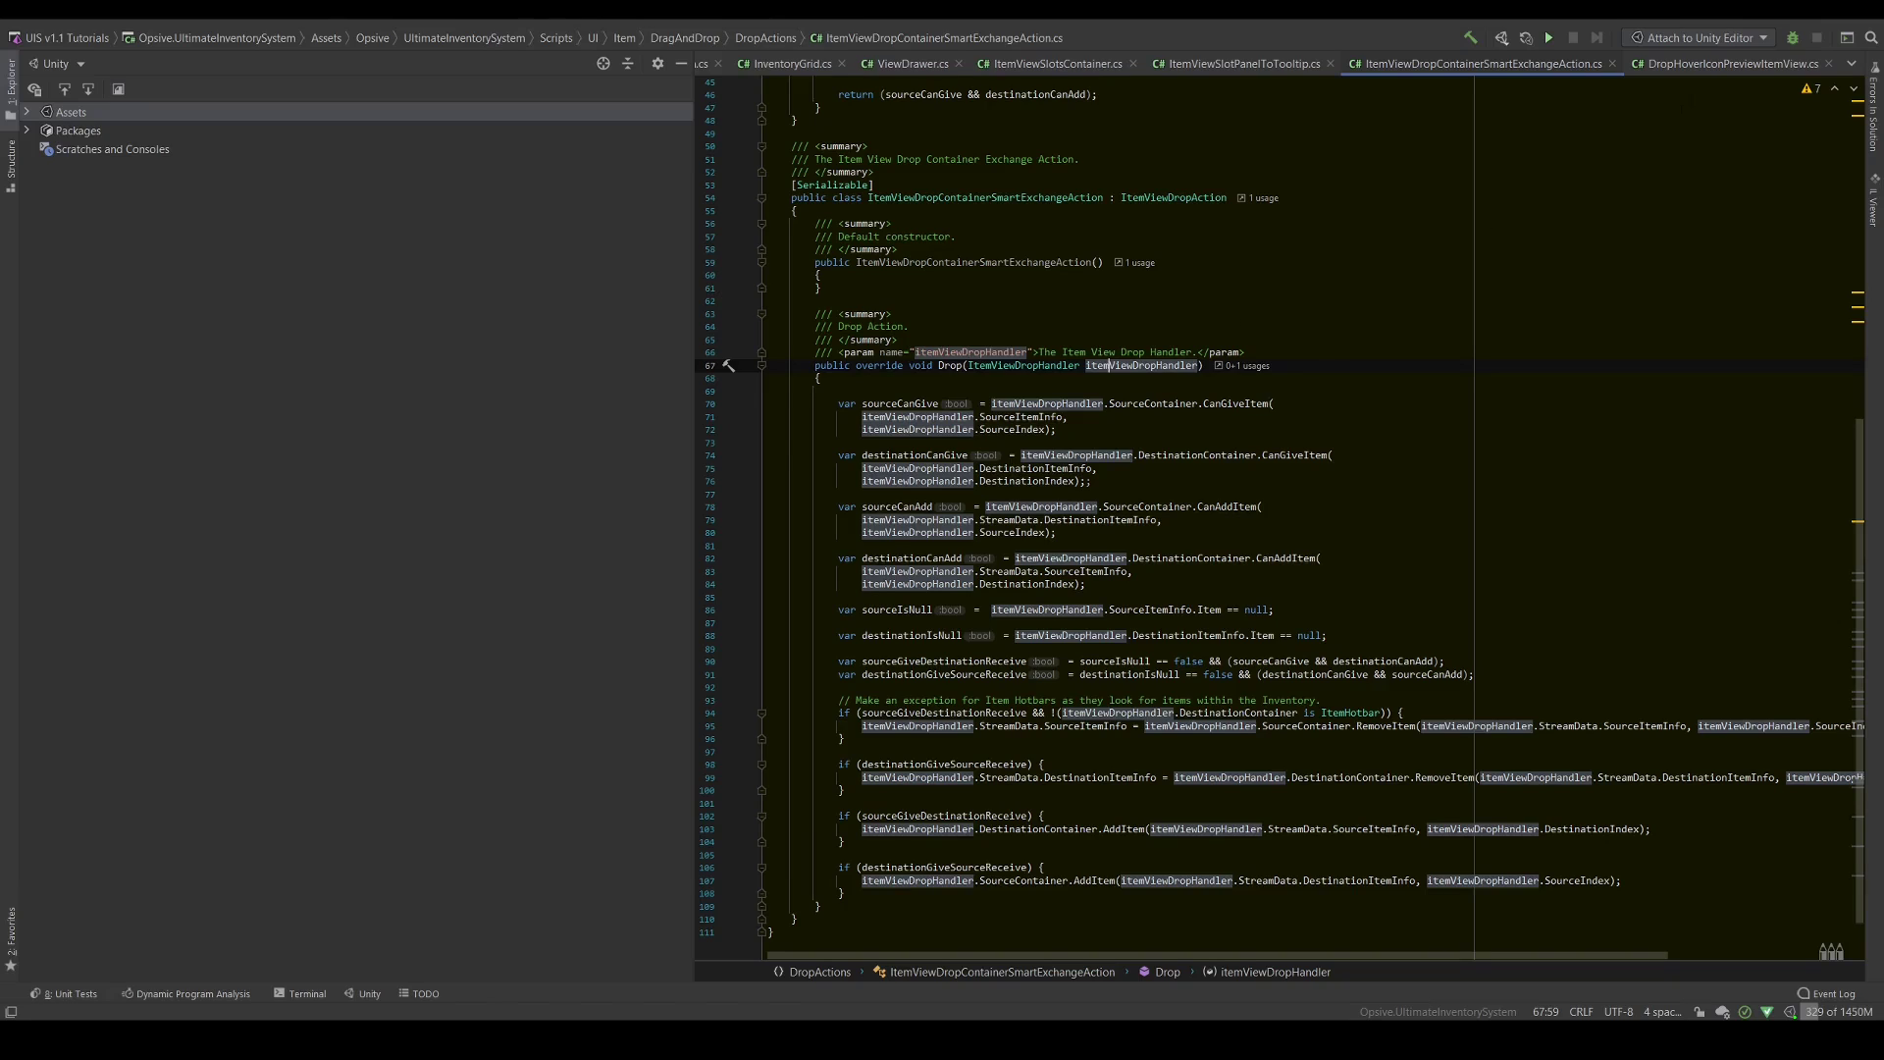
key("alt+Tab")
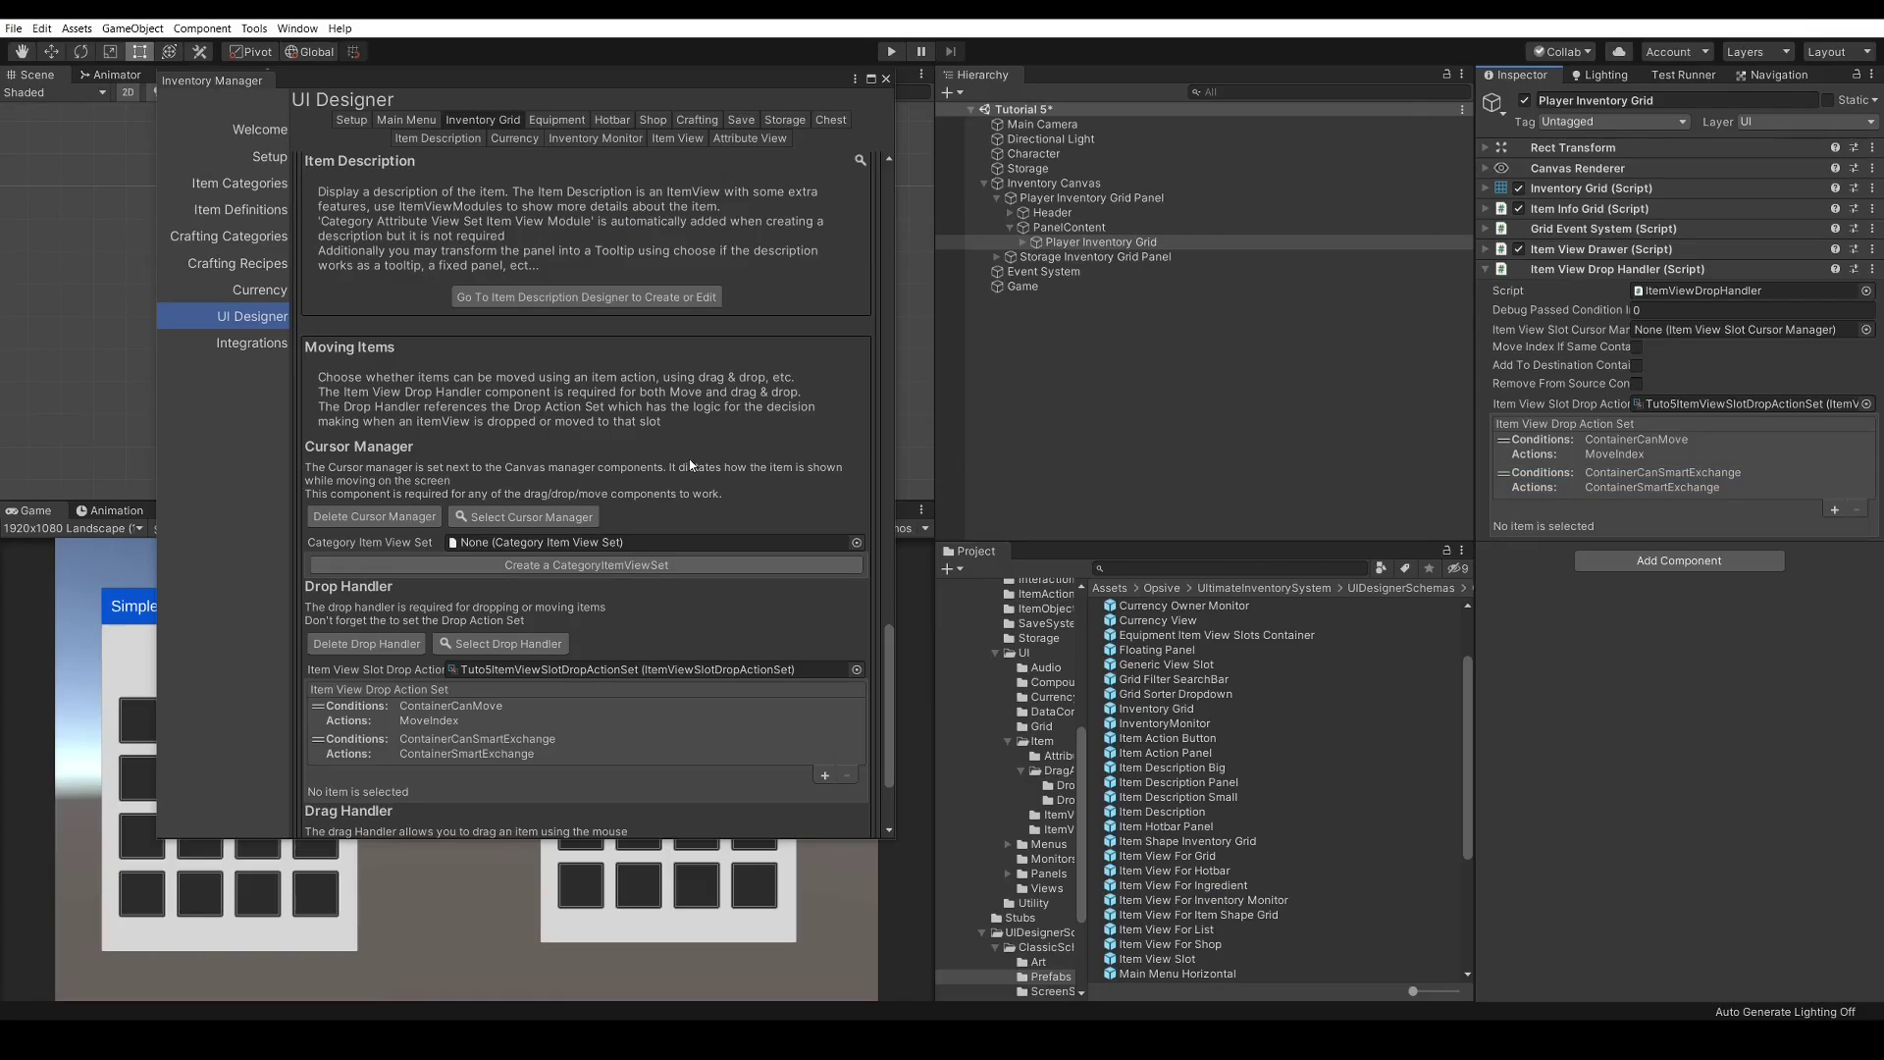
Create a Drag Handler for the Player Inventory Grid in the UI Designer
scroll(689, 466, "down", 3)
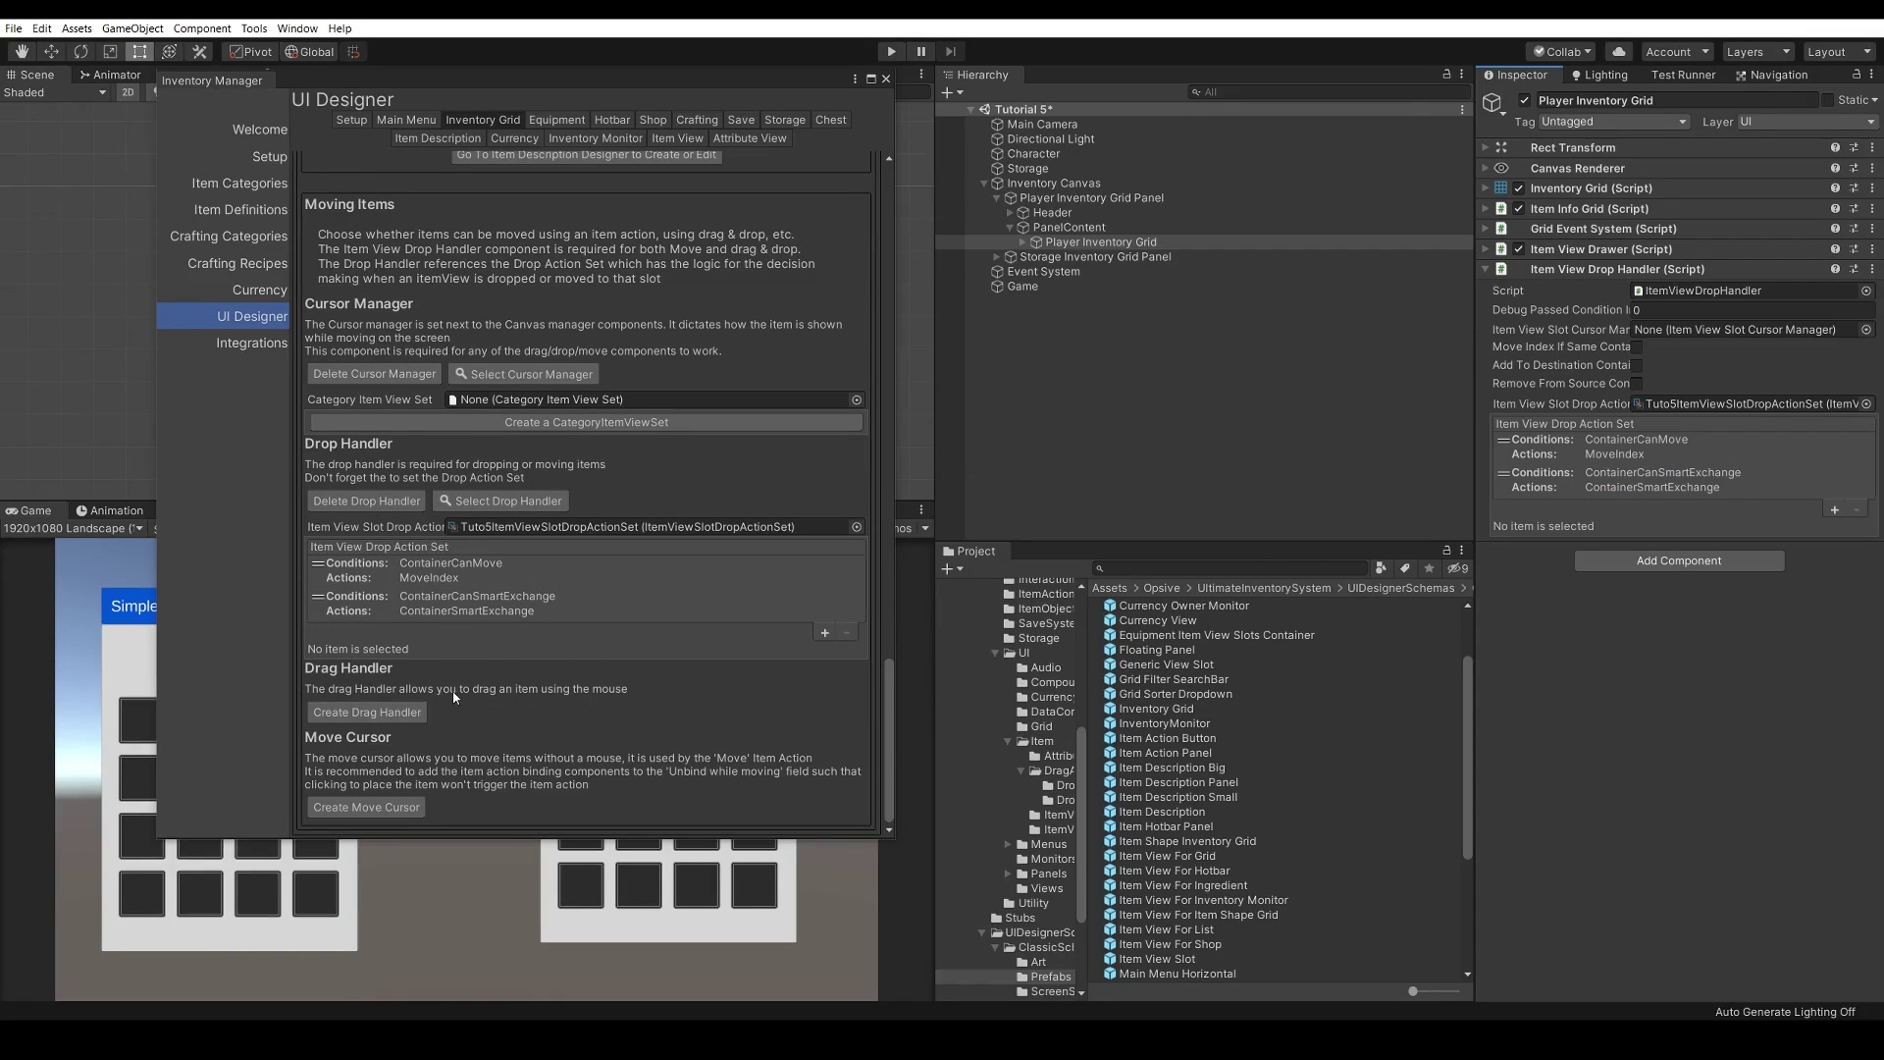
left_click(396, 715)
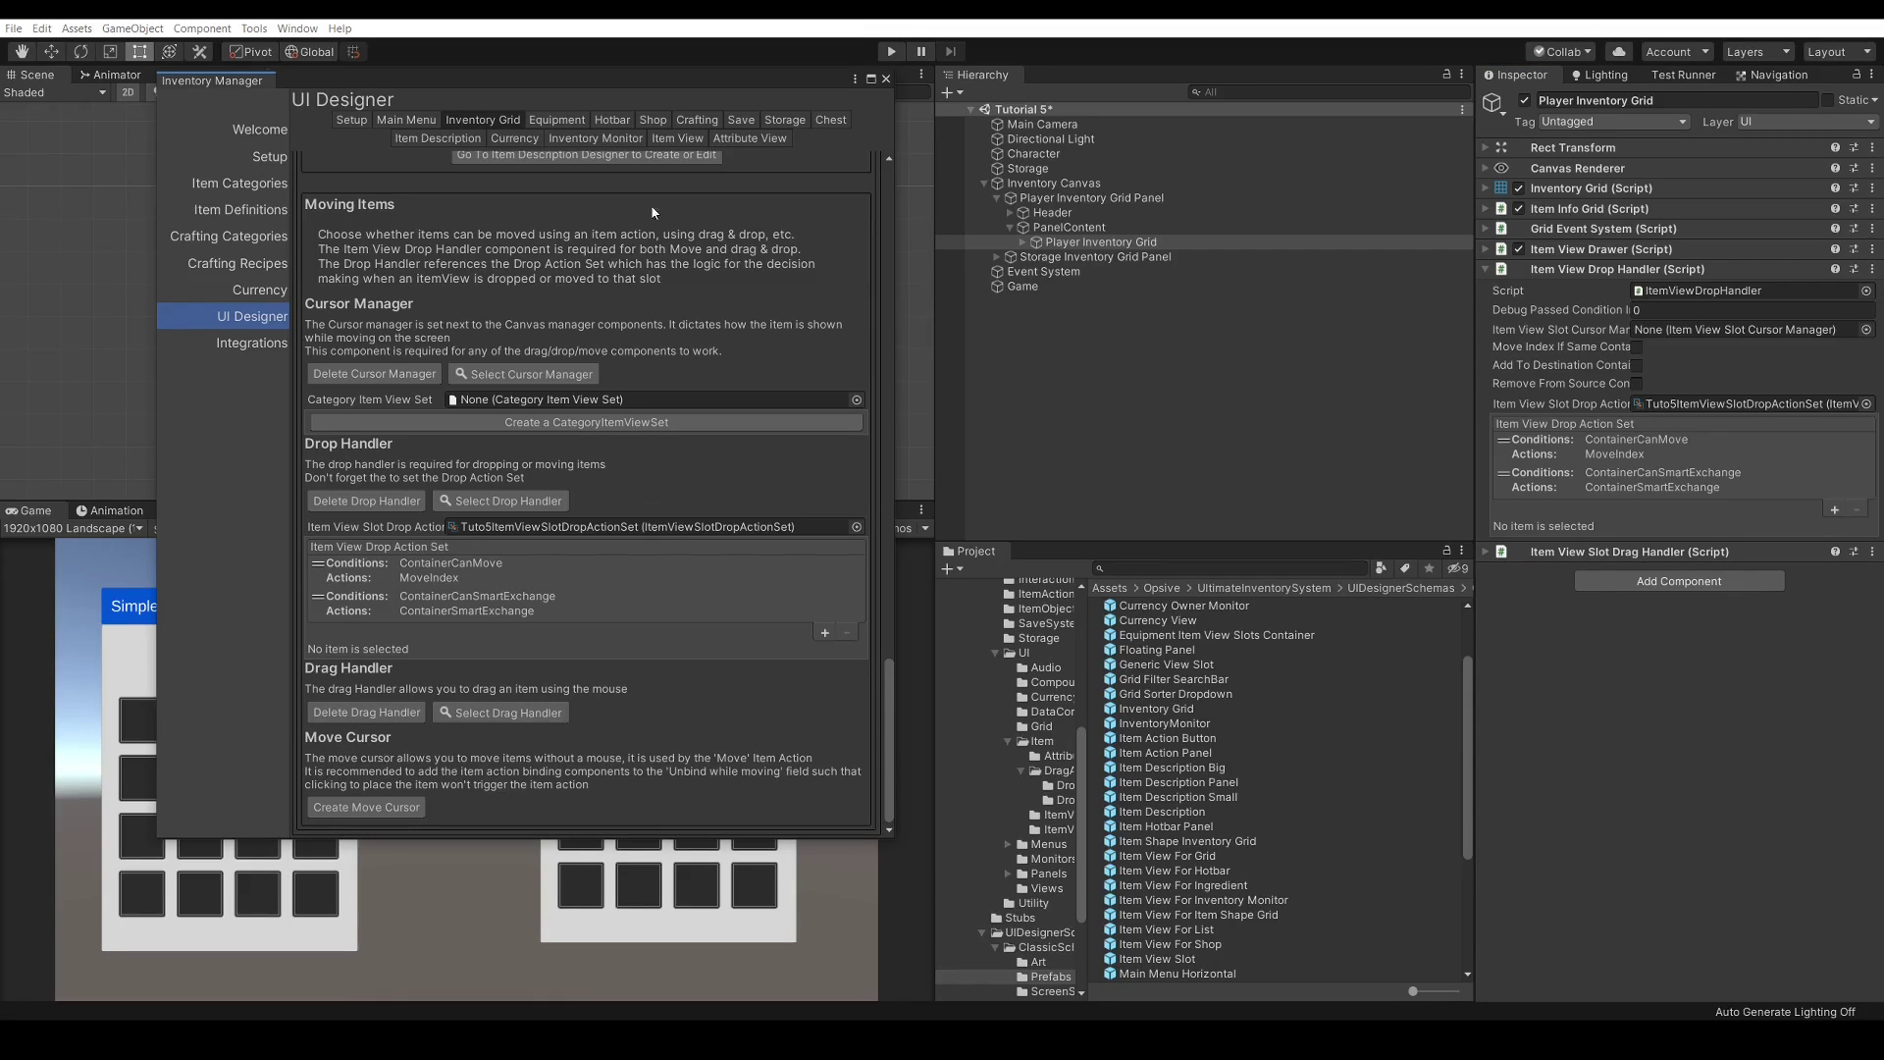
left_click_drag(580, 79, 1178, 136)
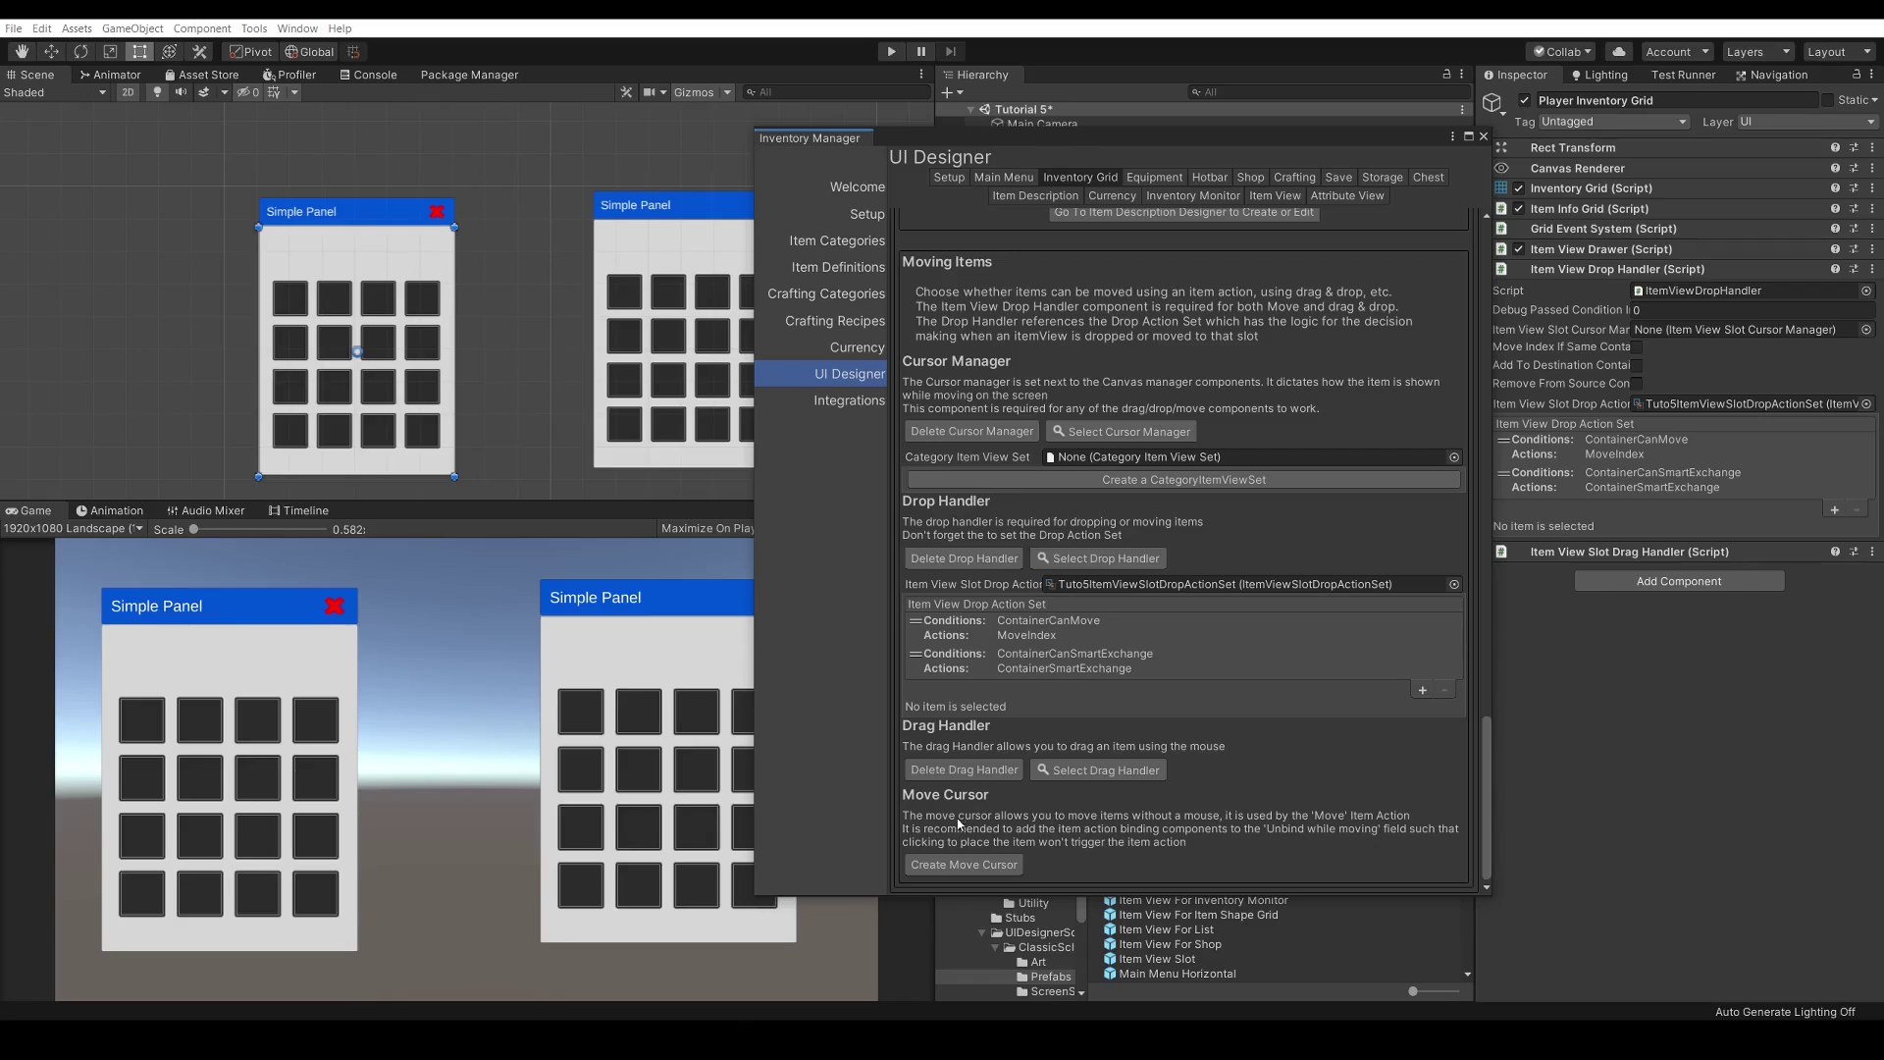
Create a Move Cursor for the Player Inventory Grid
left_click(936, 863)
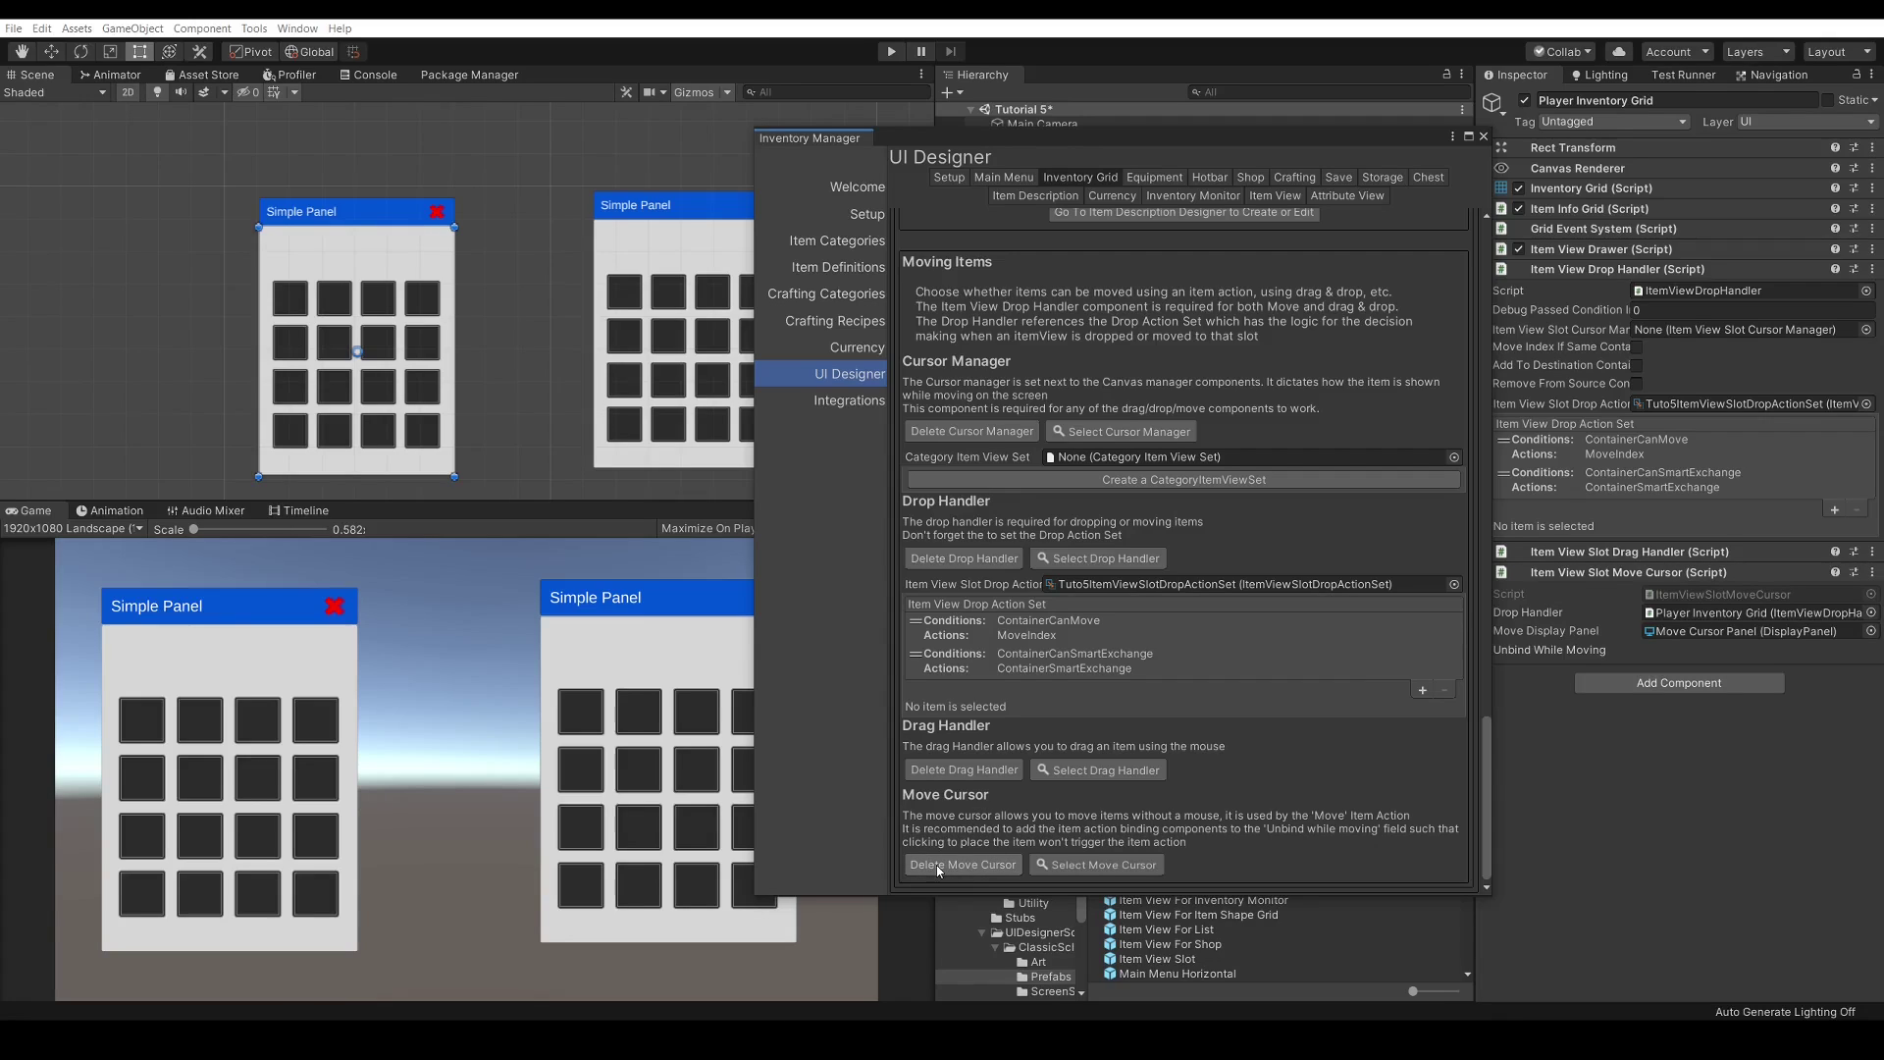
left_click(1118, 864)
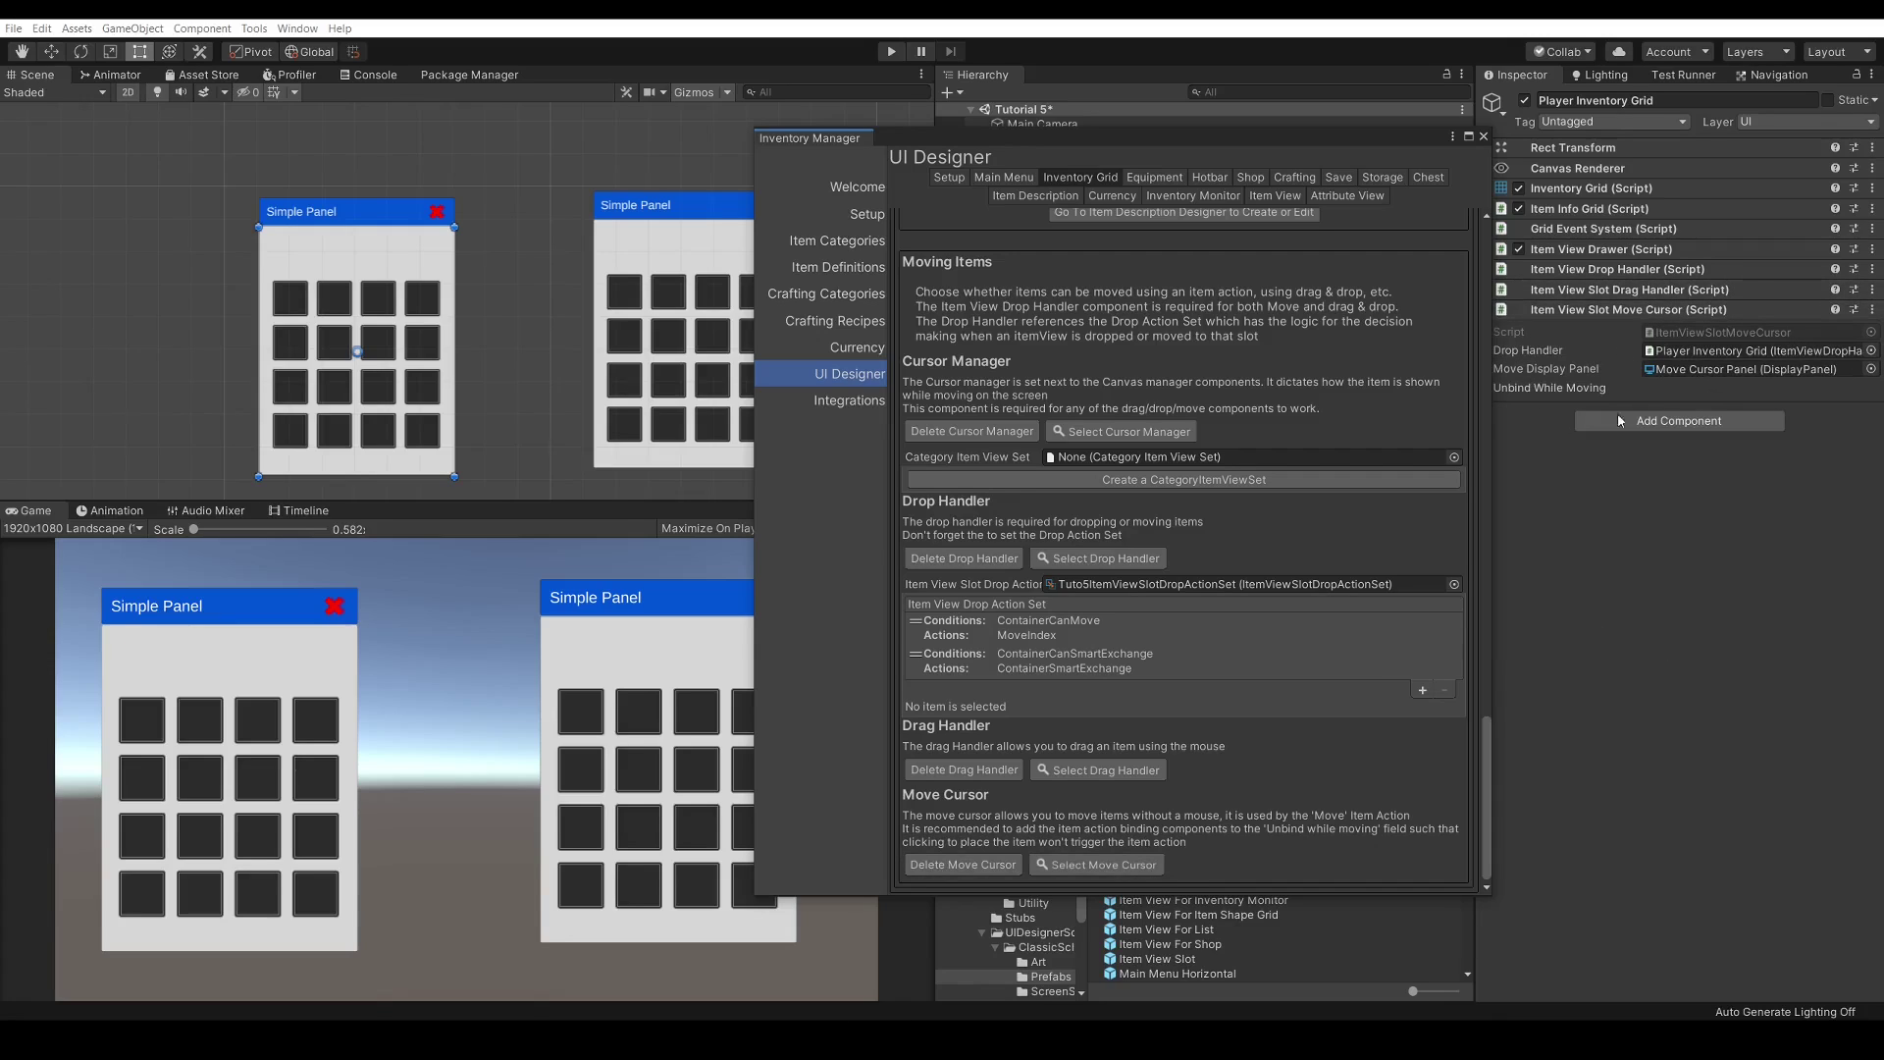
left_click_drag(1323, 138, 1097, 119)
Add an Item View Slots Container Item Action Binding under Item Action Bindings
scroll(931, 811, "up", 10)
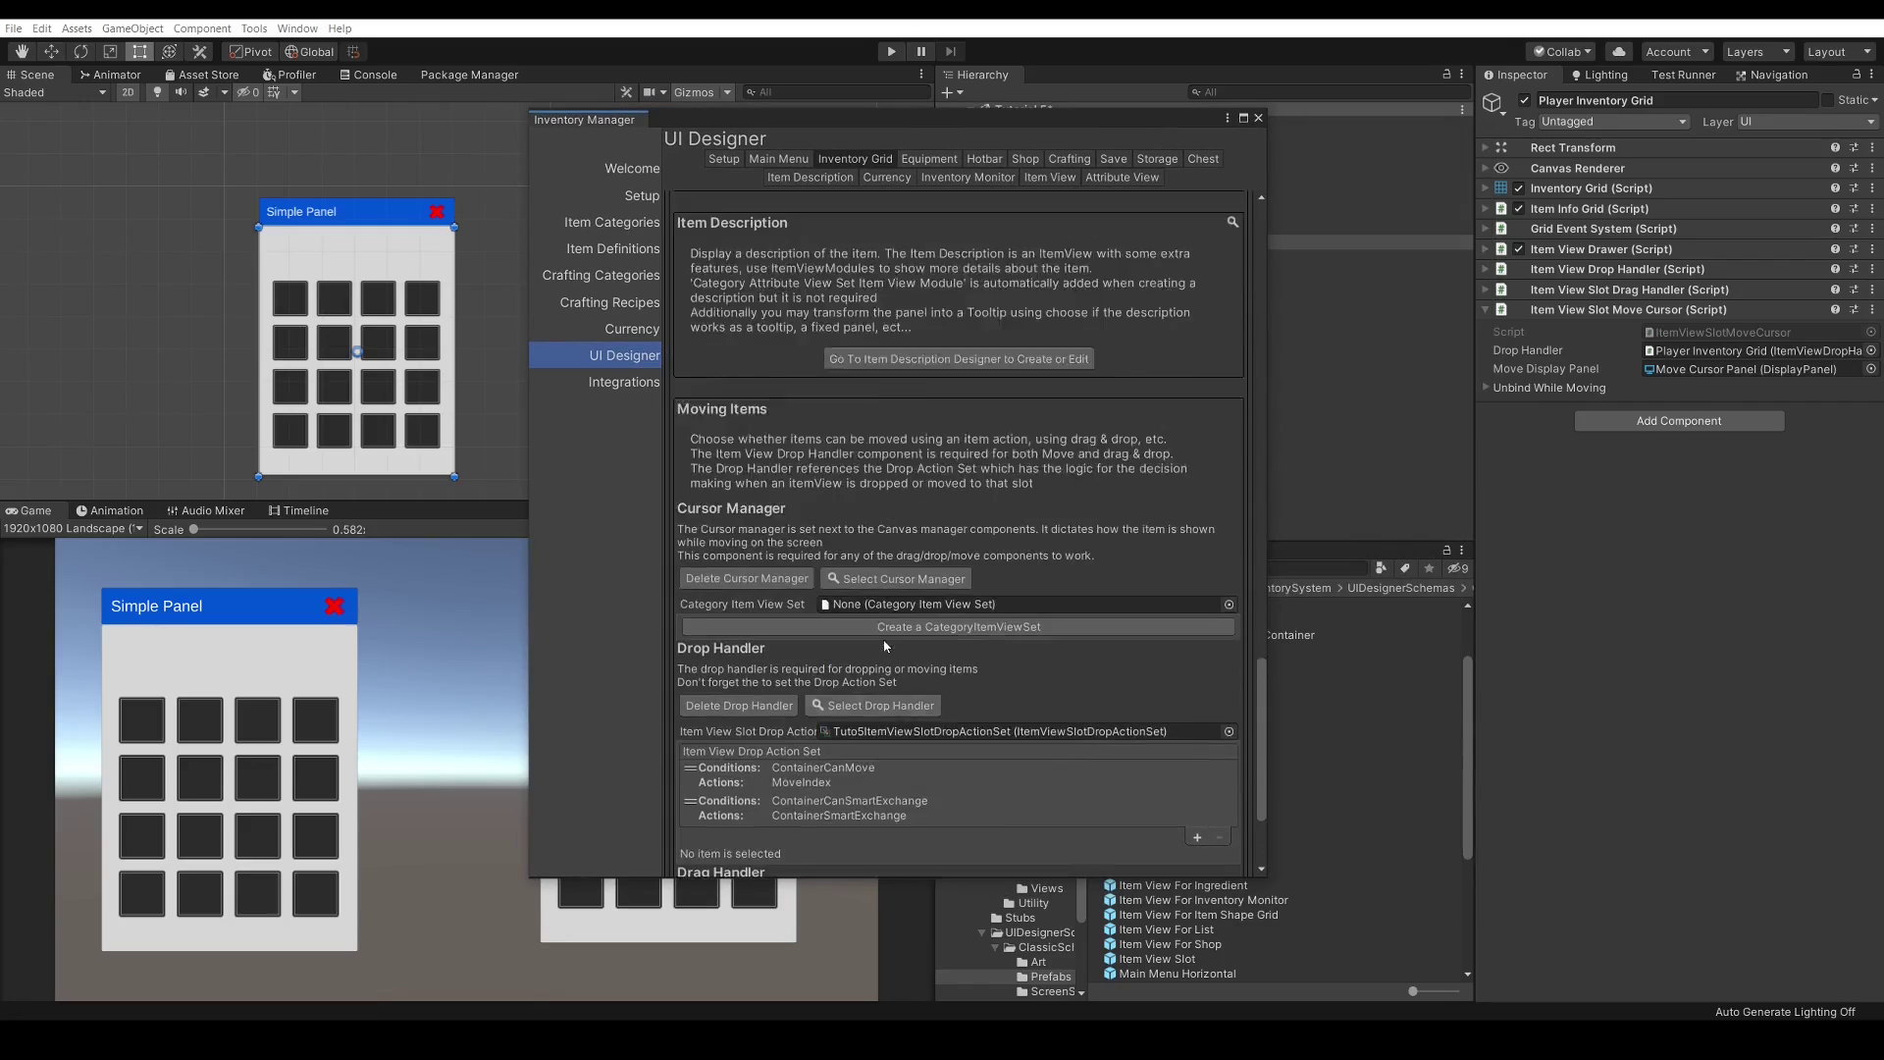
scroll(872, 618, "up", 1)
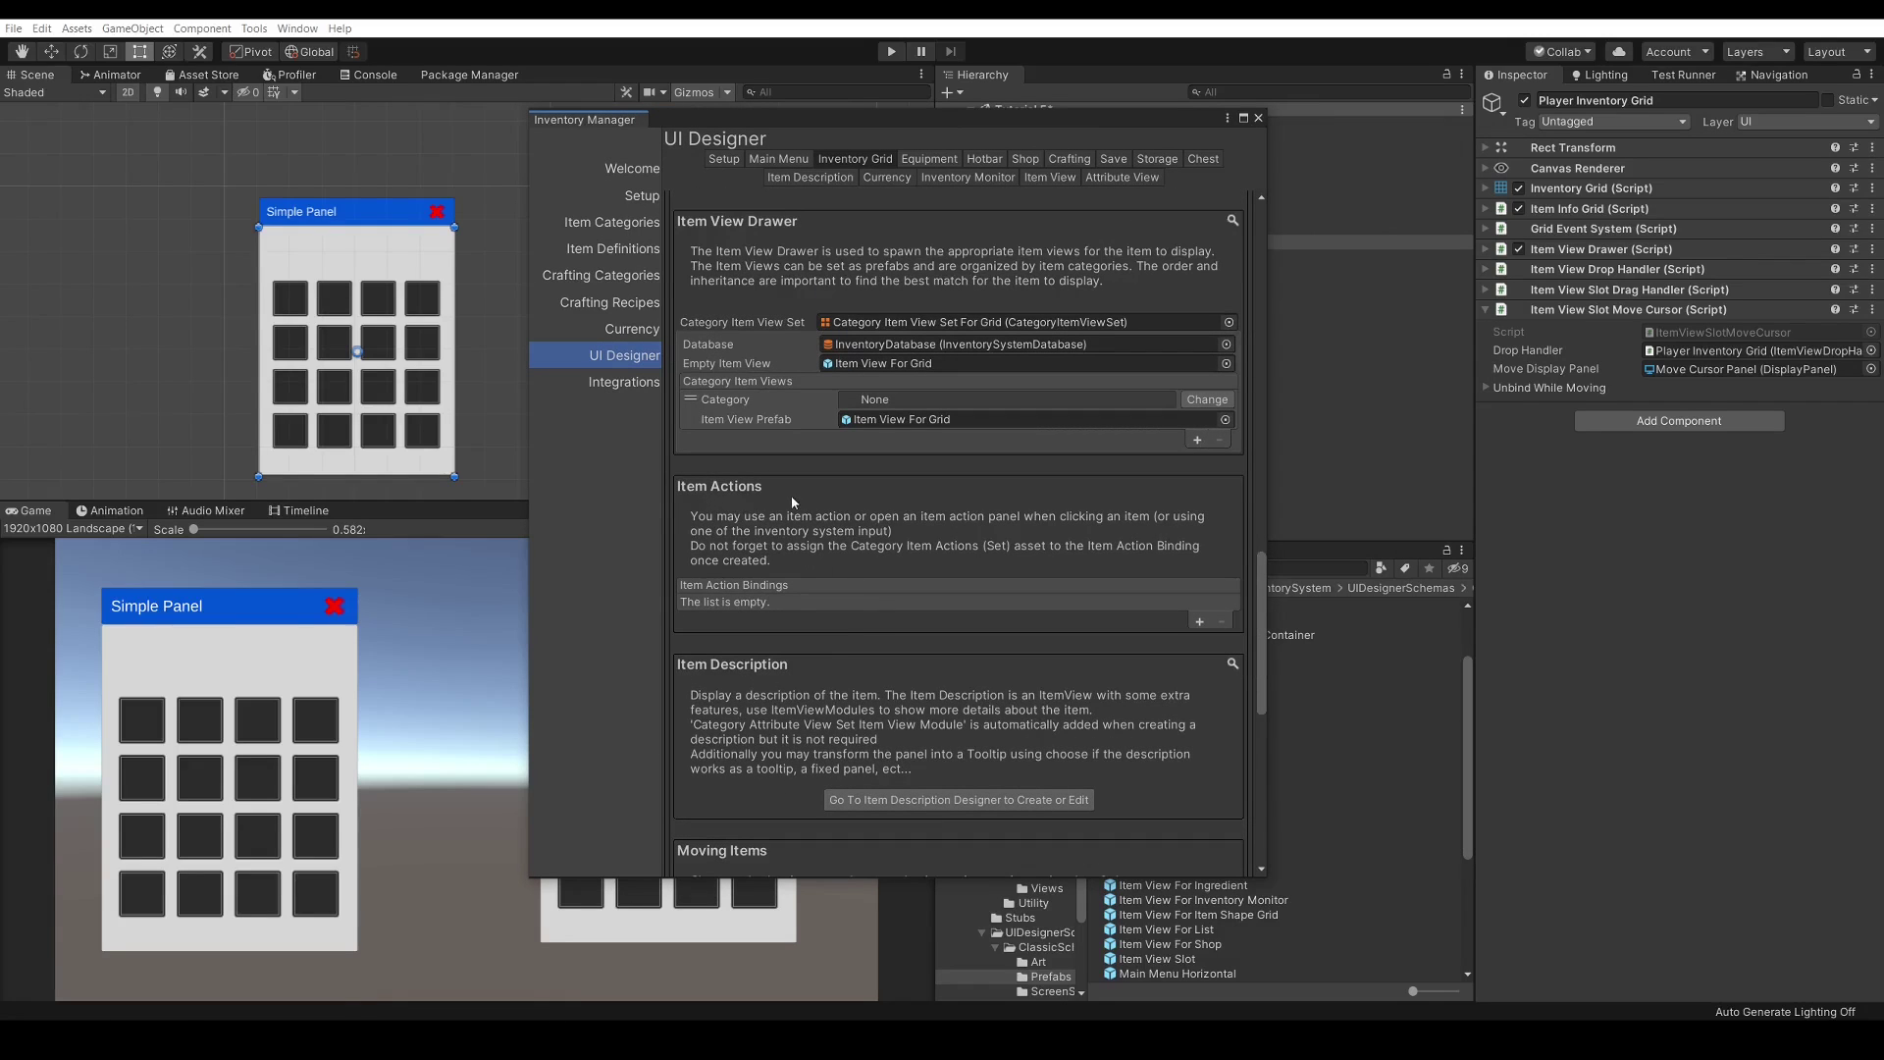
left_click(1202, 622)
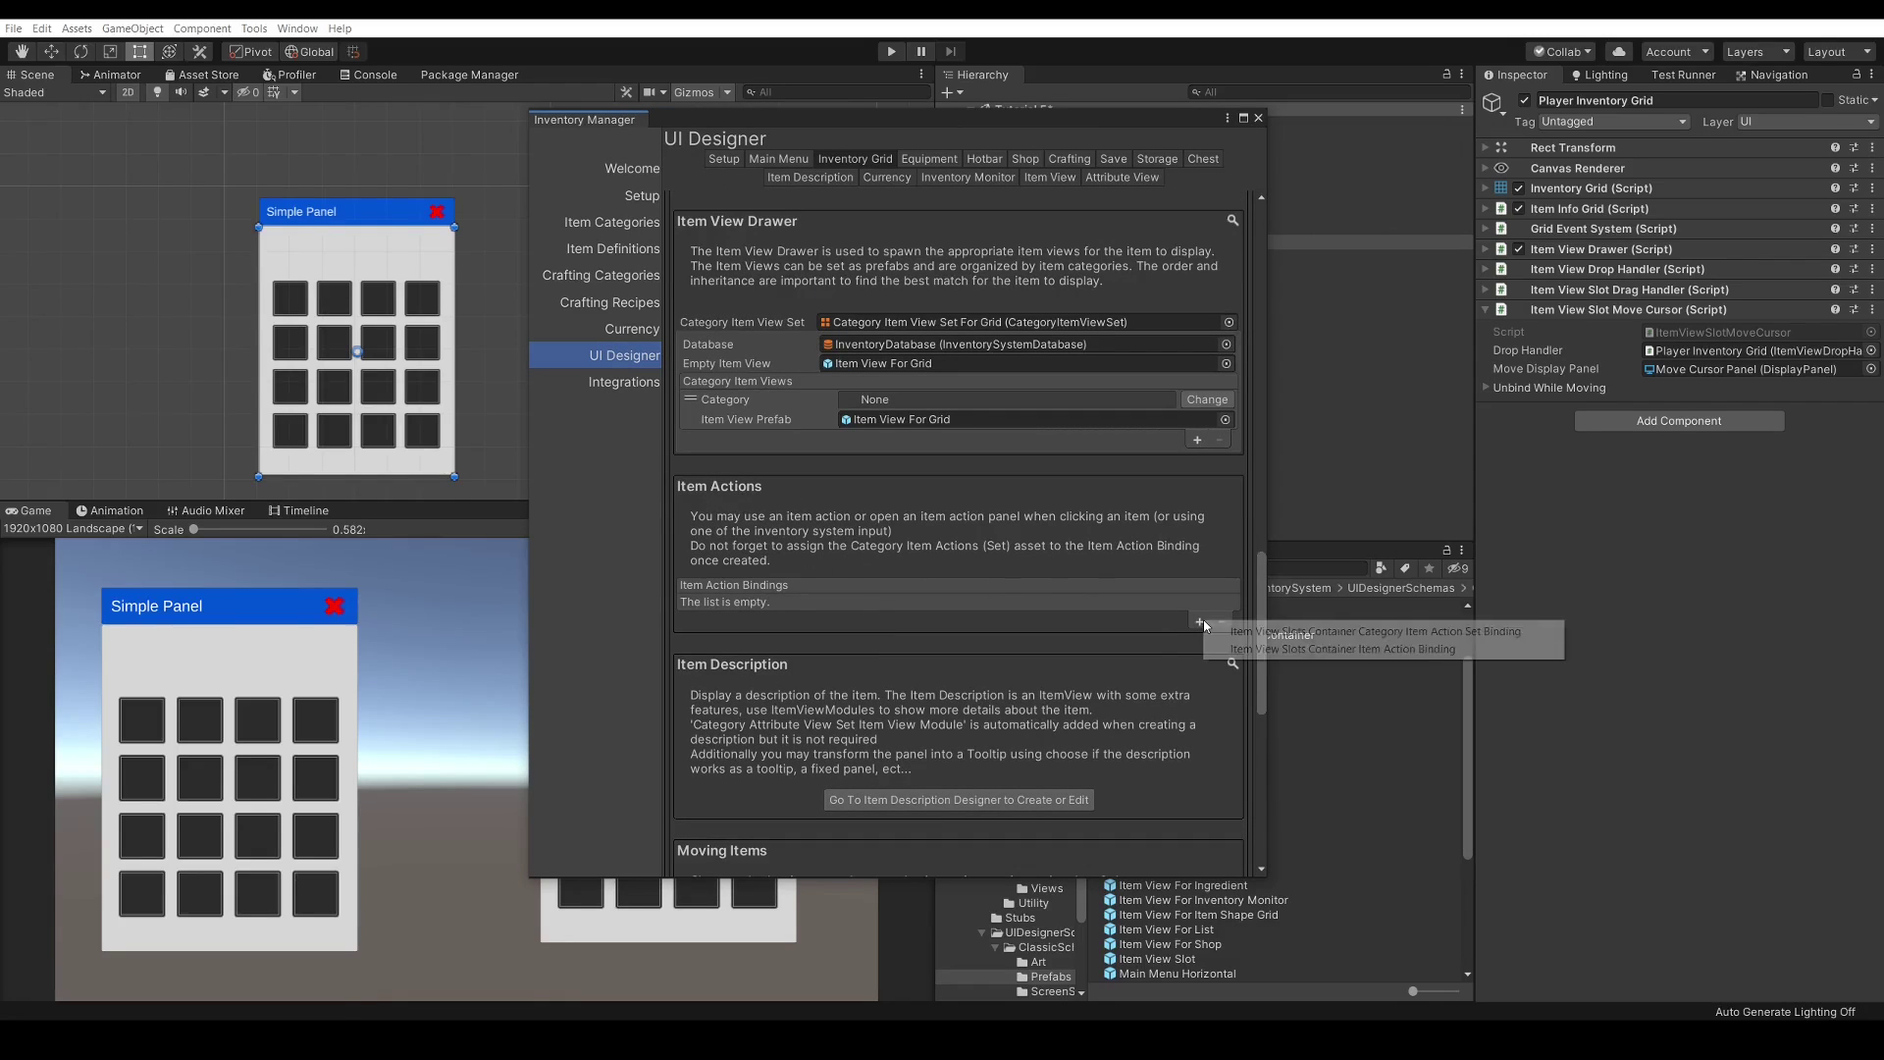
left_click(1357, 649)
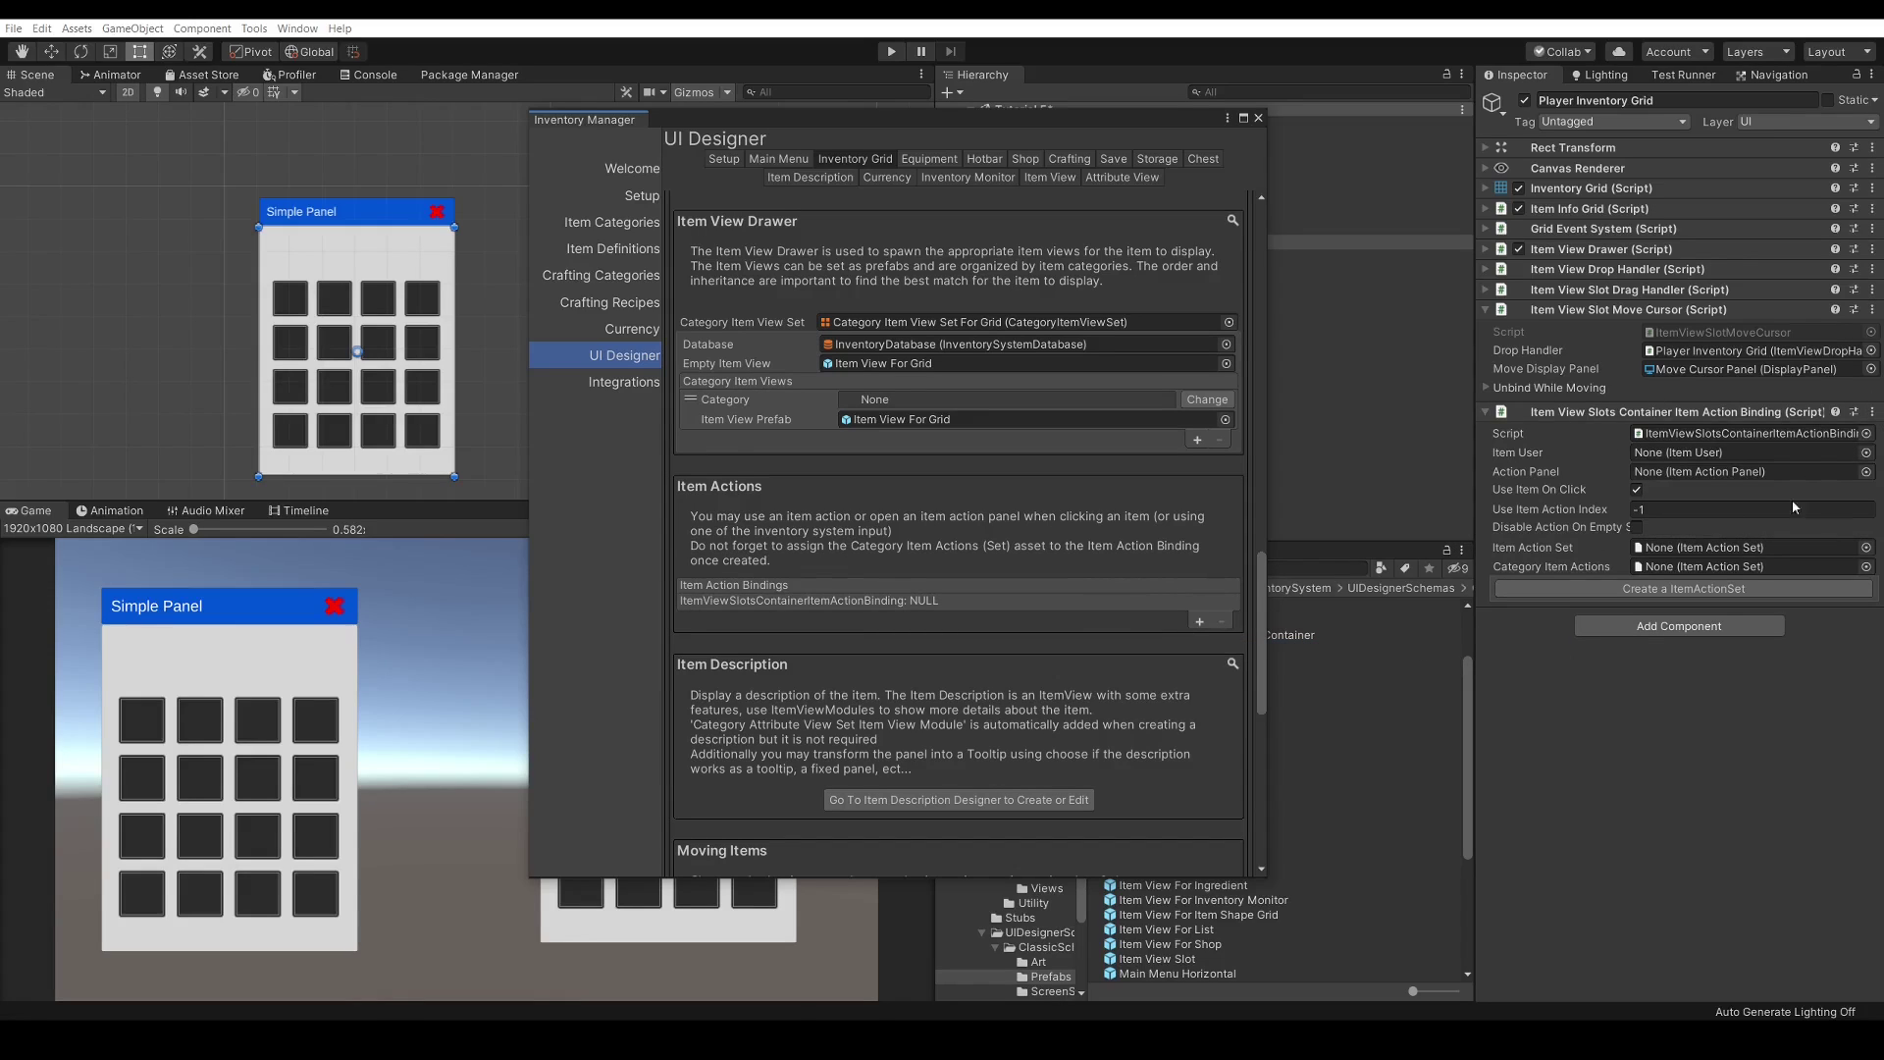
Create a new item action set saved as MoveItemActionSet.asset in the Tutorial 5 folder
left_click(964, 599)
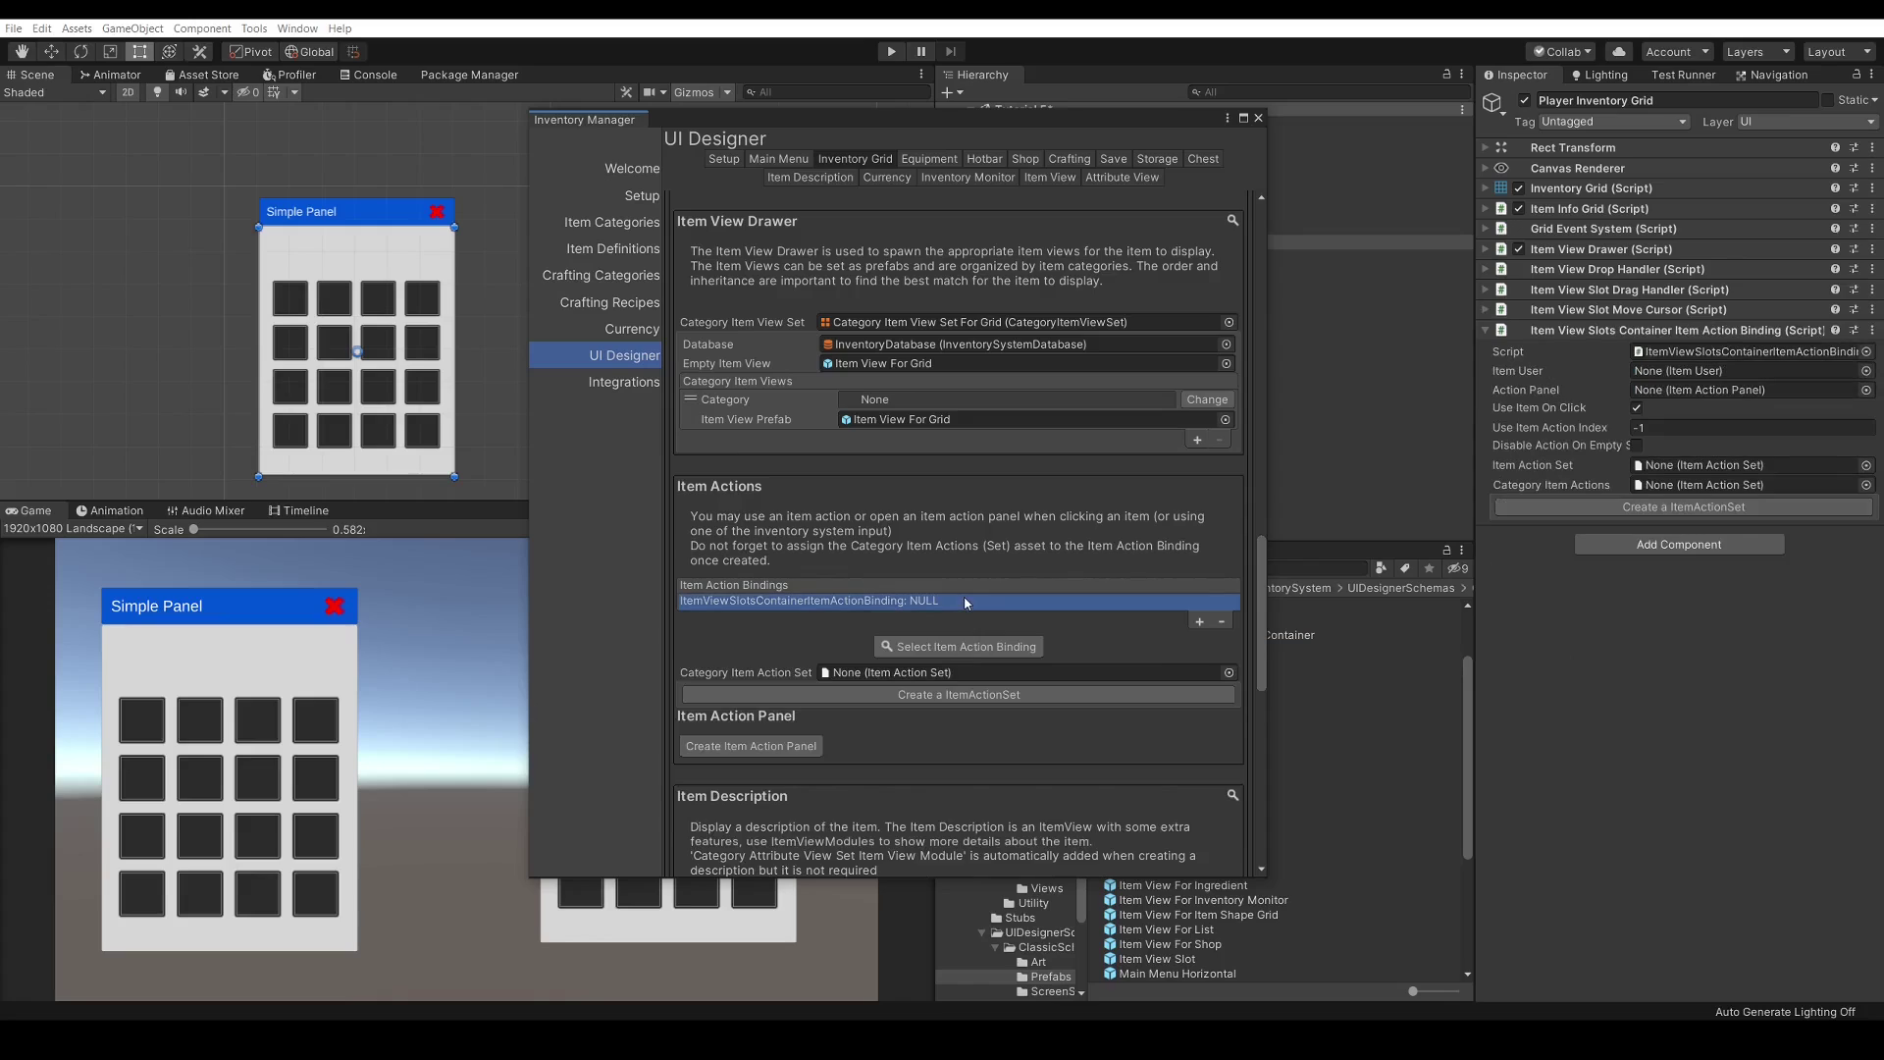
left_click(967, 695)
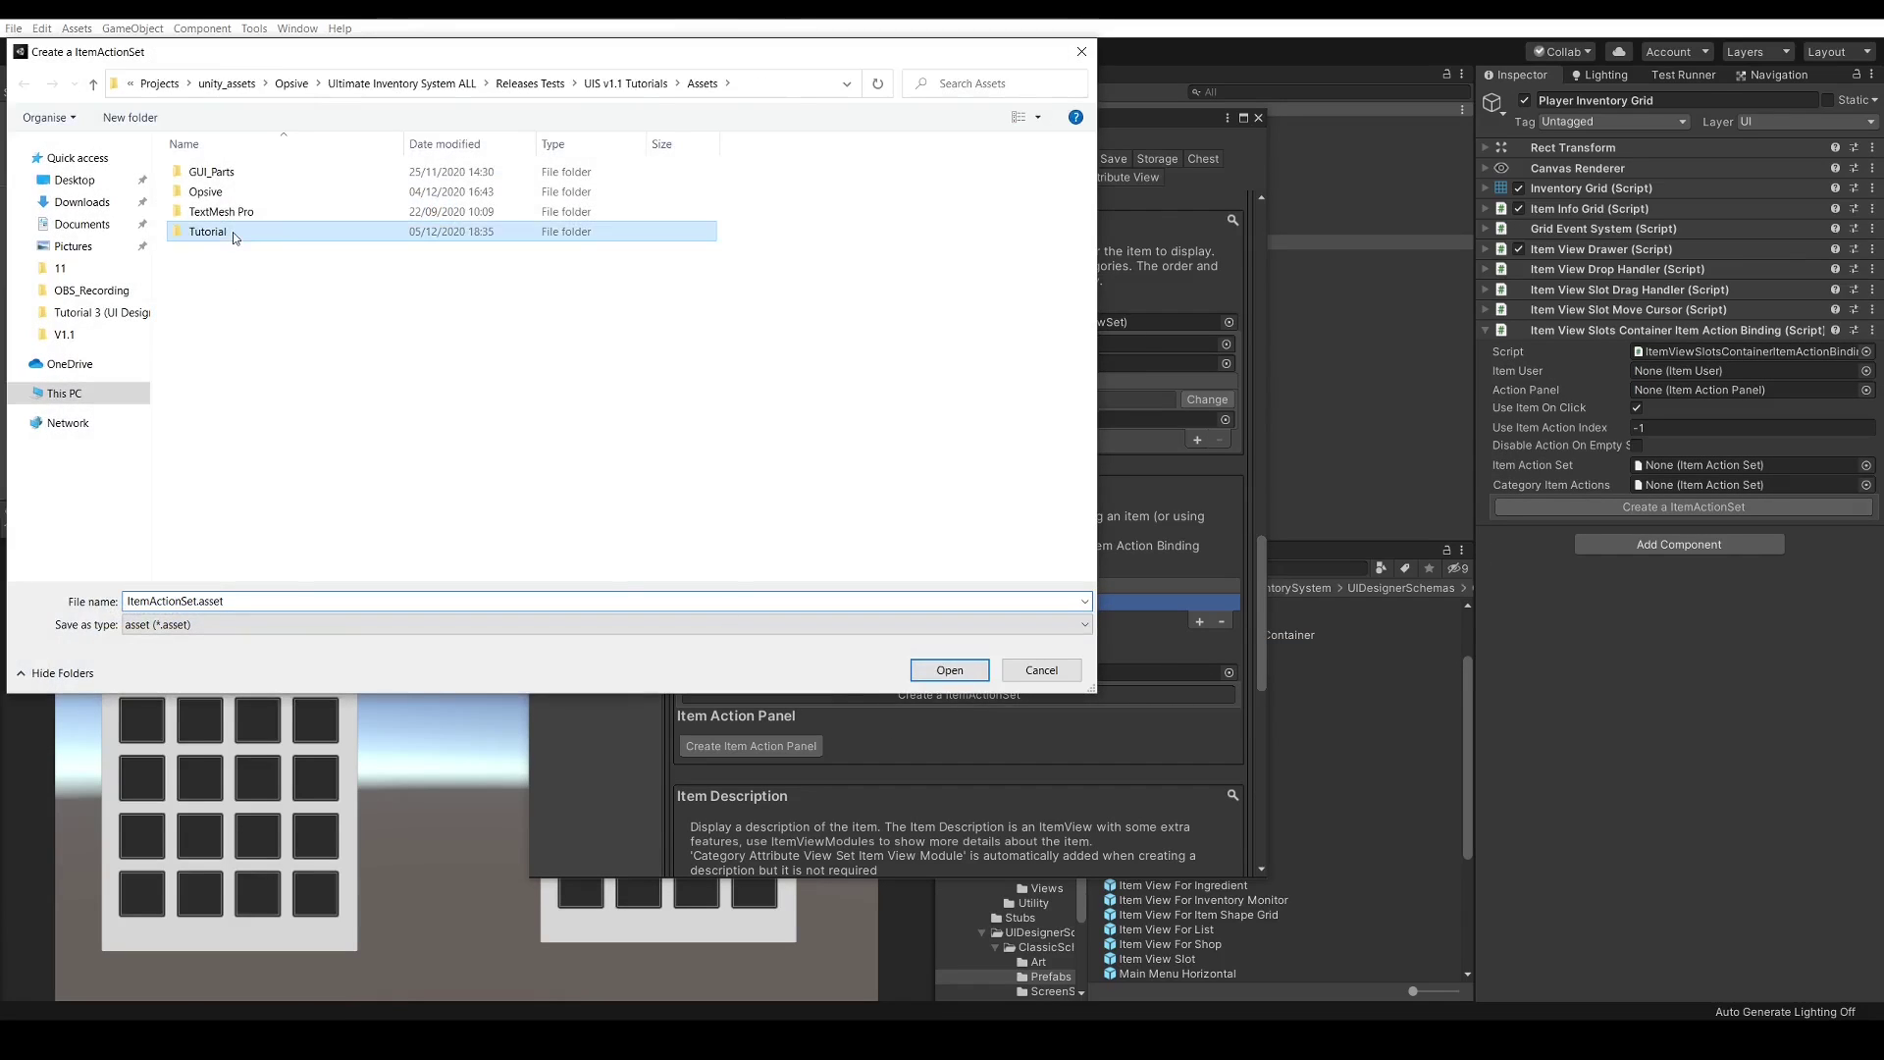
double_click(231, 233)
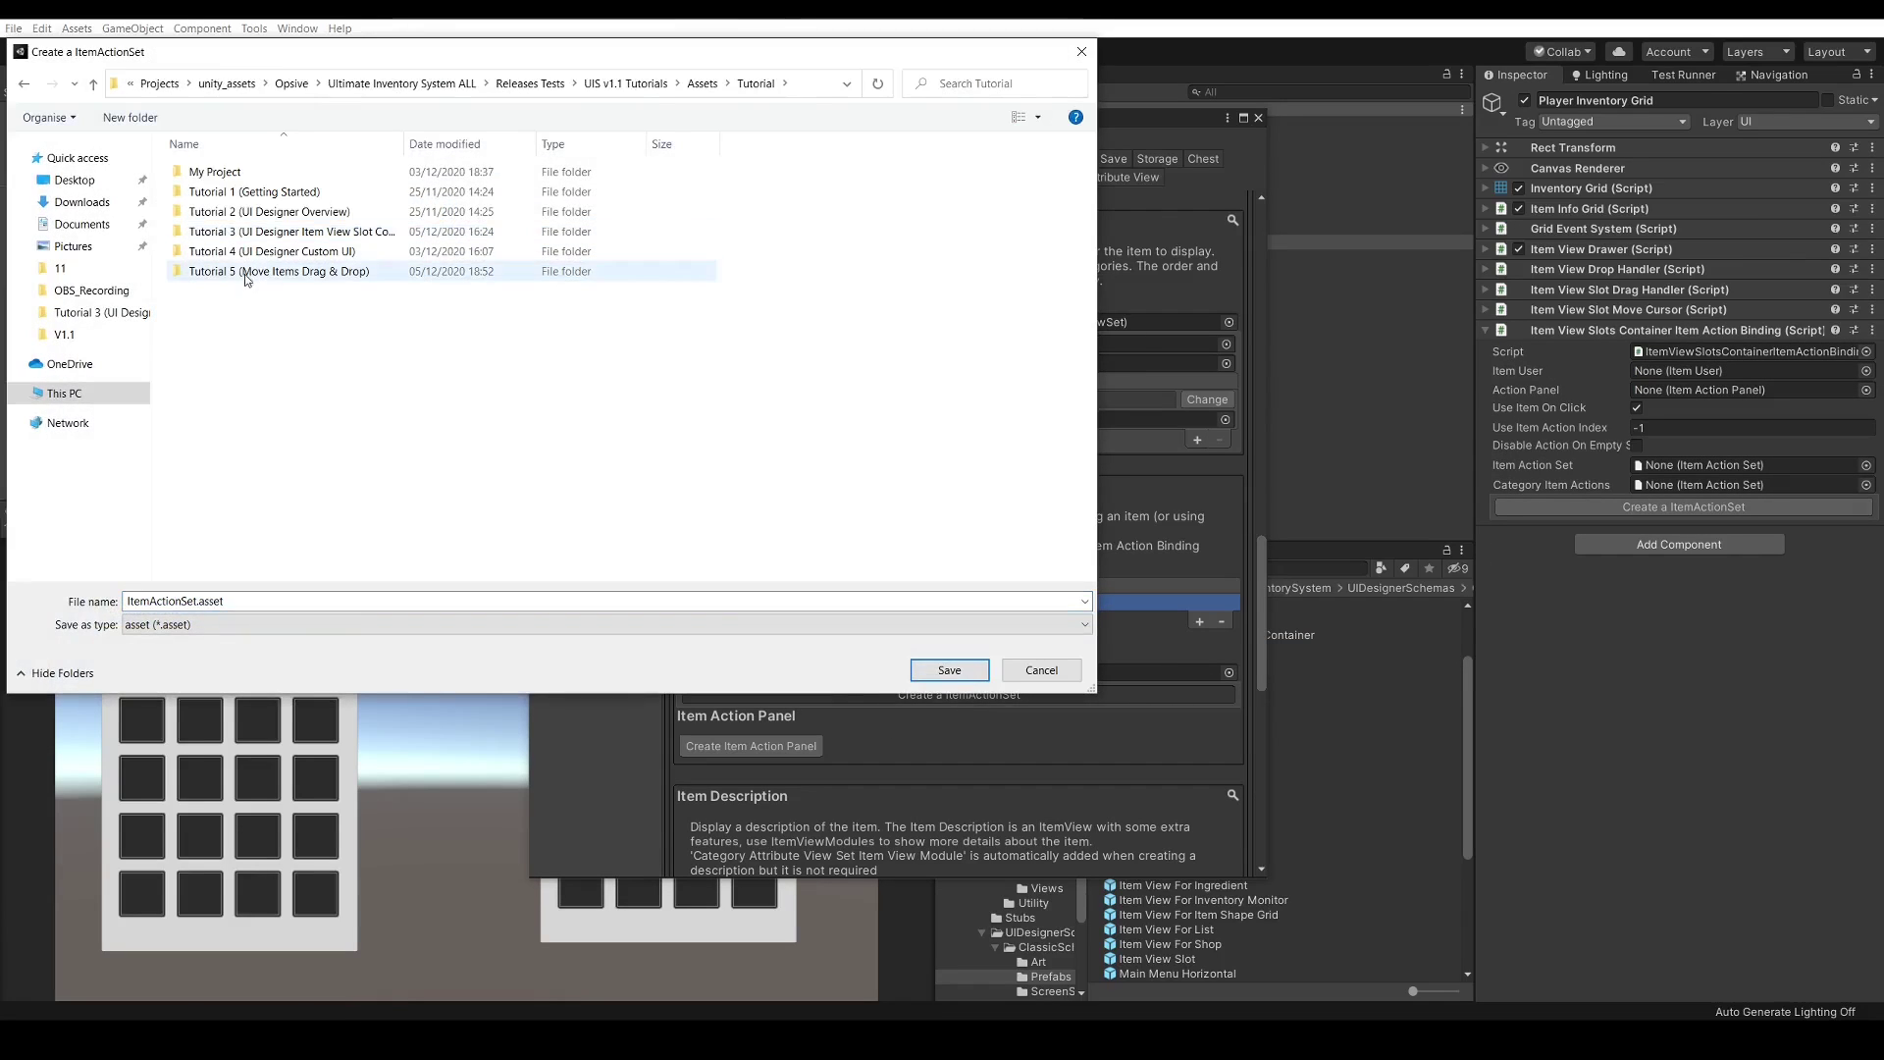
double_click(245, 272)
double_click(135, 601)
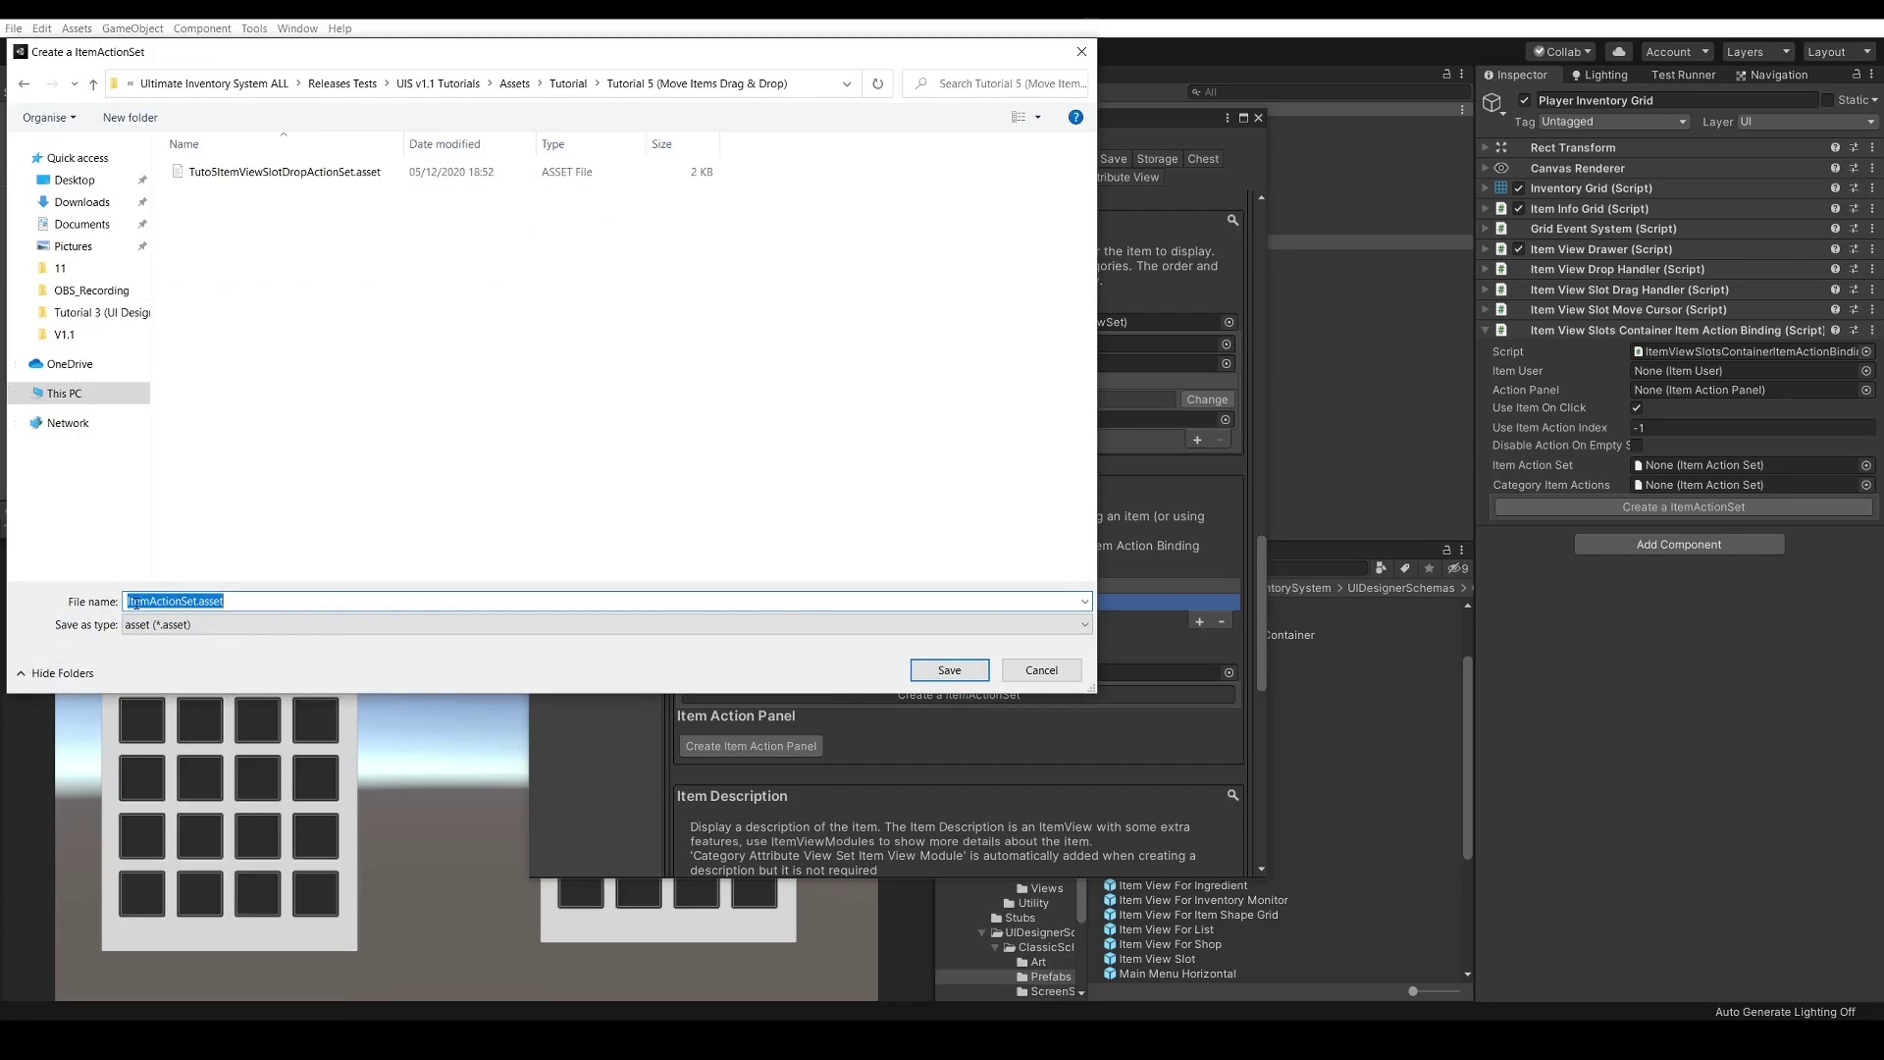
left_click(136, 602)
type("Move")
key("Return")
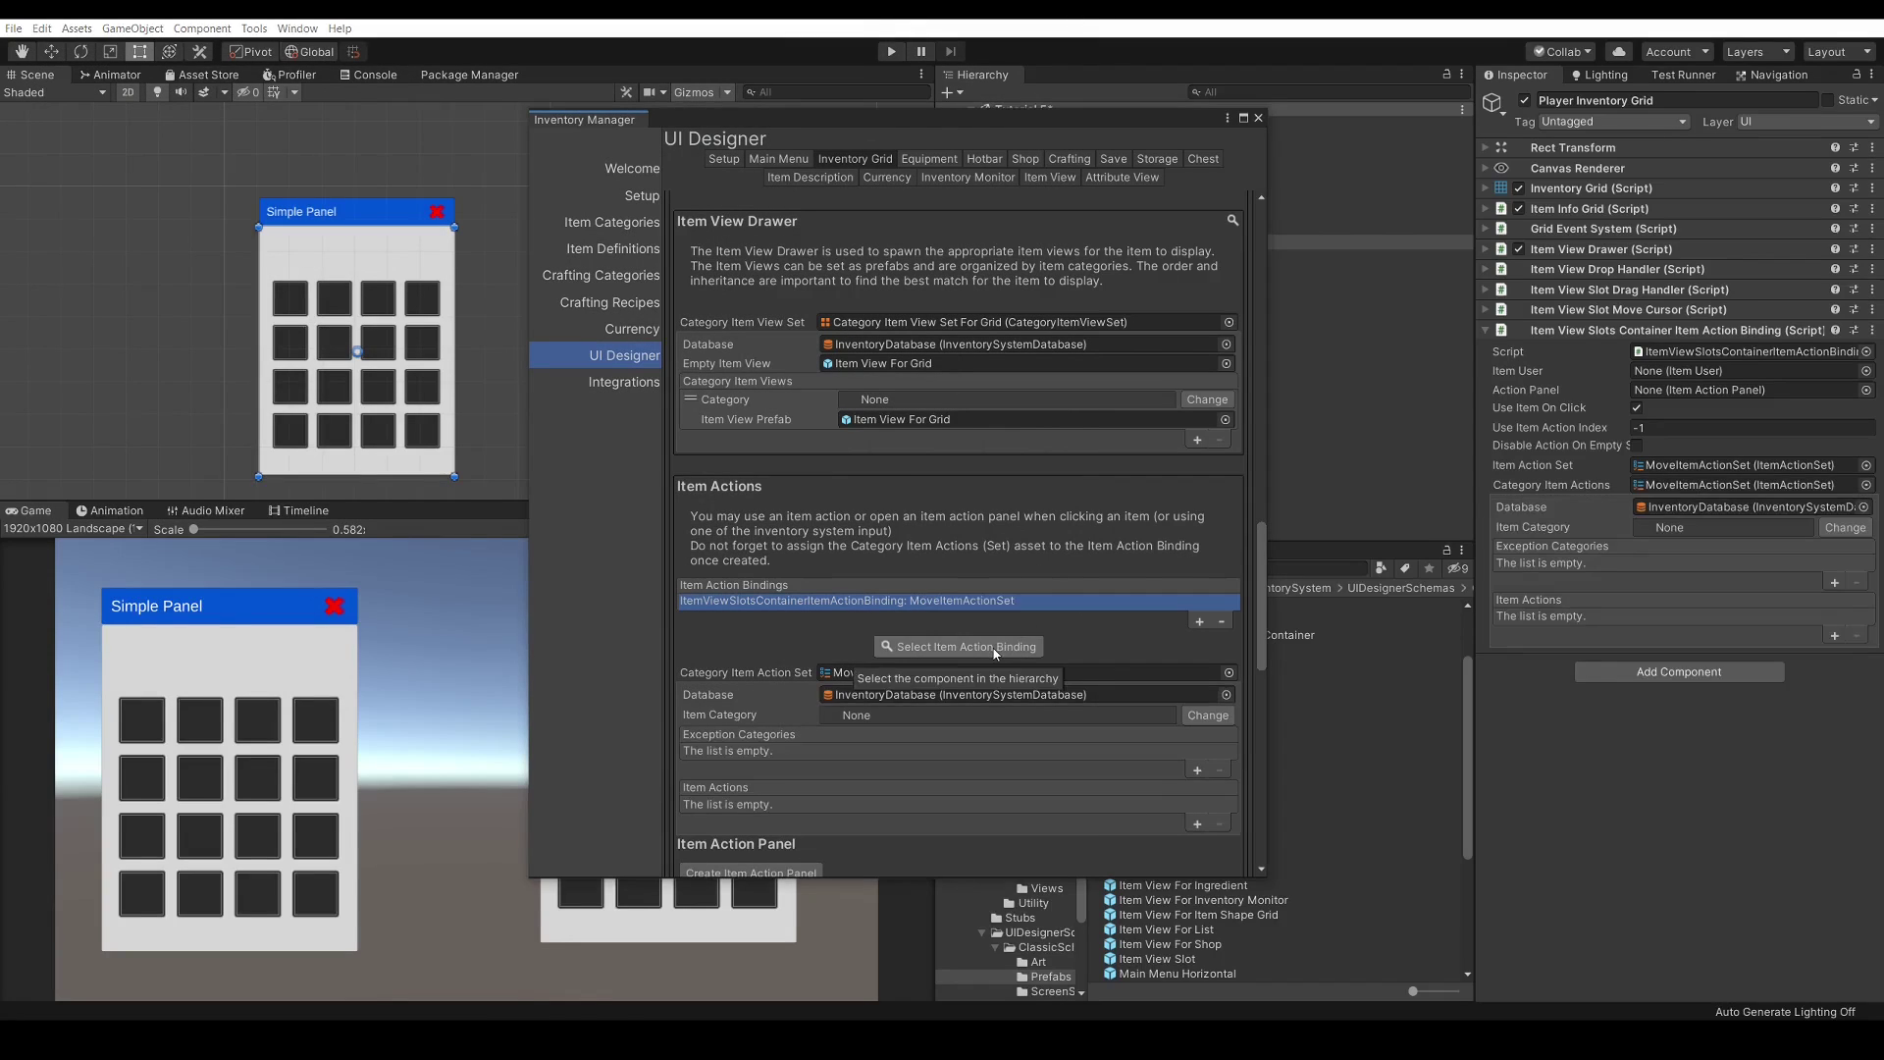
Set the MoveItemActionSet's Item Category to Normal Item
left_click(904, 644)
scroll(863, 632, "down", 3)
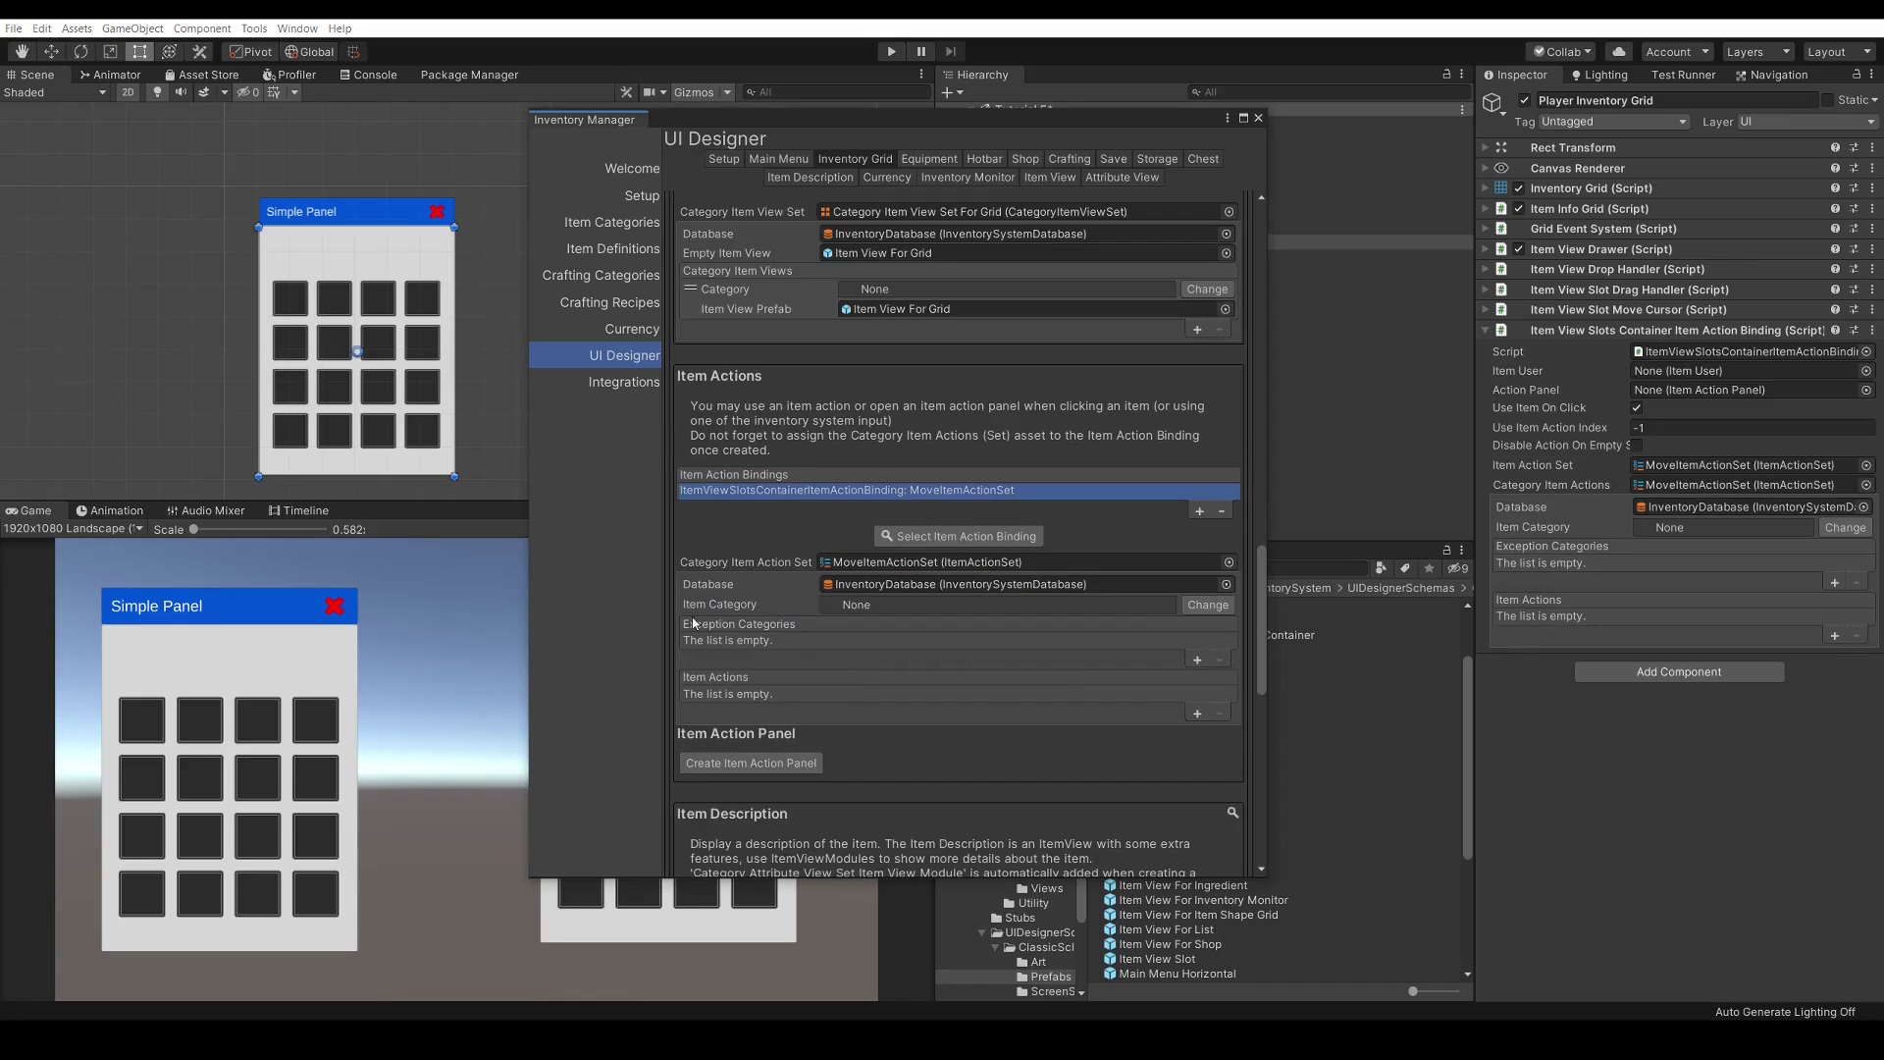
left_click(1206, 603)
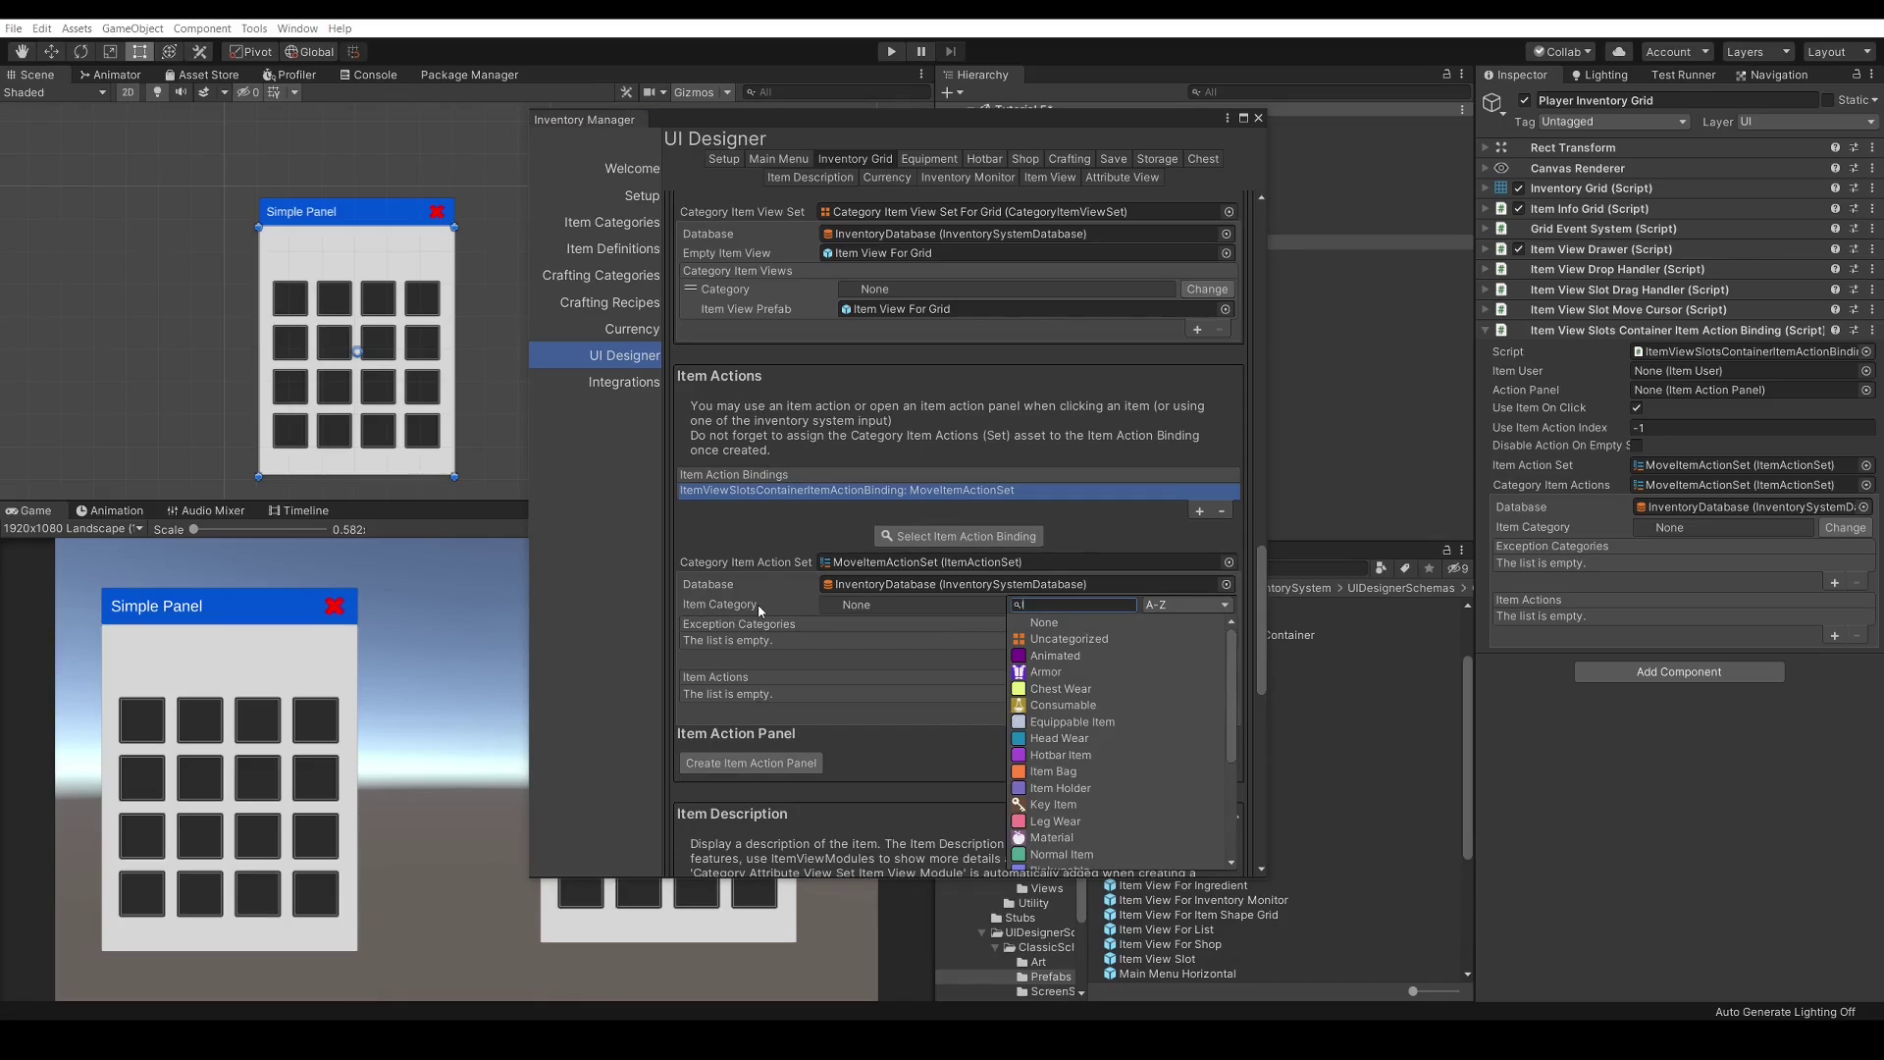
type("no")
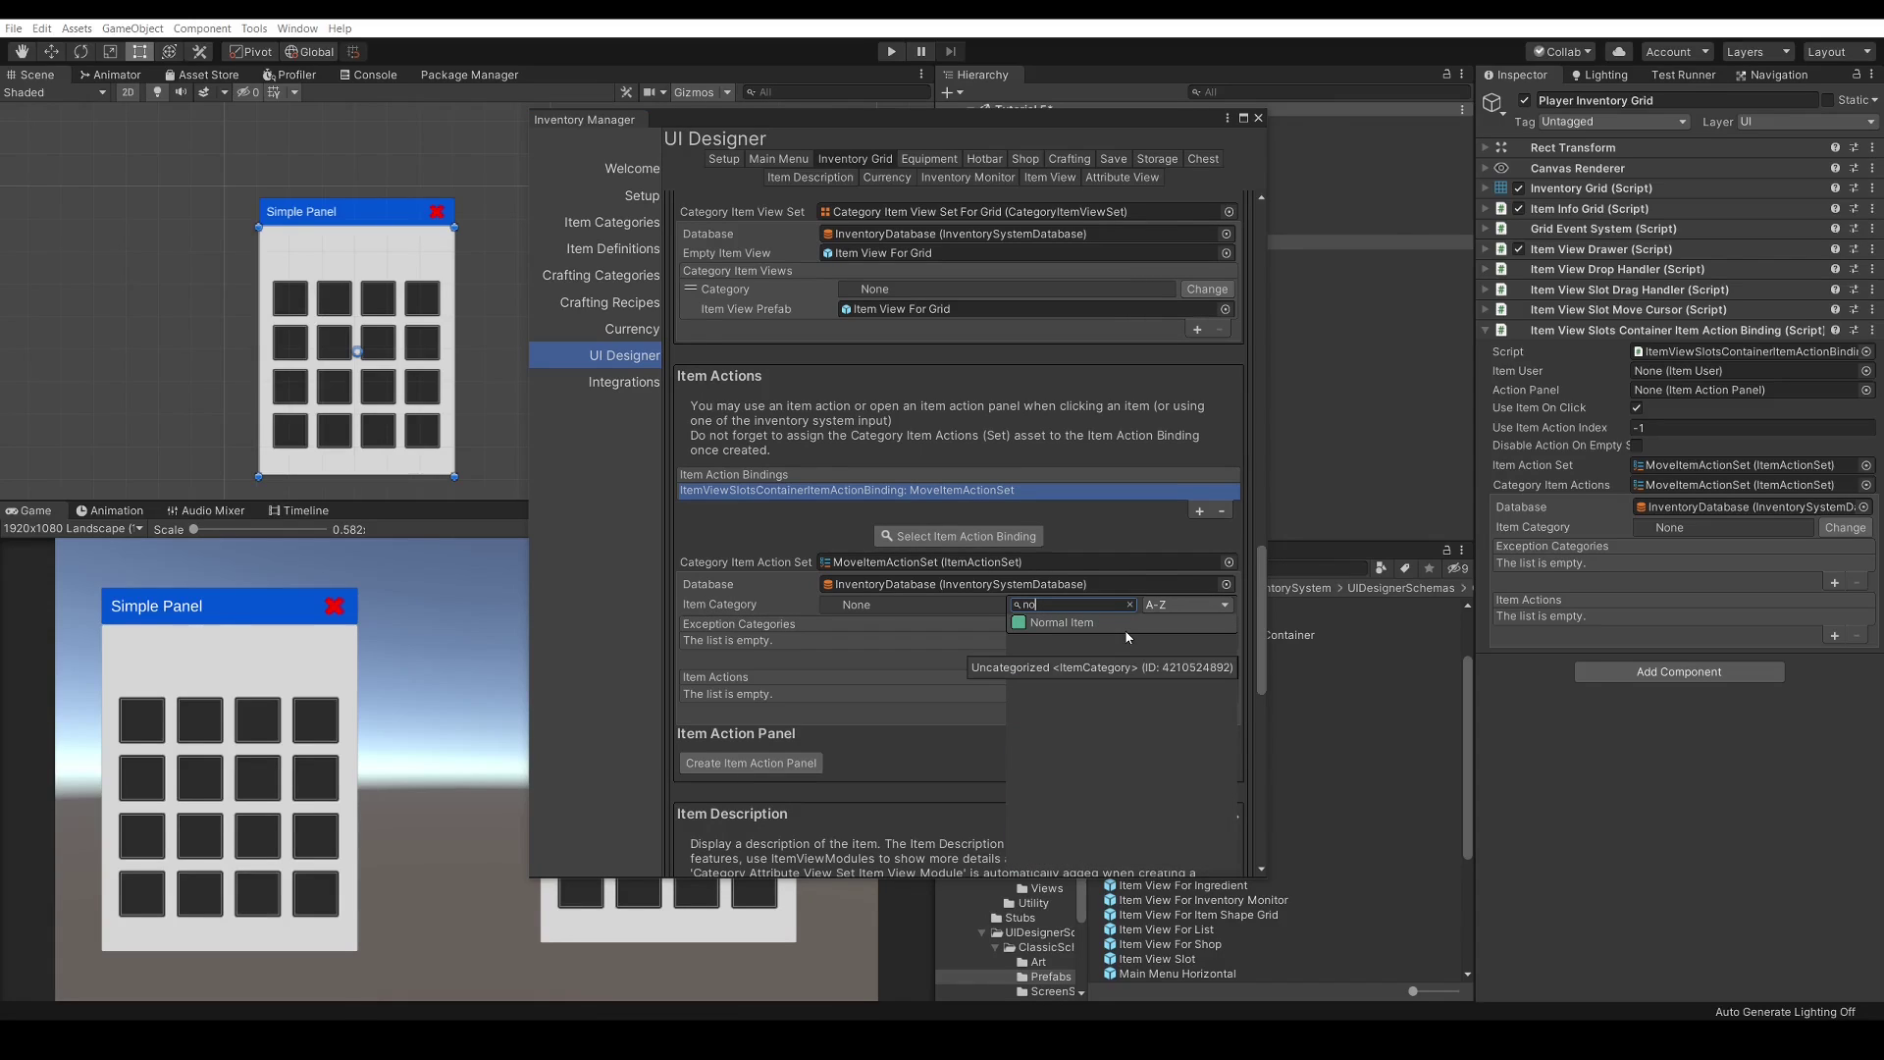
left_click(1124, 624)
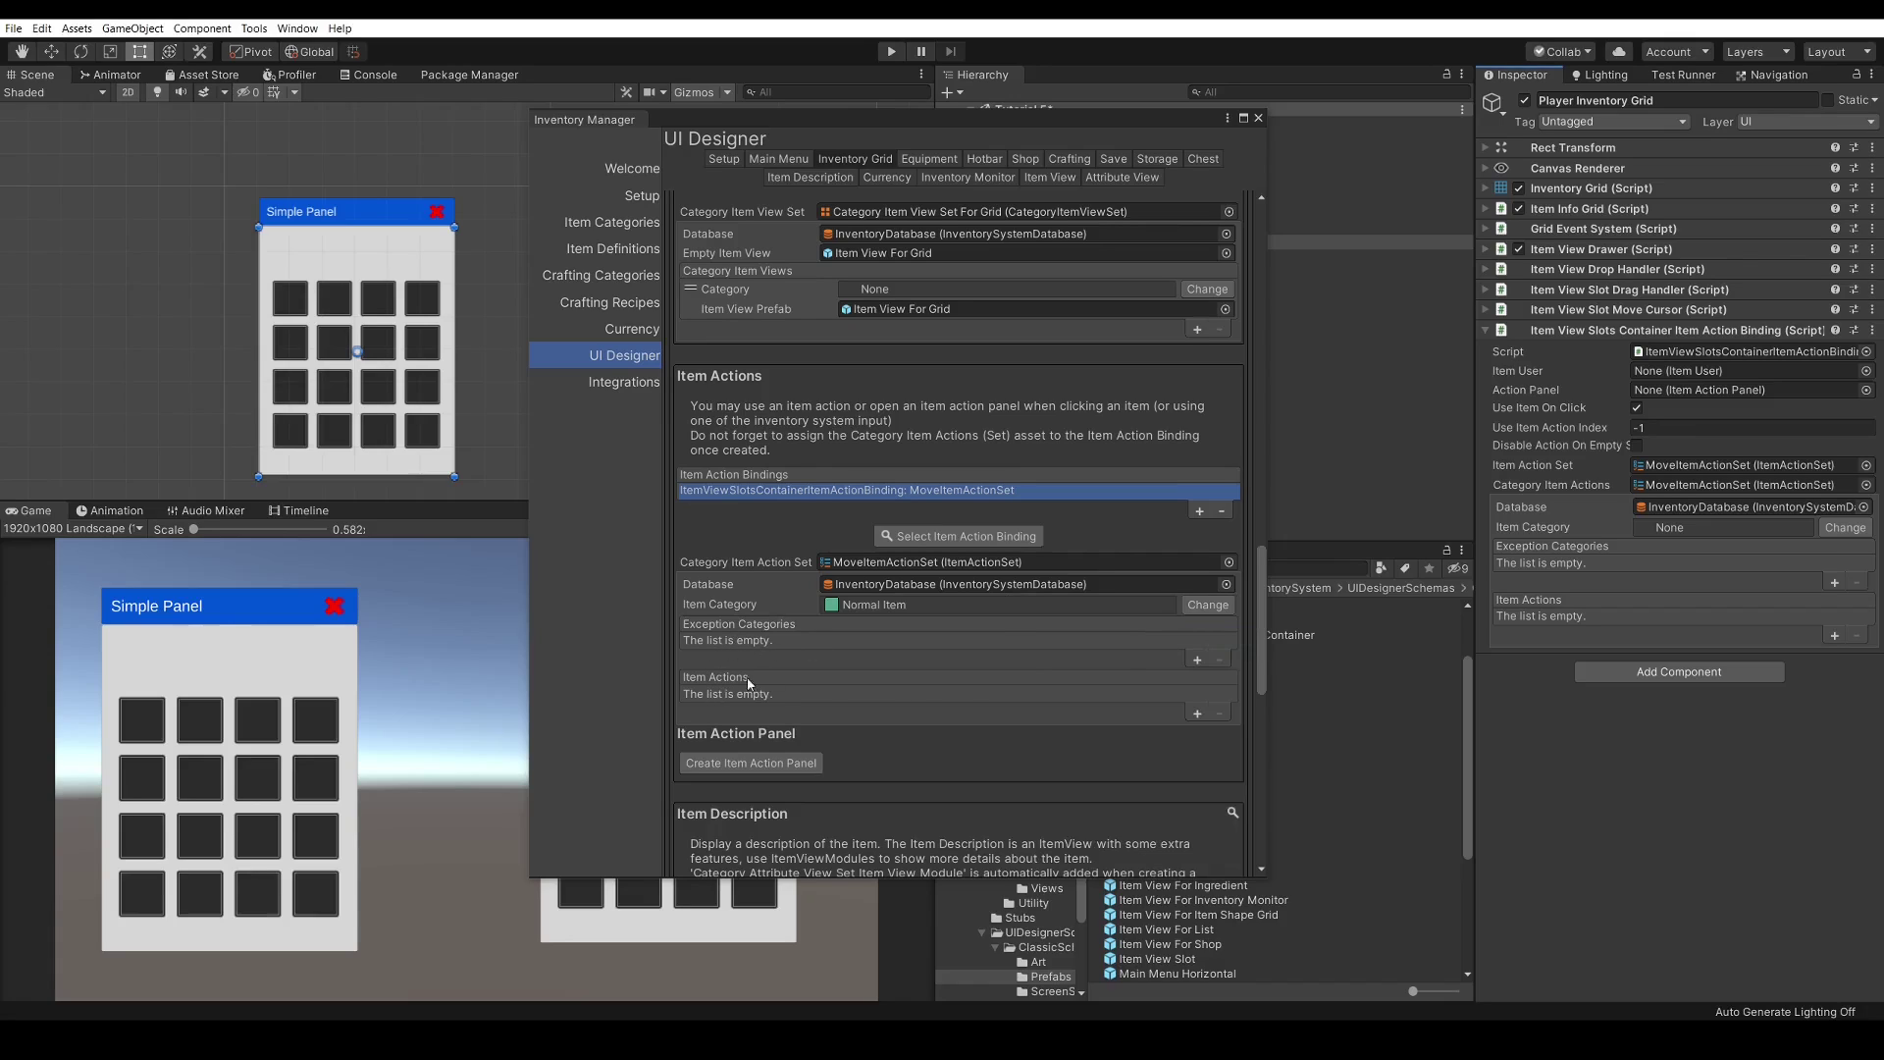
Add a Move Item Action to the set and show its fields
left_click(1198, 716)
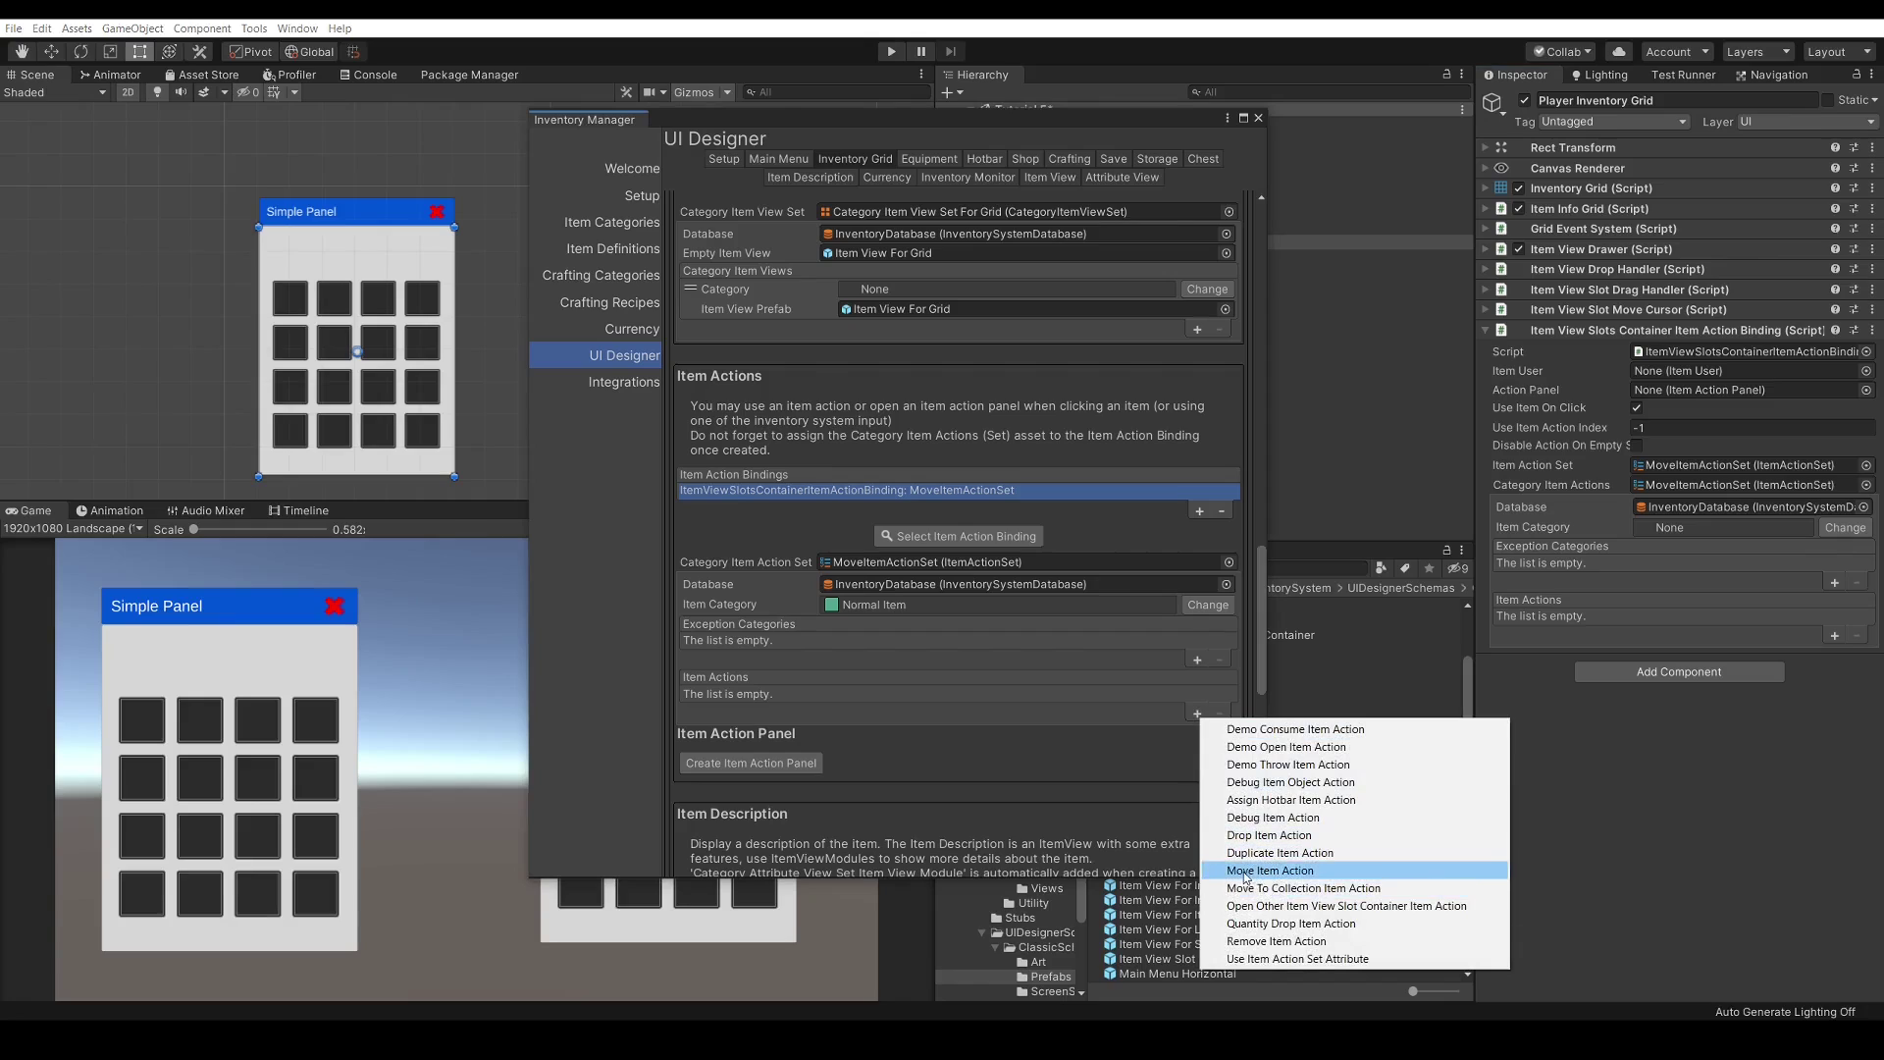
left_click(1321, 872)
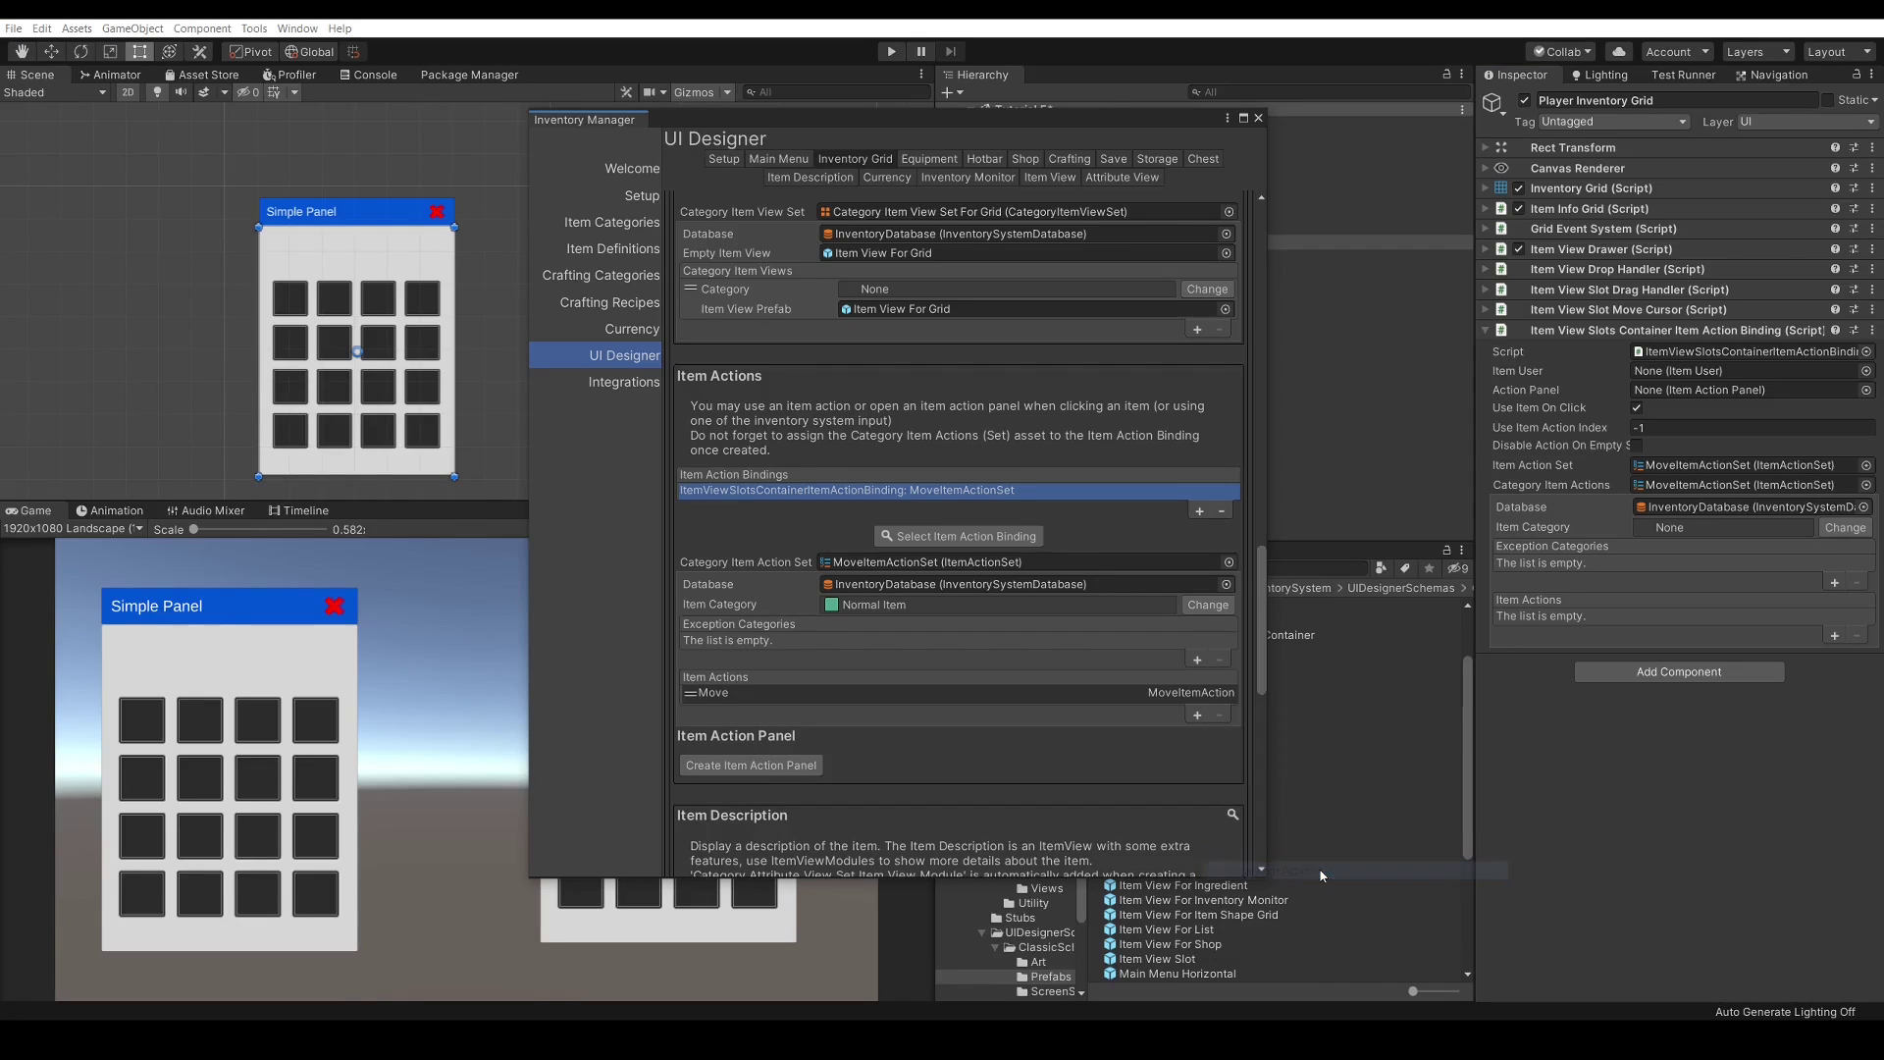
left_click(1014, 694)
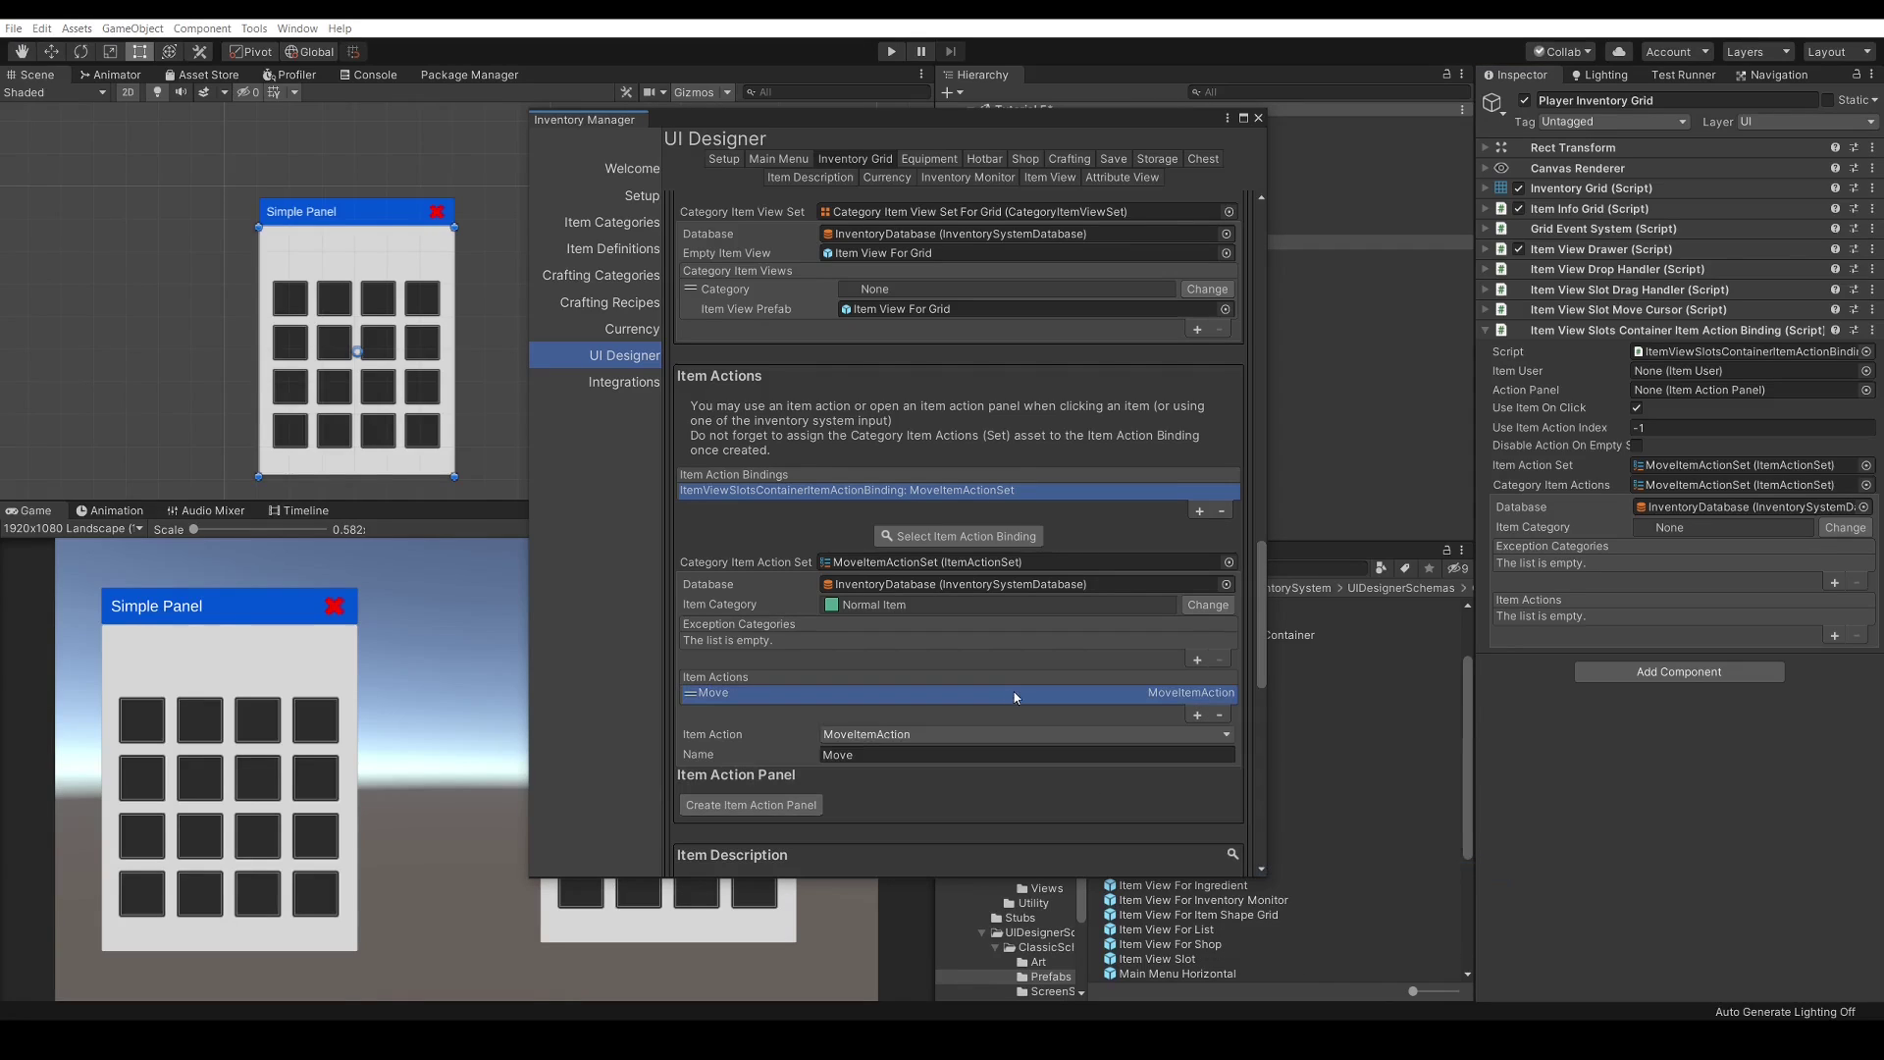
scroll(798, 722, "down", 1)
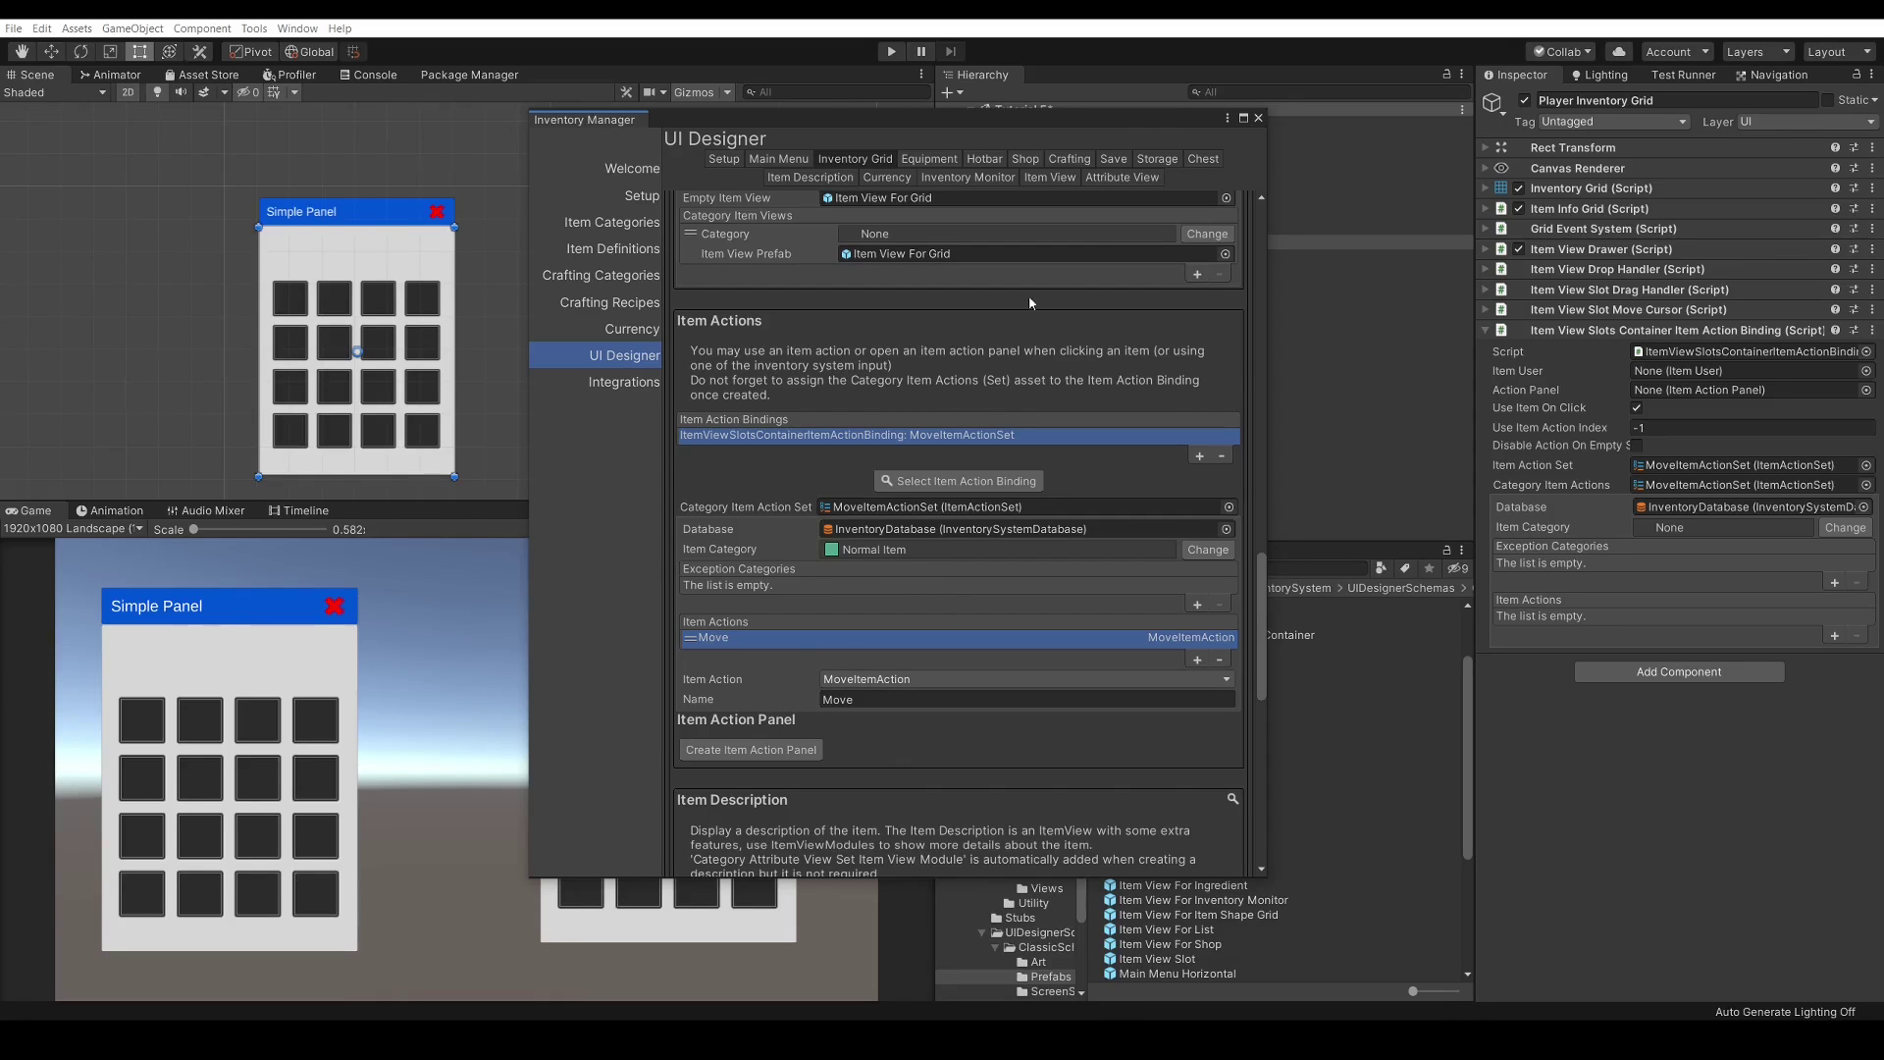
Enter Play mode and Smart Open the Player Inventory Grid Panel
left_click_drag(1103, 119, 1582, 279)
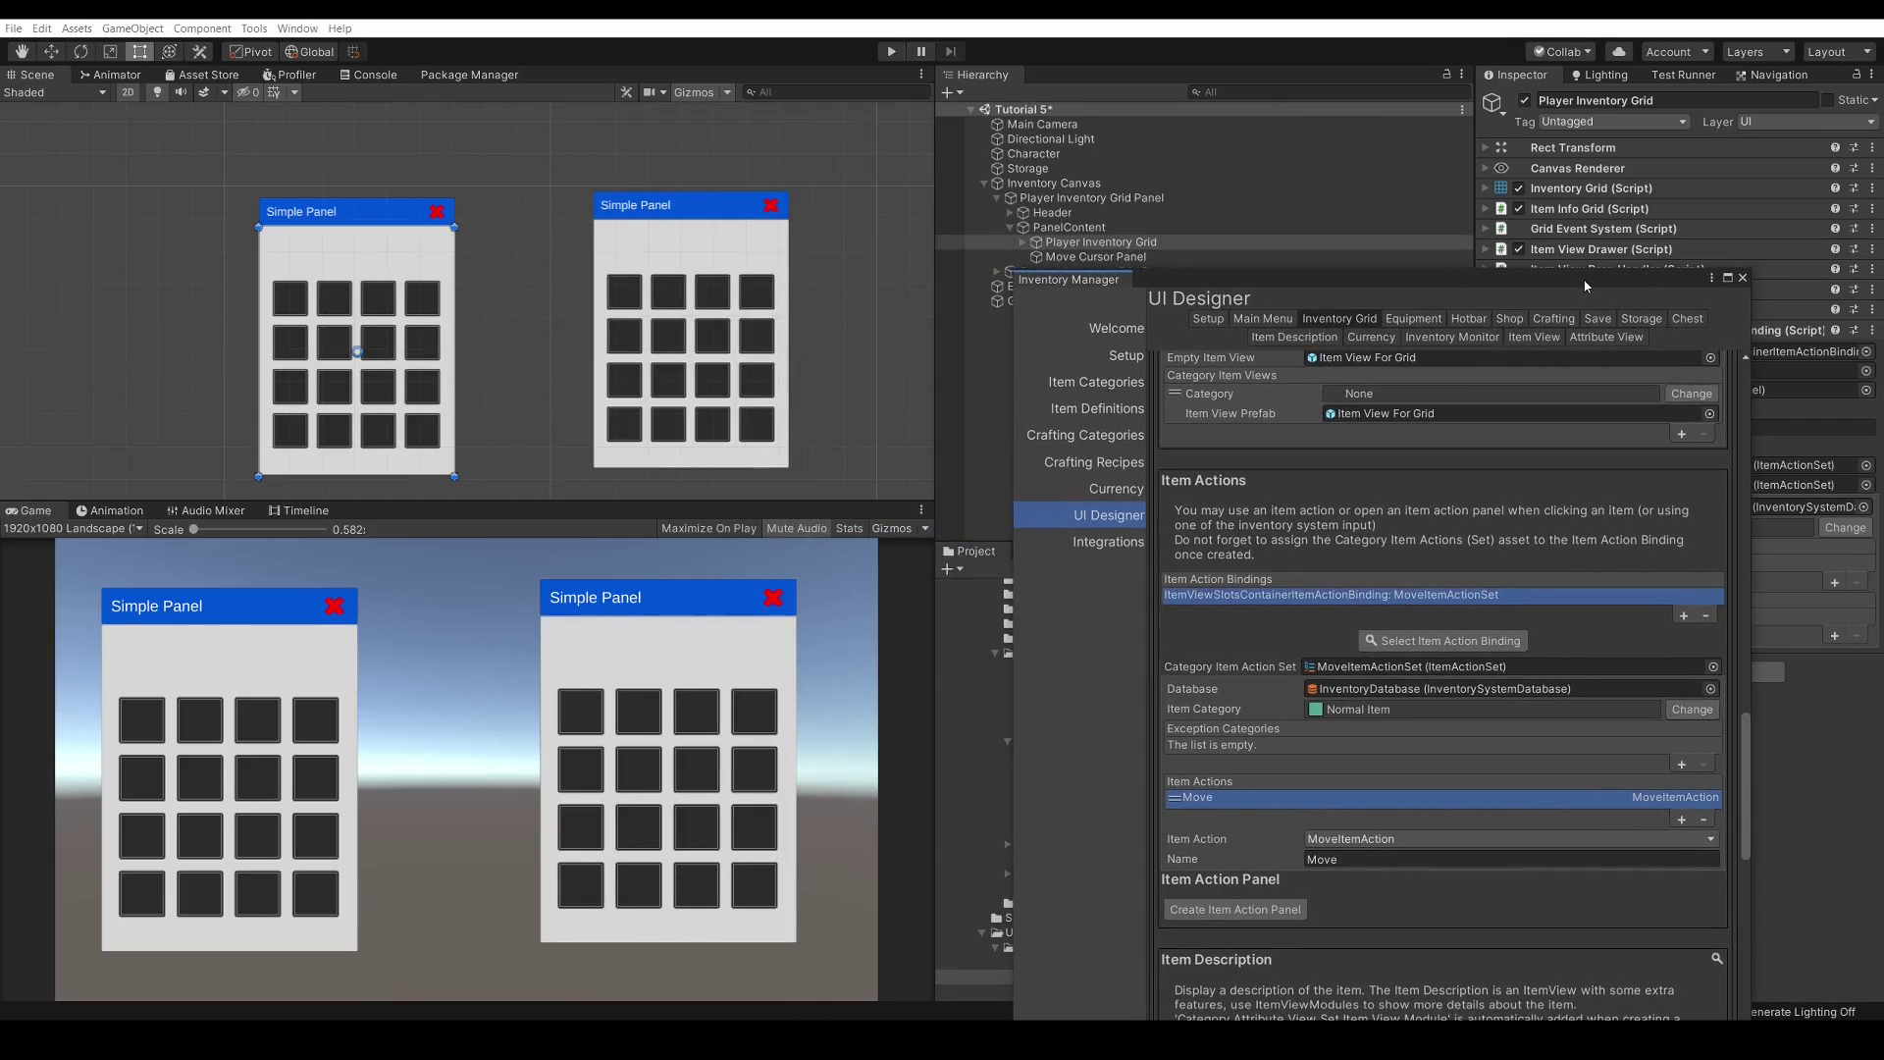
left_click(891, 52)
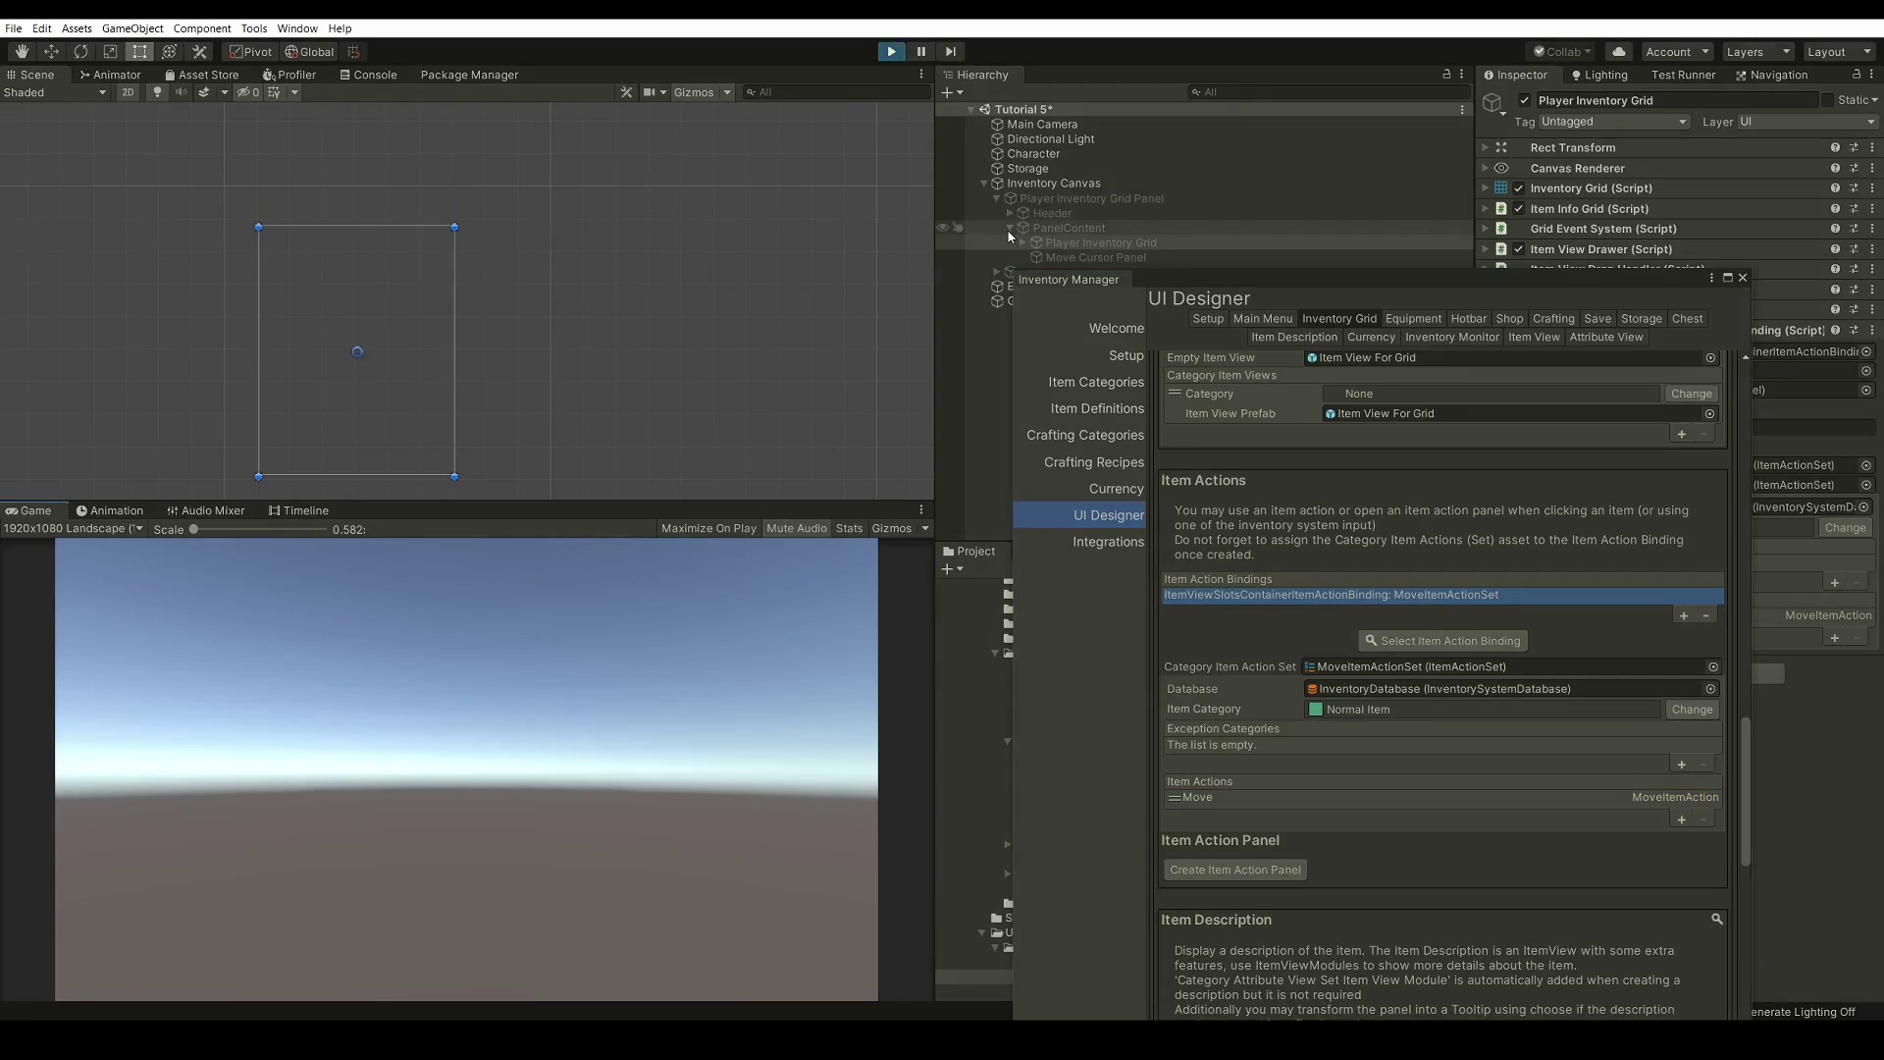
left_click(1029, 202)
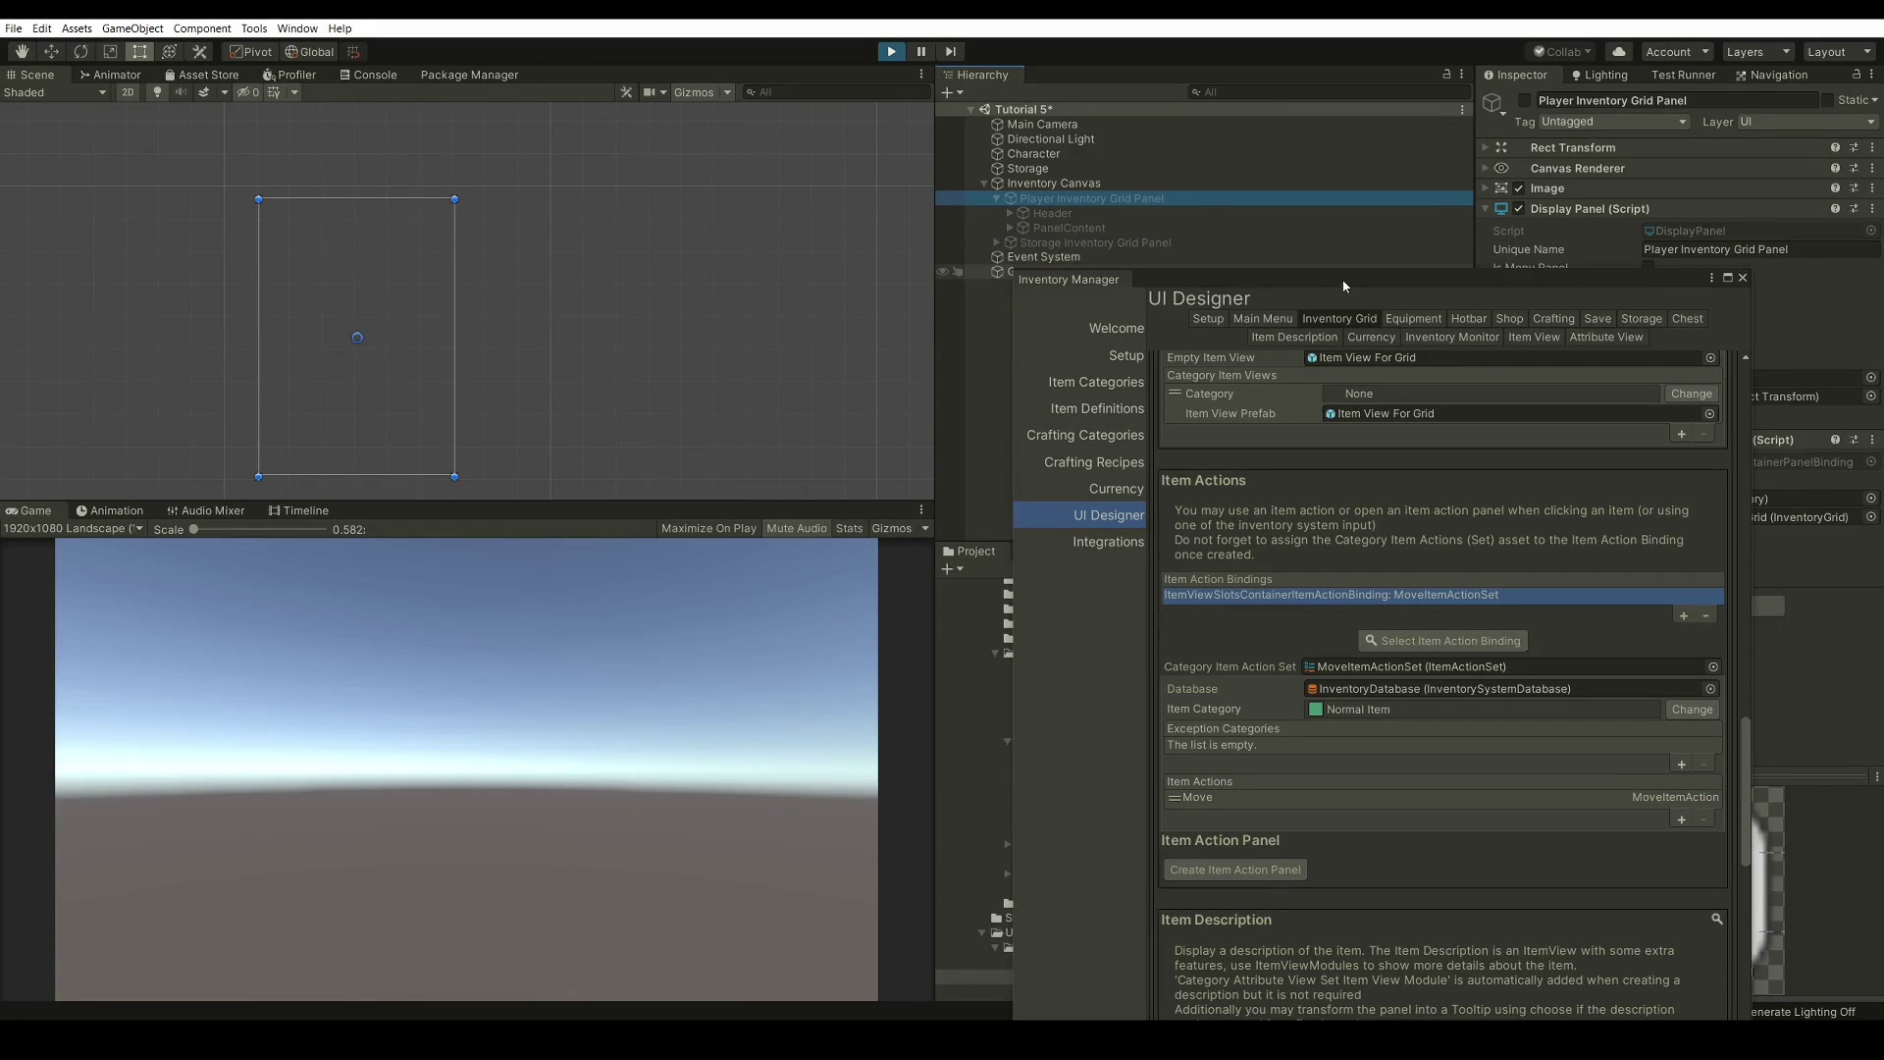
right_click(1586, 209)
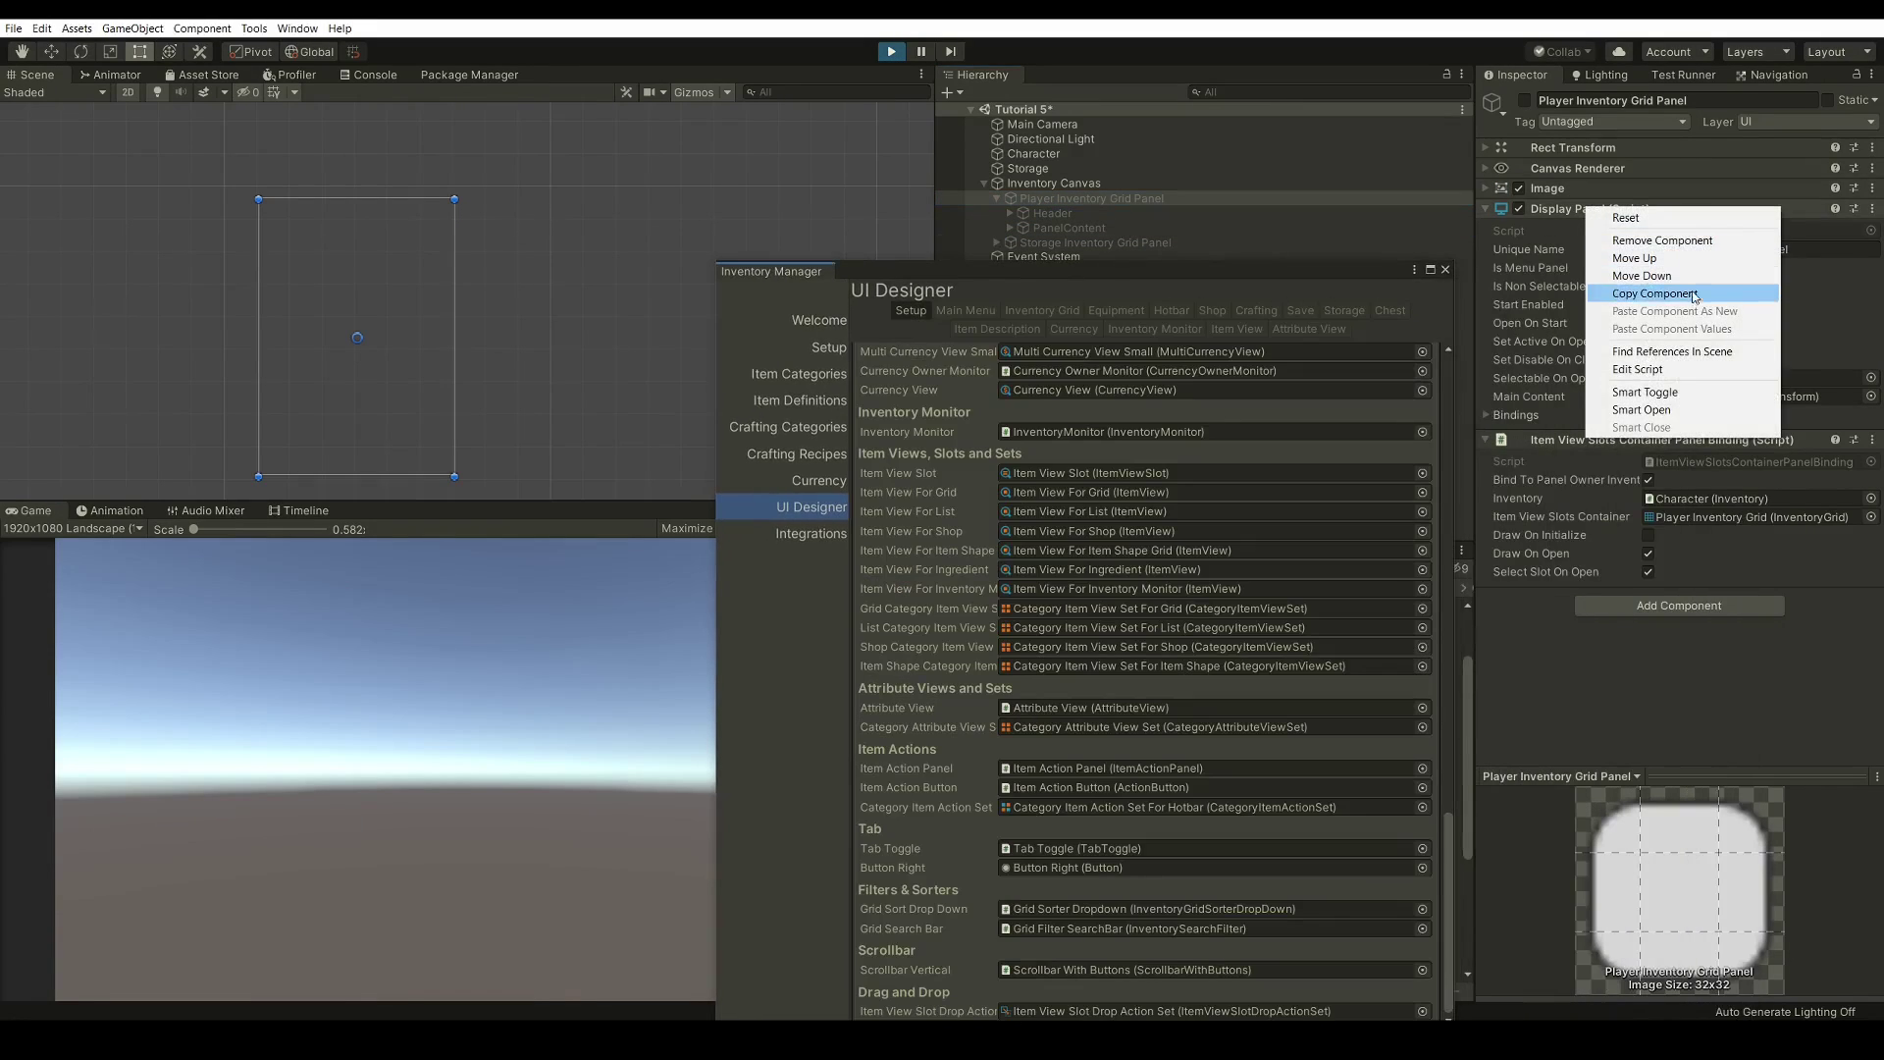
left_click(1646, 411)
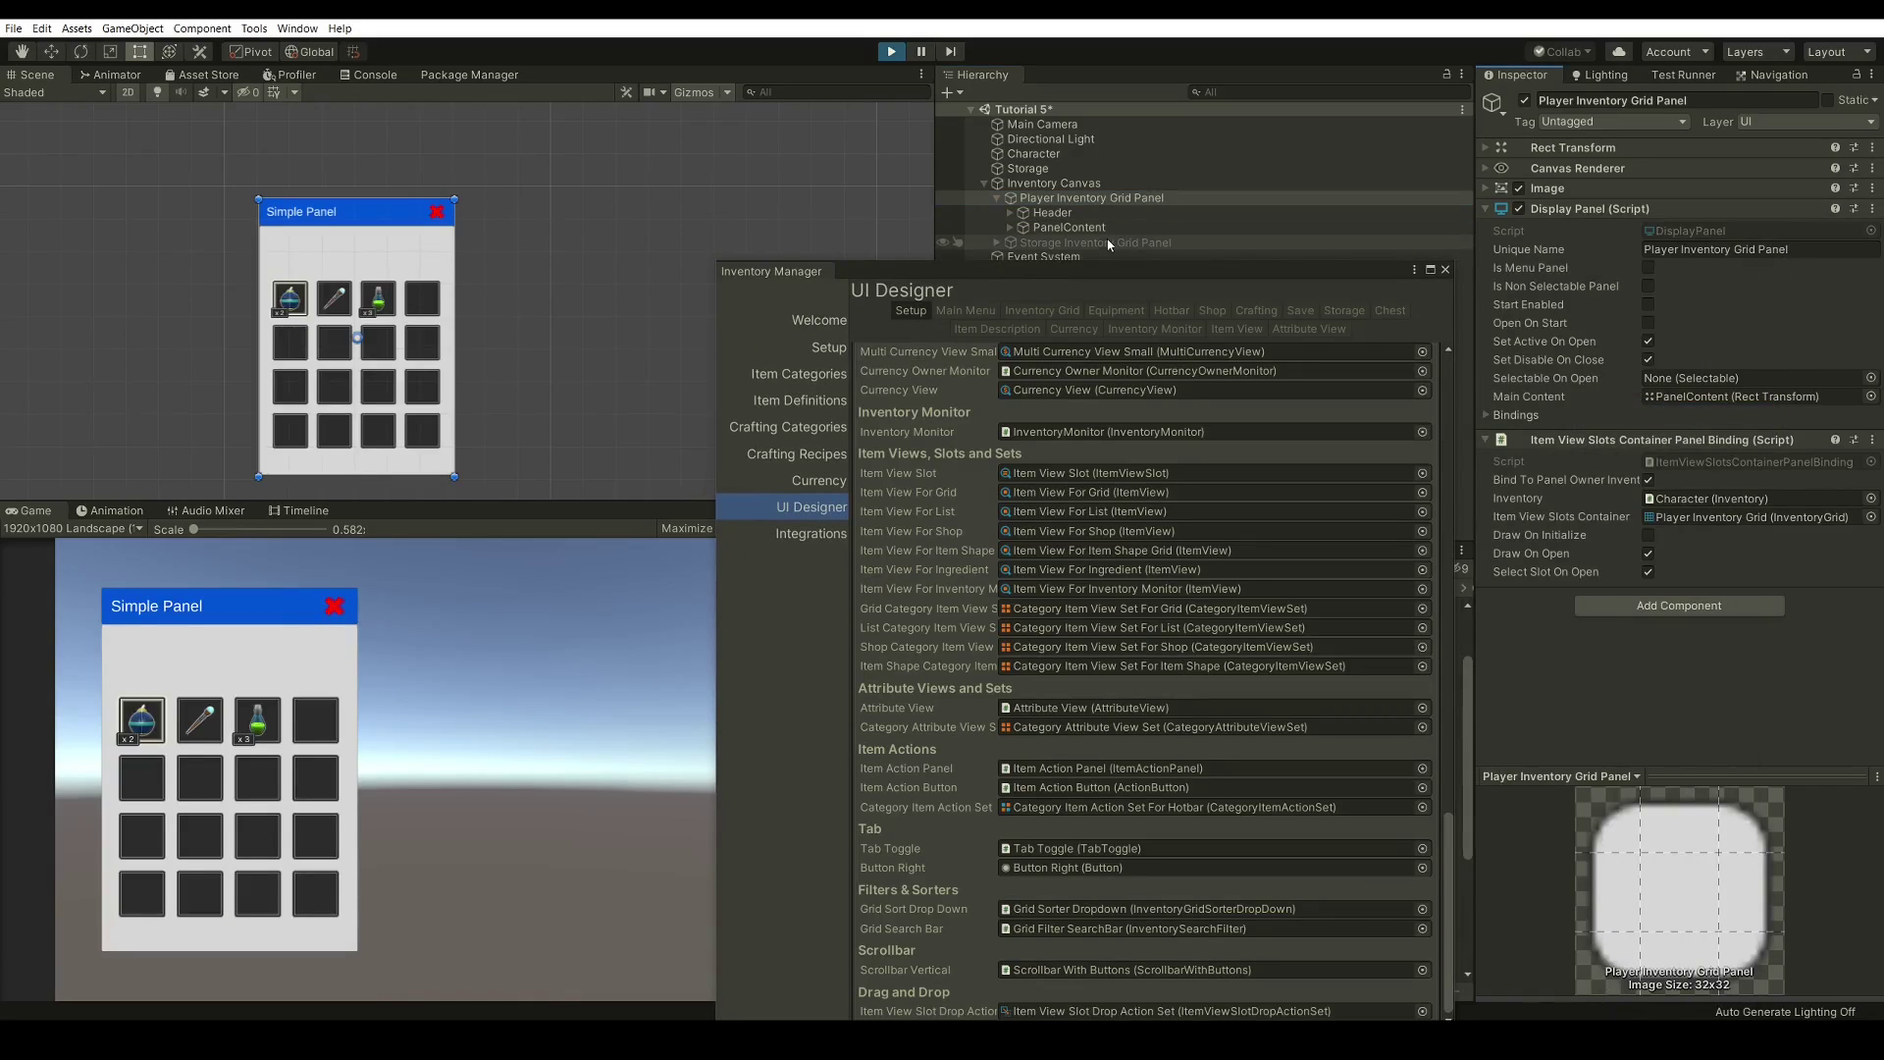
Smart Open the Storage Inventory Grid Panel, then drag the three-potion stack to another player slot
left_click(1089, 242)
right_click(1585, 208)
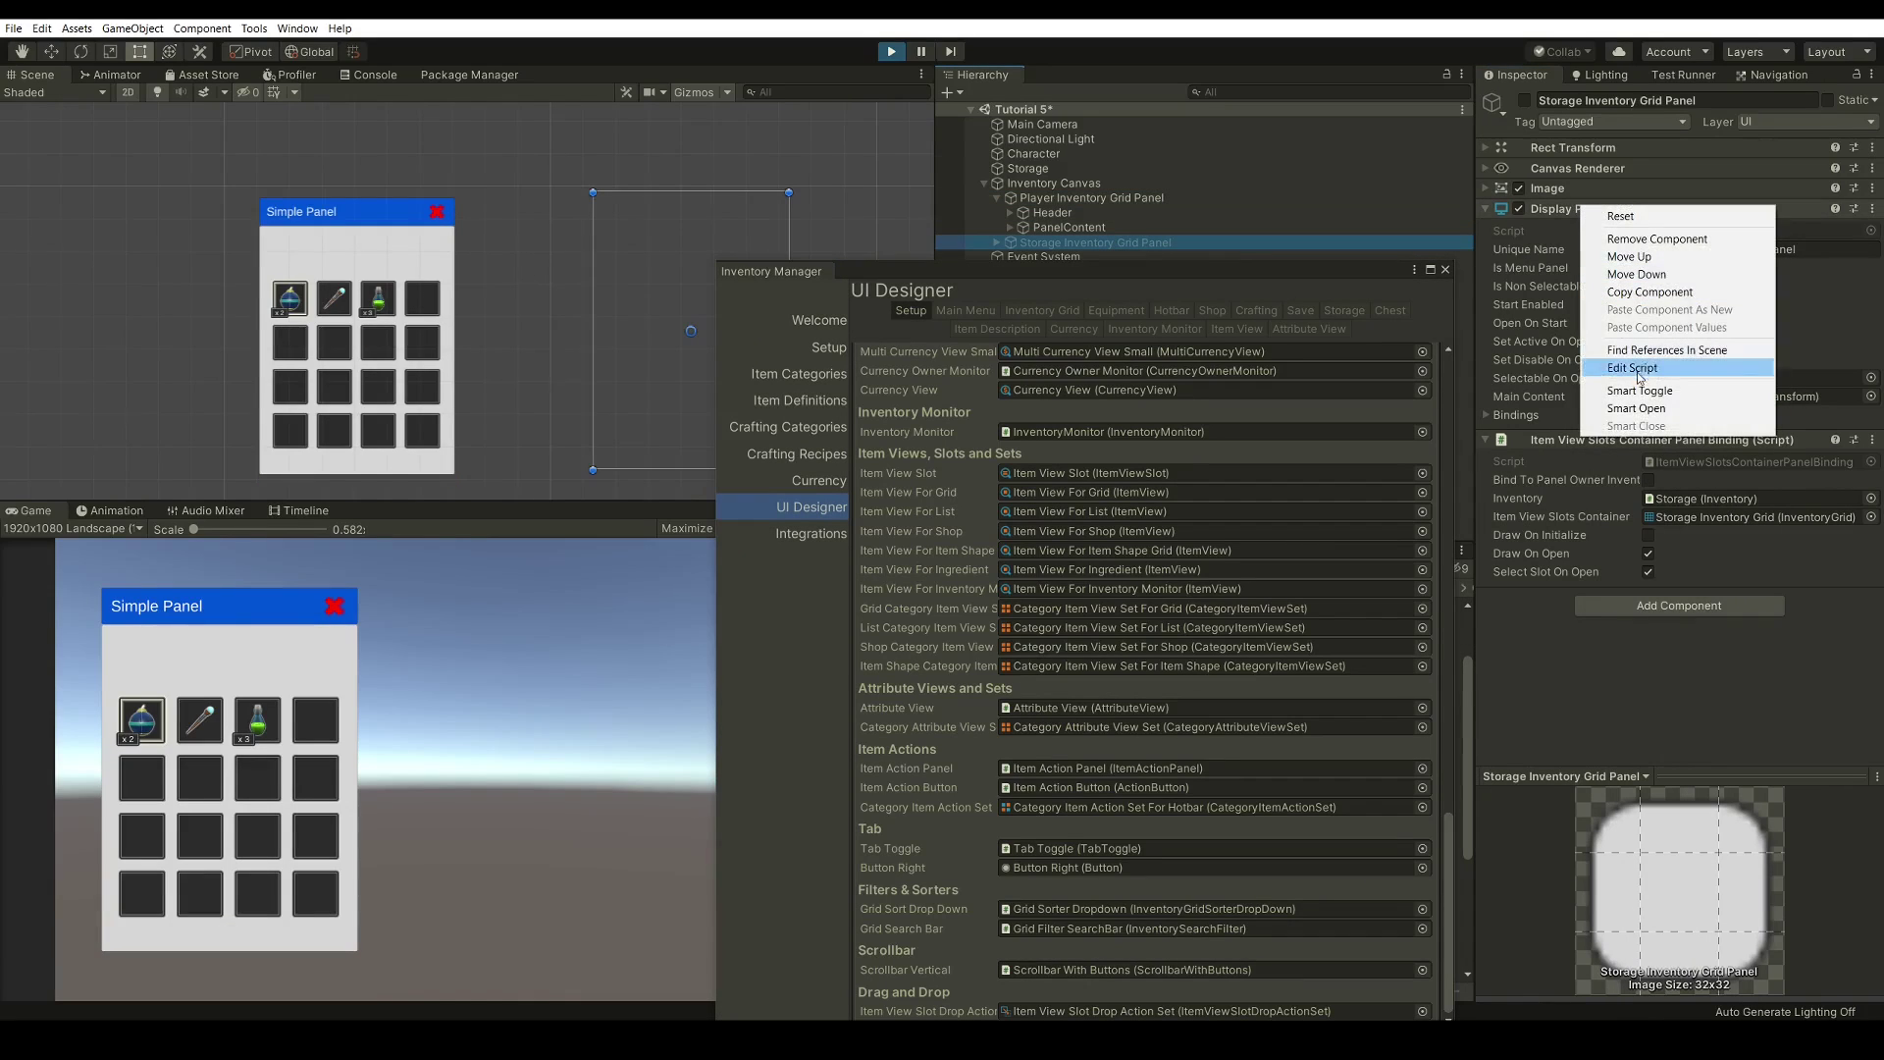
left_click(1646, 411)
left_click_drag(1204, 276, 1512, 275)
left_click_drag(257, 721, 255, 788)
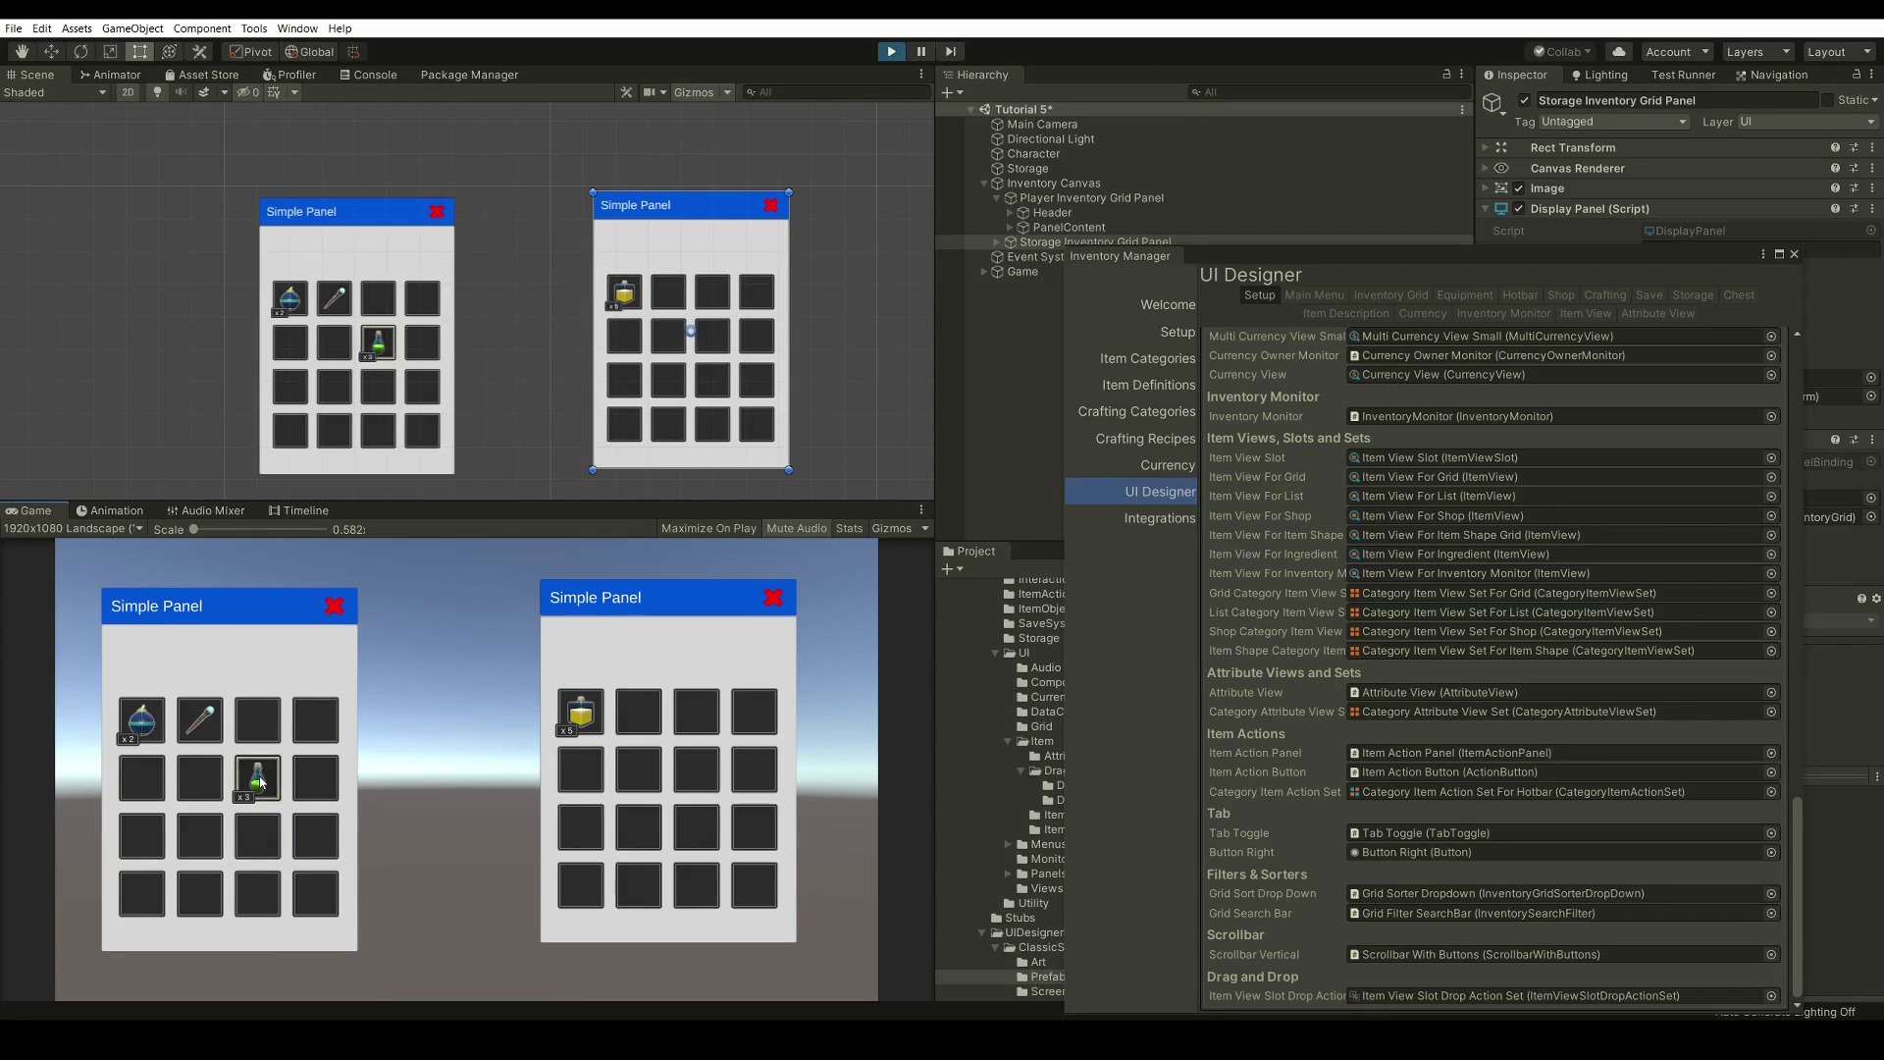
Move the held green potion slot to slot with the arrow keys, ending top-right
key("Right")
key("Up")
key("Left")
key("Left")
key("Down")
key("Down")
key("Right")
key("Right")
key("Down")
key("Left")
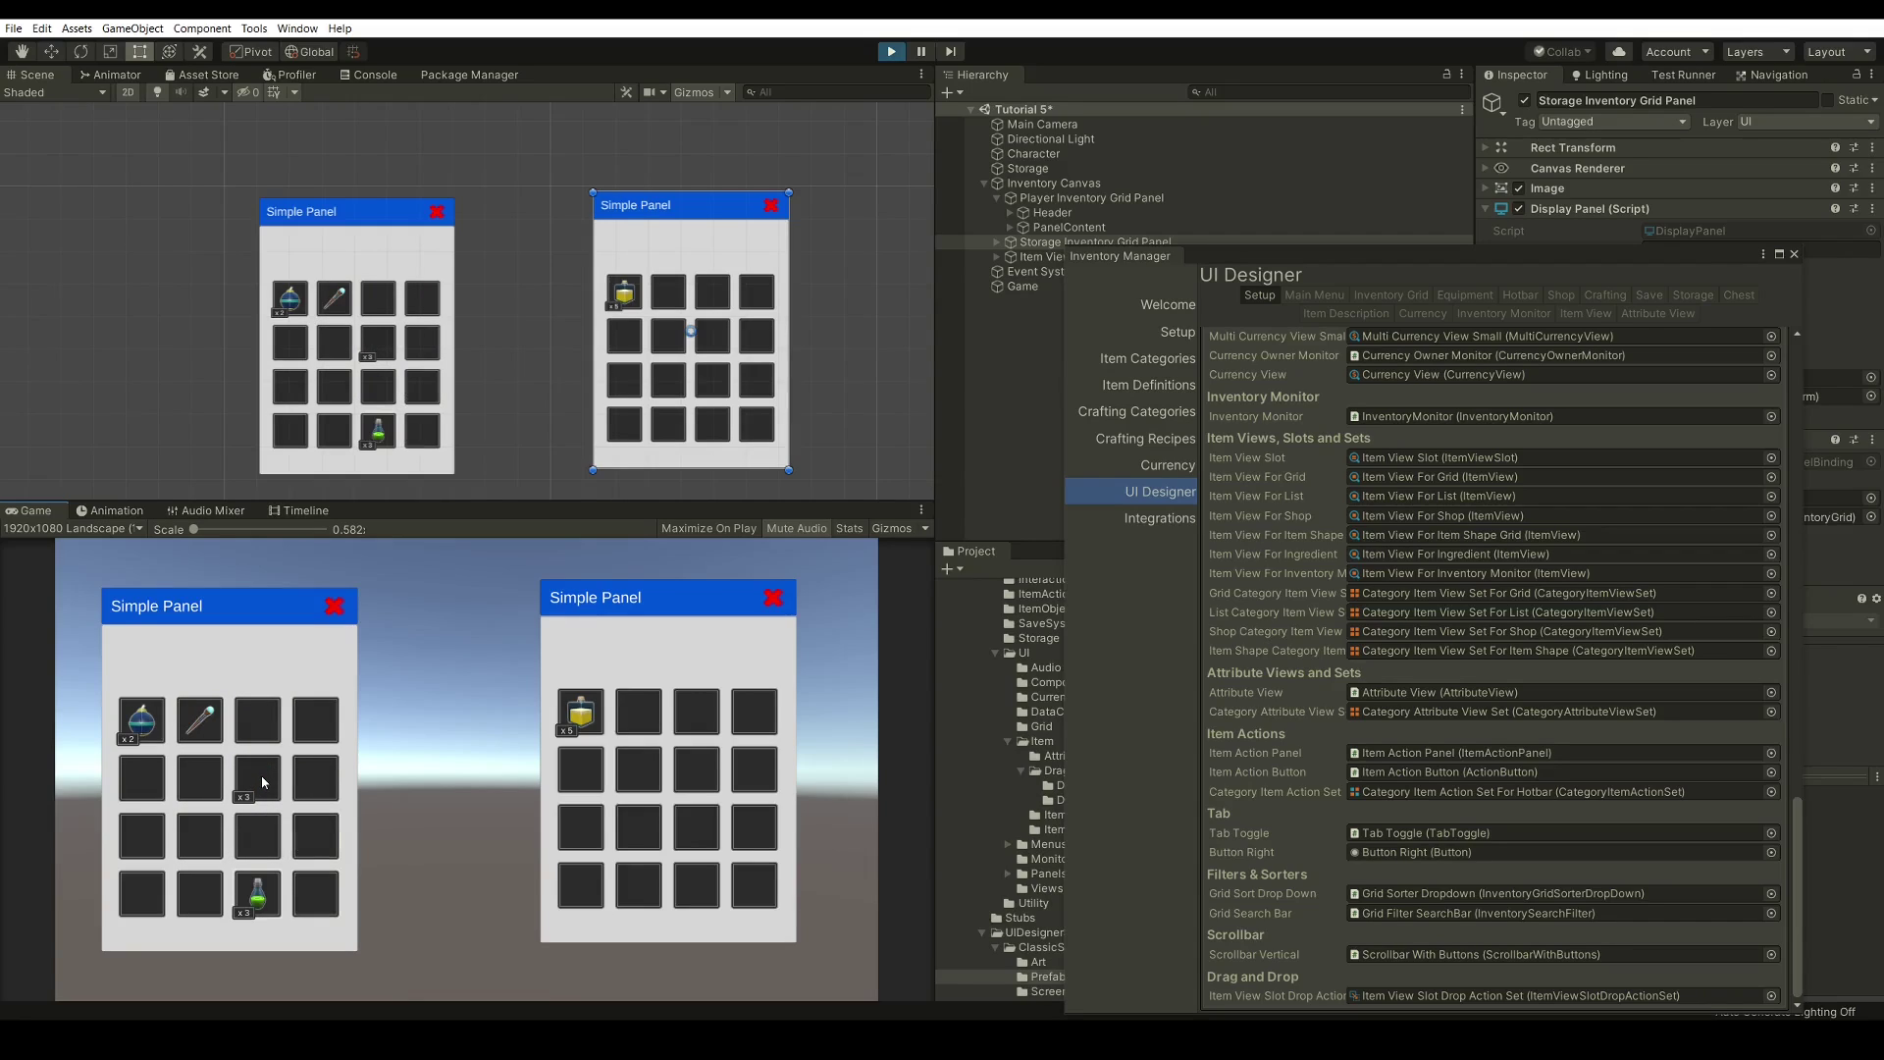
key("Up")
key("Right")
key("Down")
key("Up")
key("Left")
key("Left")
key("Left")
key("Down")
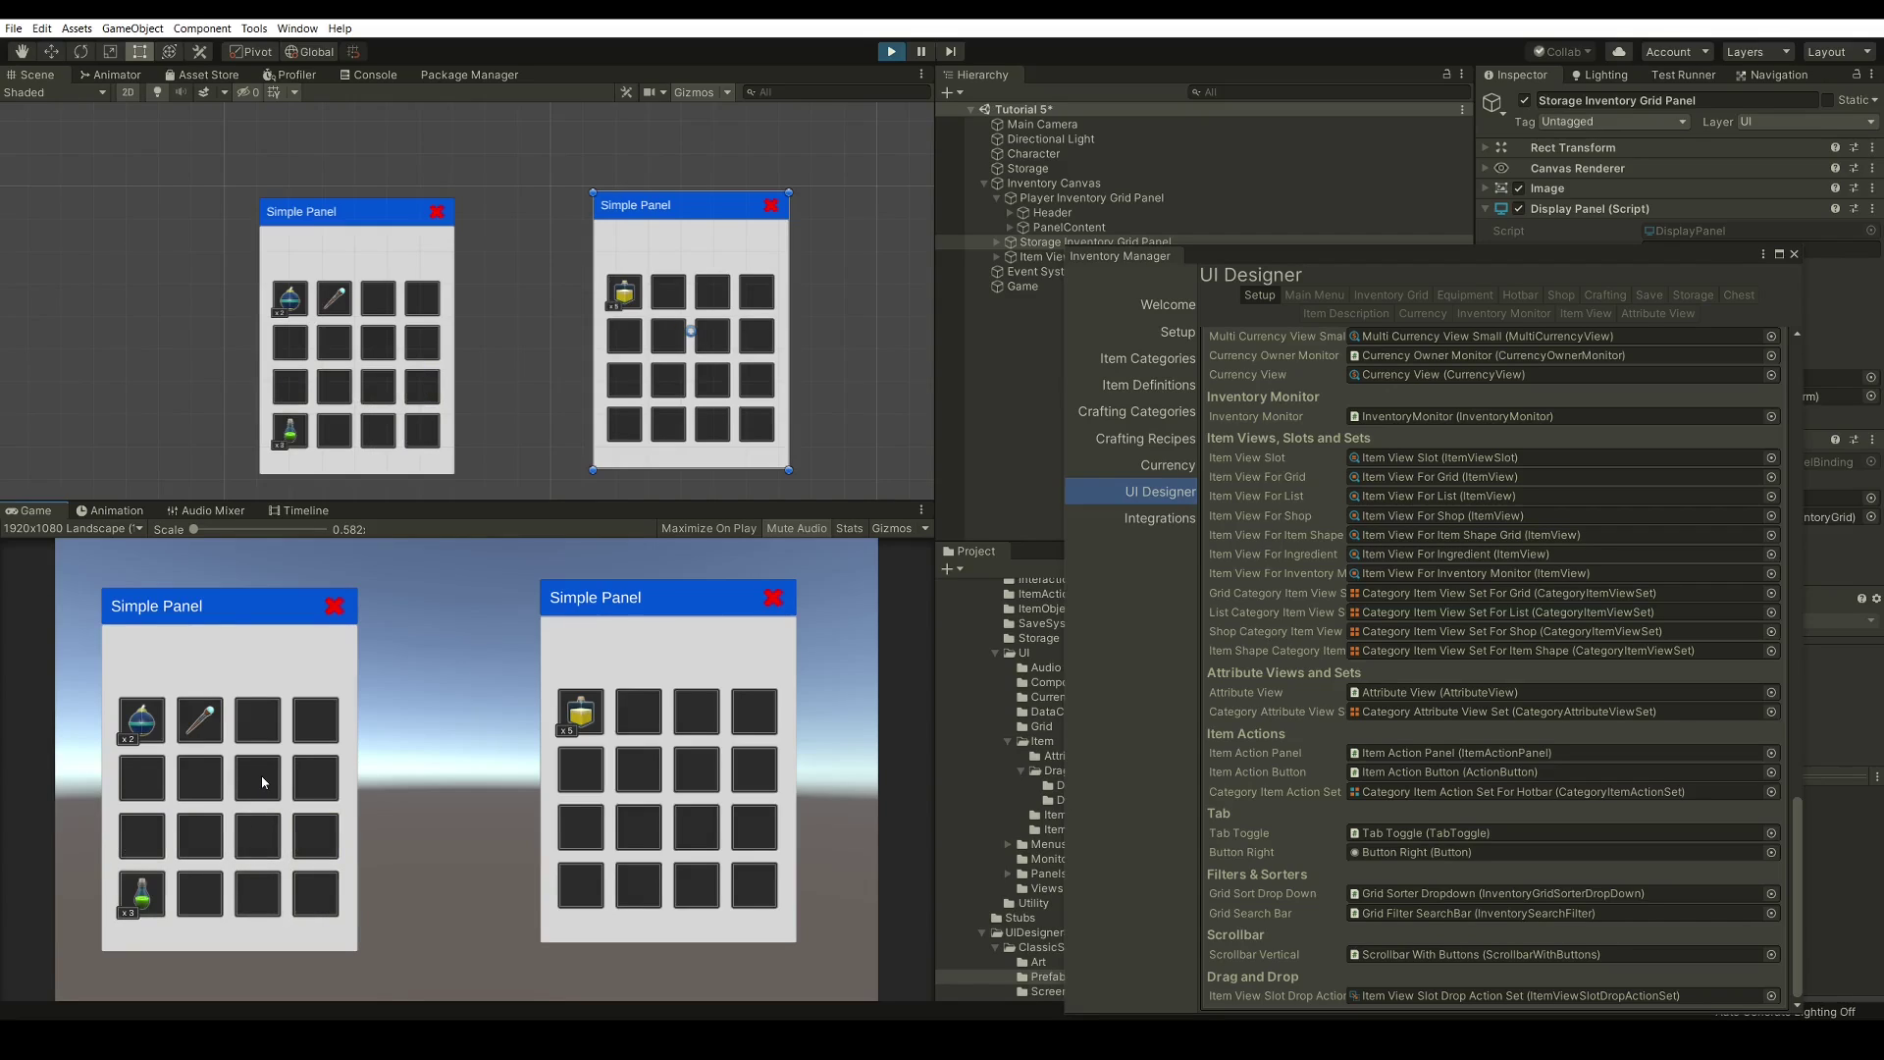
key("Up")
key("Right")
key("Right")
key("Right")
key("Up")
key("Down")
key("Left")
key("Left")
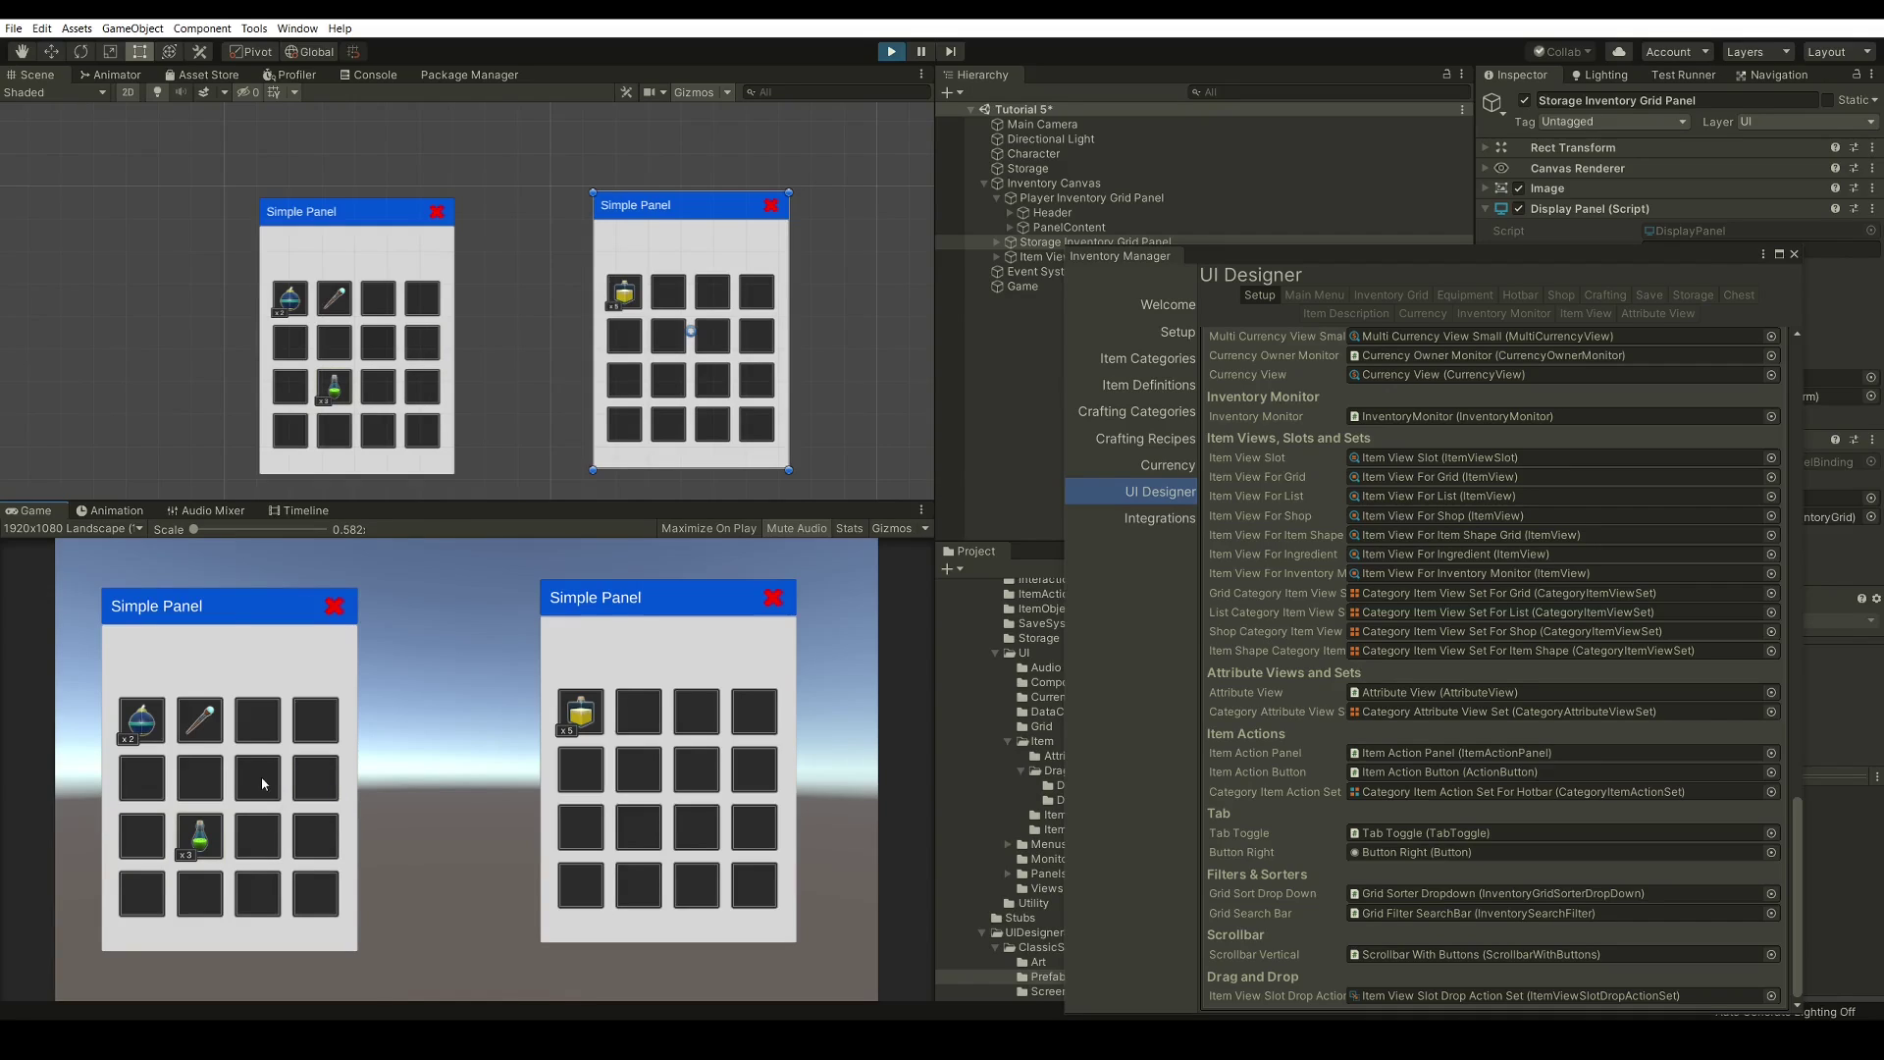
key("Right")
key("Right")
key("Up")
key("Down")
key("Down")
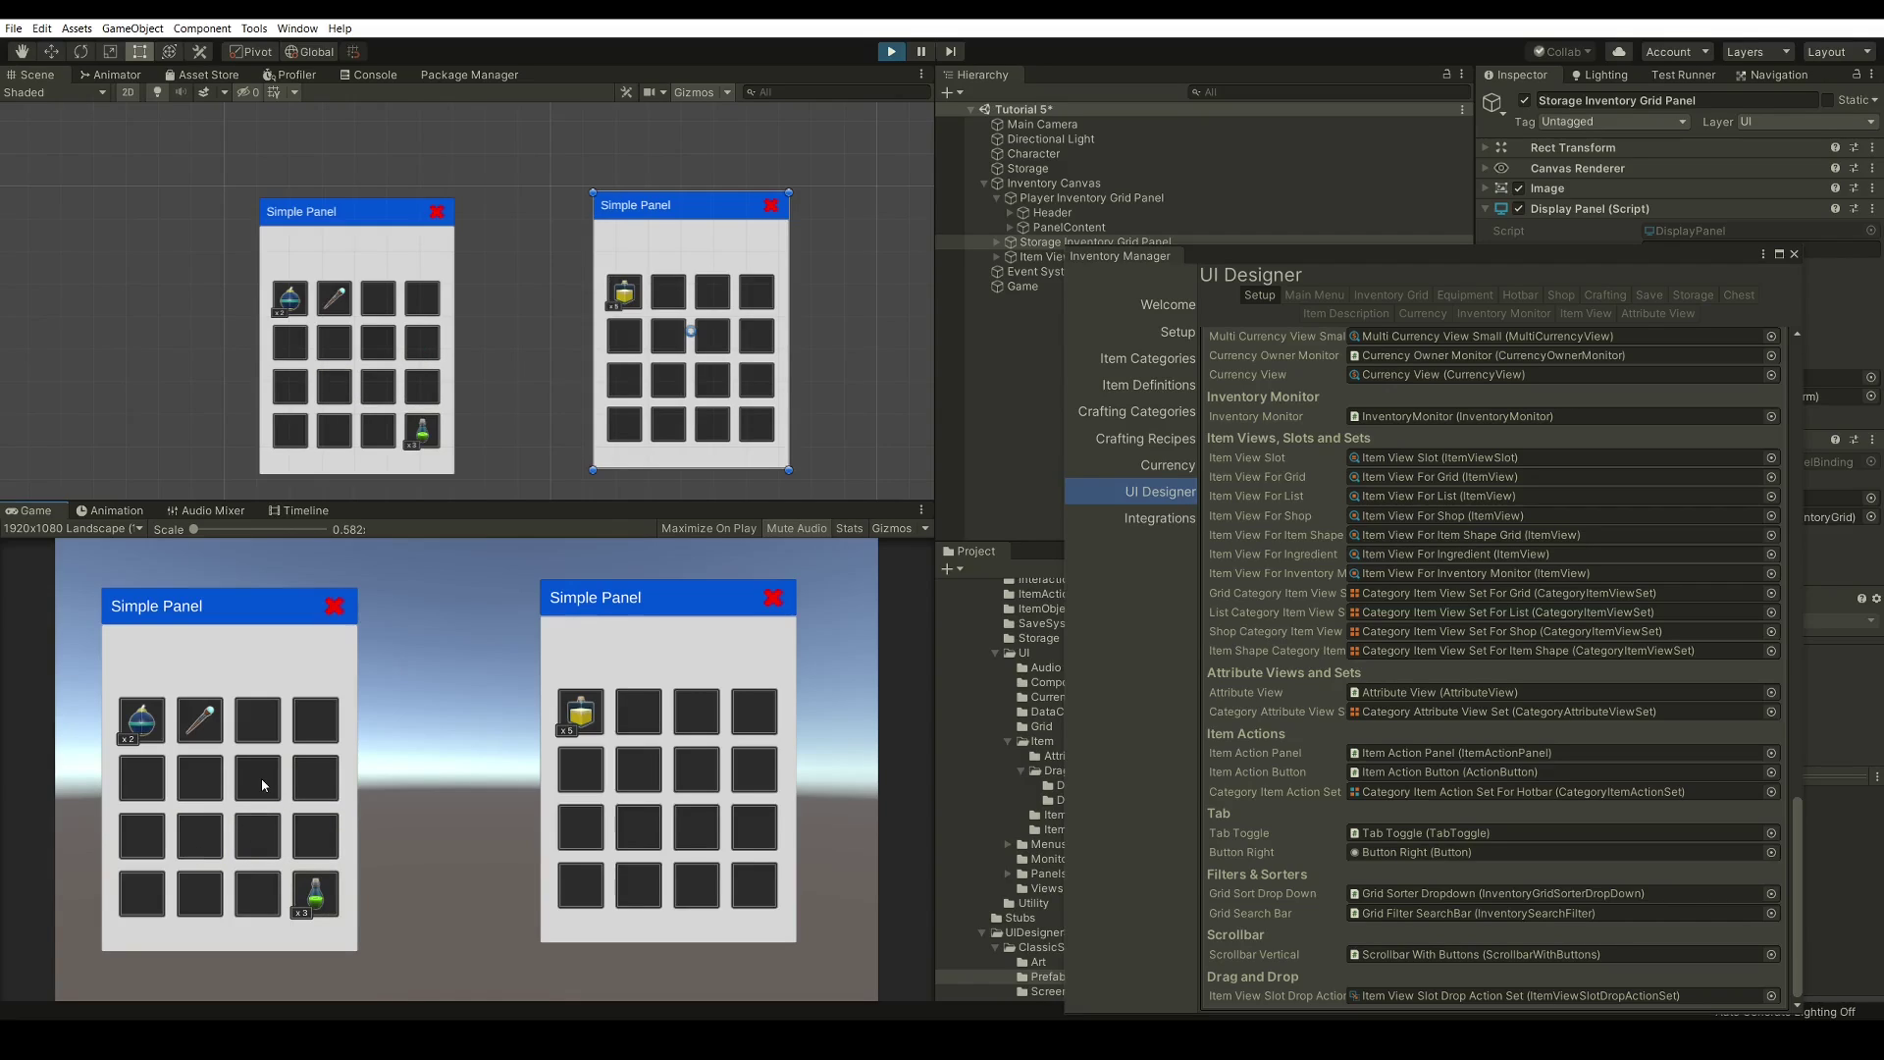
key("Down")
Stop Play and add the player grid's Item Action Binding to the Move Cursor's Unbind While Moving list
left_click(891, 51)
left_click_drag(1290, 259, 586, 149)
left_click(701, 182)
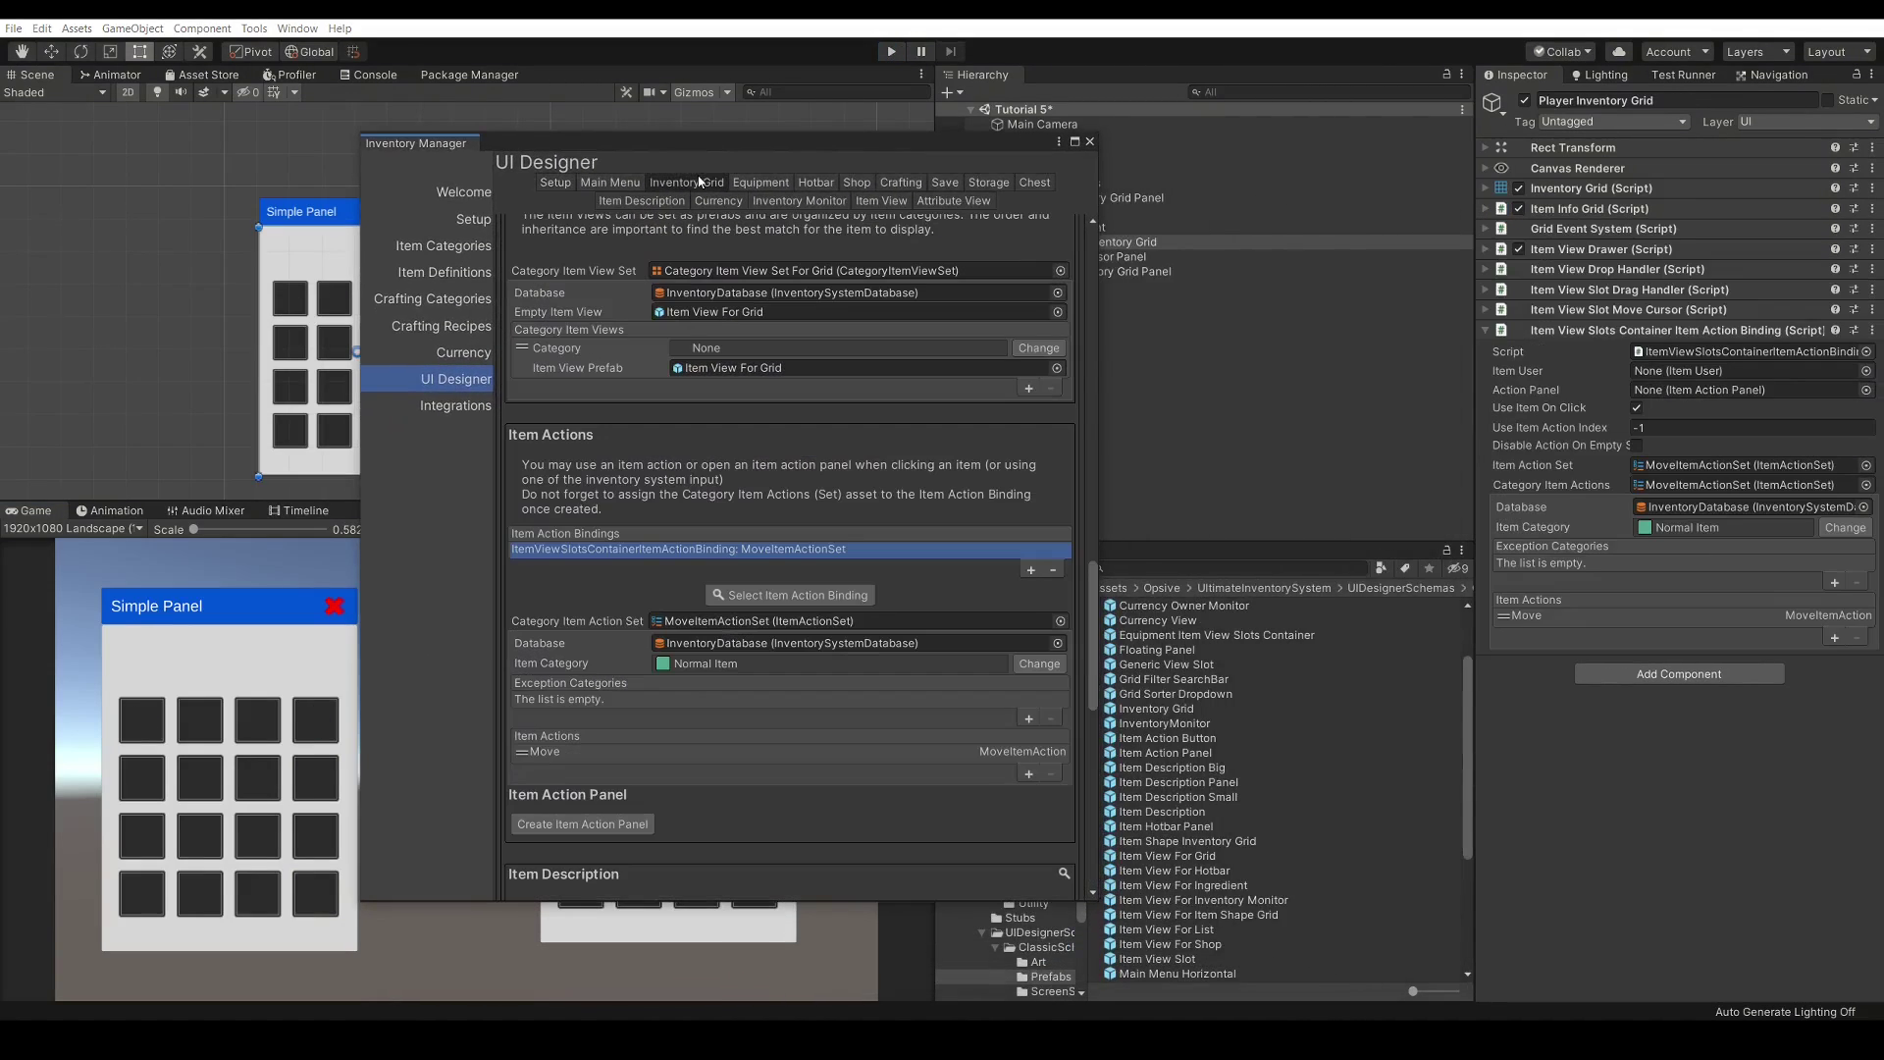
scroll(722, 606, "down", 15)
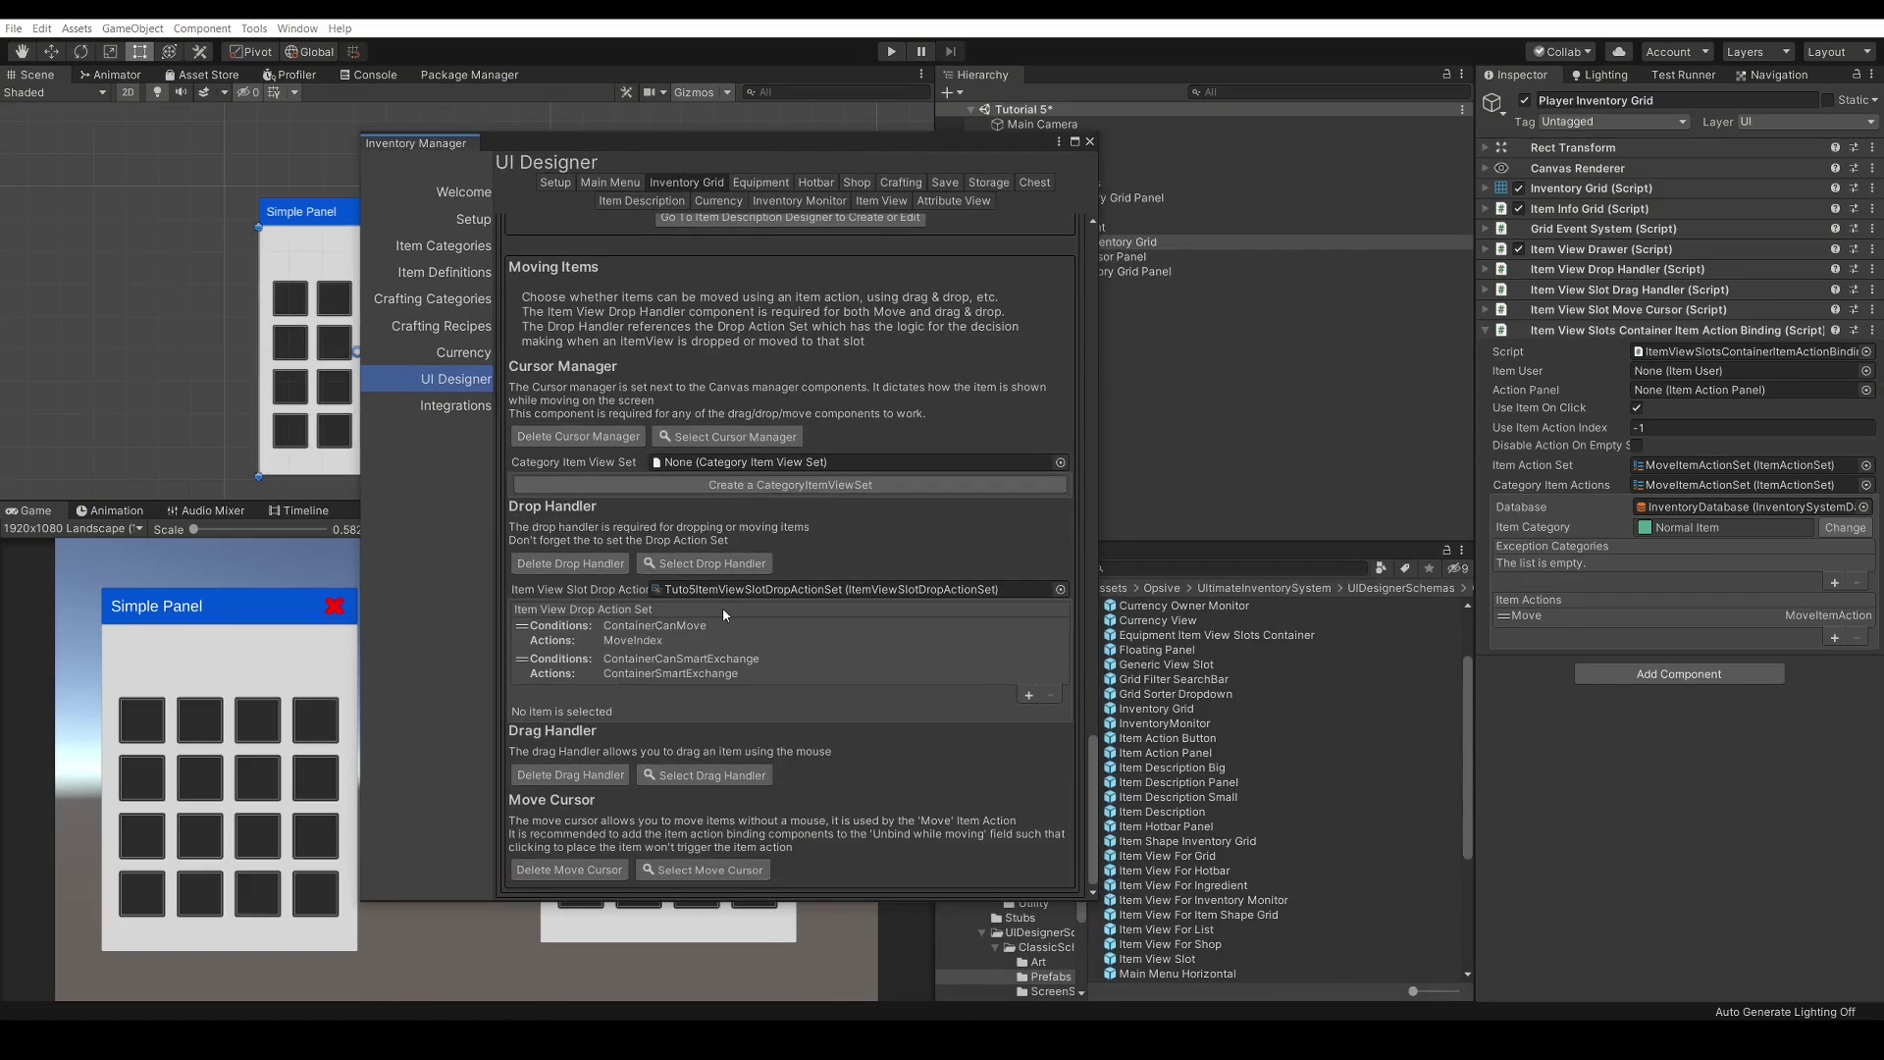
left_click(687, 868)
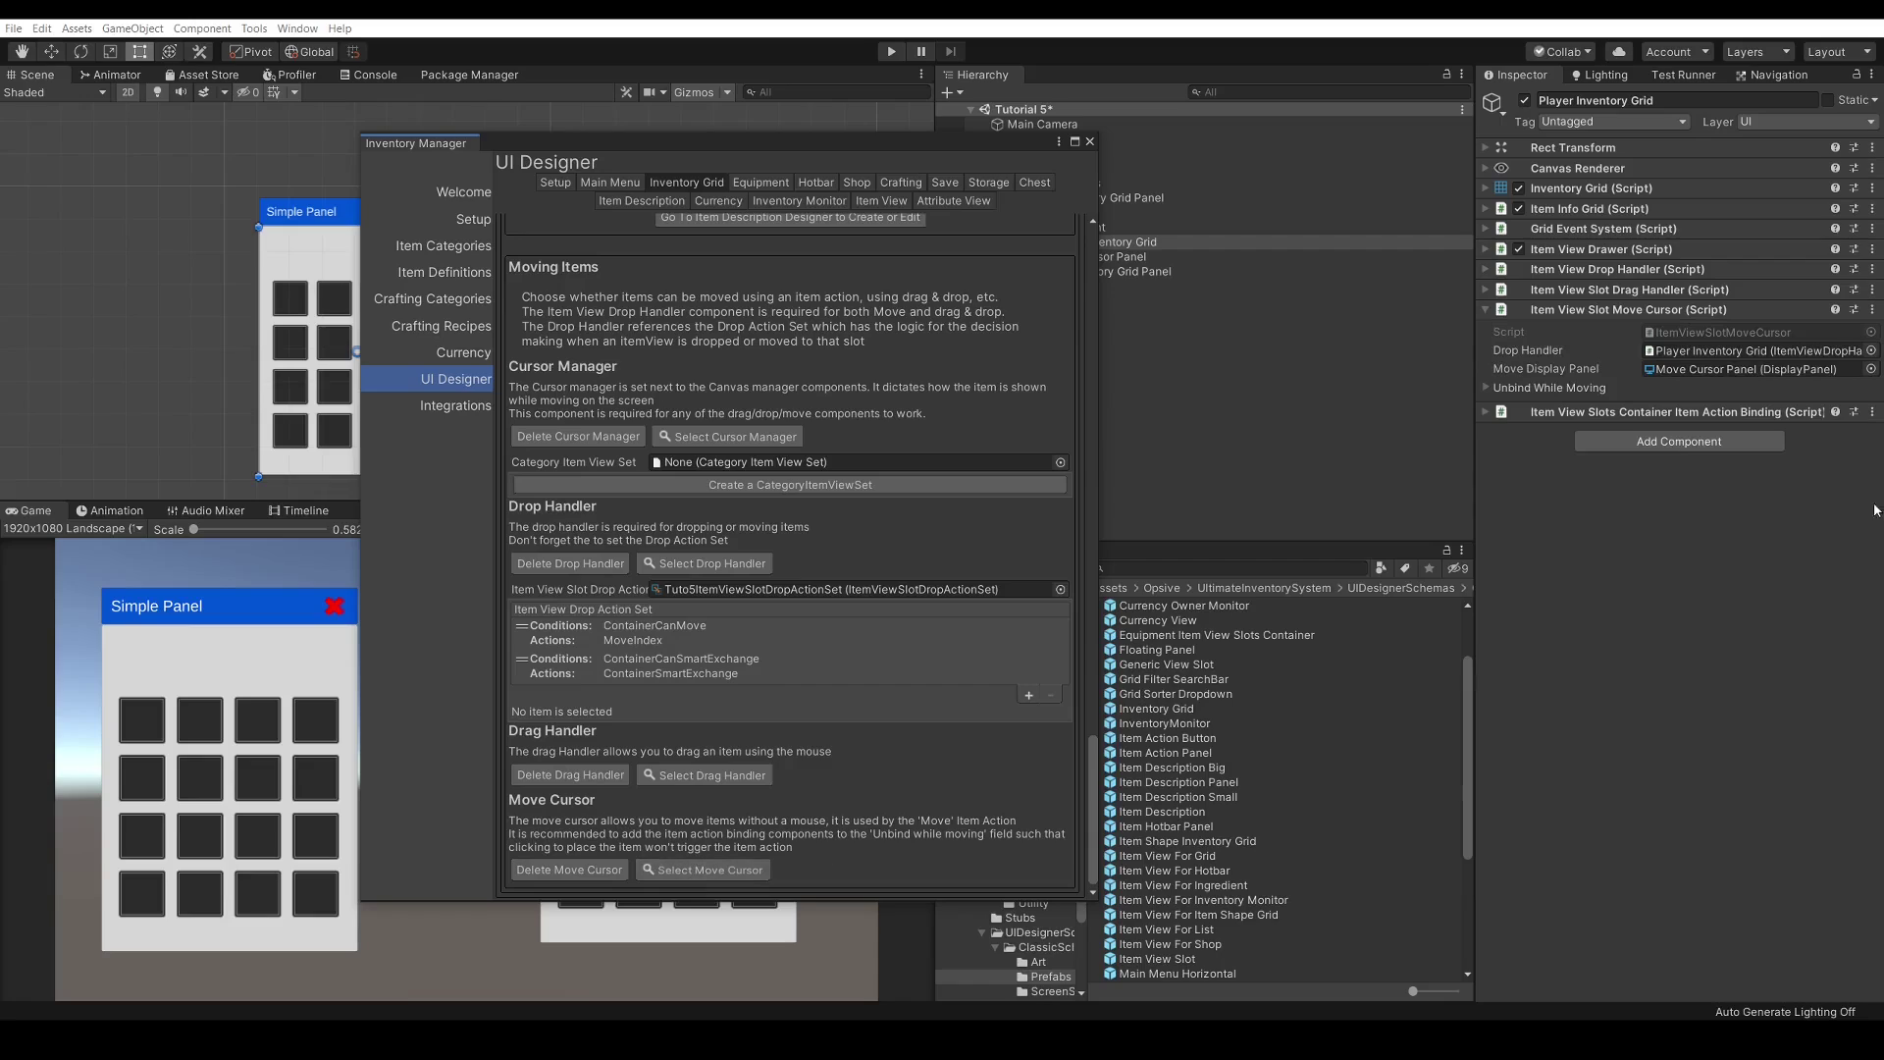
left_click(1547, 390)
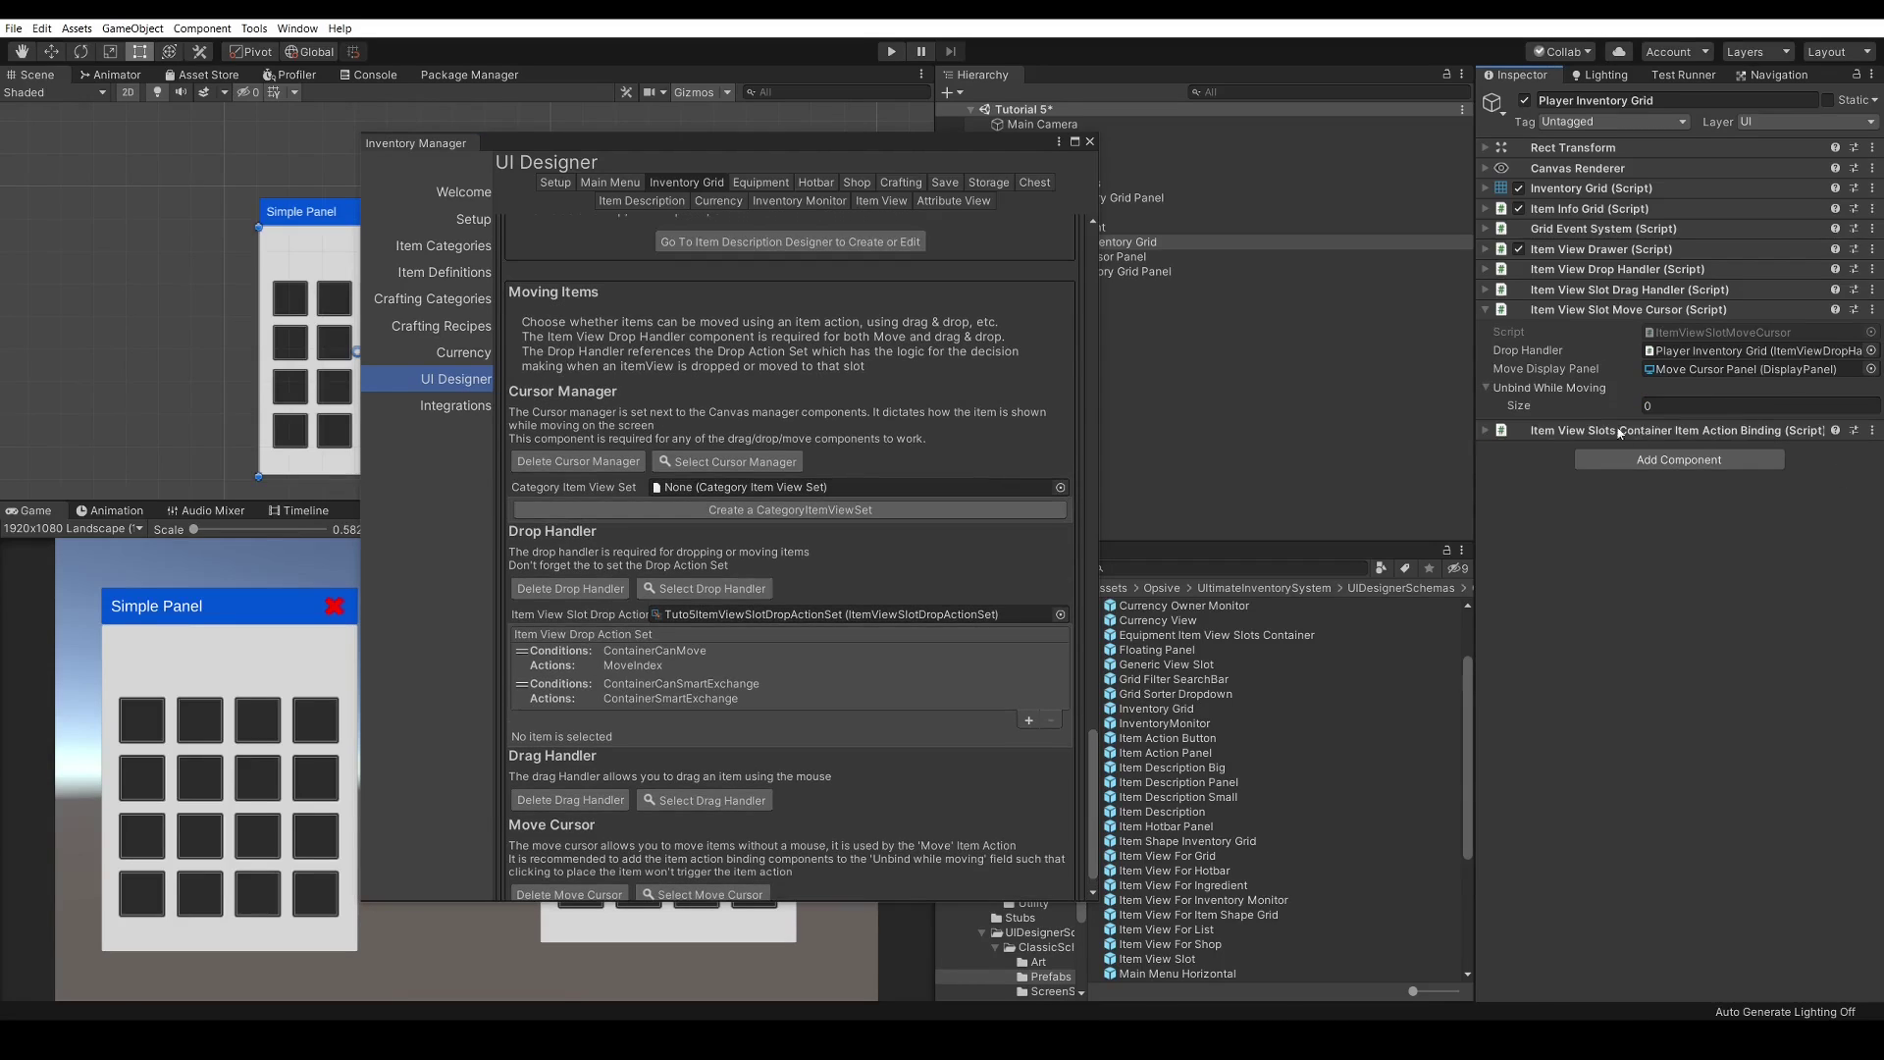
left_click(1693, 432)
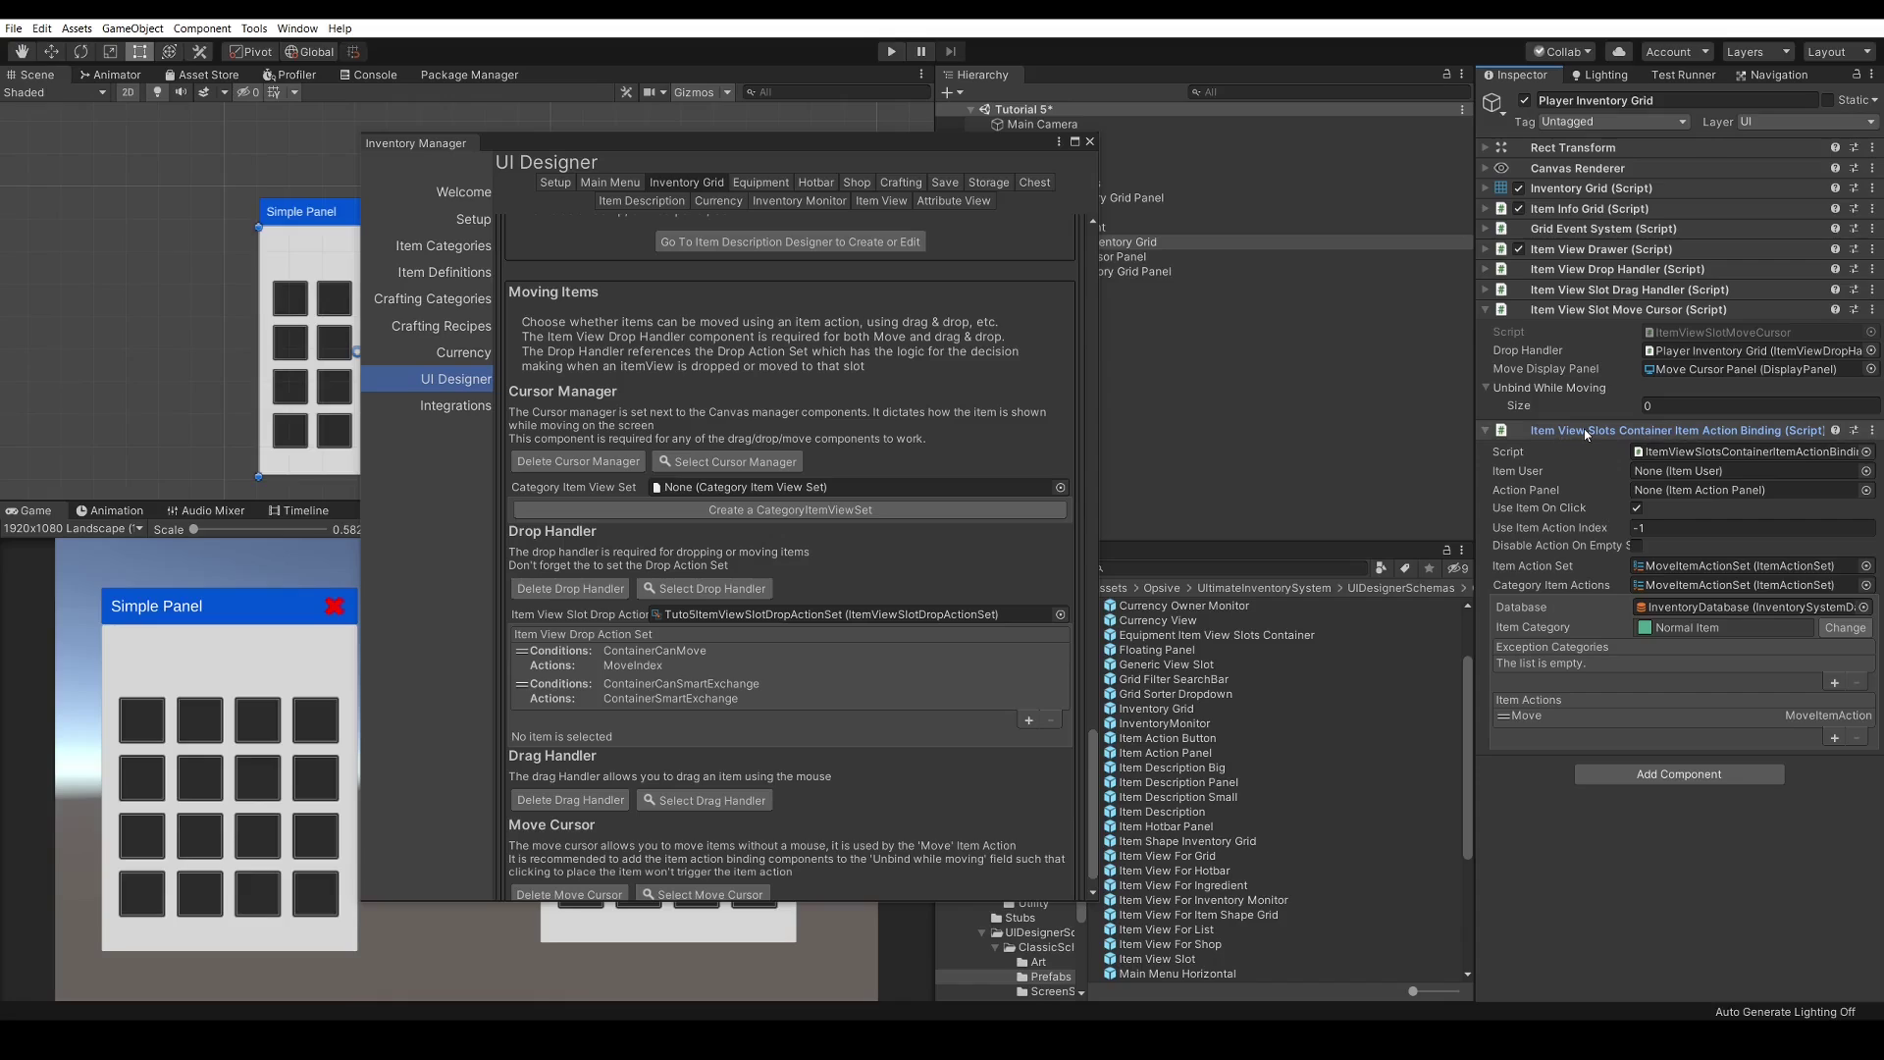
left_click_drag(1585, 426, 1565, 394)
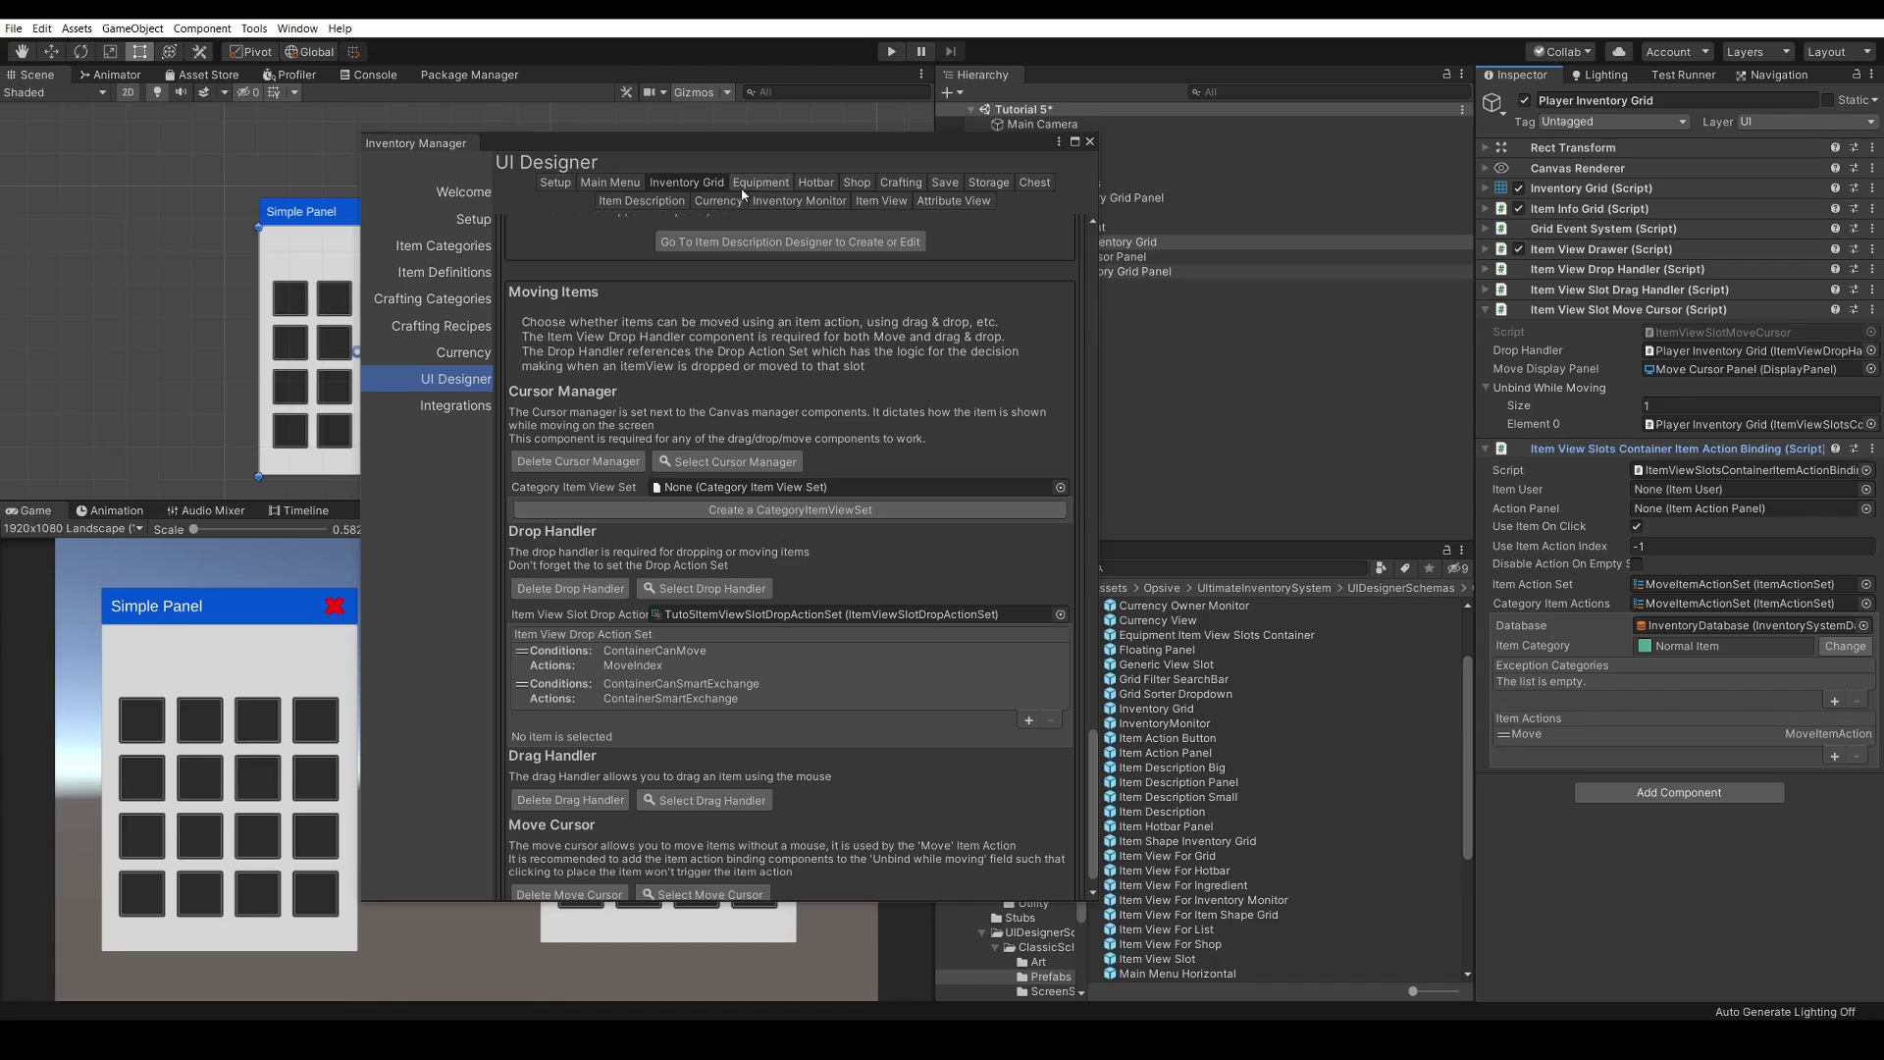
Target the Storage Inventory Grid and create its drop handler, drag handler and move cursor
scroll(758, 432, "up", 20)
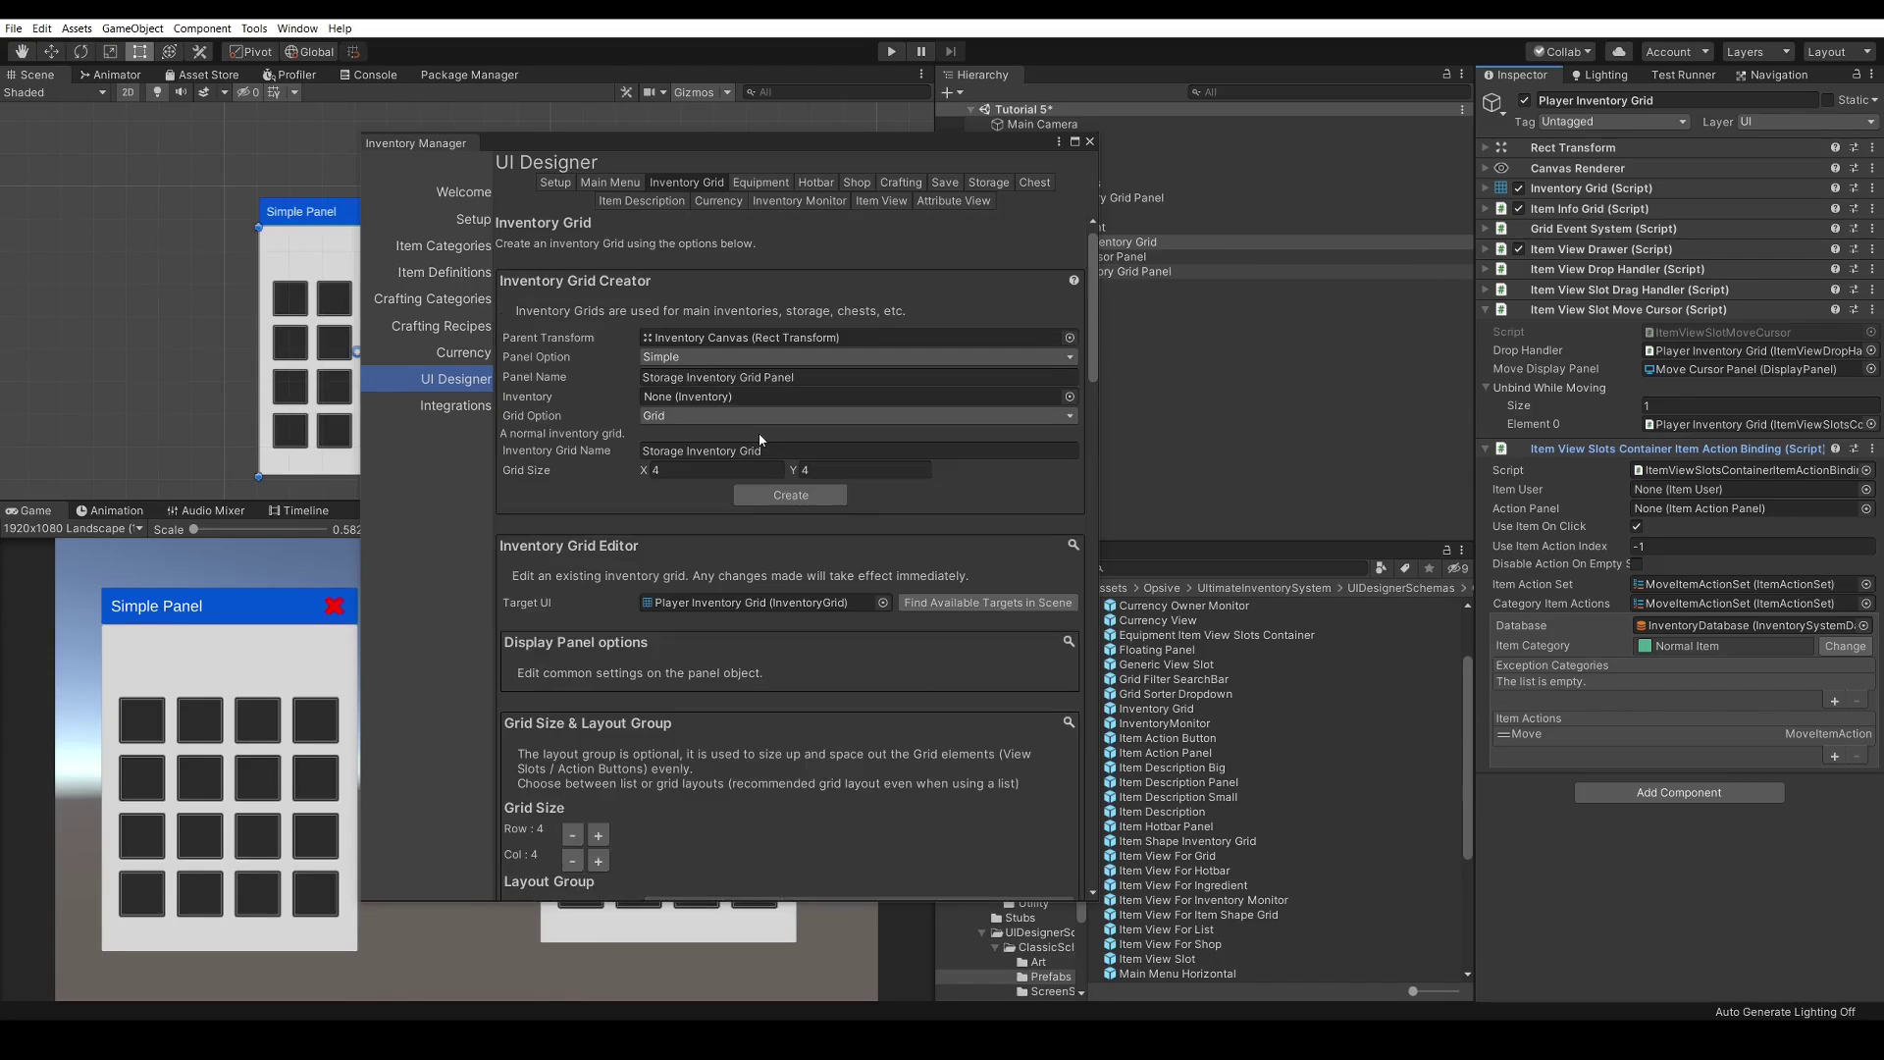
scroll(758, 432, "down", 3)
left_click(948, 451)
left_click(978, 481)
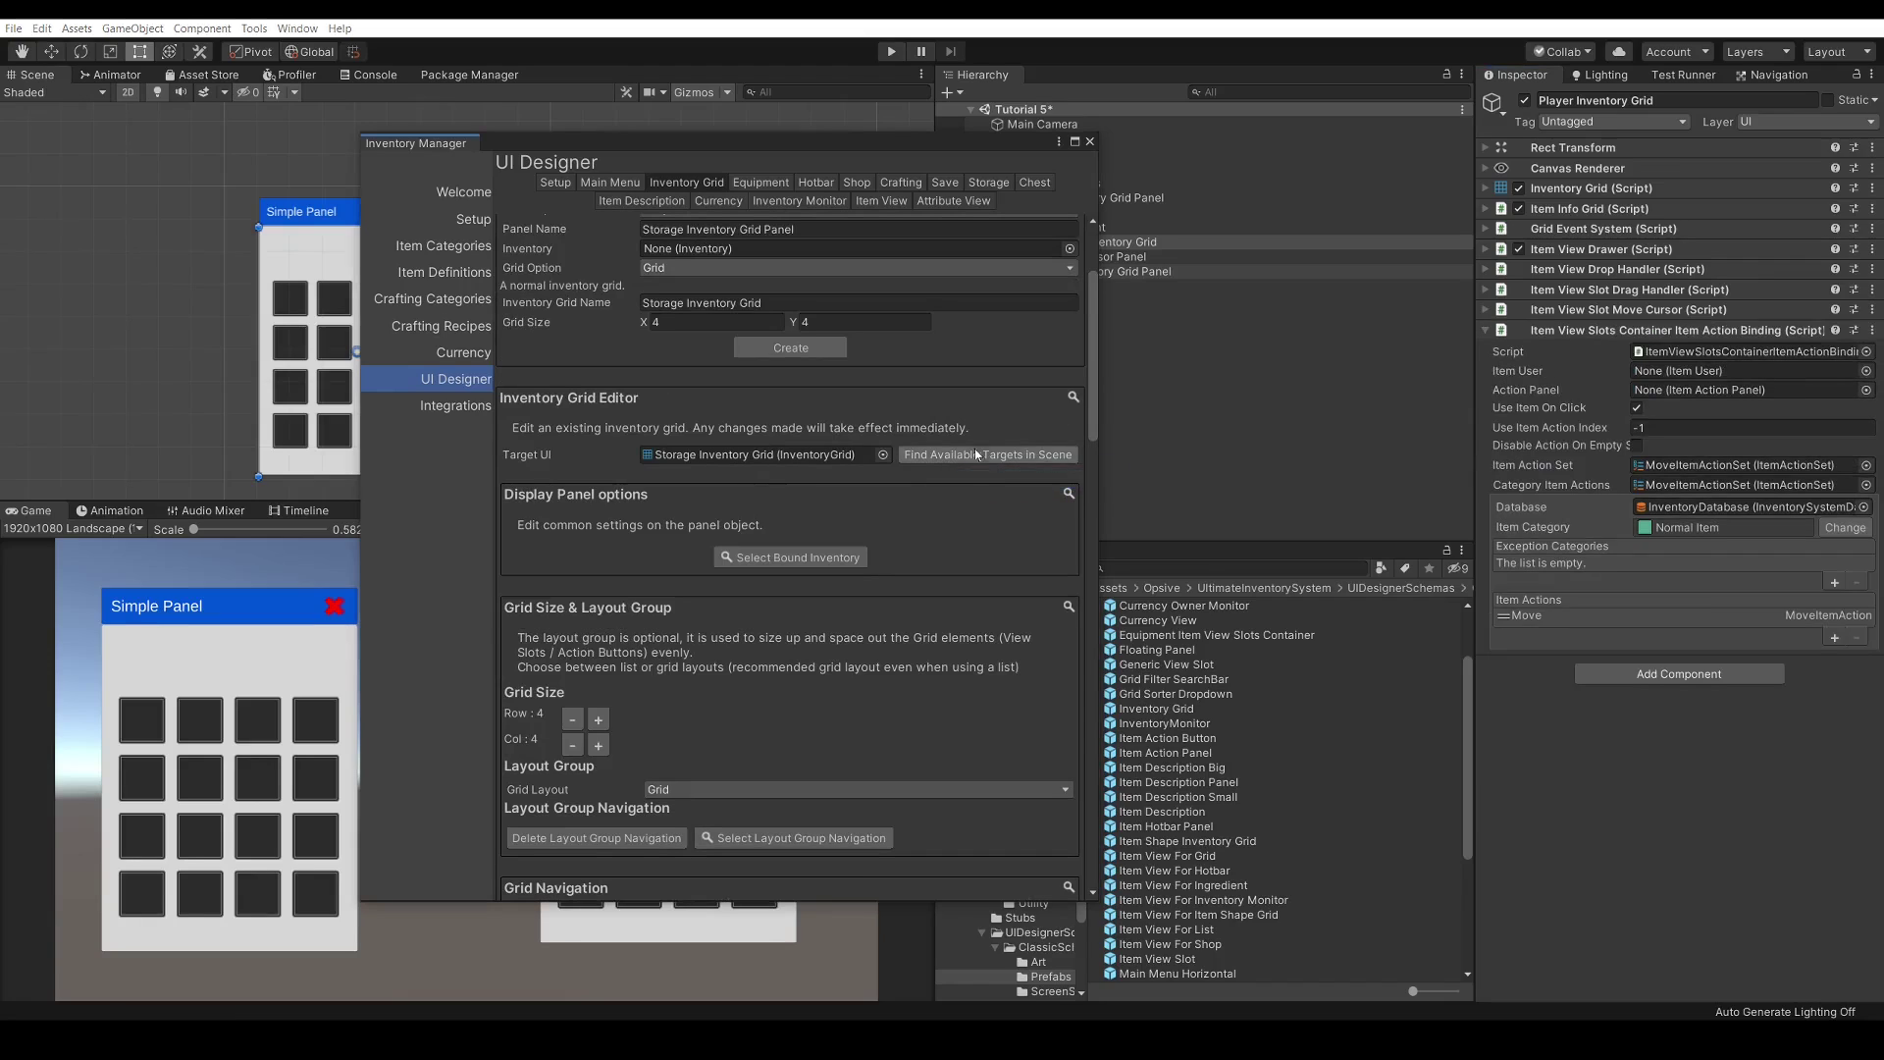
scroll(851, 523, "down", 15)
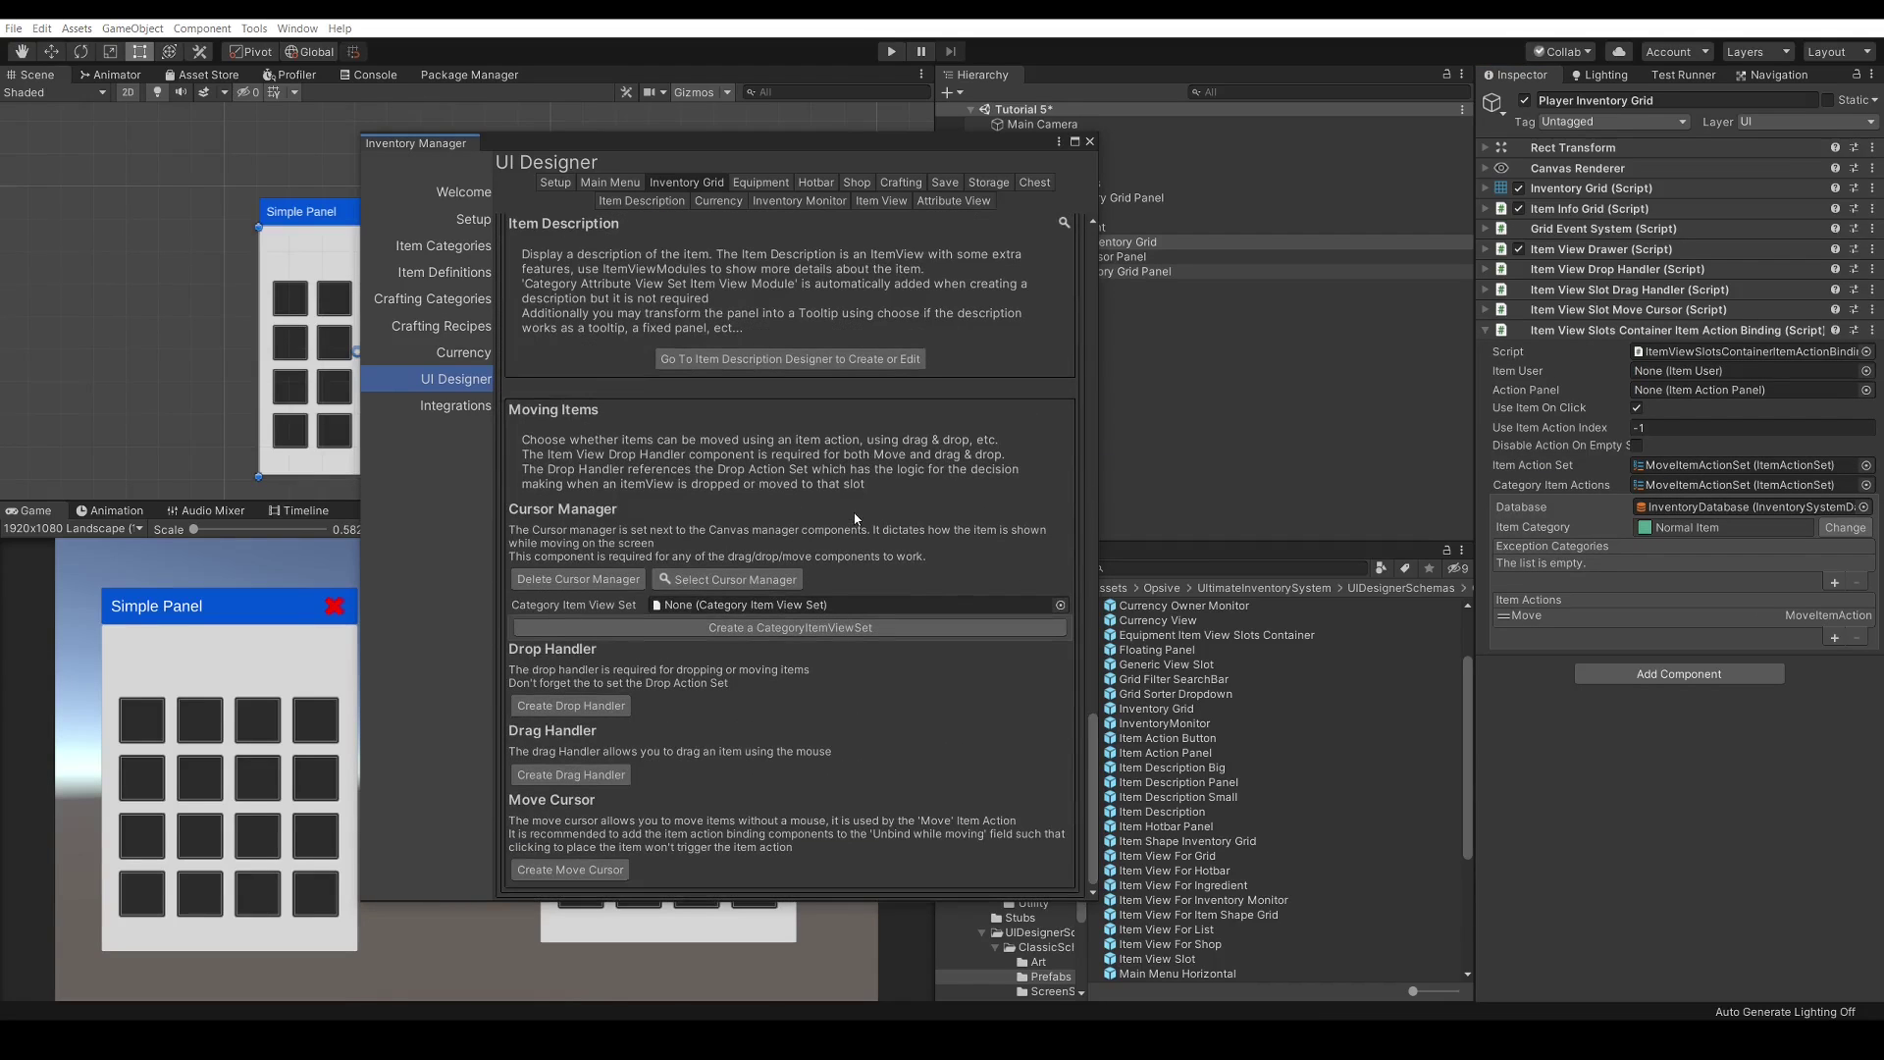
left_click(553, 704)
left_click(573, 775)
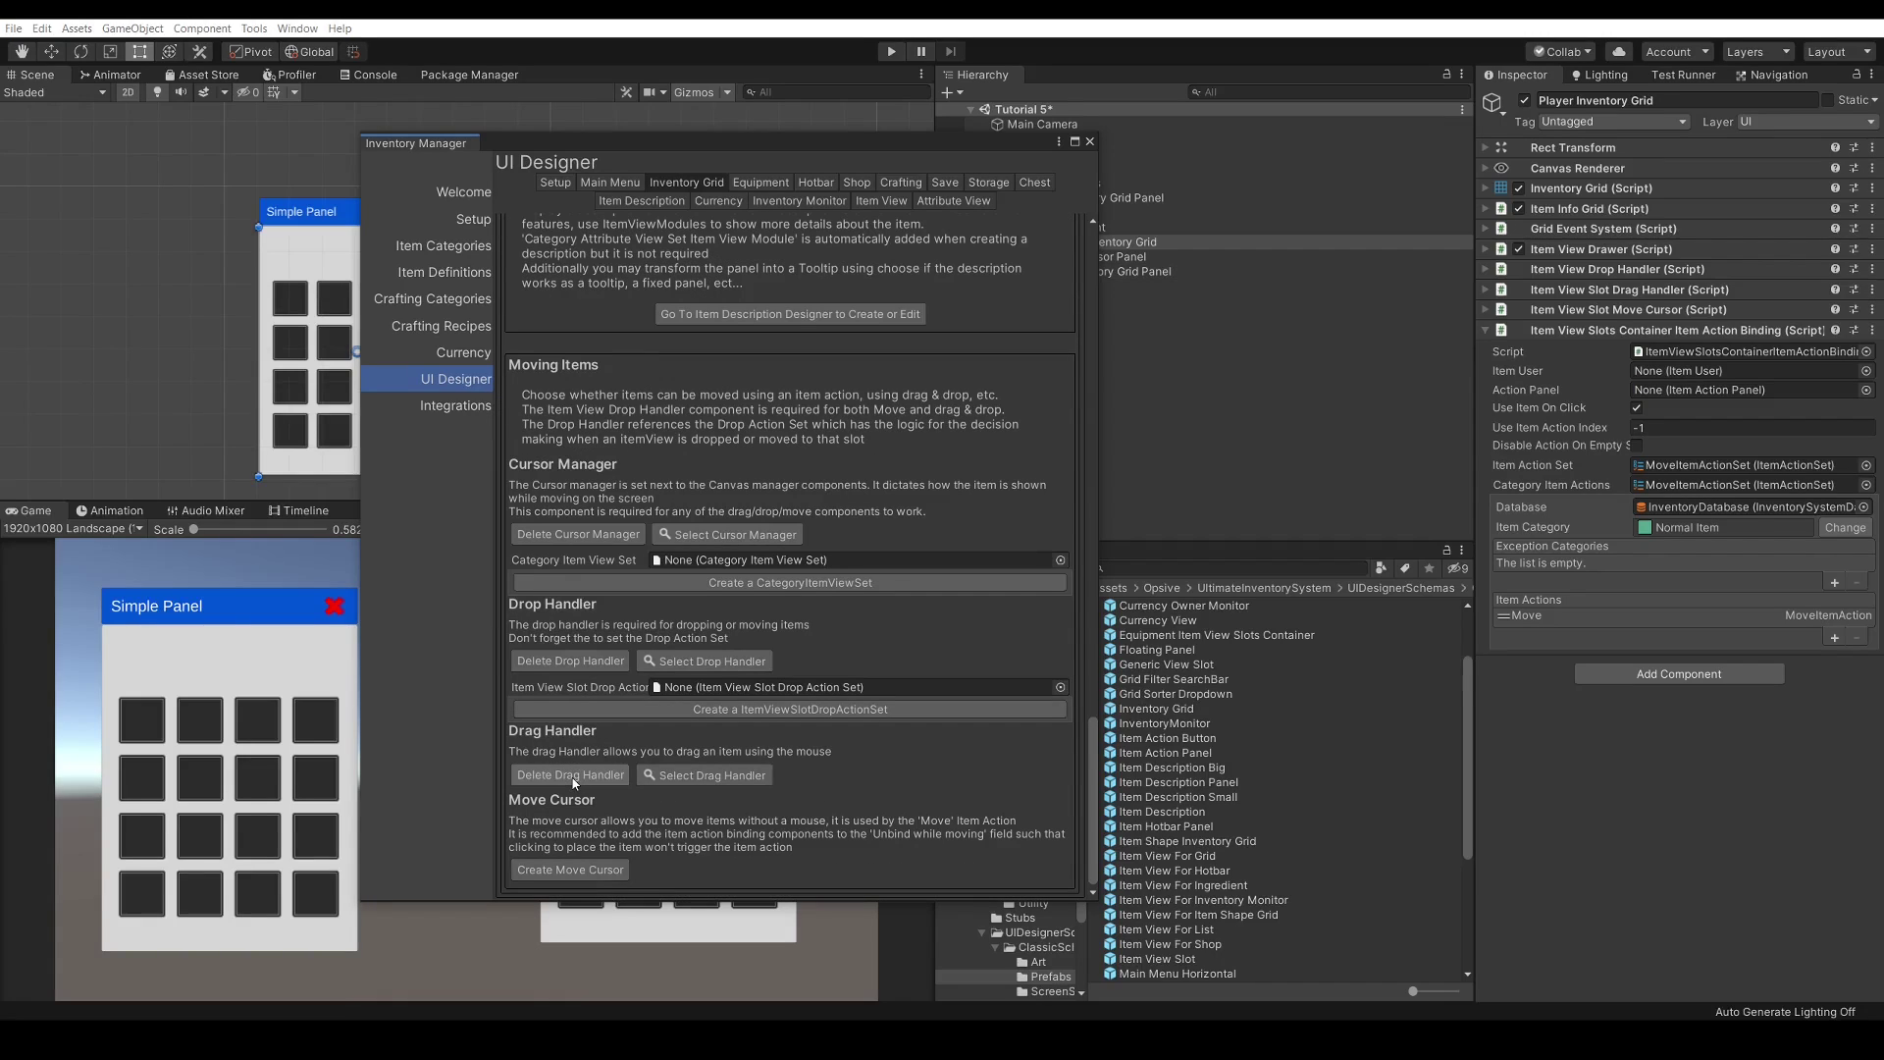
left_click(577, 871)
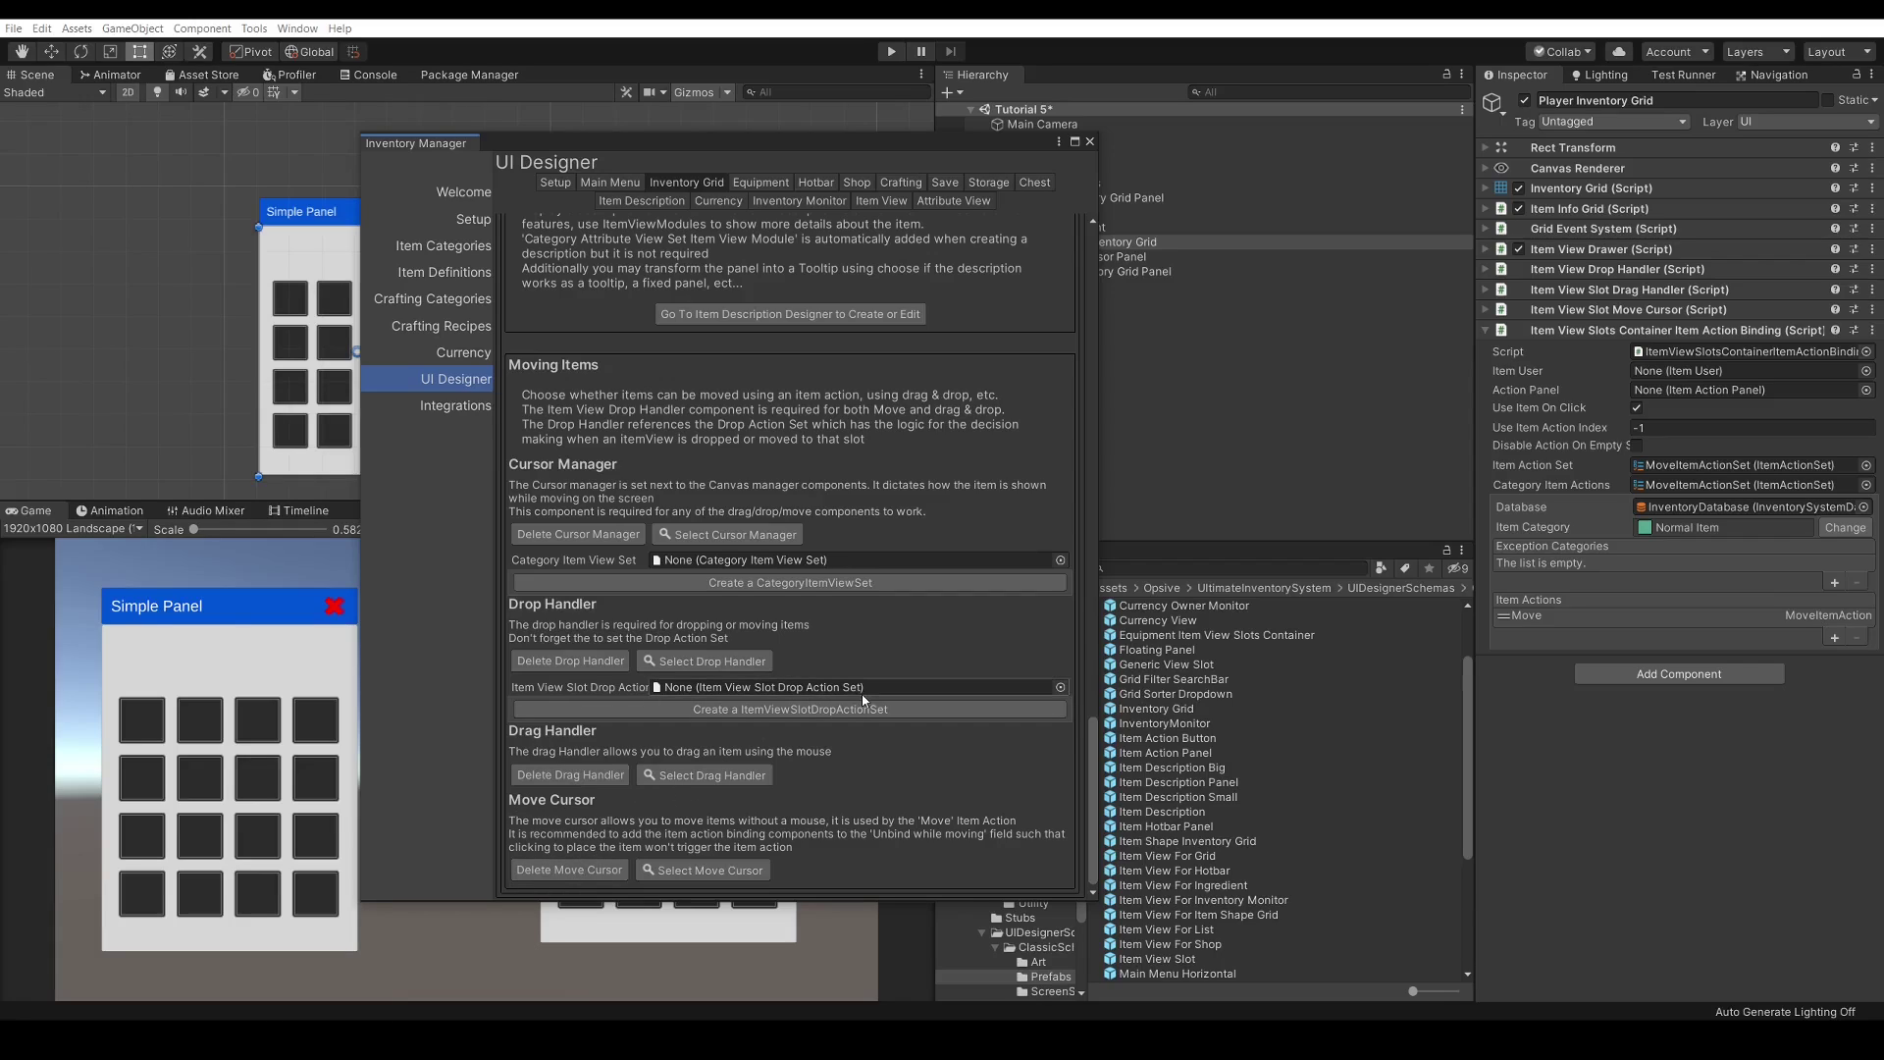
Set the storage drop handler's action set to Tuto5ItemViewSlotDropActionSet
left_click(1060, 687)
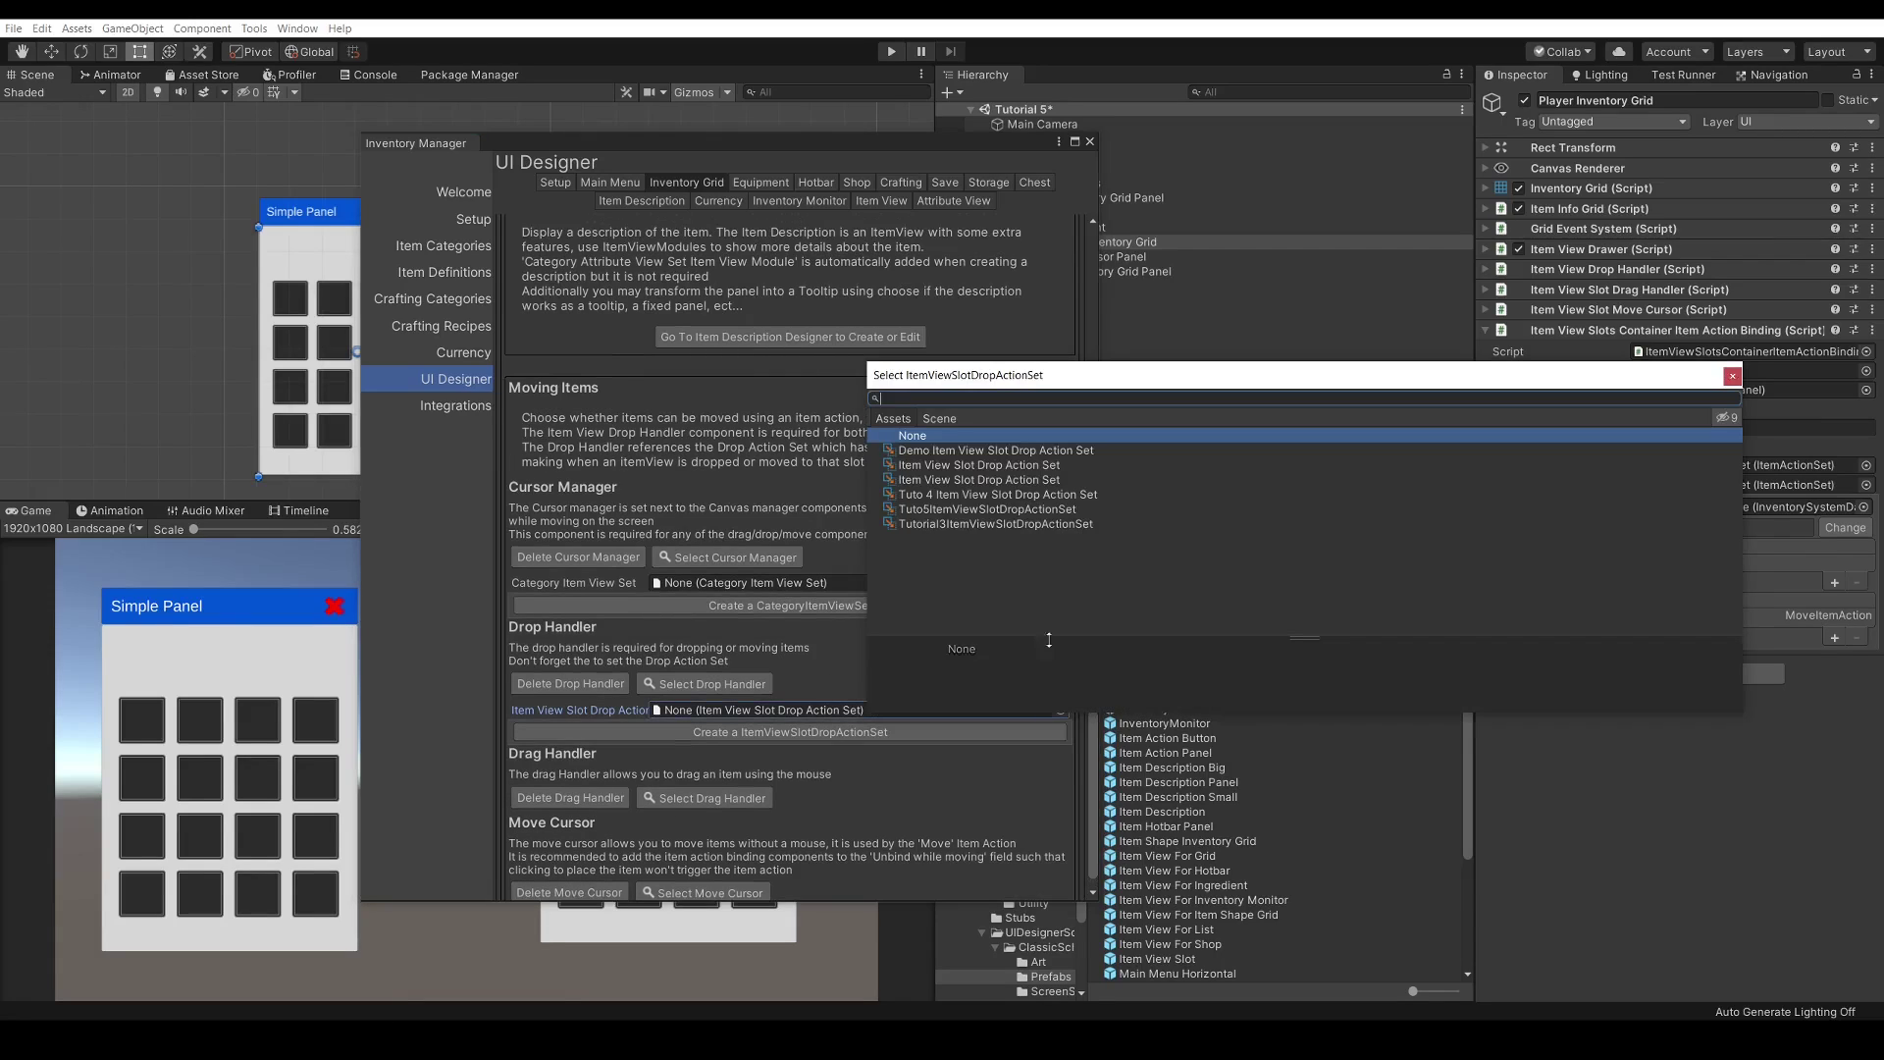
left_click(948, 510)
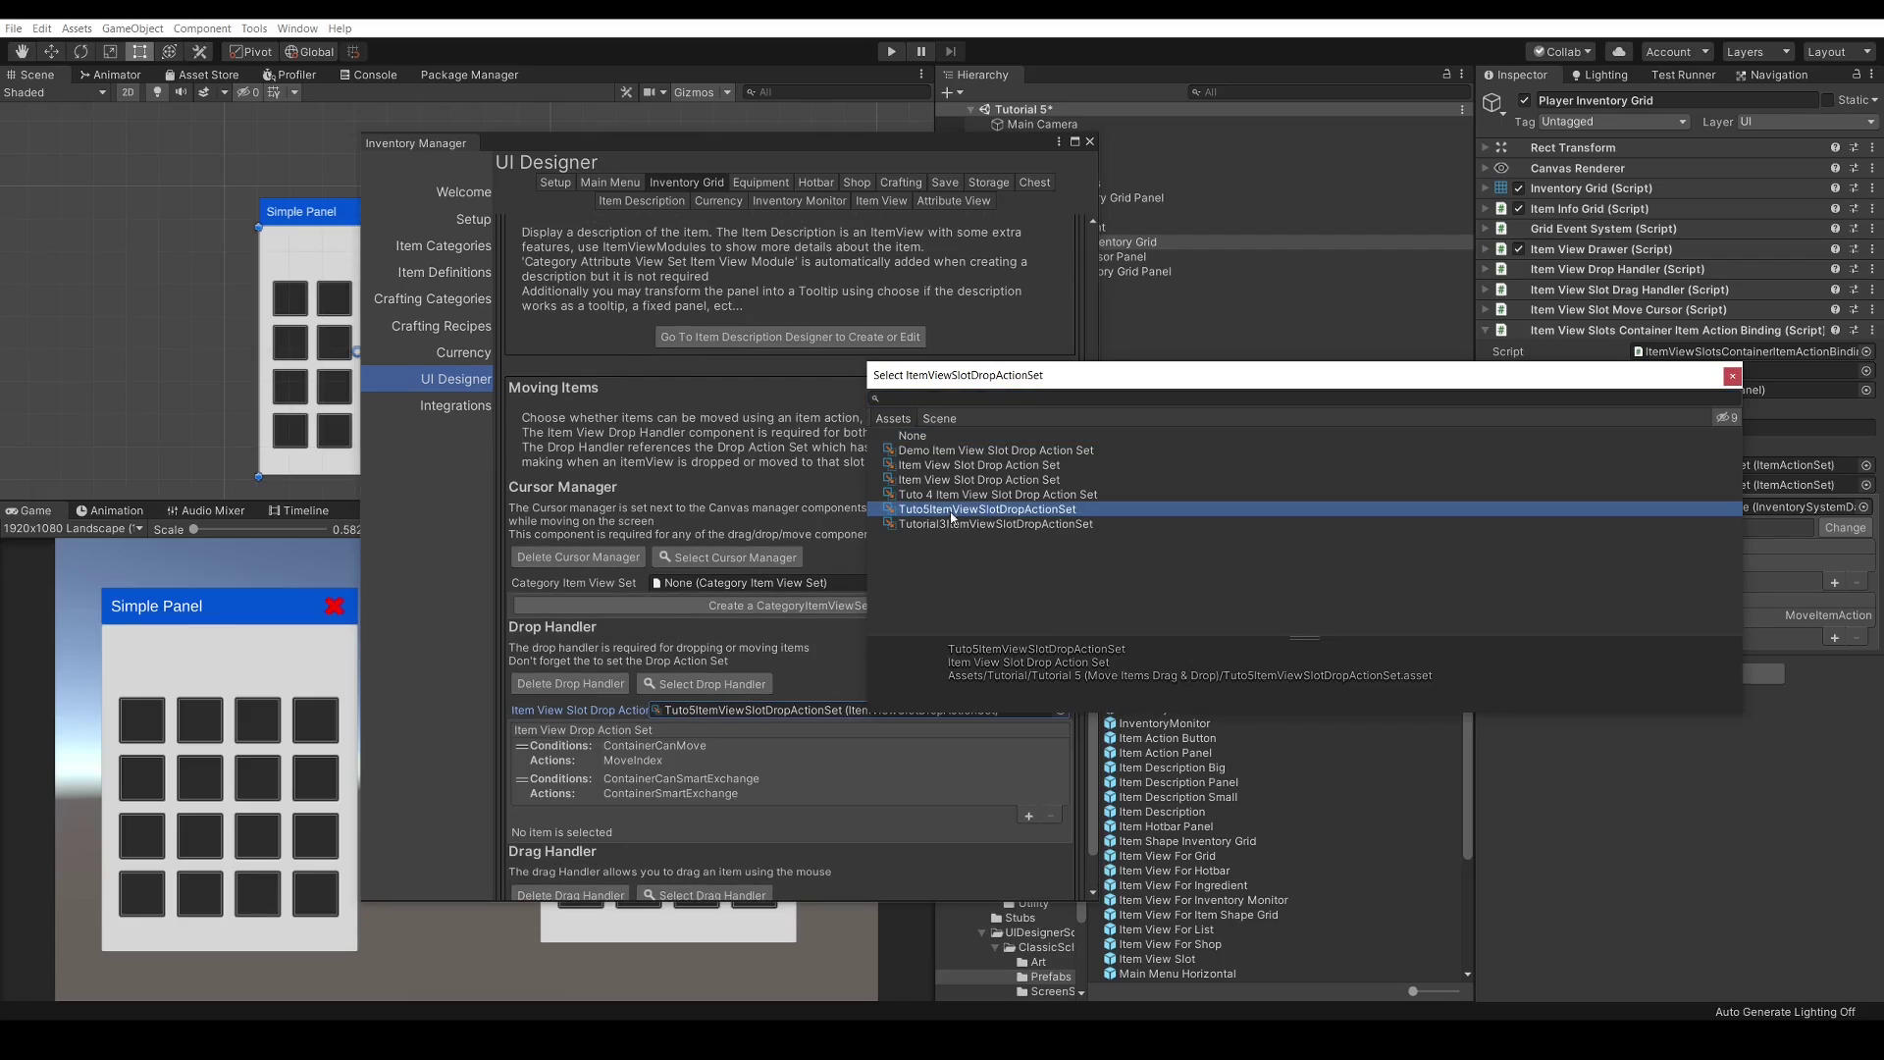
left_click(1732, 379)
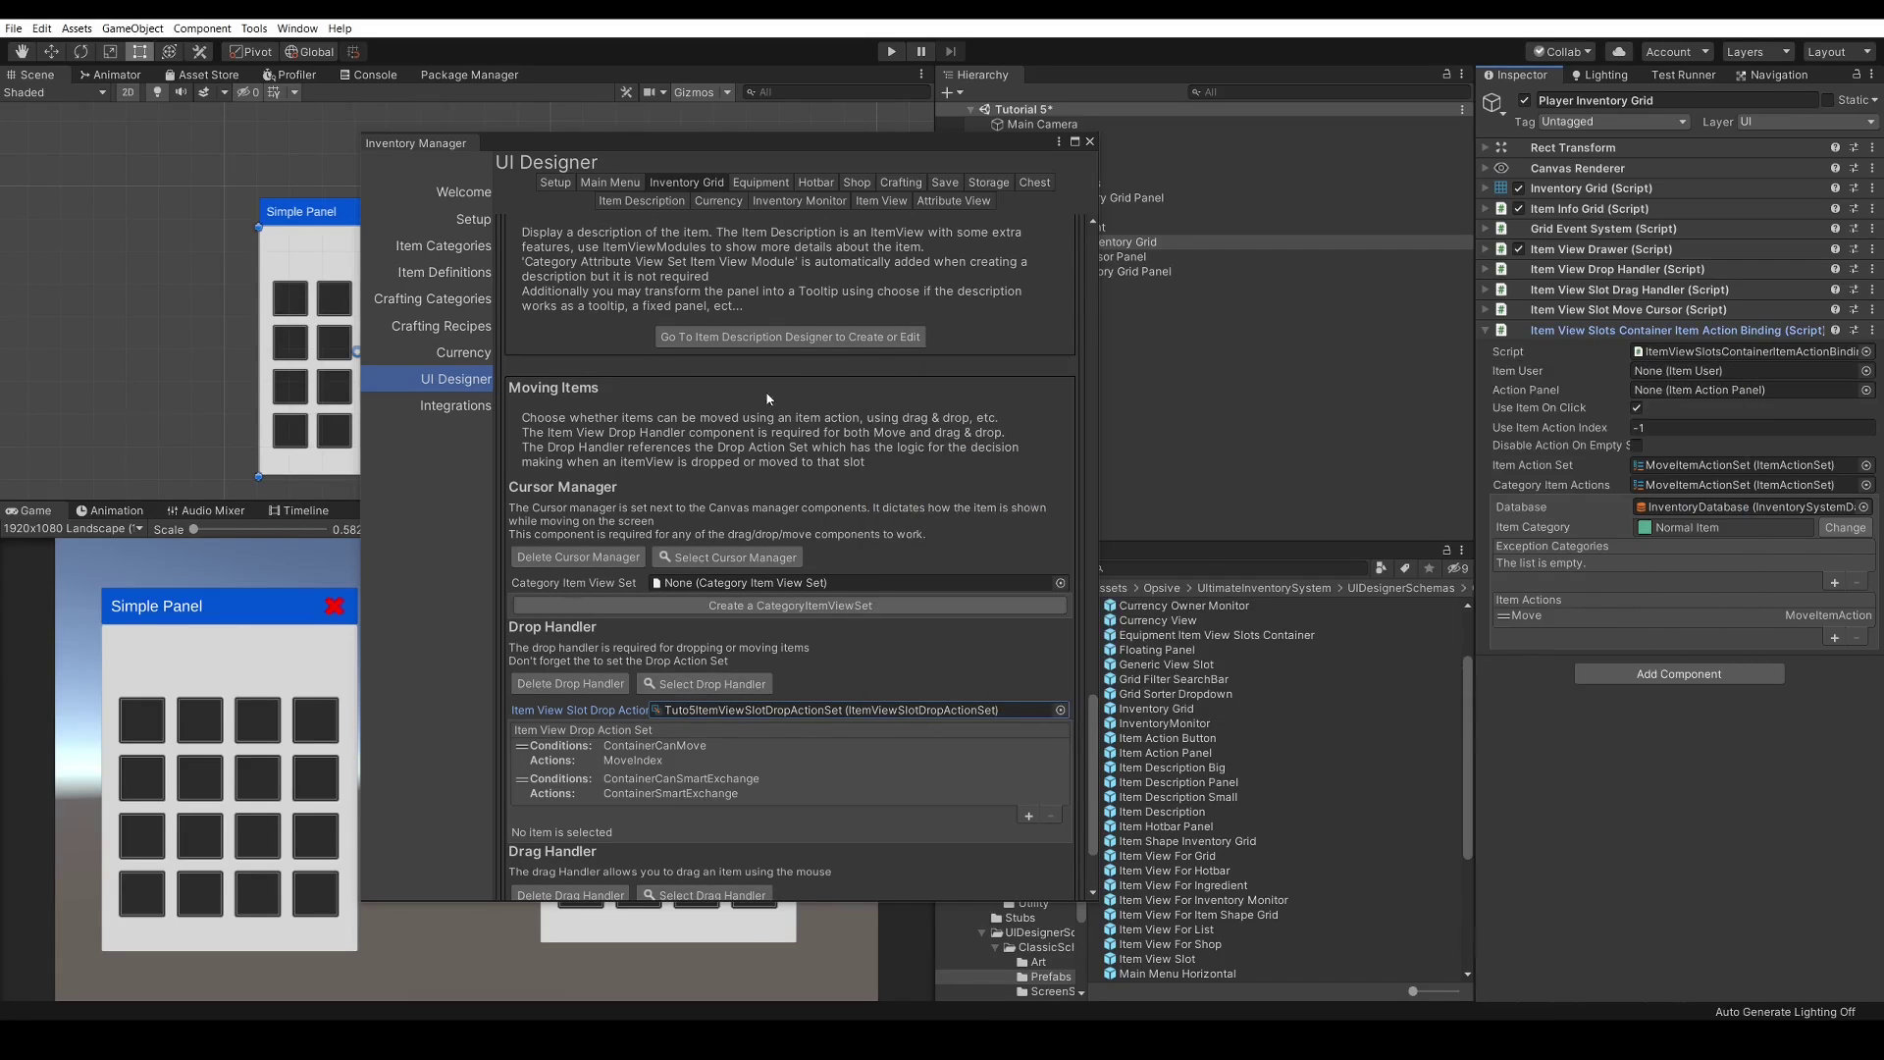
Add an Item View Slots Container binding using MoveItemActionSet, then close the Inventory Manager
scroll(765, 420, "up", 6)
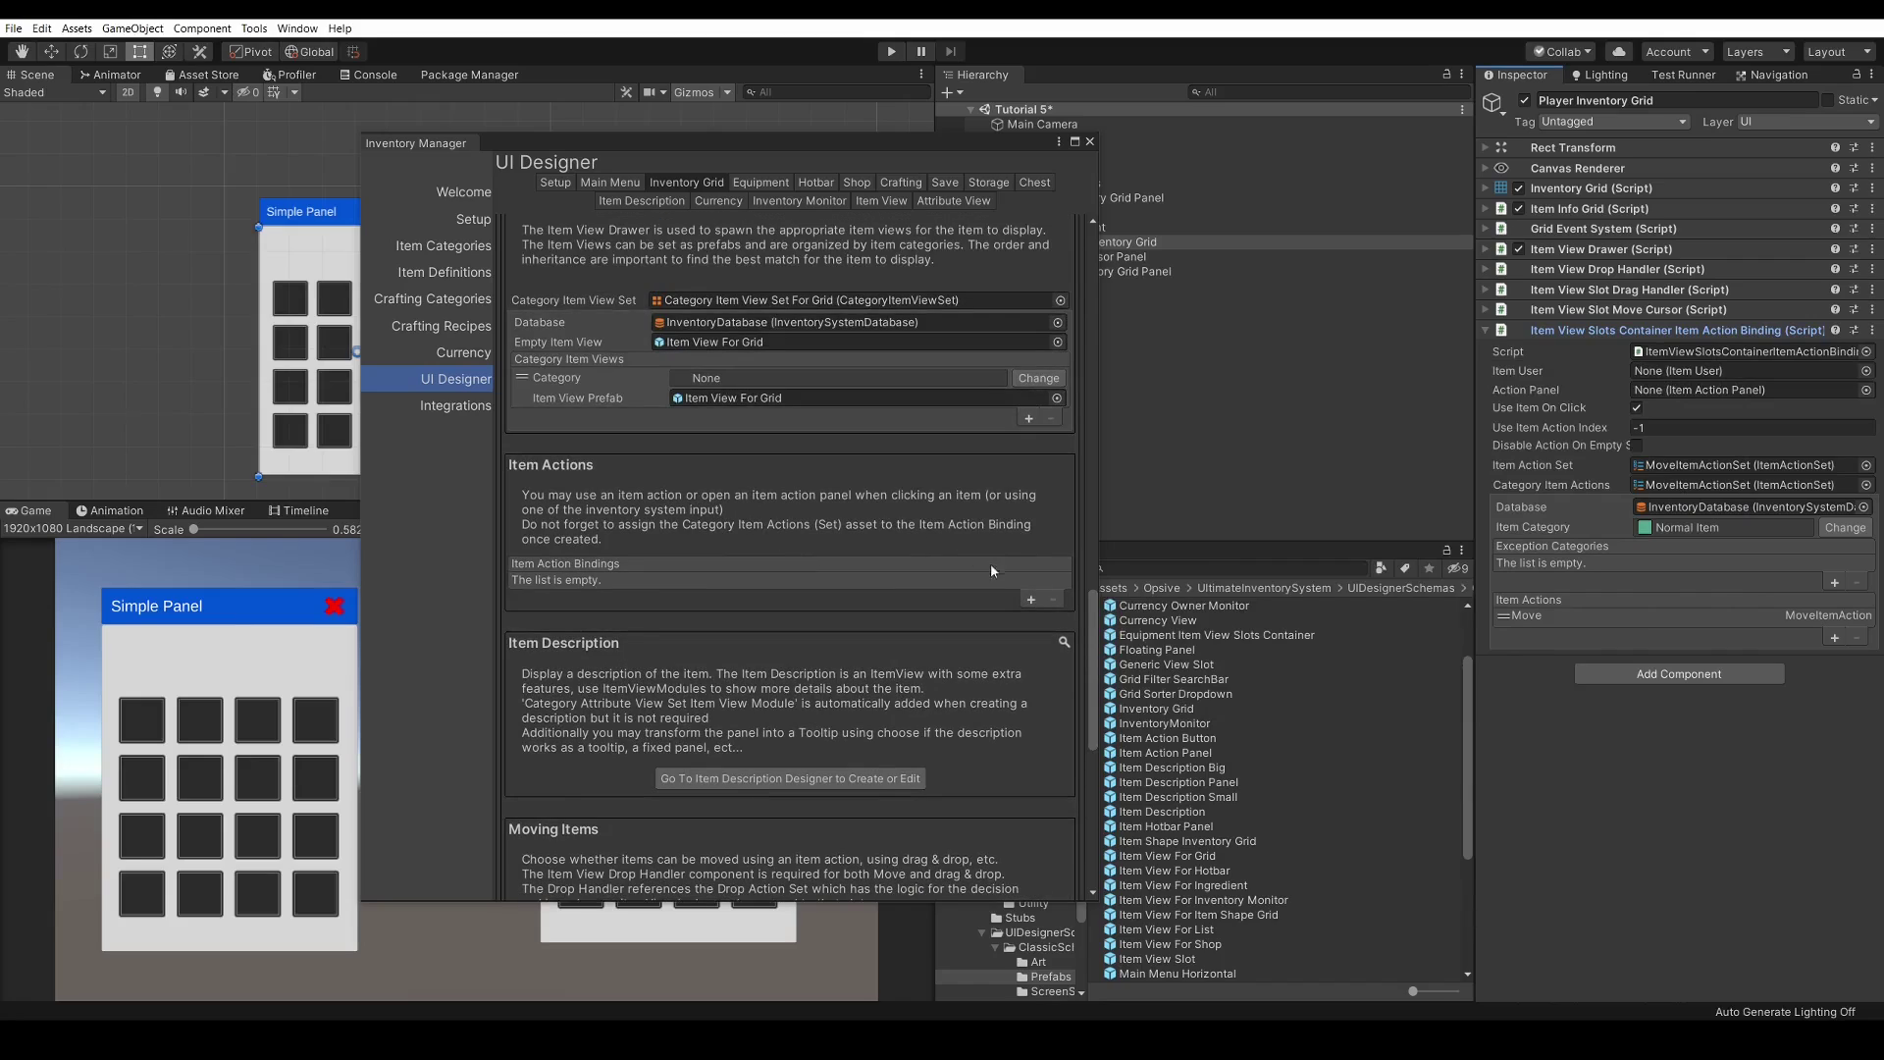
left_click(1031, 600)
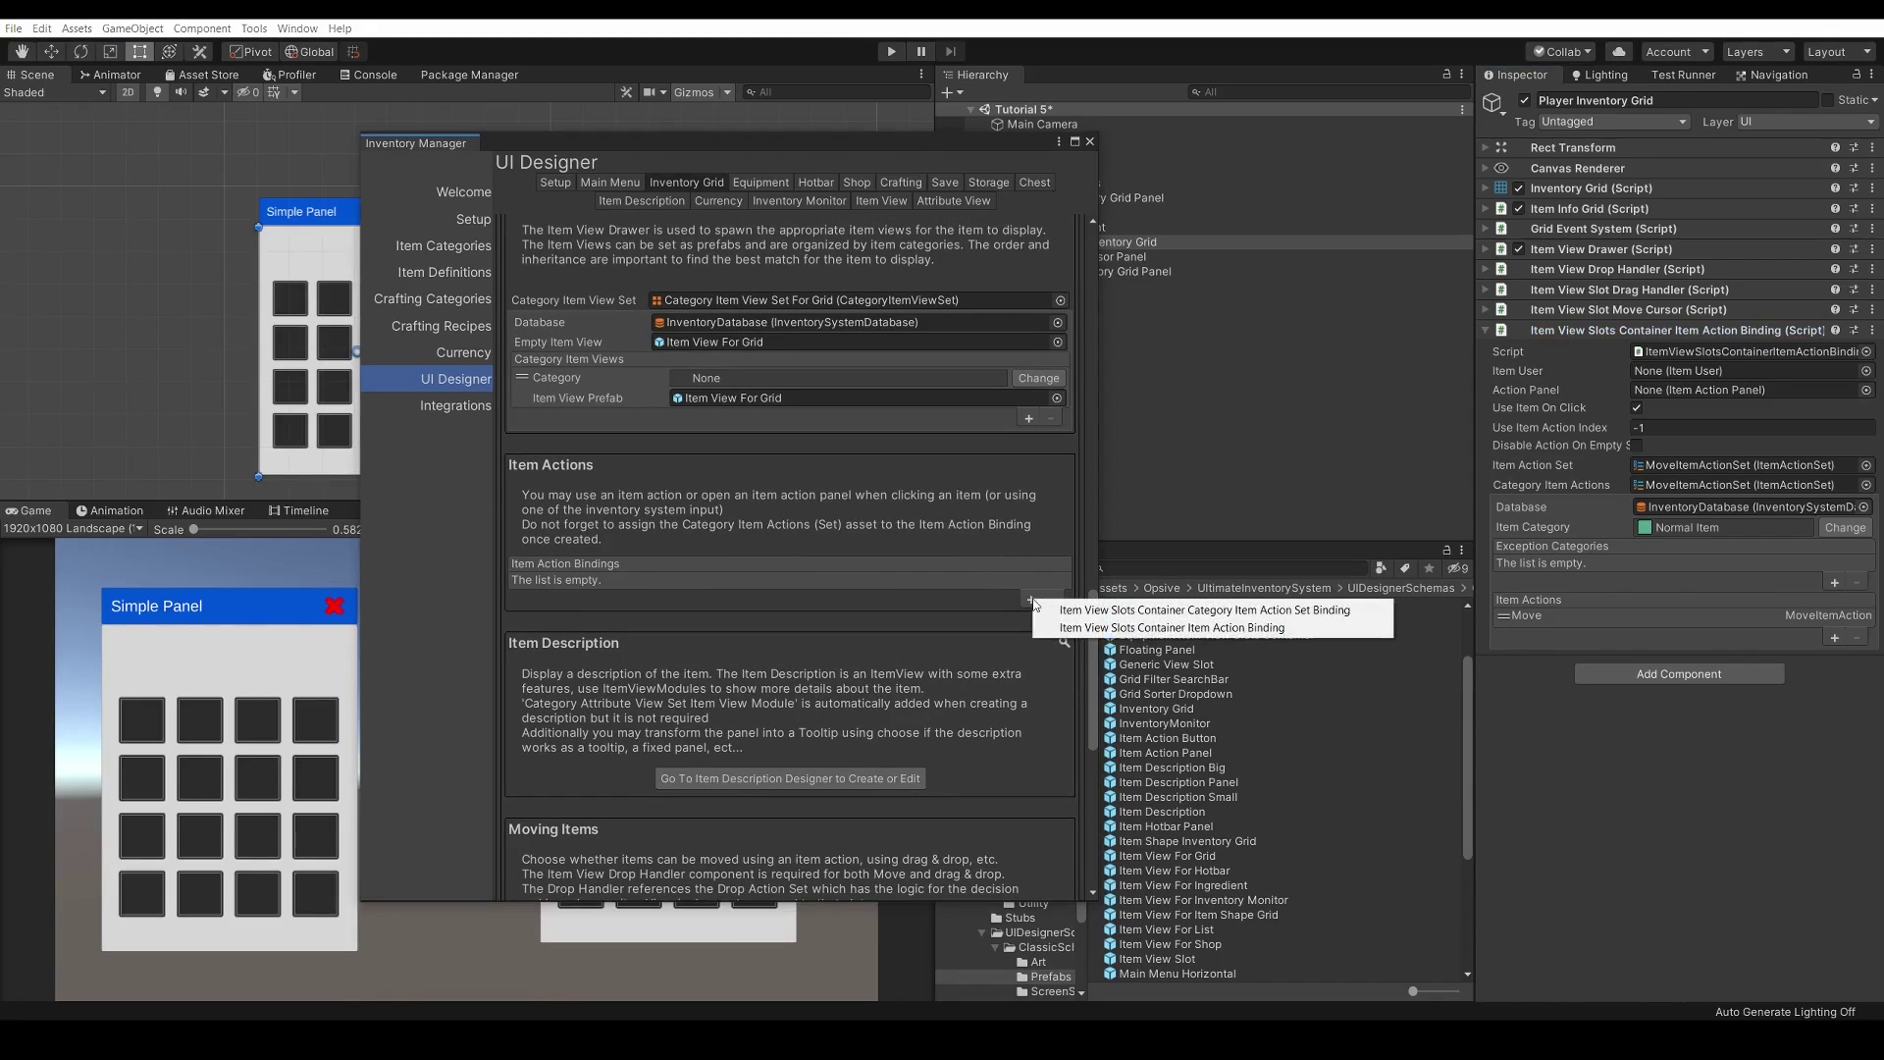
left_click(1099, 628)
left_click(826, 579)
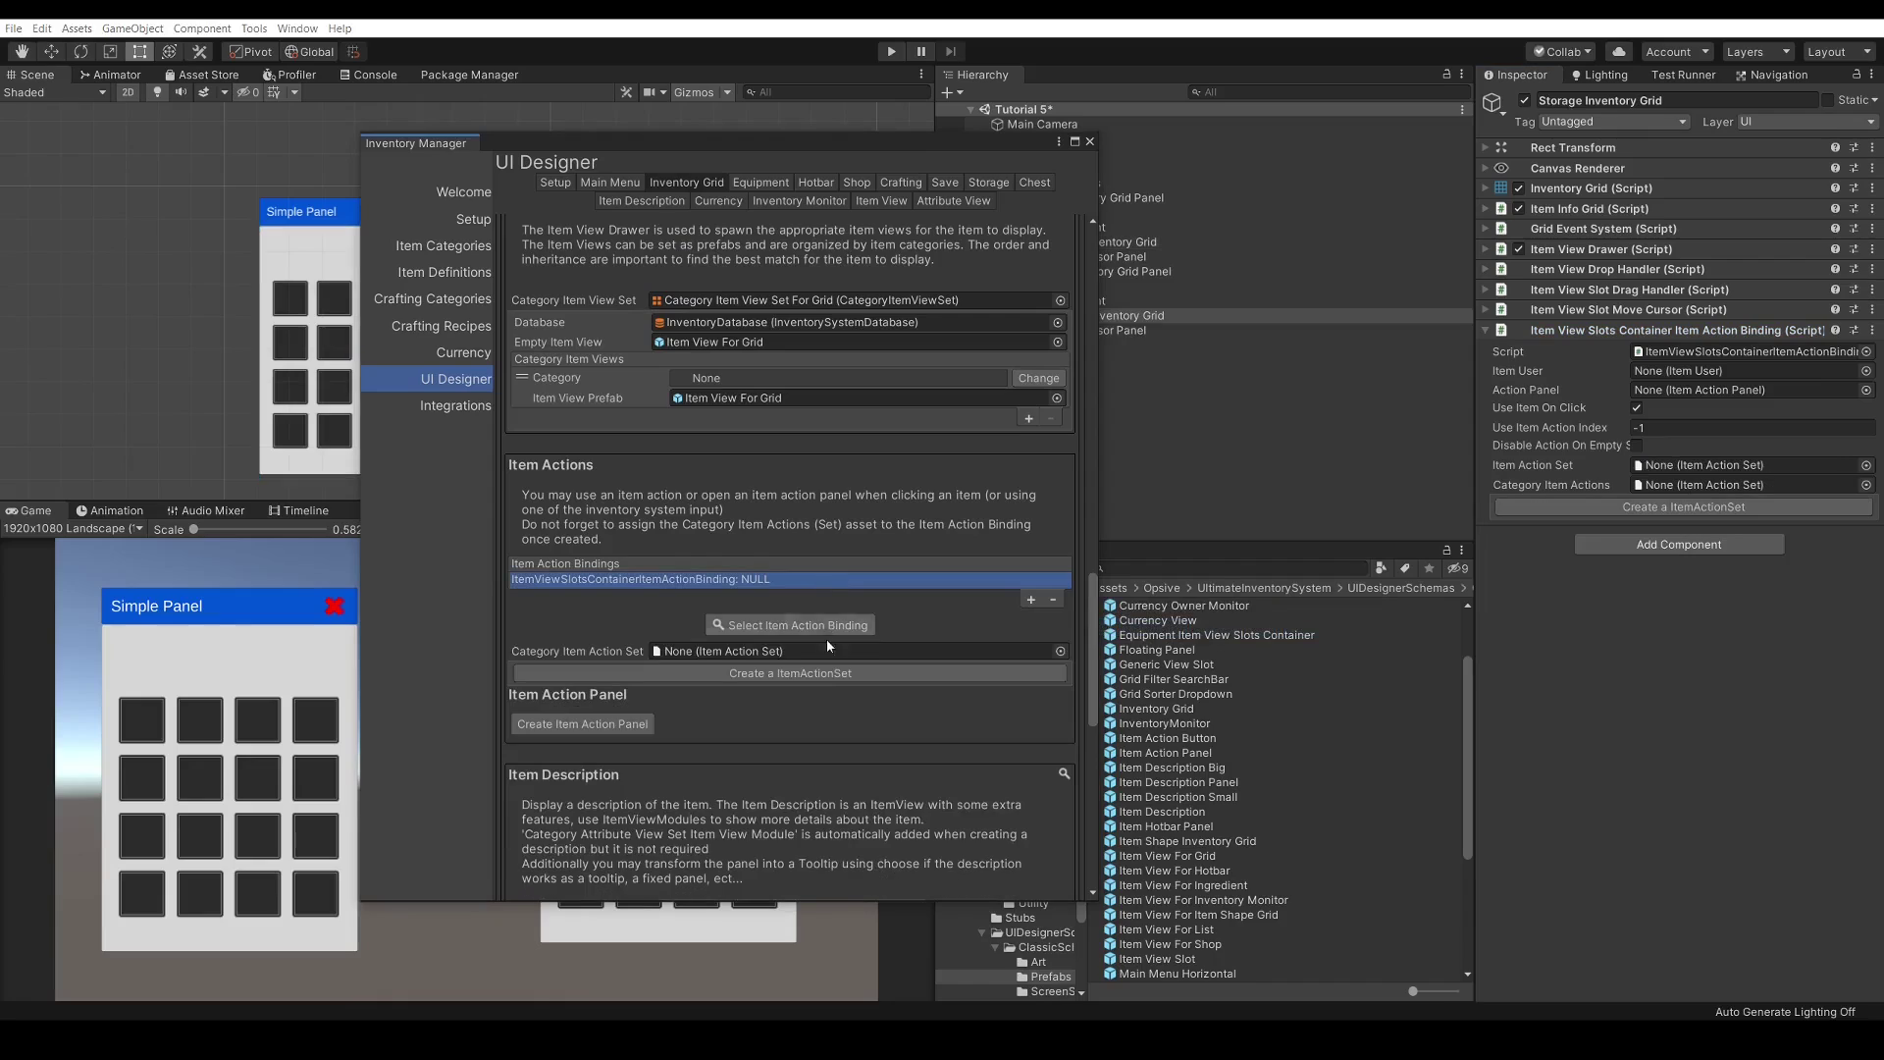
left_click(1060, 652)
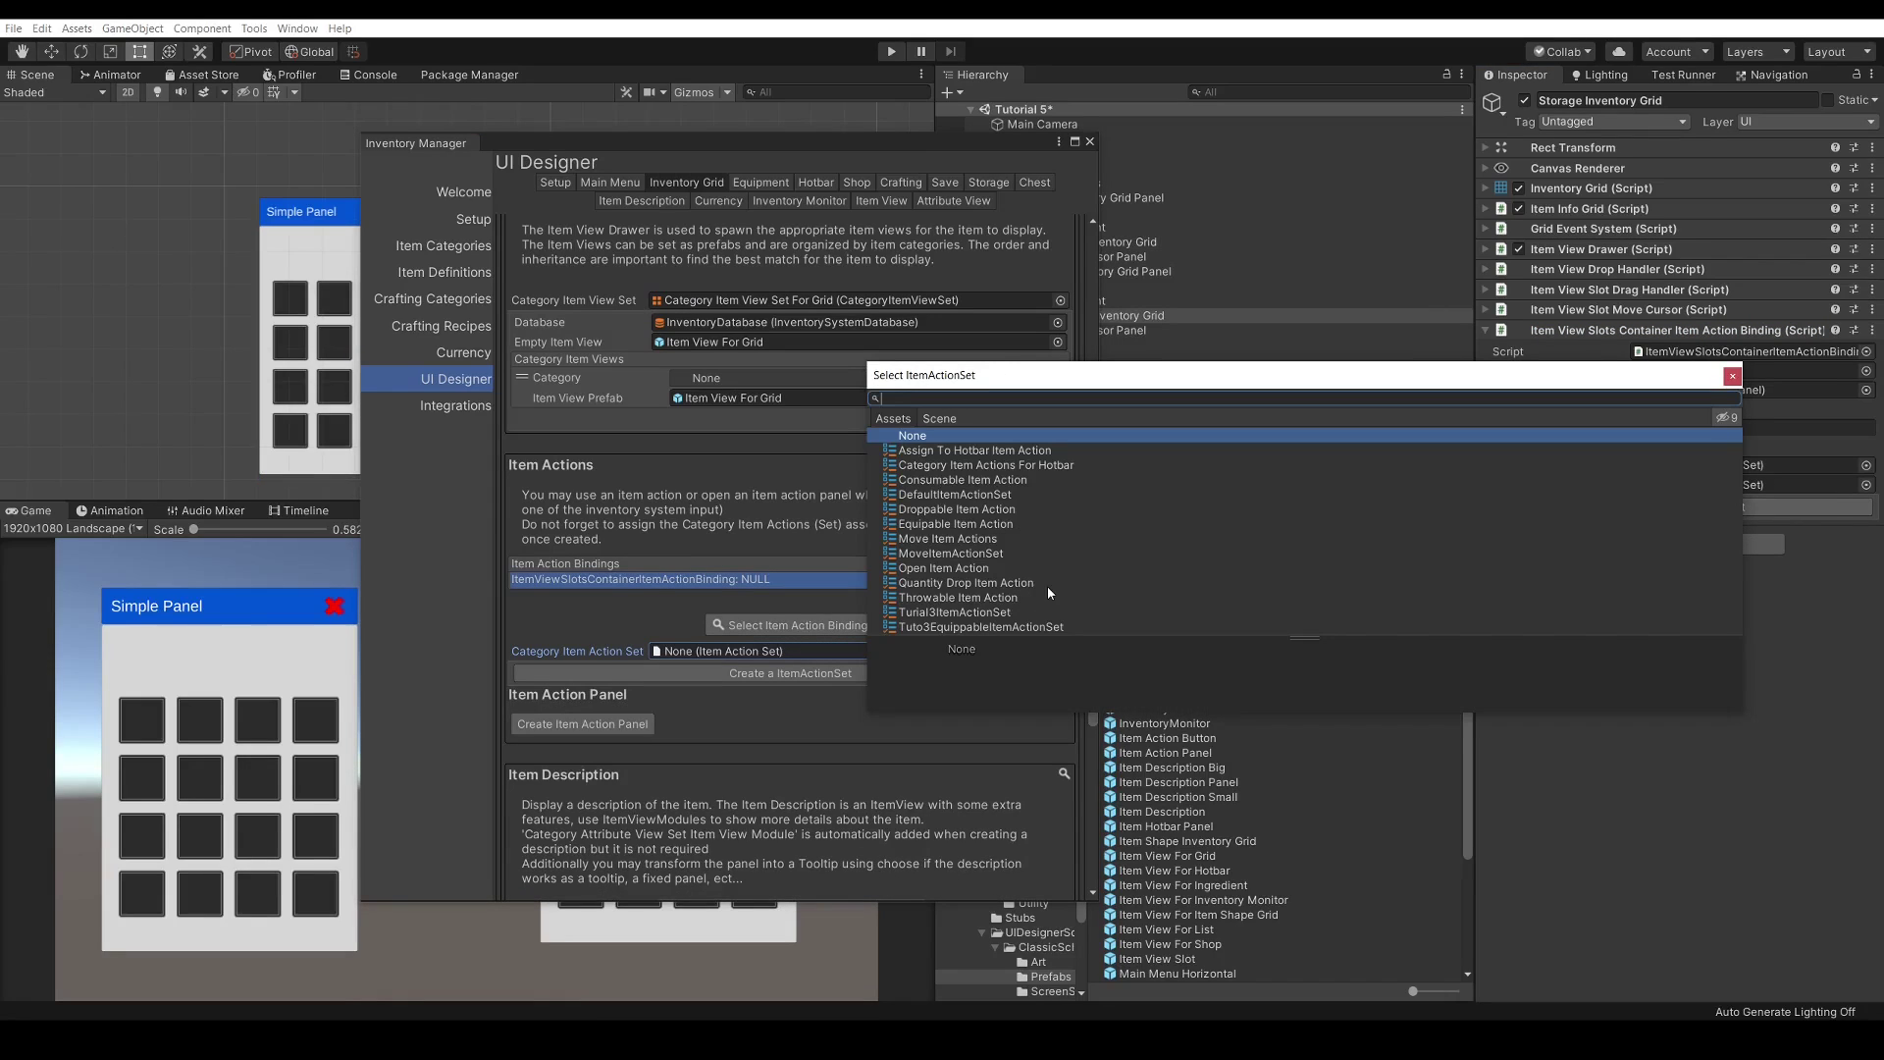
type("mo")
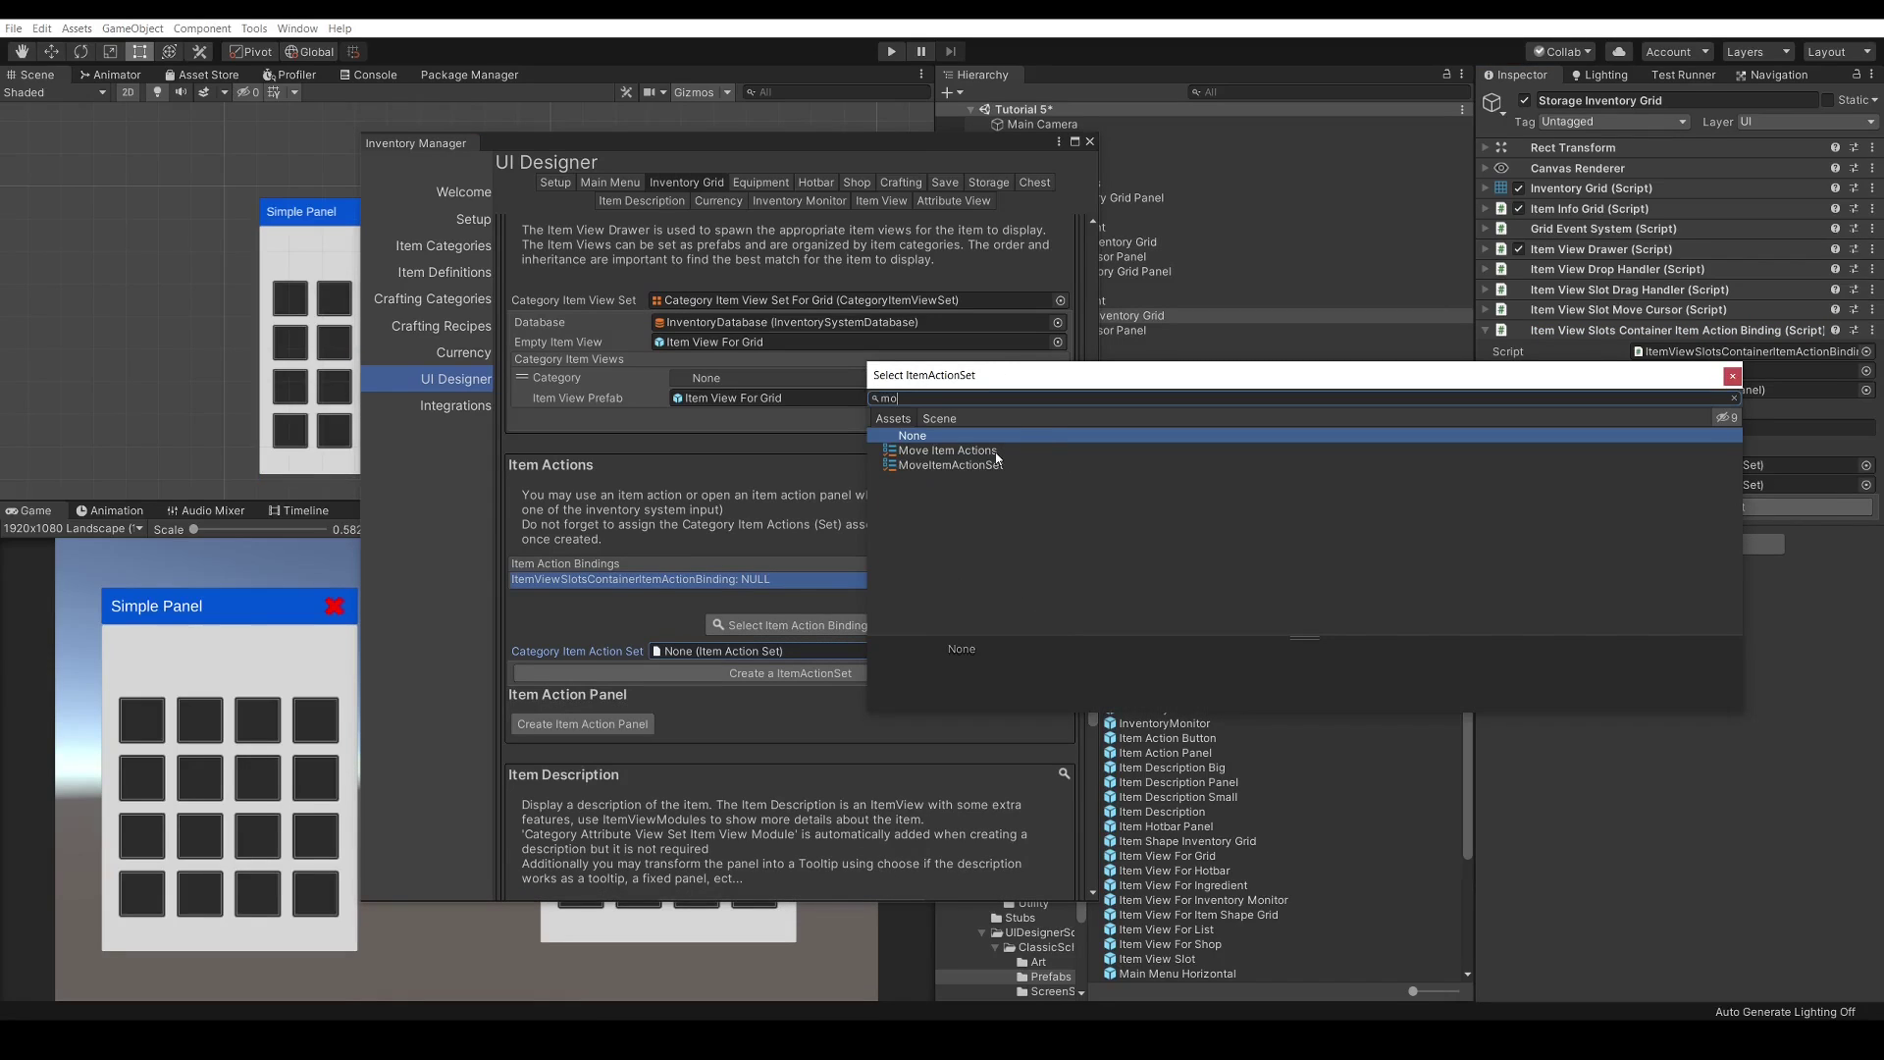
left_click(1000, 465)
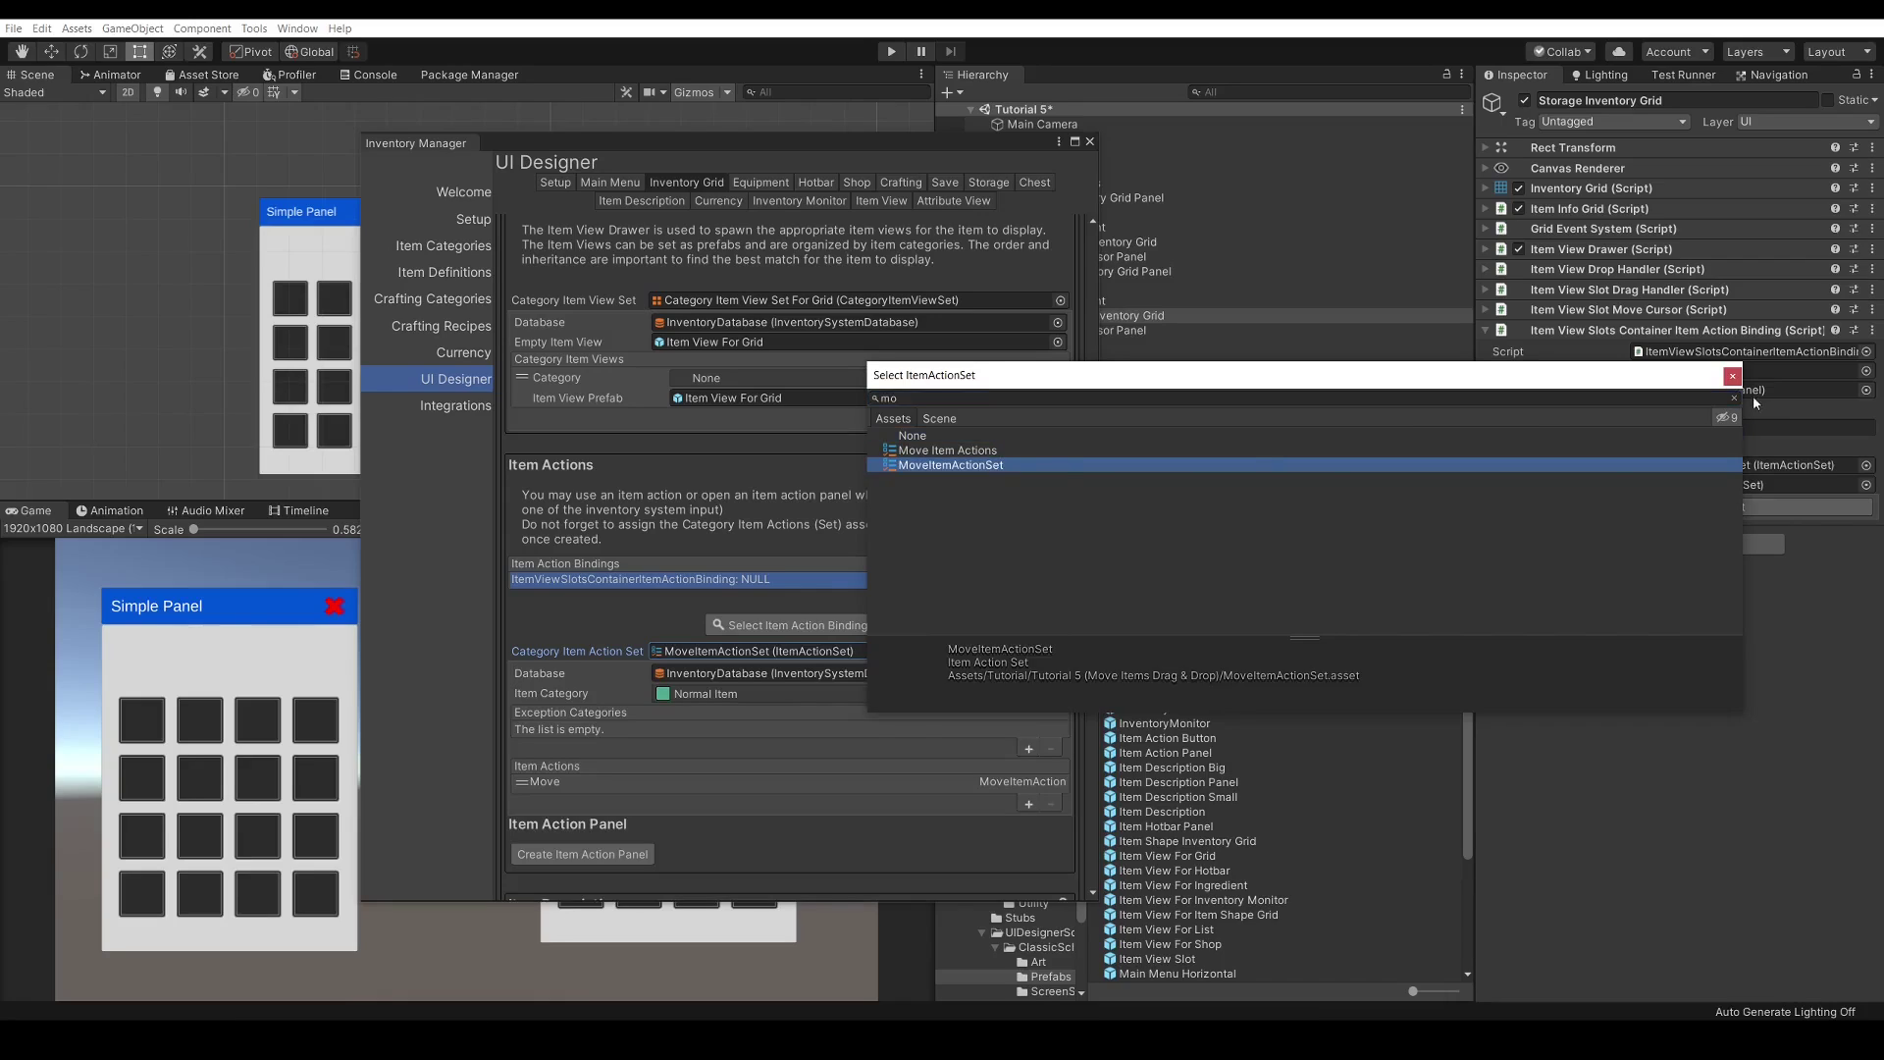
left_click(1732, 376)
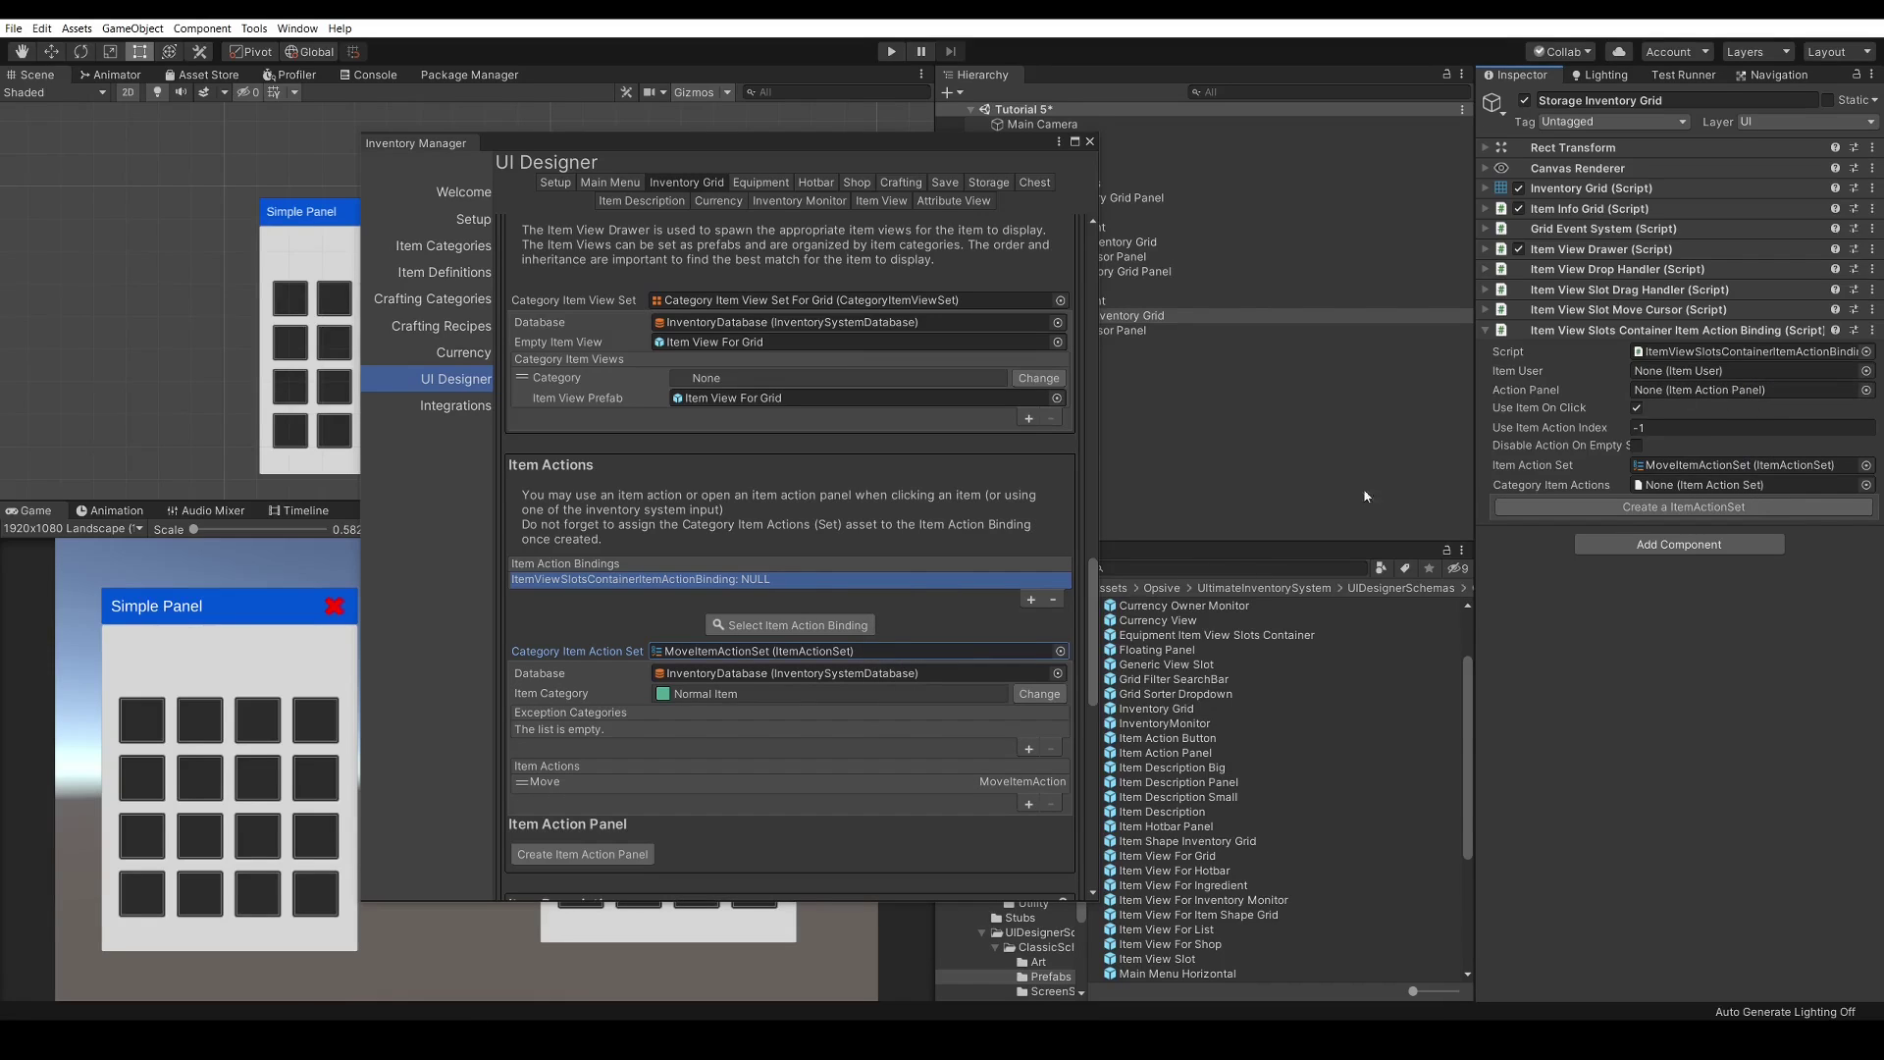
left_click(1089, 144)
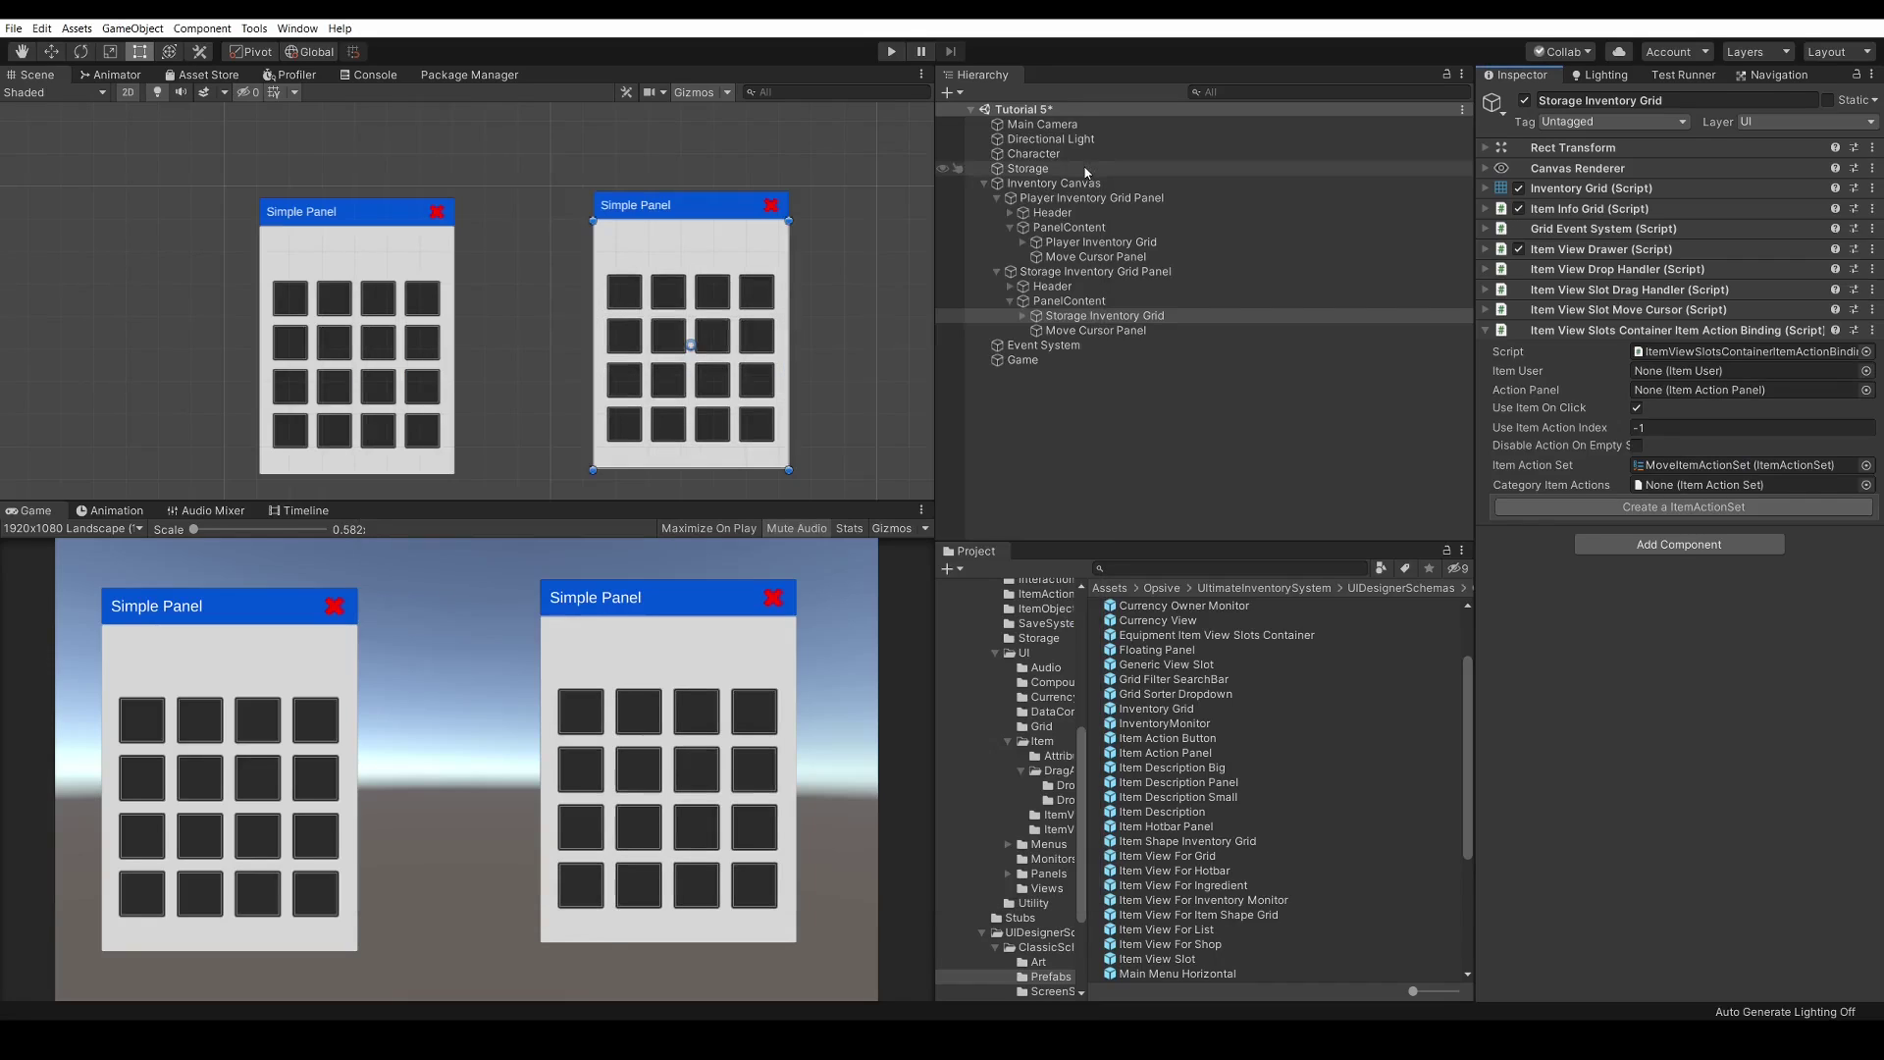
Start Play mode and Smart Open both the Player and Storage inventory panels
left_click(1078, 528)
left_click(893, 51)
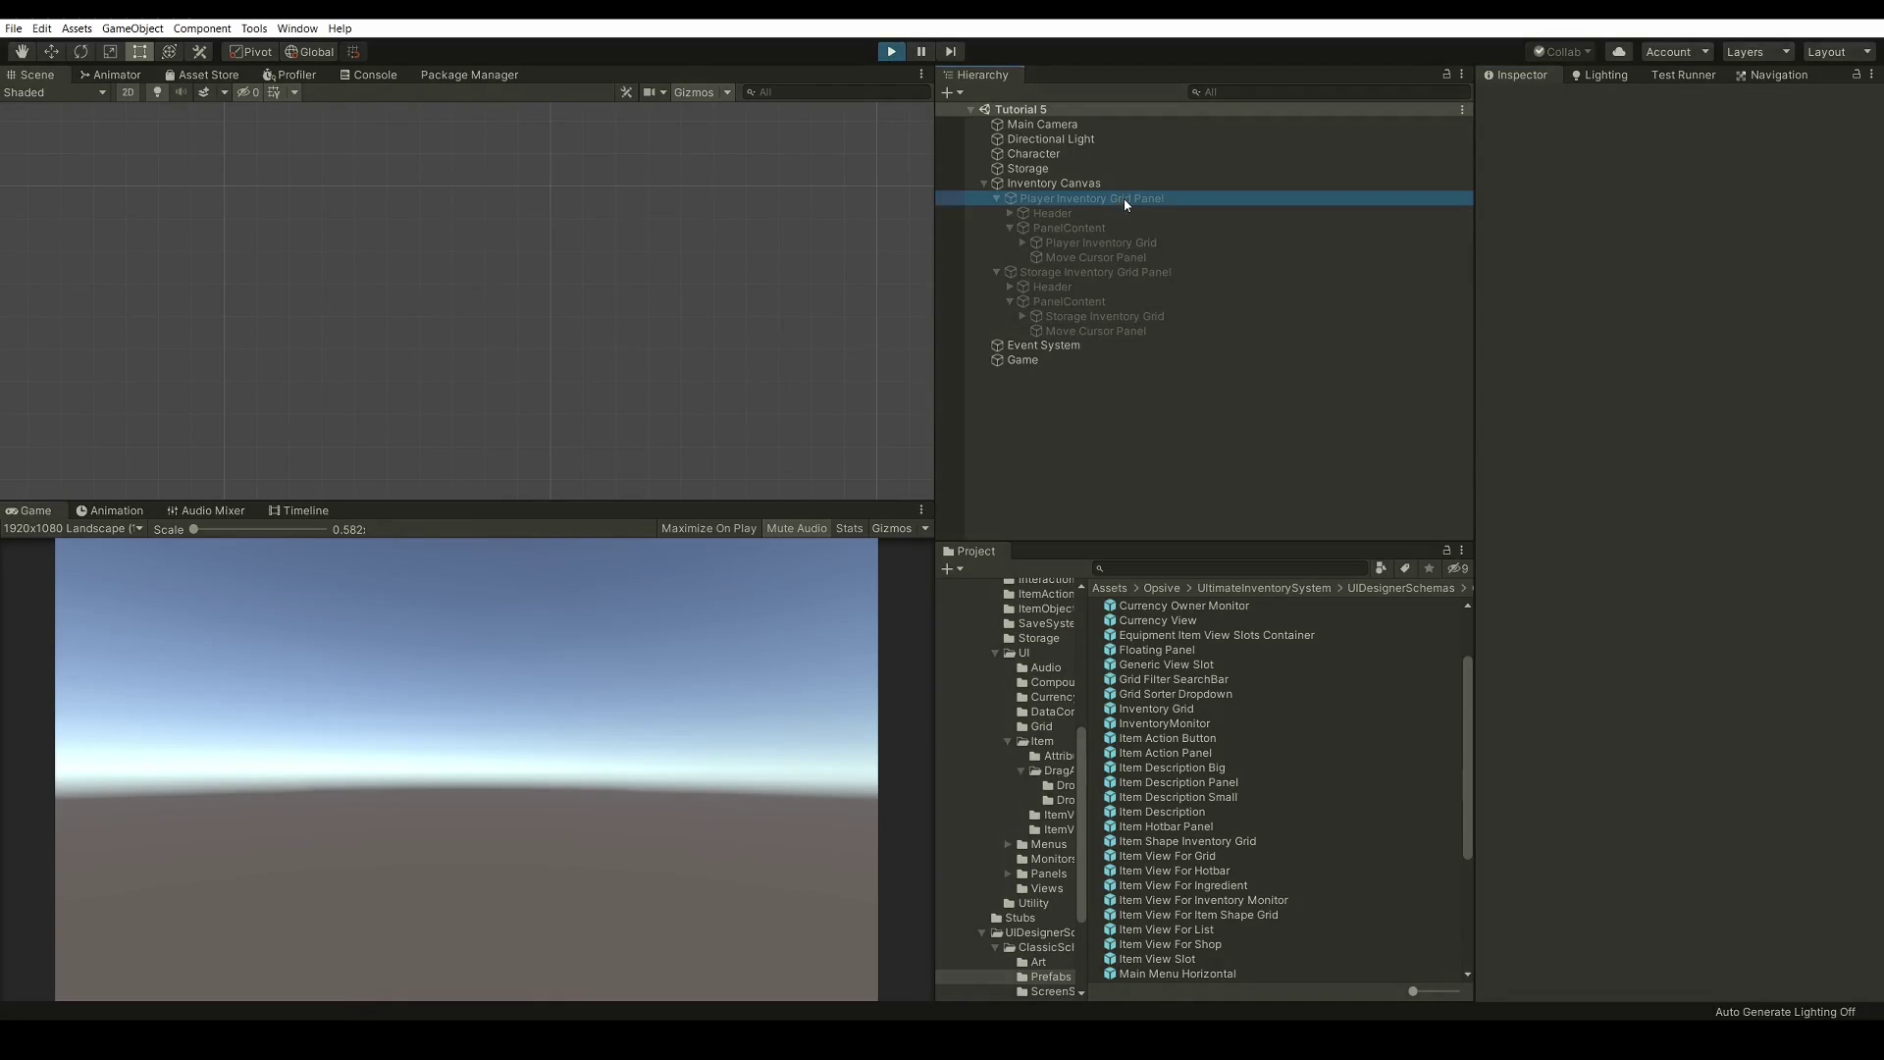
left_click(1123, 198)
right_click(1565, 212)
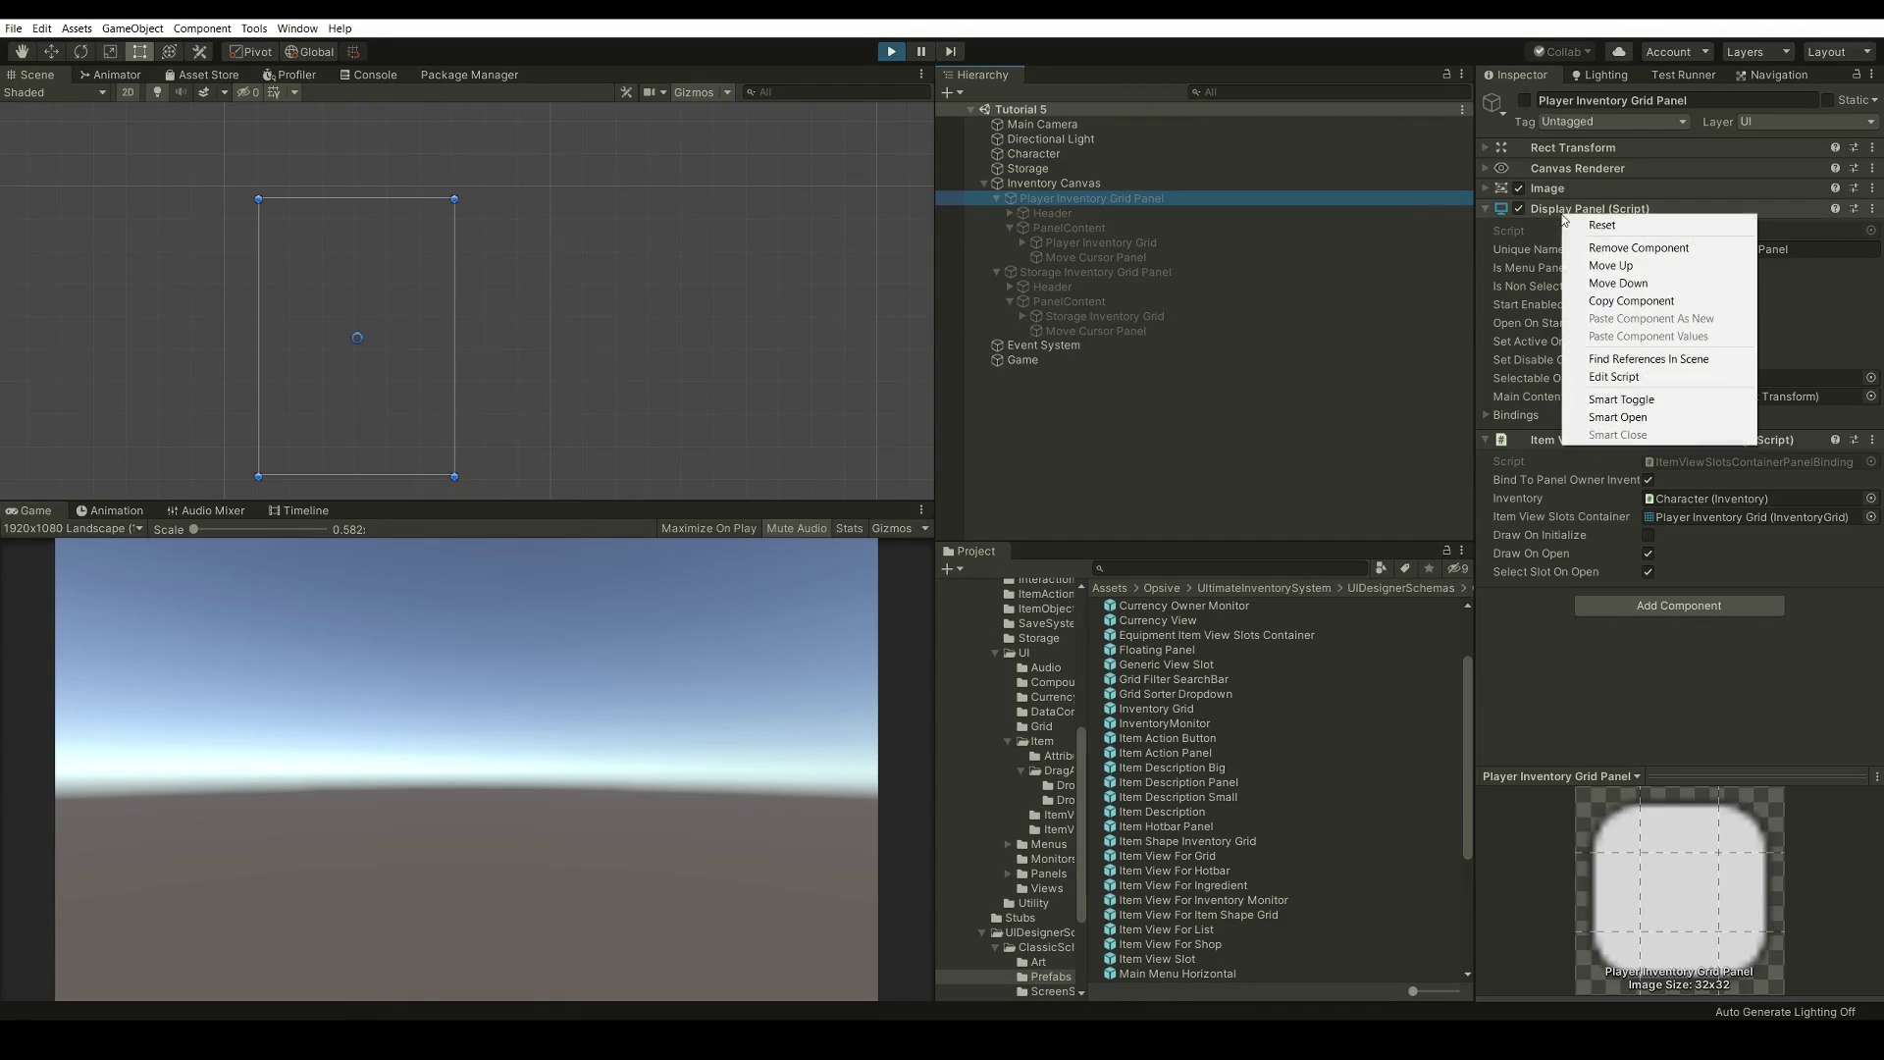
left_click(1619, 422)
left_click(1094, 272)
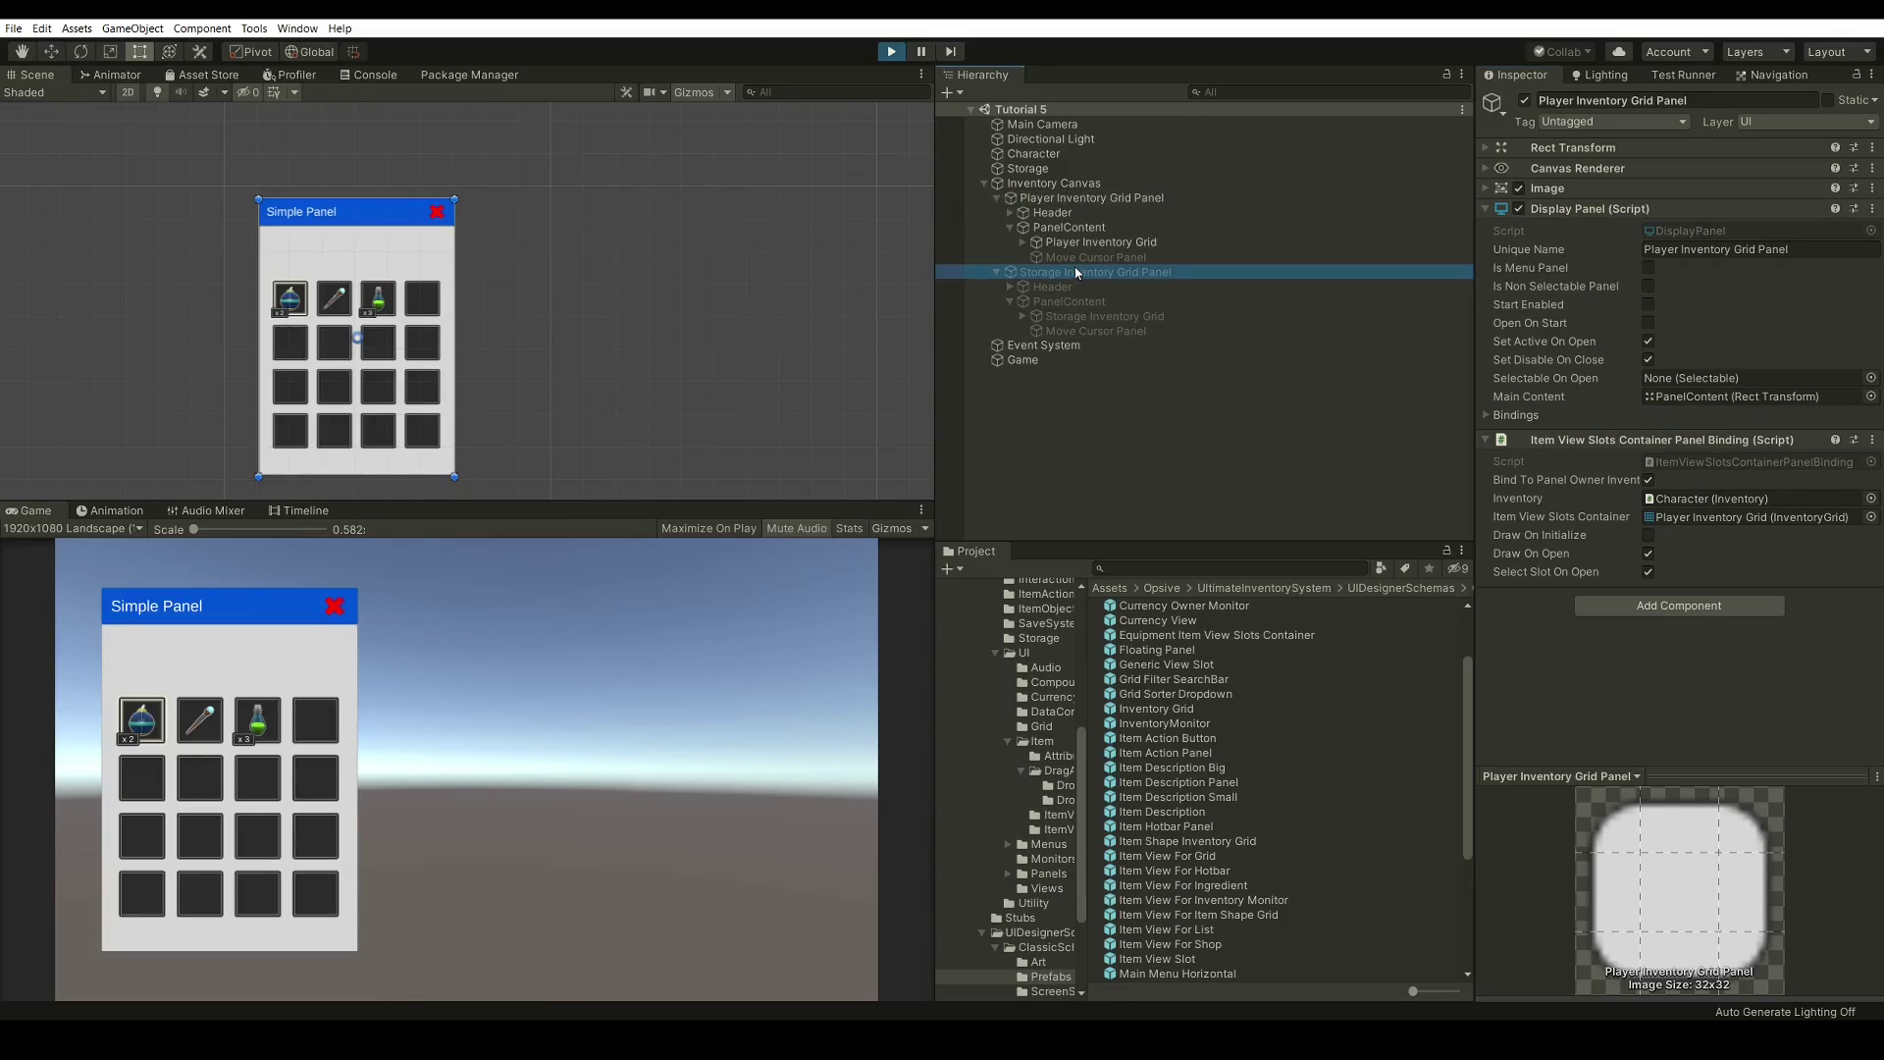
right_click(1566, 210)
left_click(1628, 409)
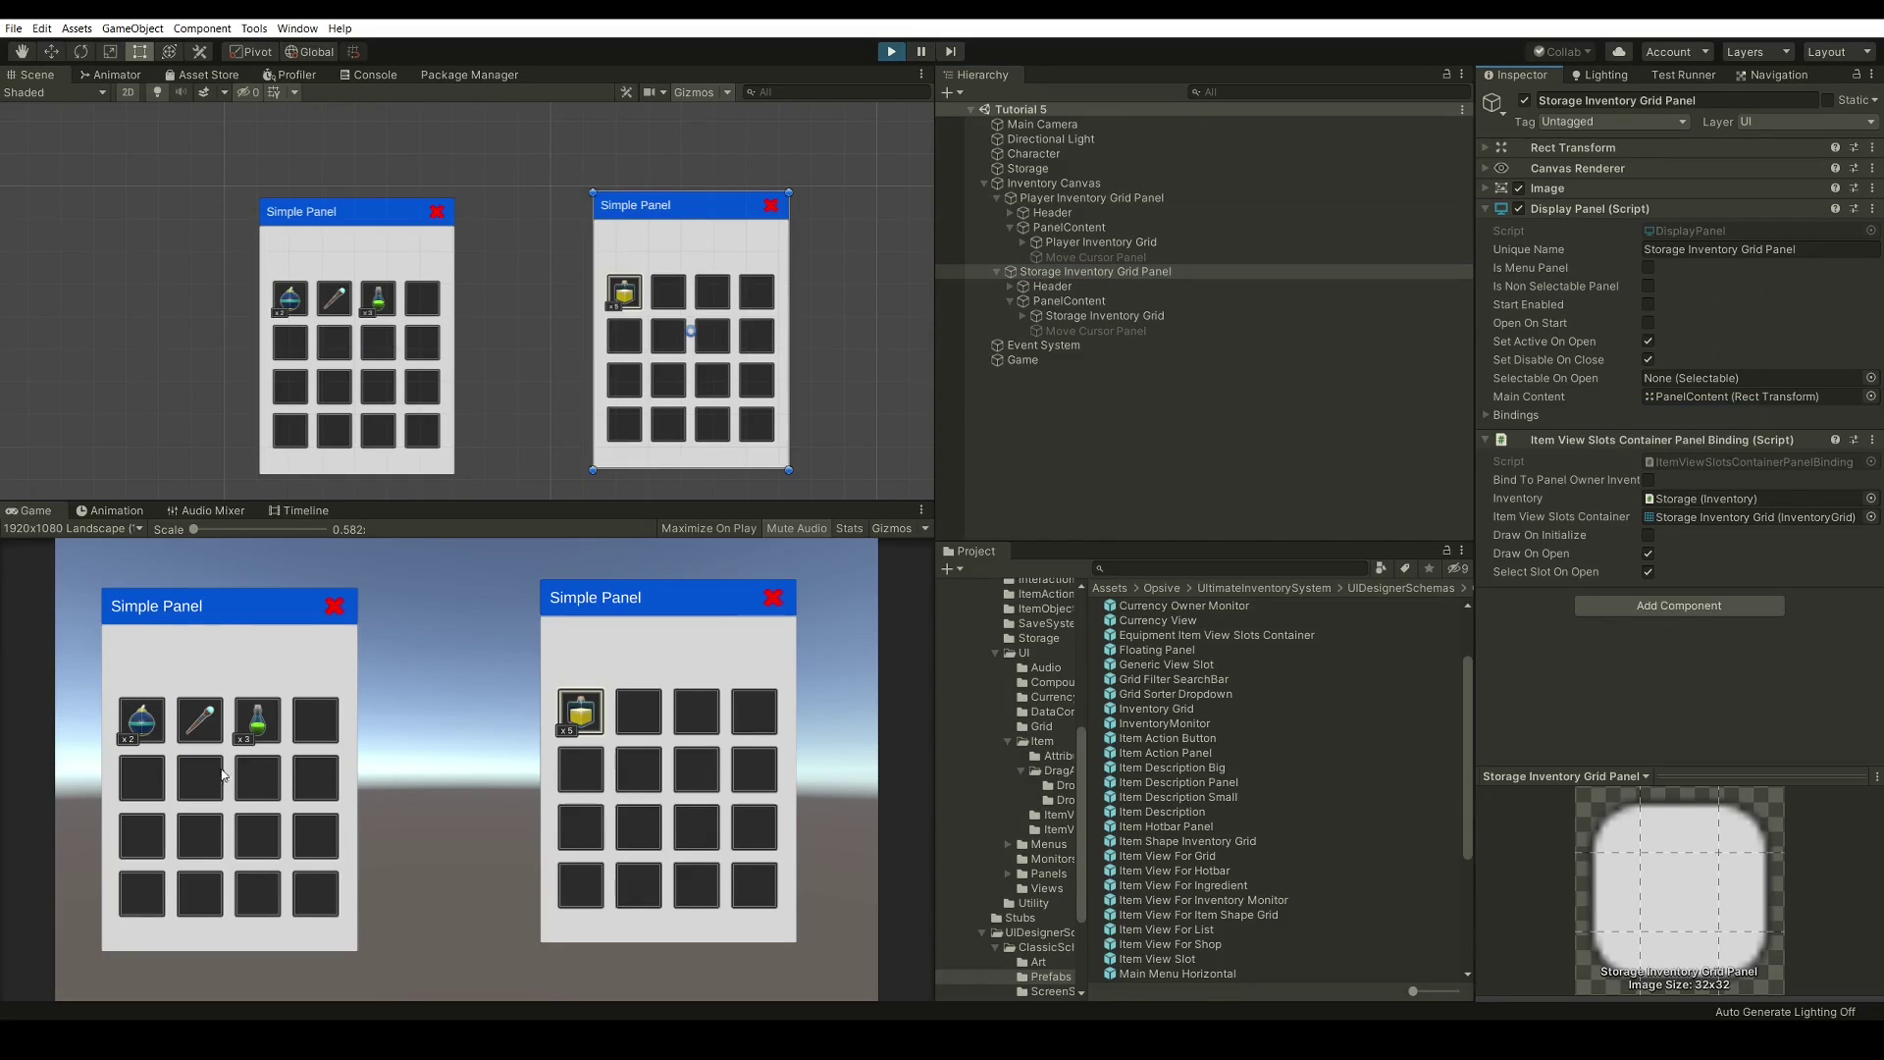
Drag the x3 green potion and the wand into Storage, then check both item collections
left_click_drag(261, 719, 295, 775)
mouse_move(199, 719)
left_mouse_down()
mouse_move(559, 762)
mouse_move(563, 693)
mouse_move(594, 712)
left_mouse_up()
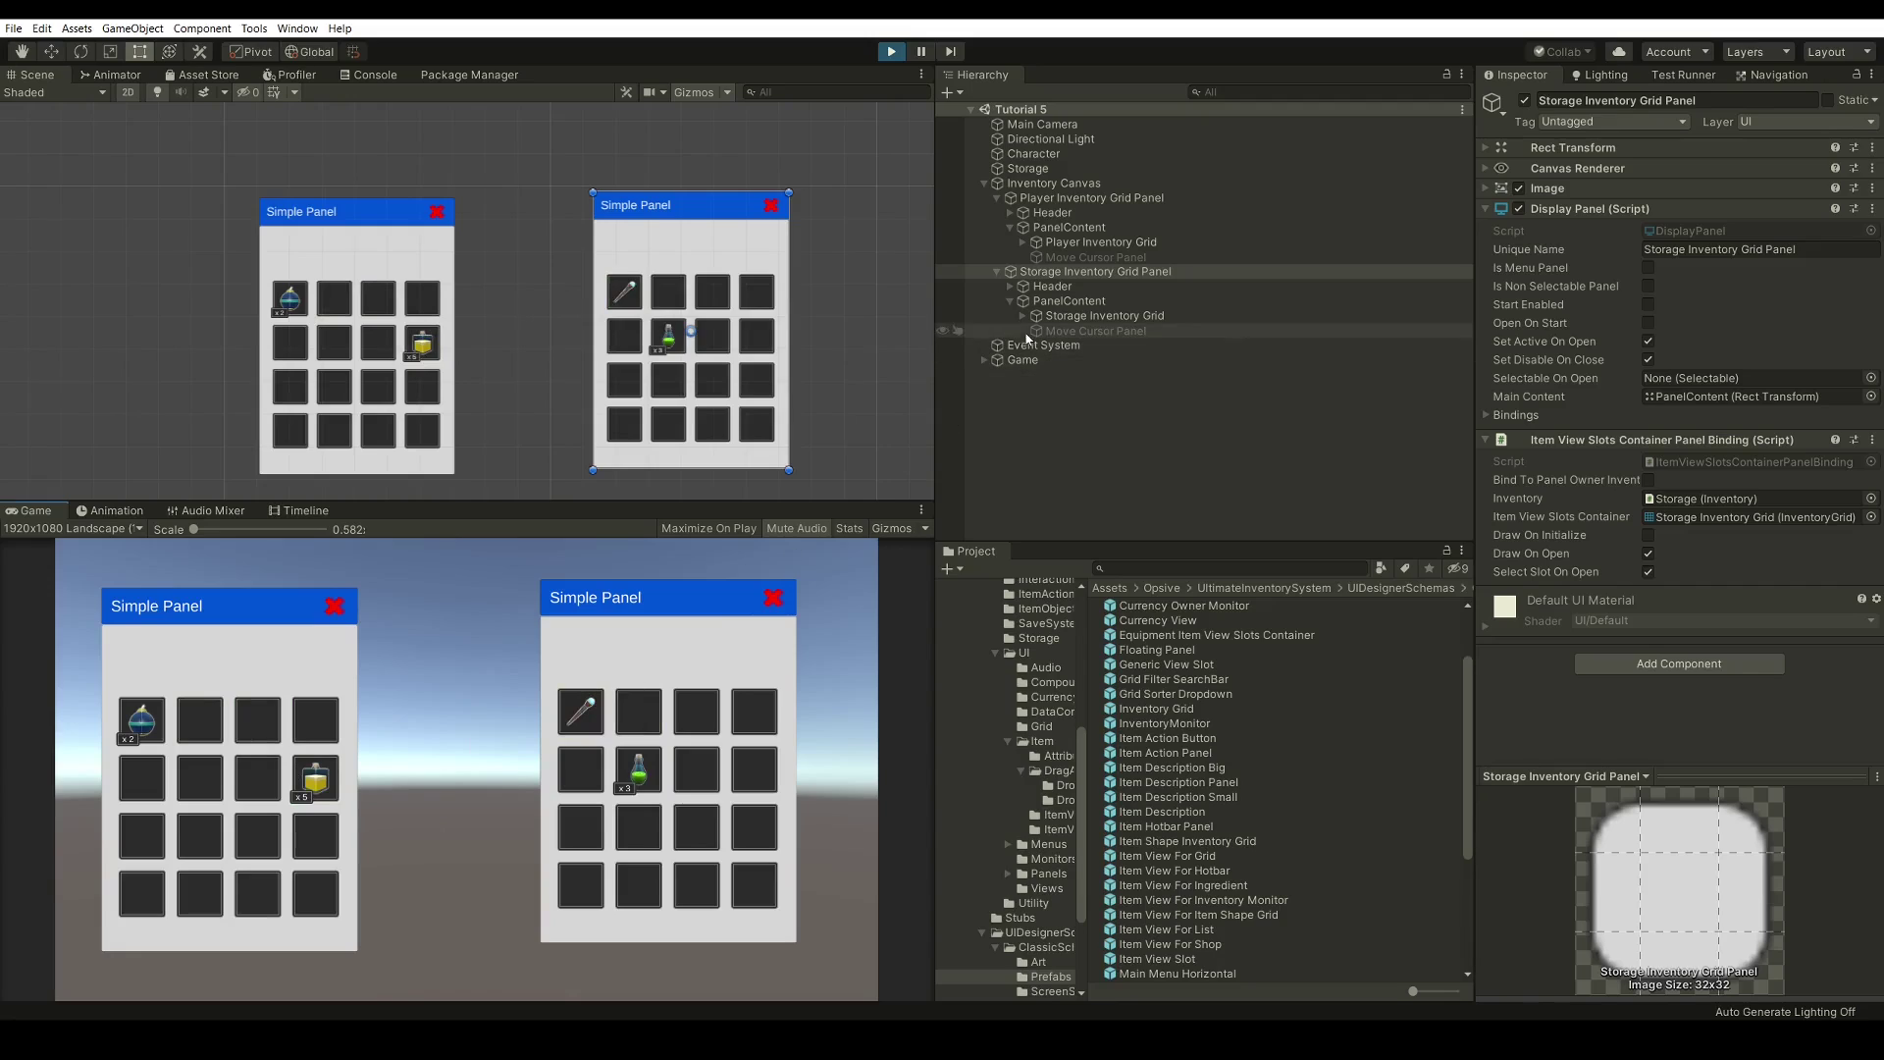
left_click(1050, 156)
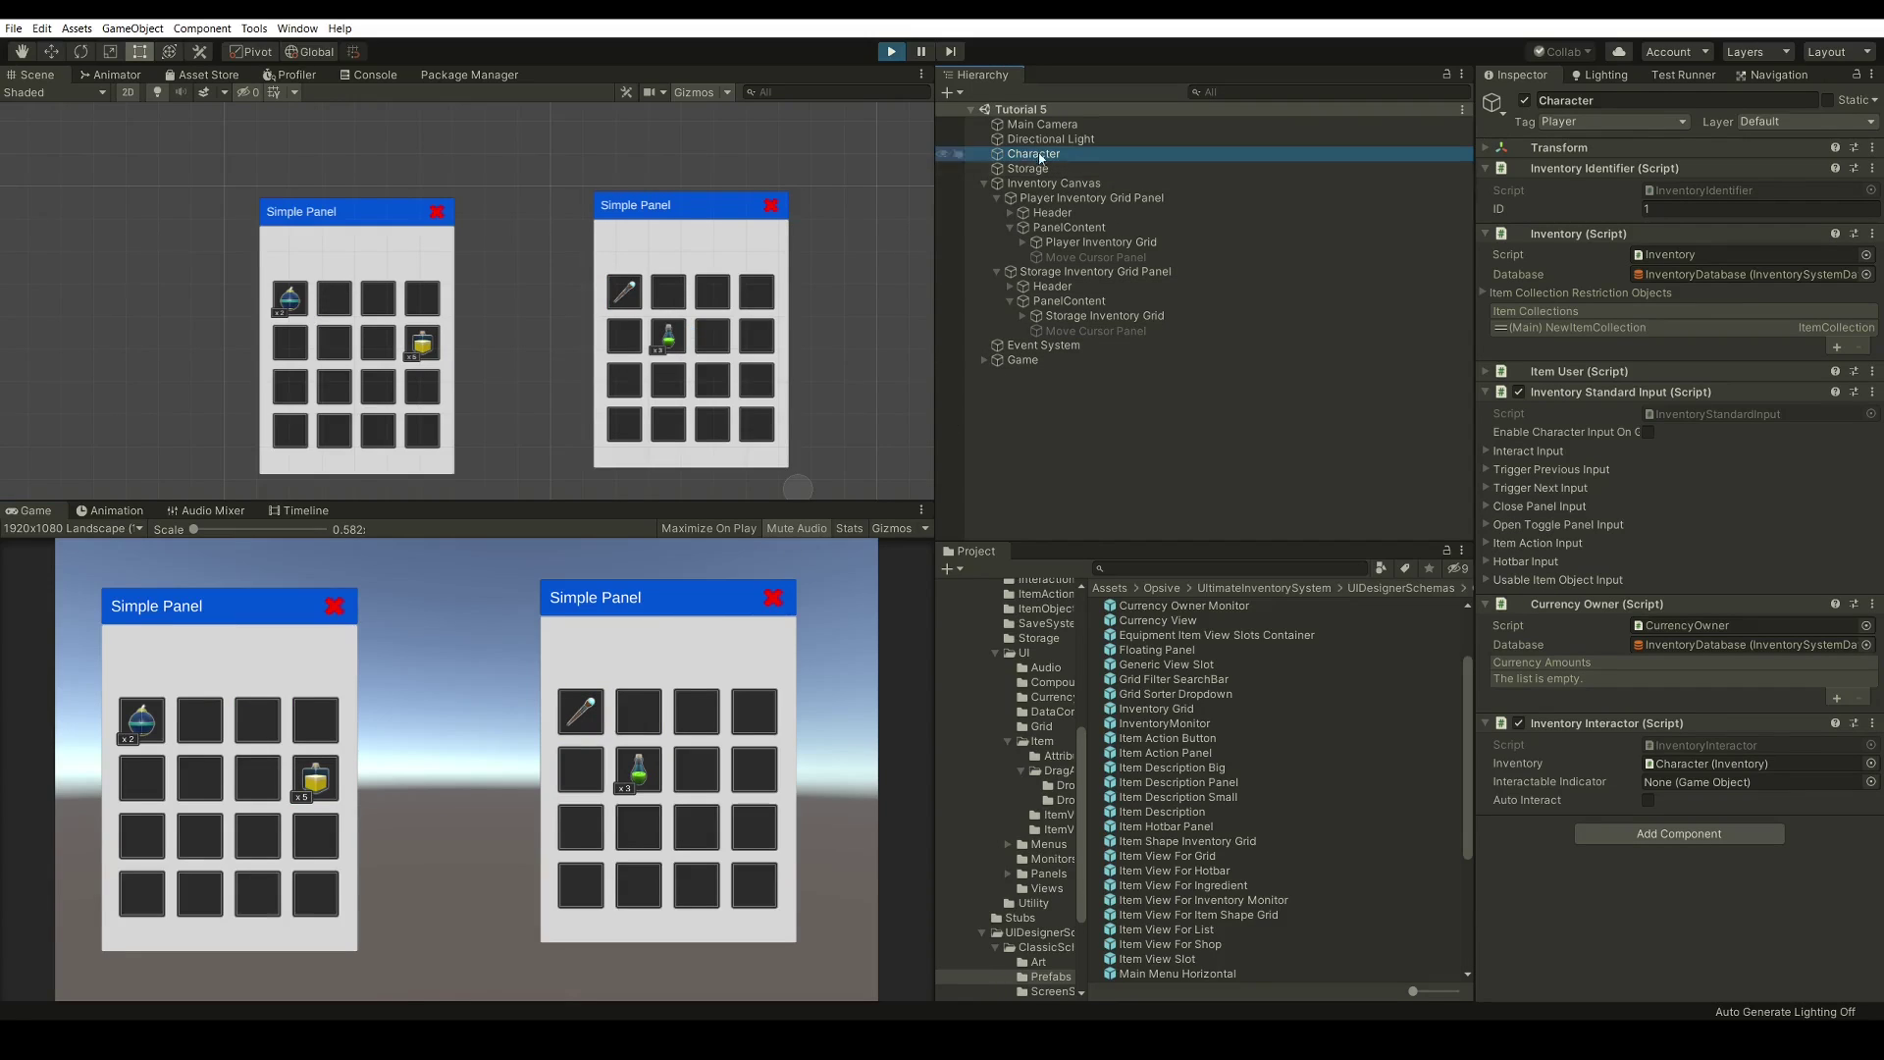
left_click(1633, 330)
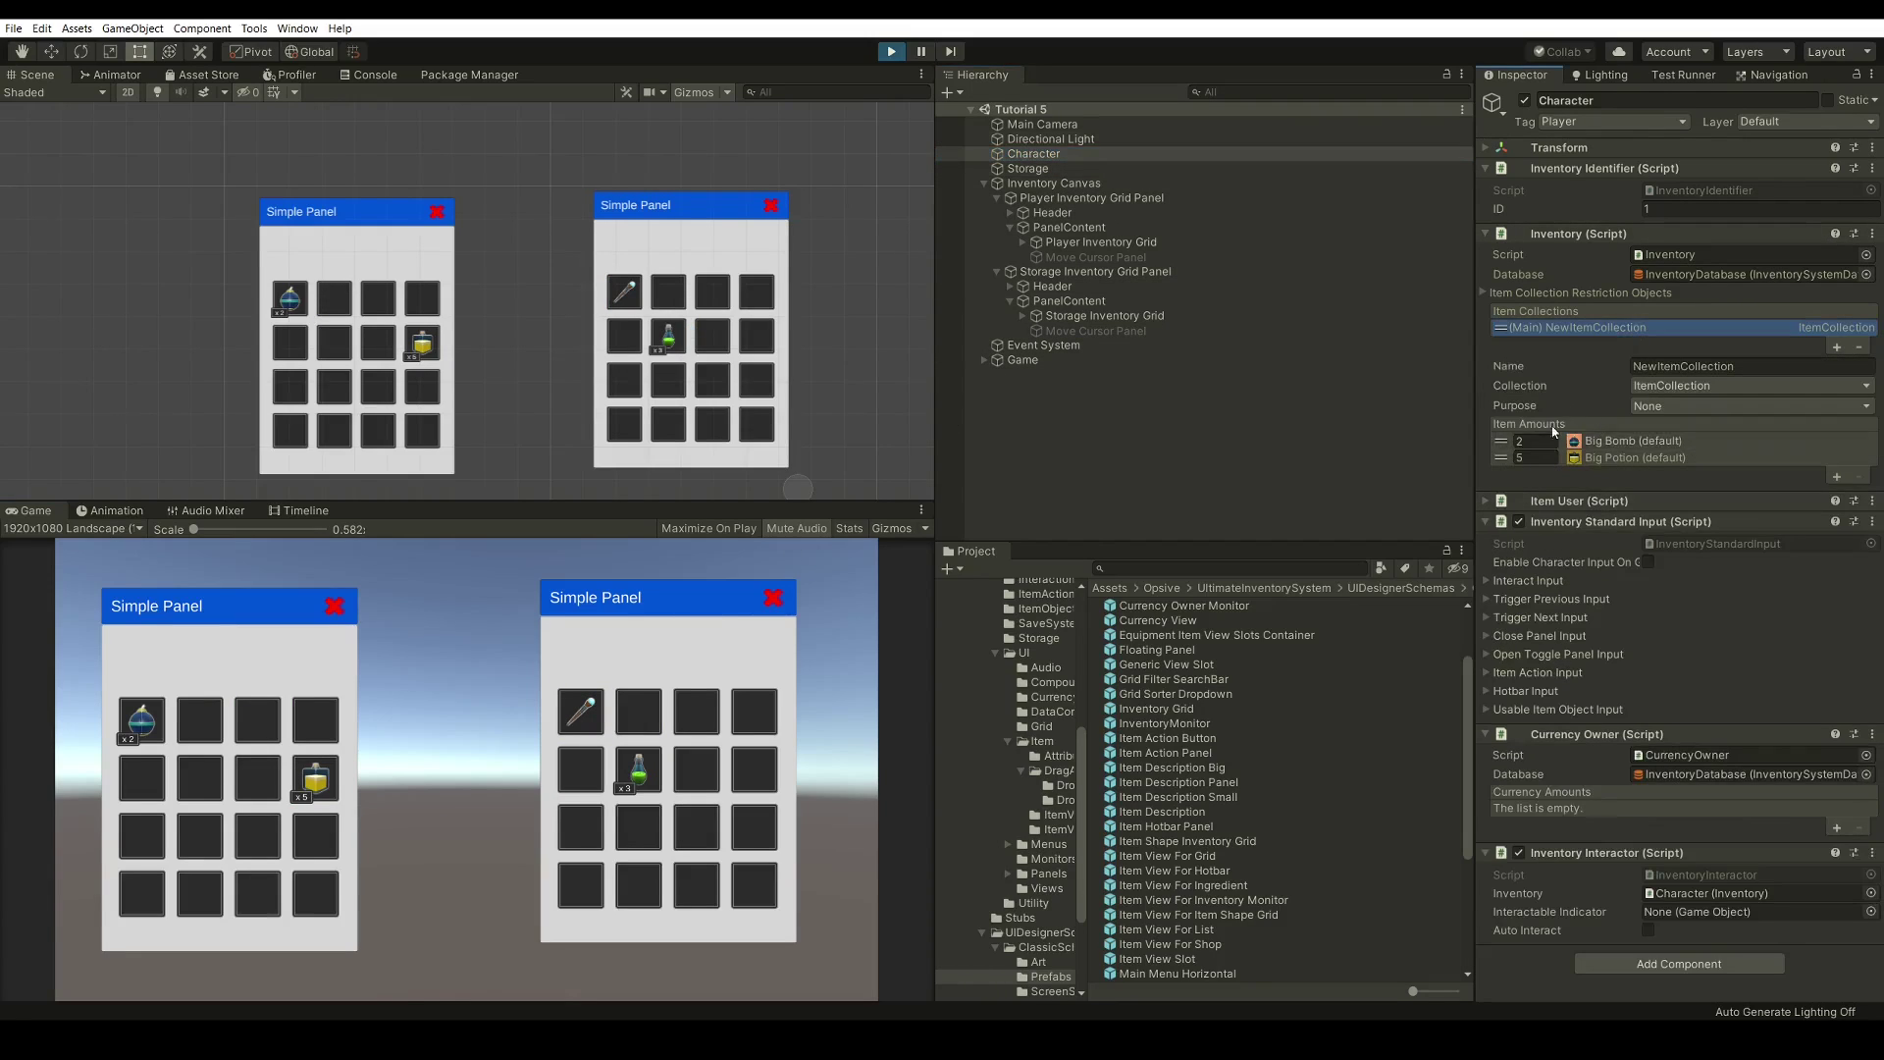
left_click(1026, 170)
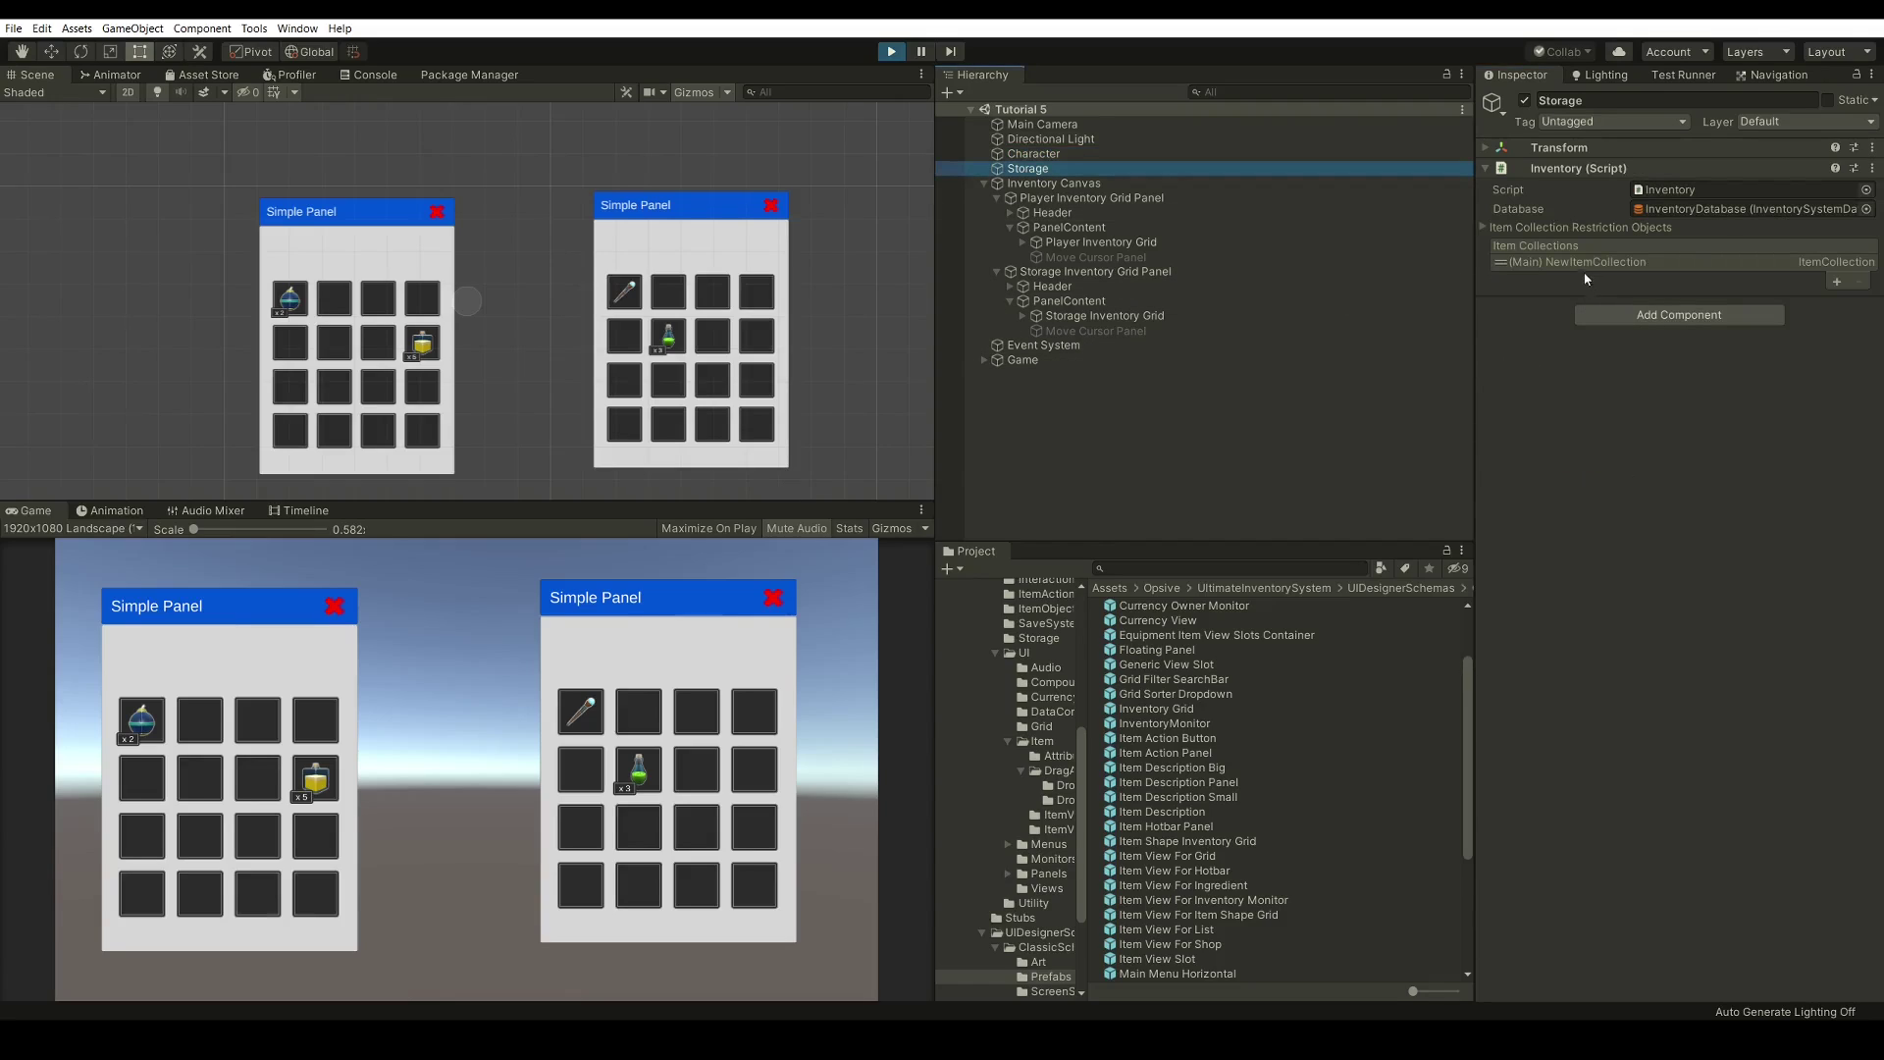
left_click(1588, 263)
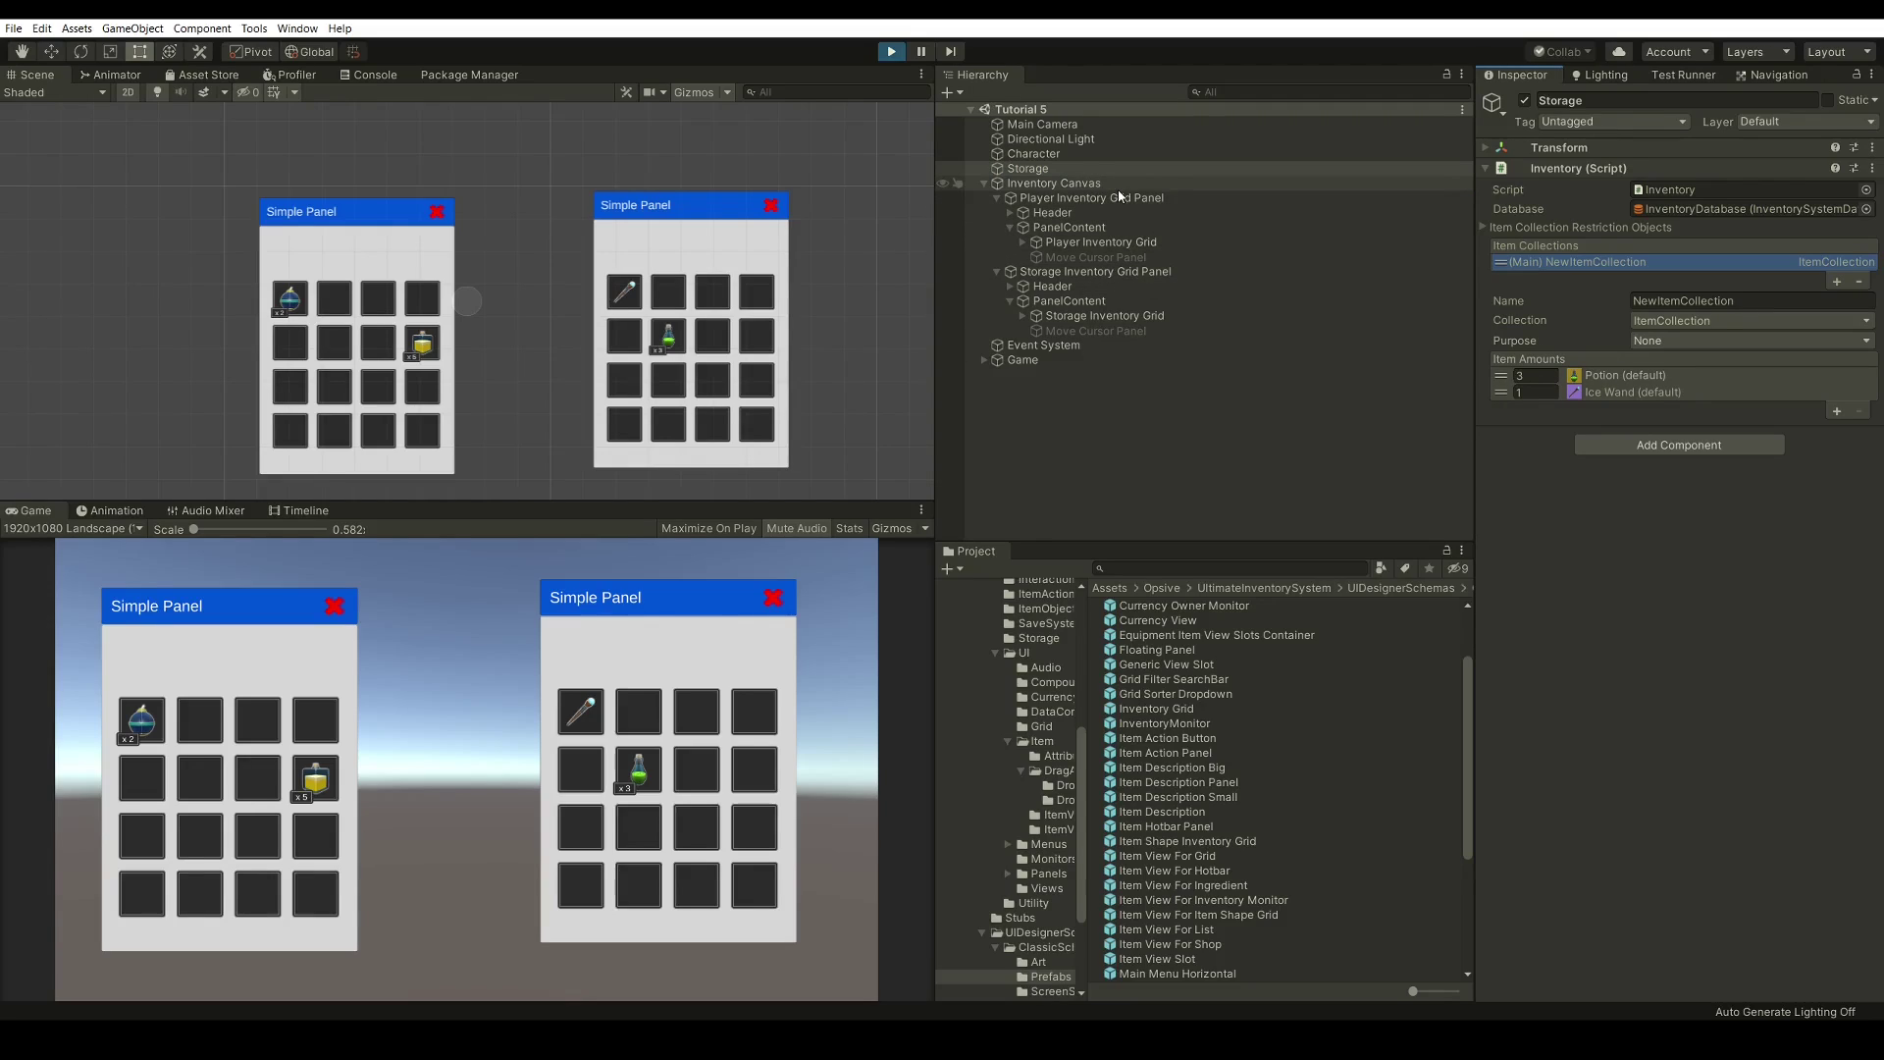
Check the Player grid's Item View Drop Handler and drag the yellow x5 stack into Storage
left_click(1083, 243)
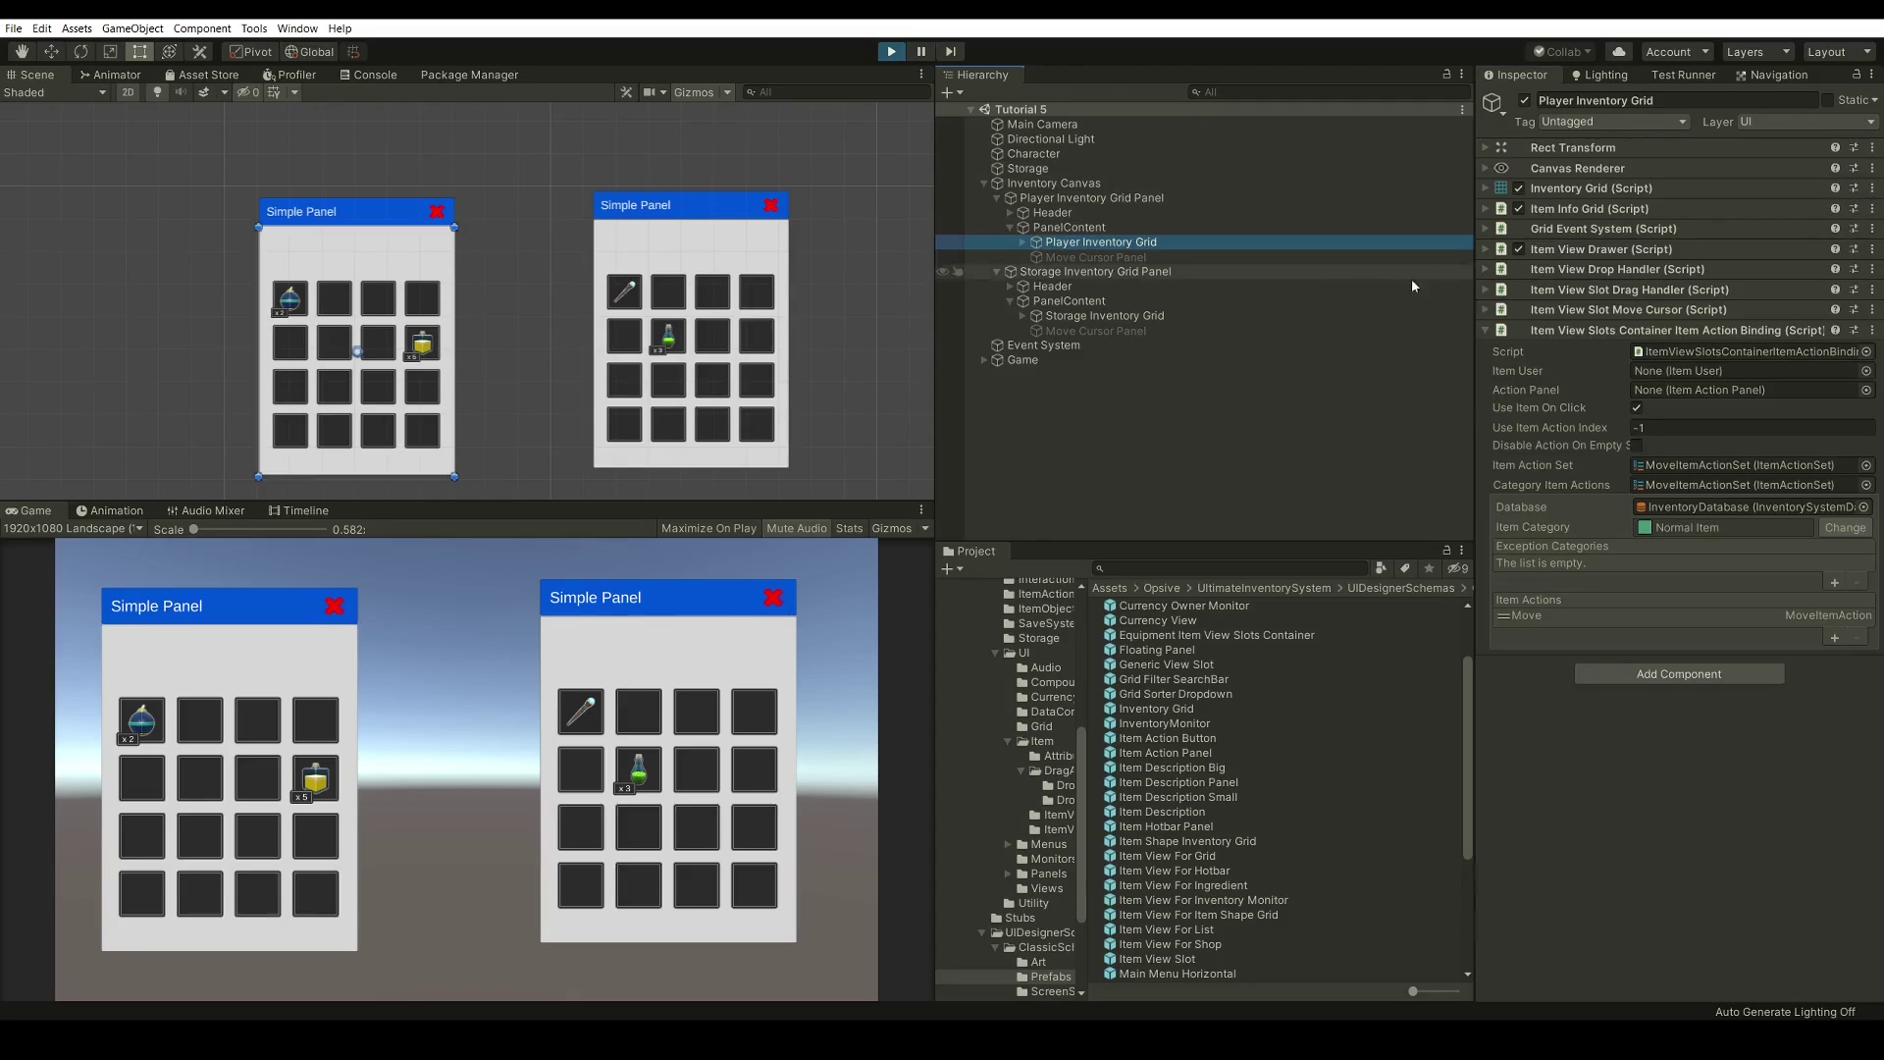
left_click(1634, 271)
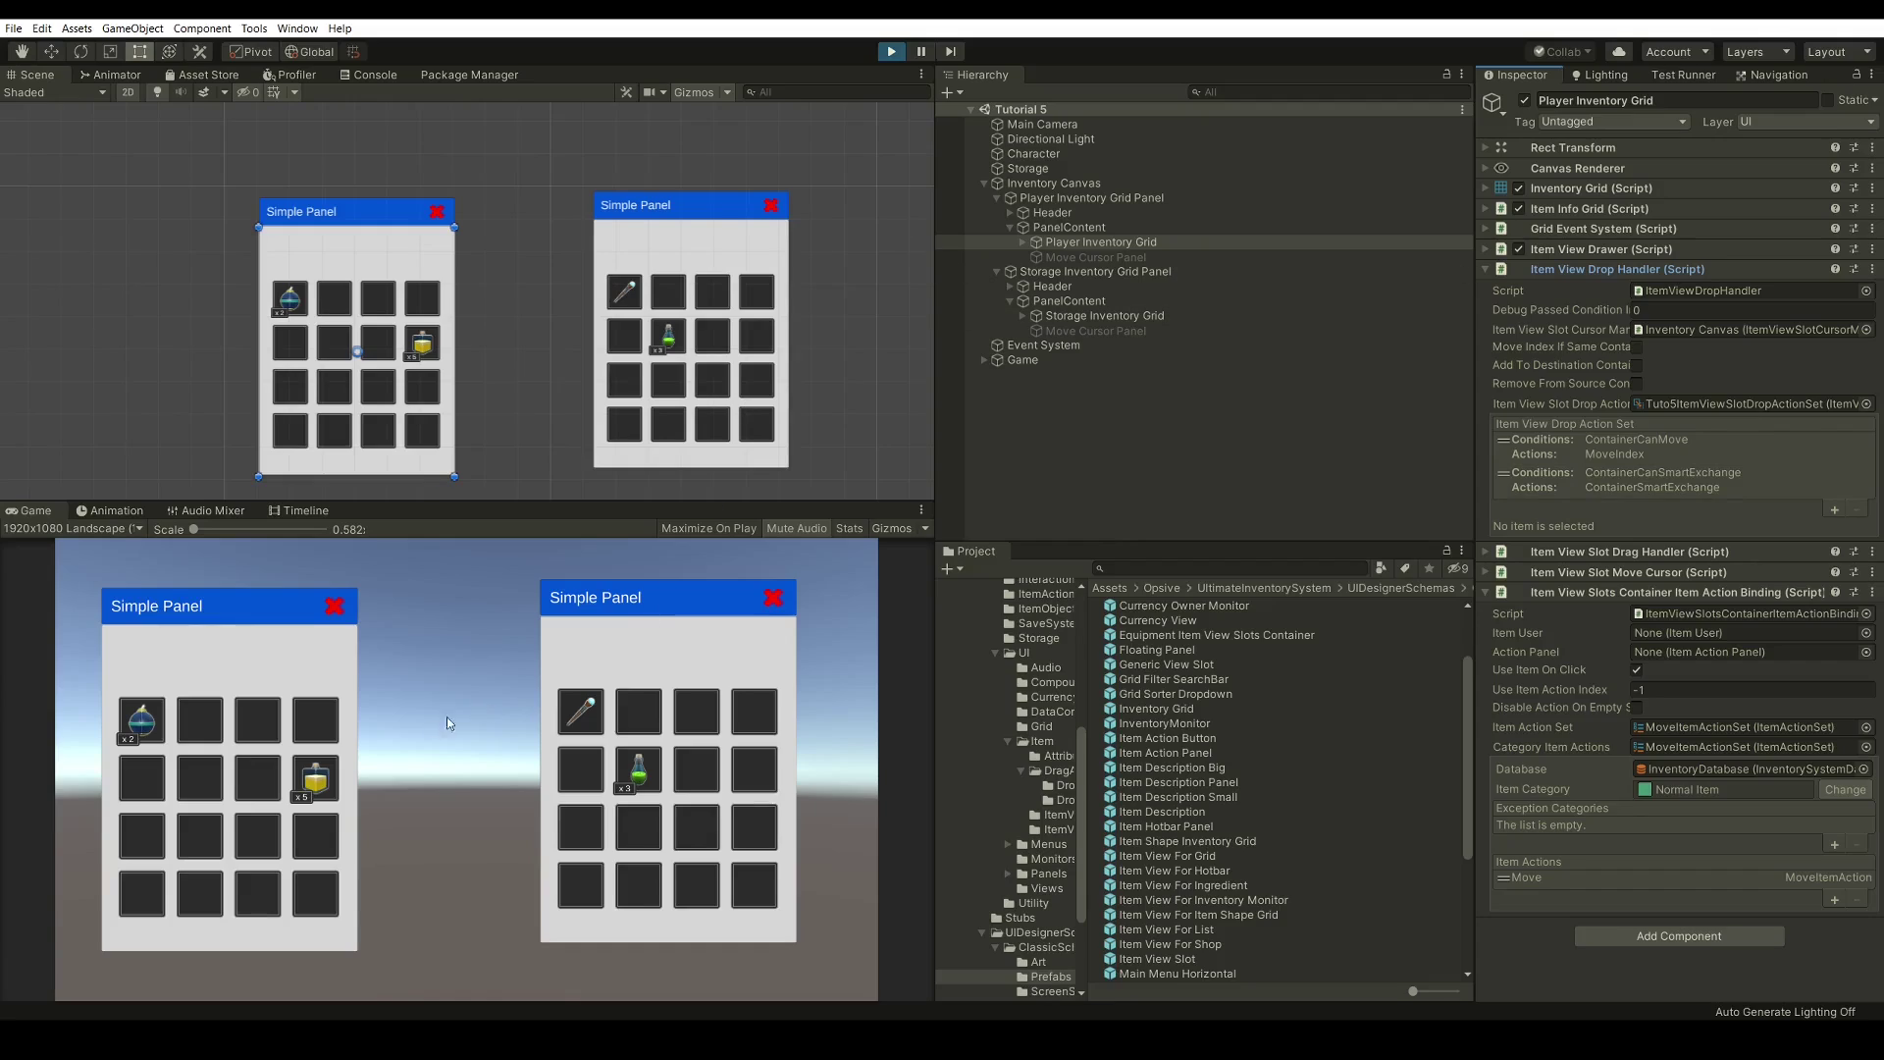
mouse_move(323, 781)
left_mouse_down()
mouse_move(324, 712)
mouse_move(201, 716)
mouse_move(168, 790)
mouse_move(206, 829)
mouse_move(299, 853)
mouse_move(309, 888)
mouse_move(253, 871)
mouse_move(250, 773)
mouse_move(197, 814)
mouse_move(257, 850)
mouse_move(253, 780)
mouse_move(196, 816)
mouse_move(211, 790)
mouse_move(260, 785)
mouse_move(280, 860)
mouse_move(361, 751)
mouse_move(473, 721)
mouse_move(589, 731)
mouse_move(609, 778)
mouse_move(520, 756)
mouse_move(317, 782)
mouse_move(434, 655)
mouse_move(384, 738)
mouse_move(405, 763)
mouse_move(554, 775)
mouse_move(591, 806)
mouse_move(594, 849)
mouse_move(586, 767)
mouse_move(587, 839)
mouse_move(579, 782)
left_mouse_up()
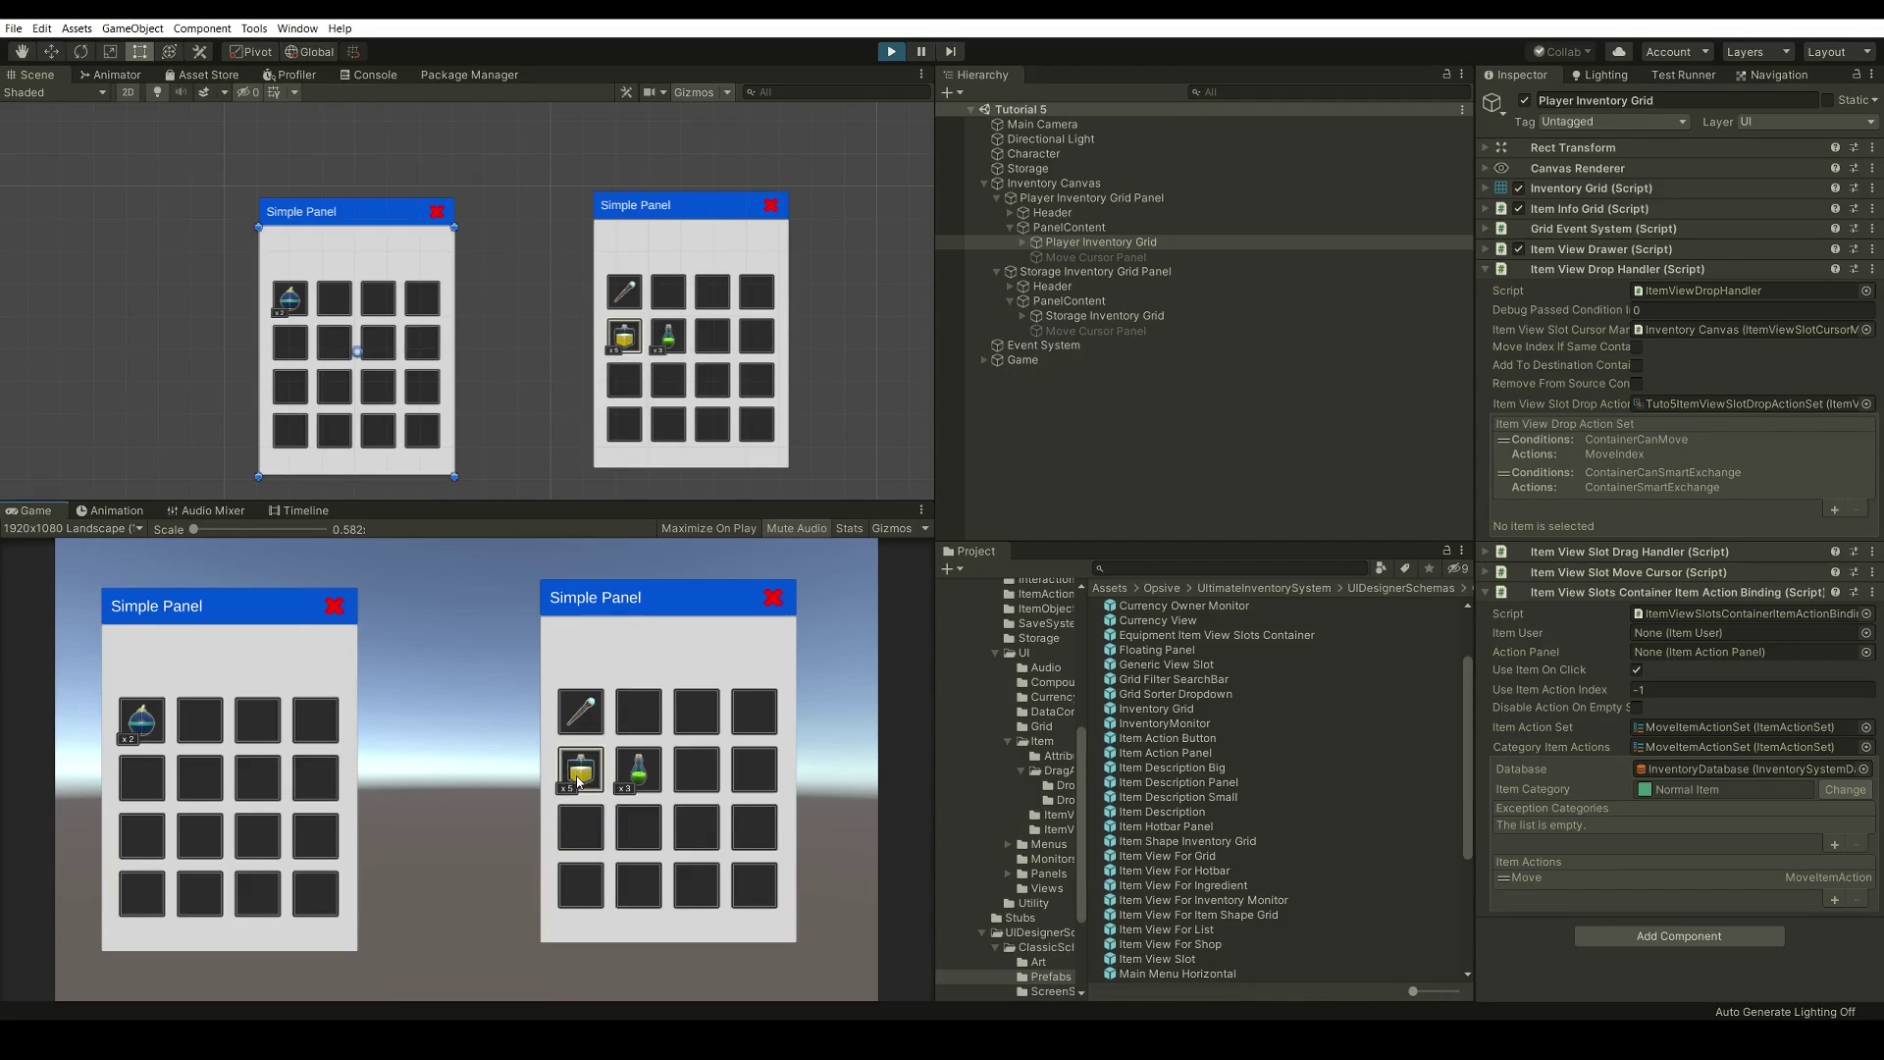
Exit Play, find 'item view' and open Item View For Grid's Drop Hover Icon Preview options
left_click(894, 52)
left_click(1213, 568)
type("item view fo")
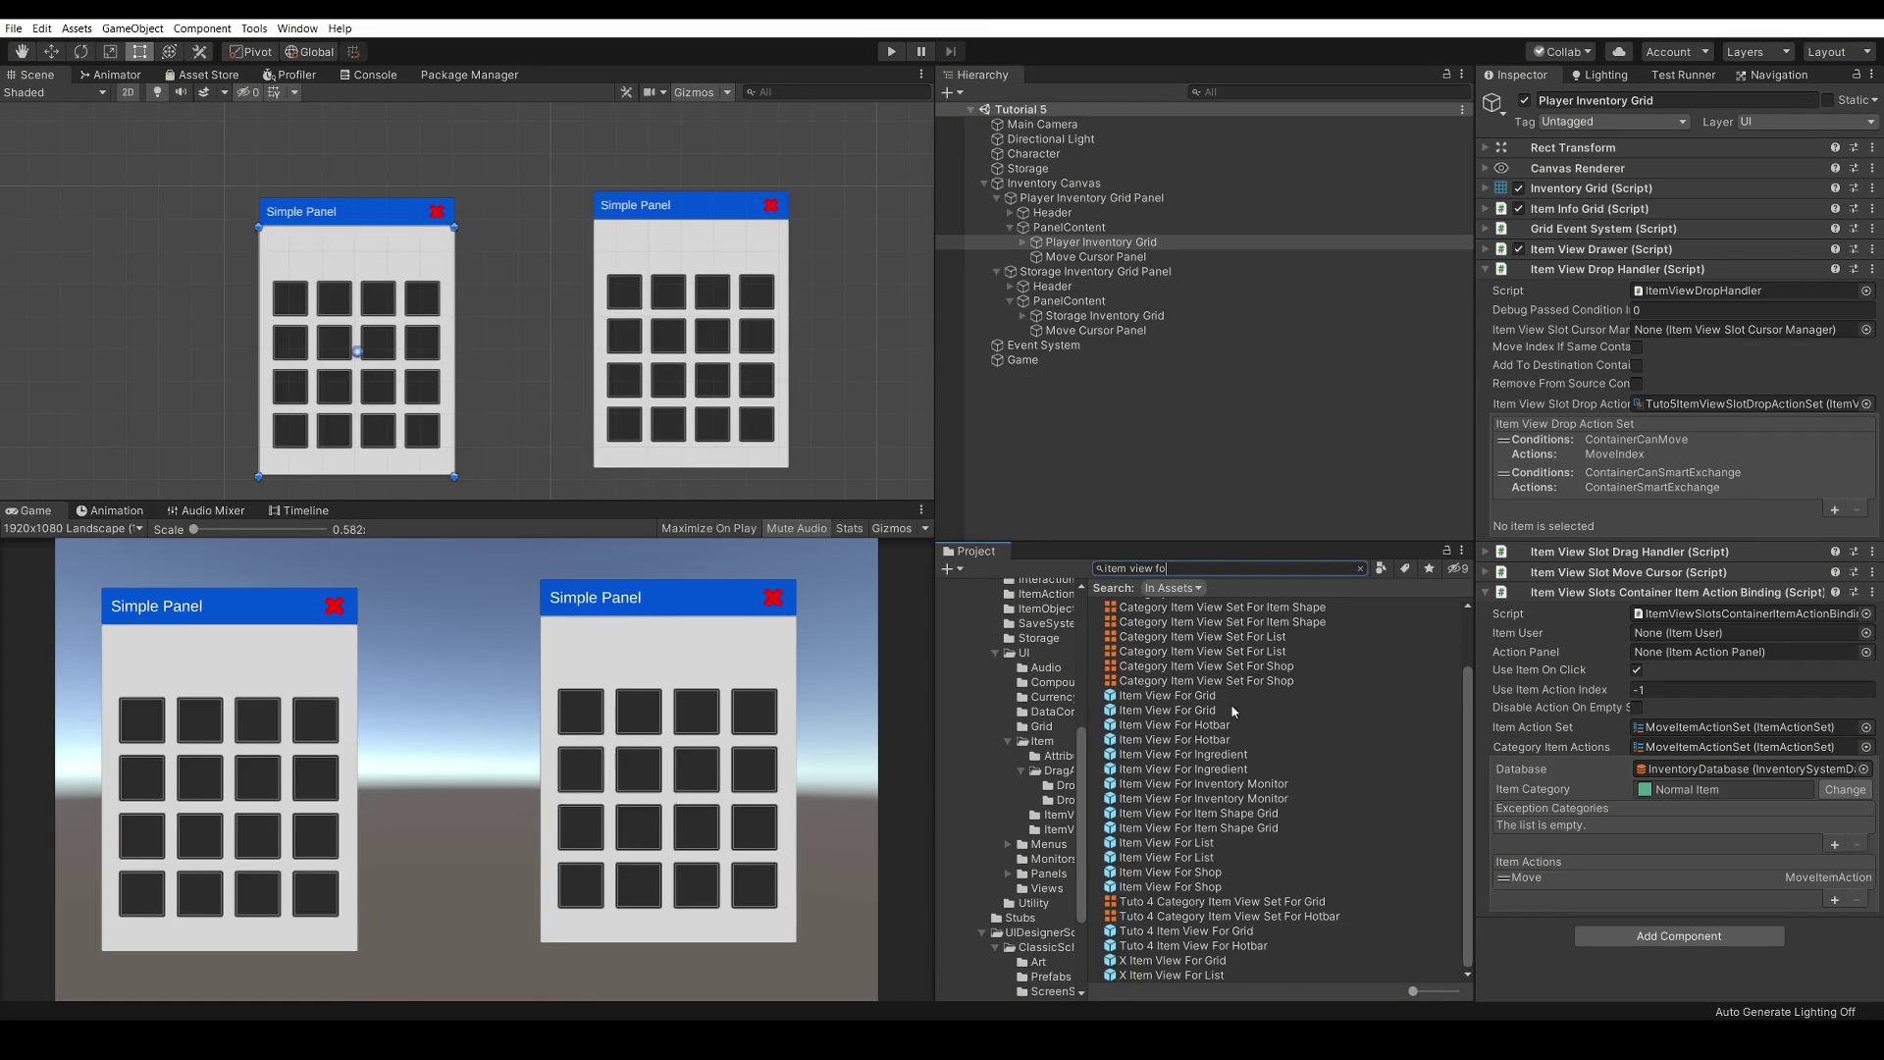
left_click(1203, 696)
scroll(1589, 659, "down", 5)
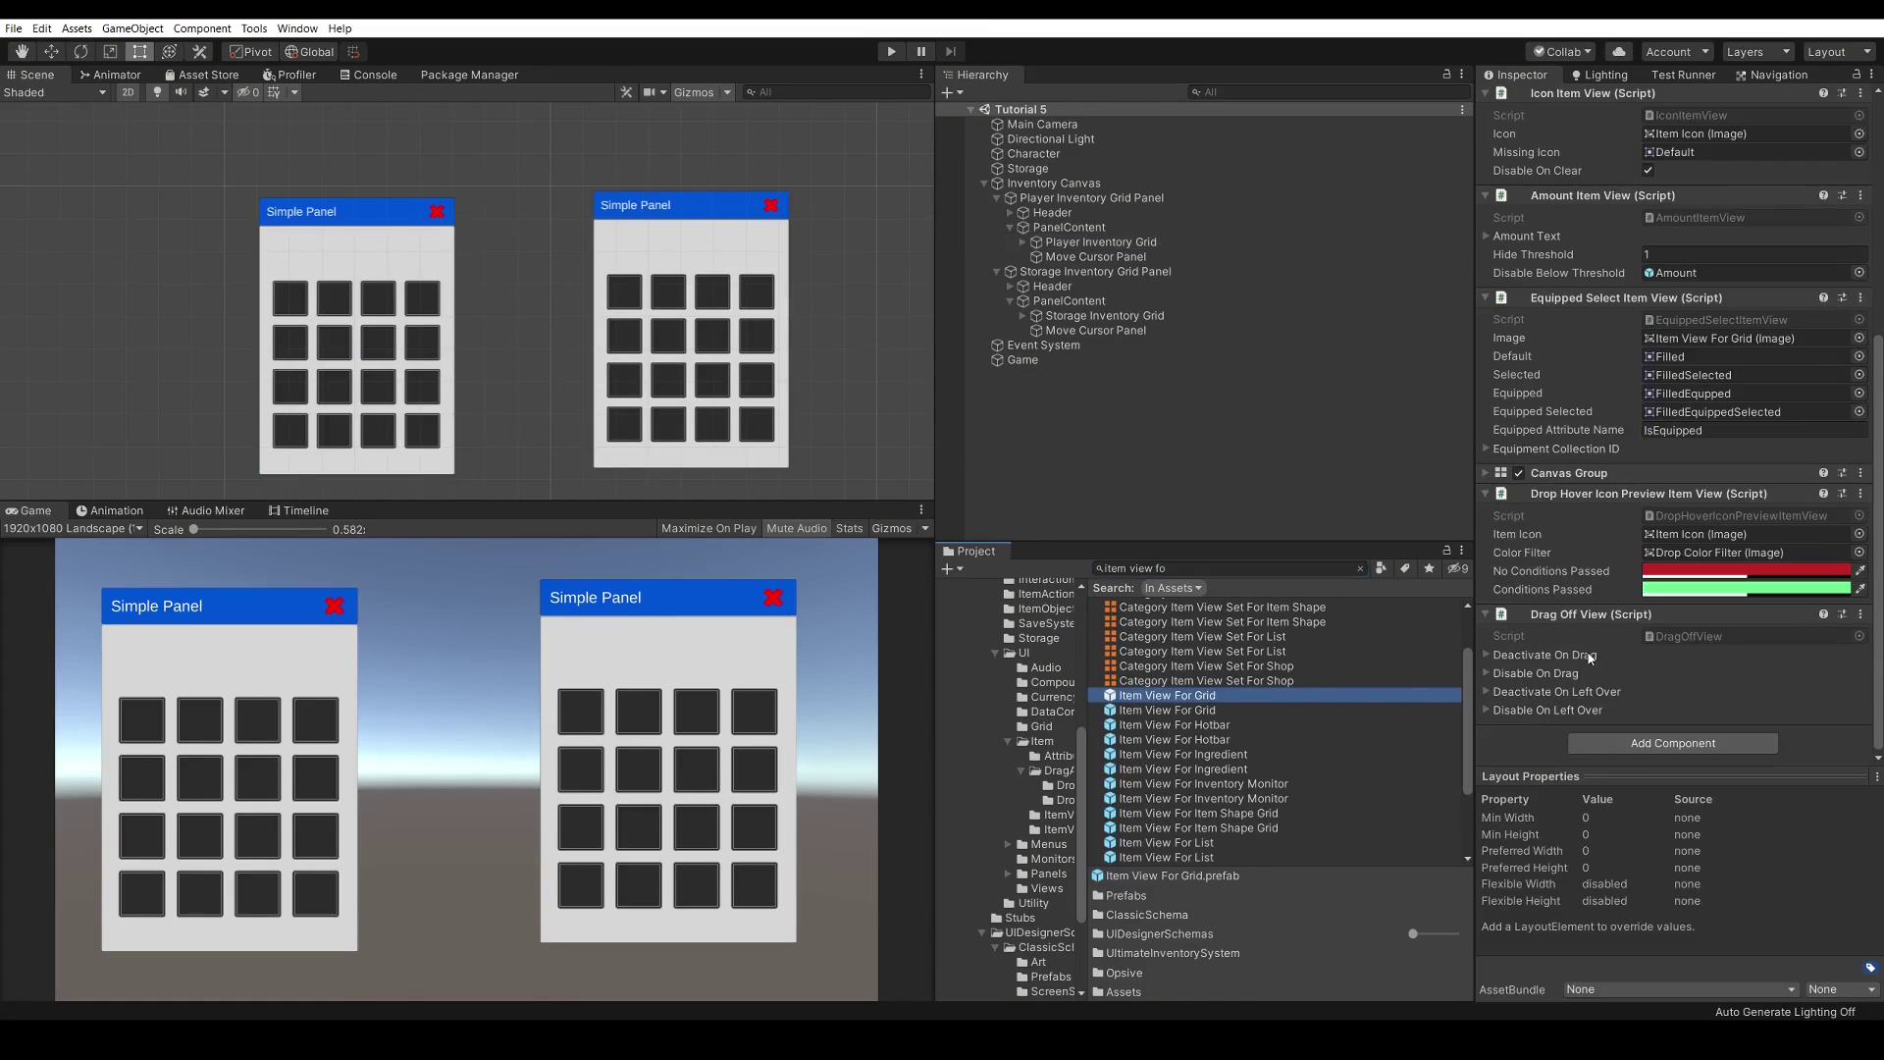
double_click(1187, 696)
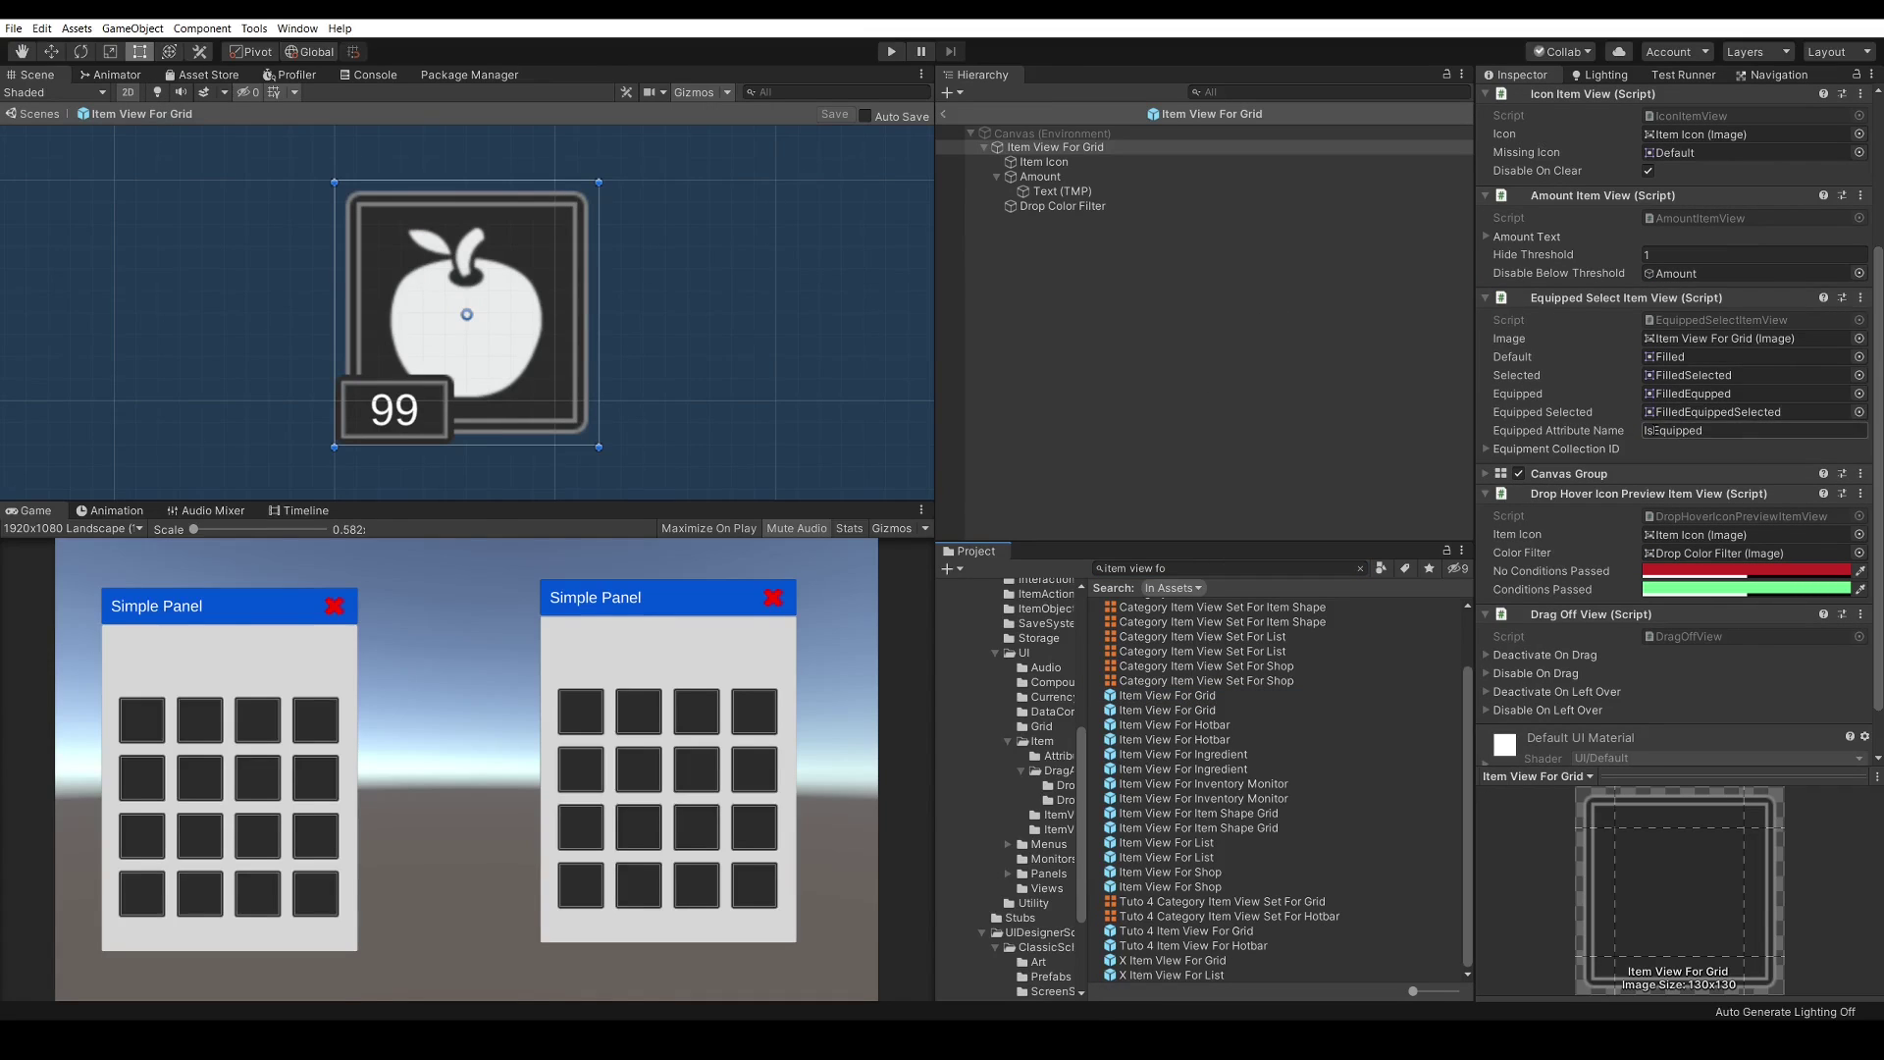
scroll(1576, 479, "down", 1)
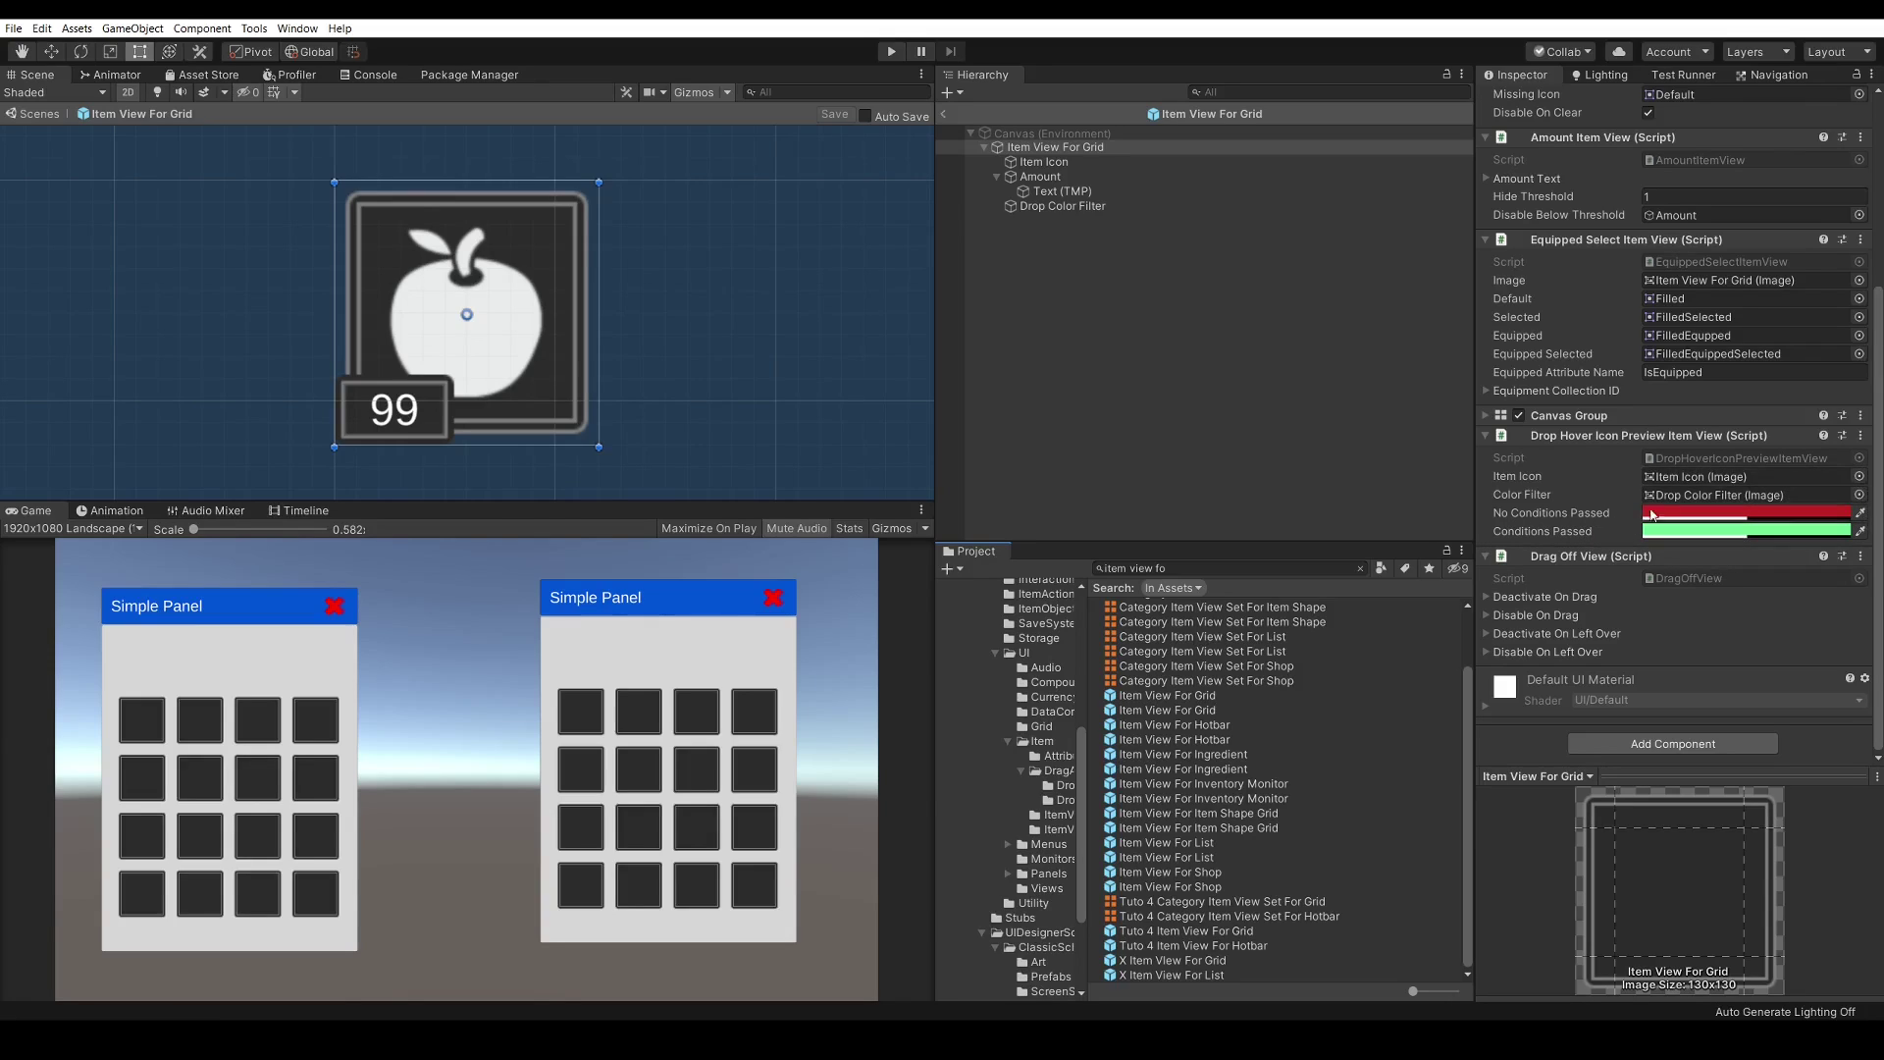
right_click(1581, 441)
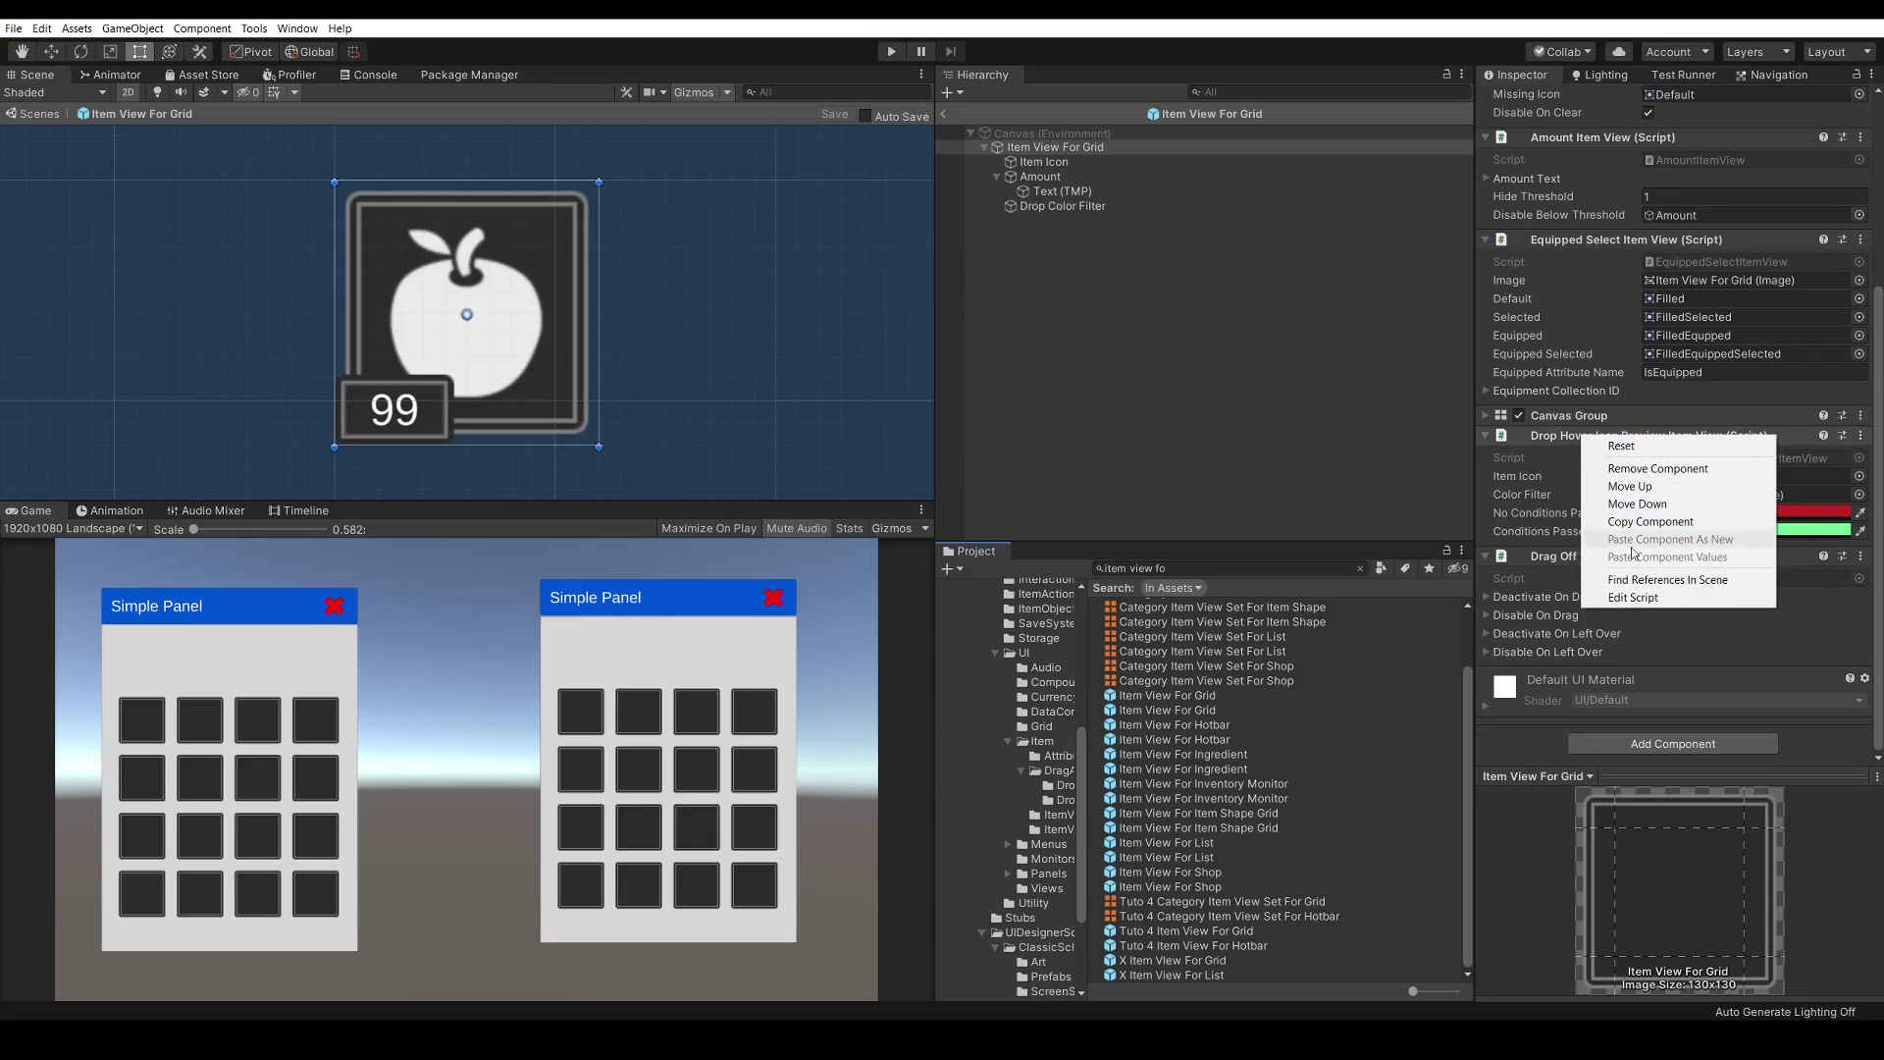
Open DropHoverIconPreviewItemView.cs in Rider and highlight the IItemViewSlotDropHoverSelectable interface name
left_click(1636, 602)
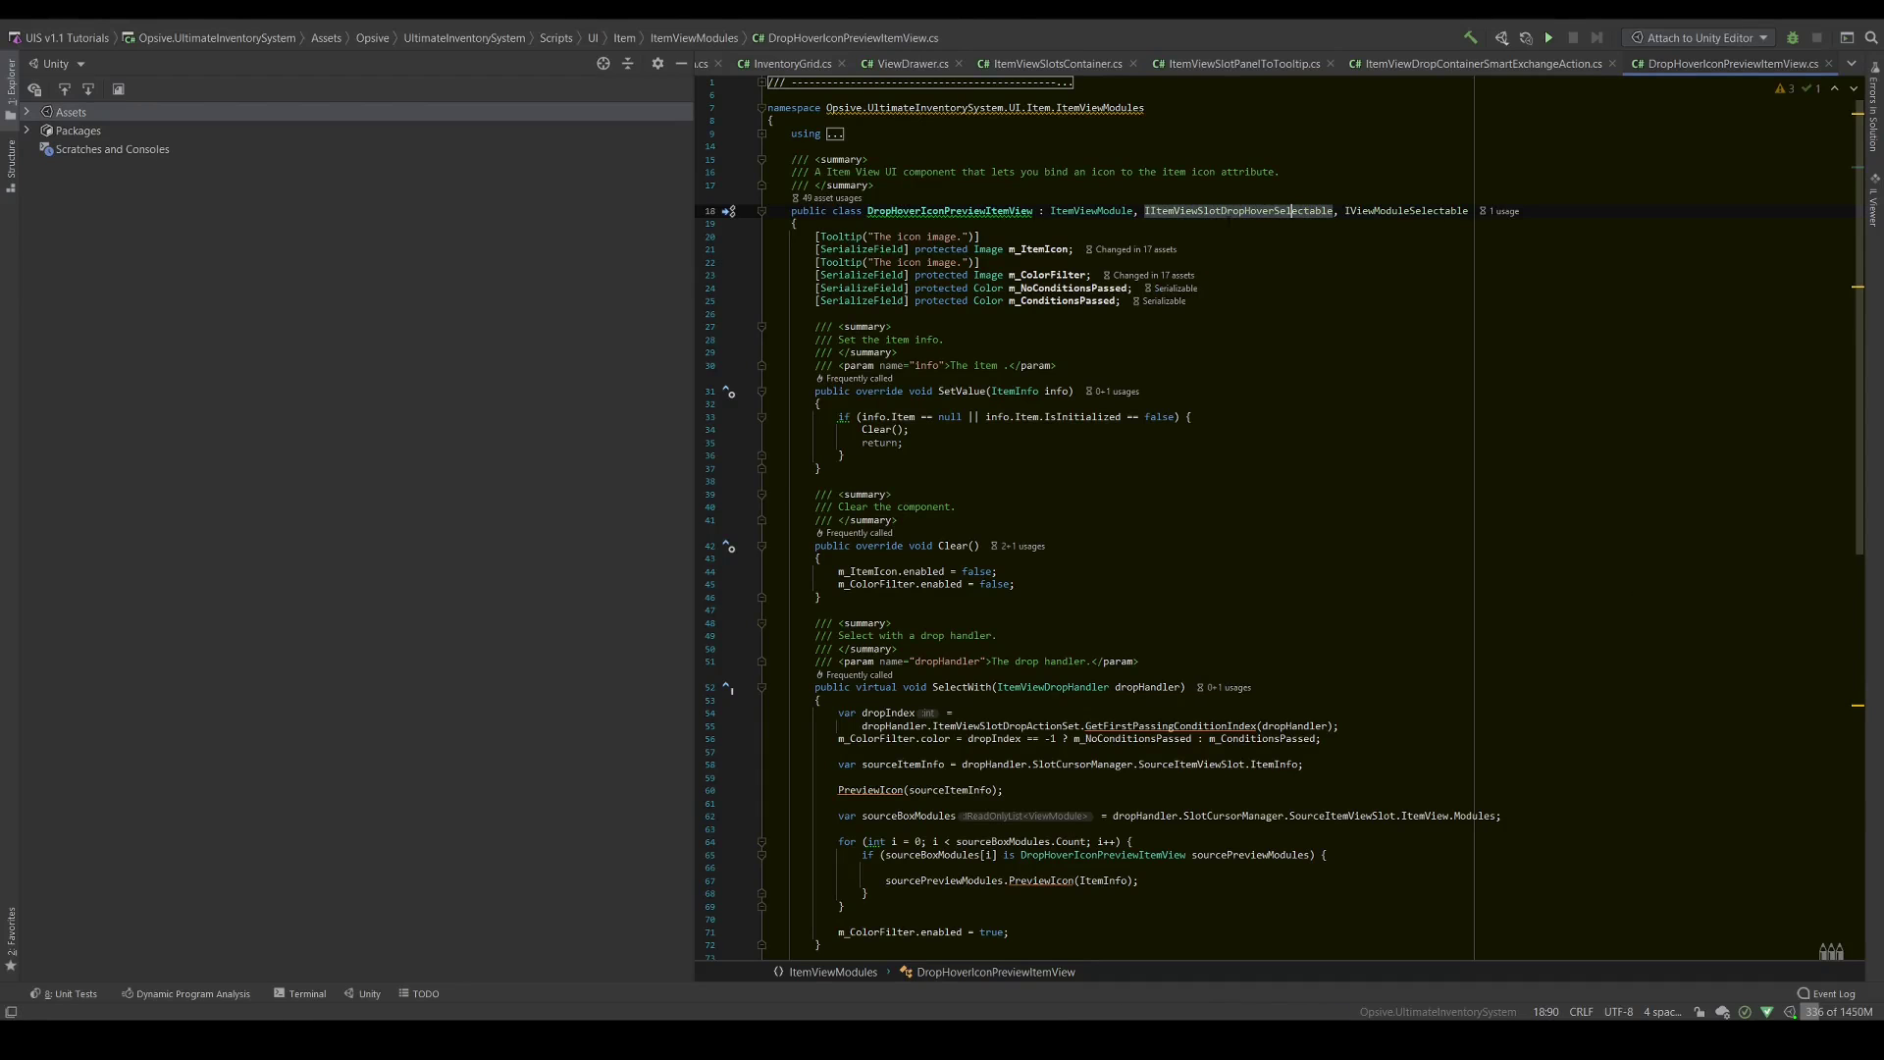
left_click_drag(1145, 211, 1304, 211)
scroll(1313, 280, "down", 10)
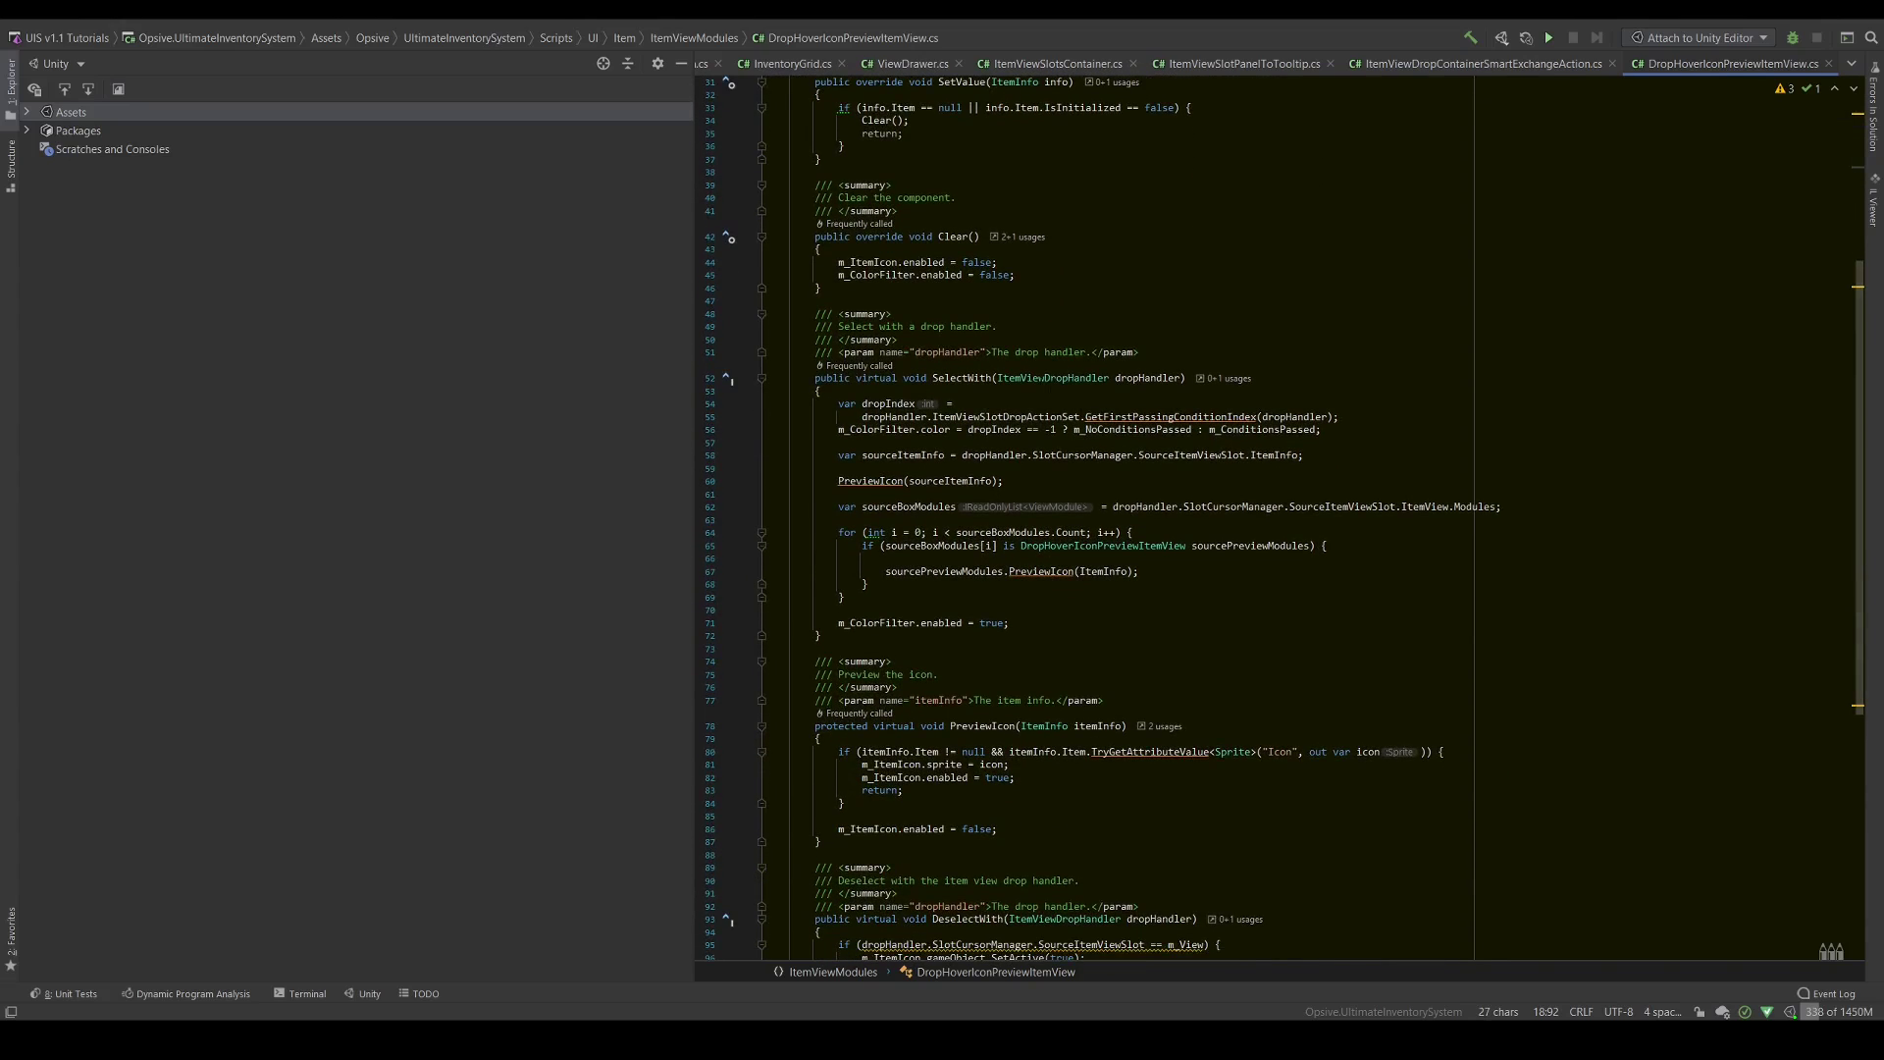
Inspect SelectWith's ItemViewDropHandler parameter, its dropHandler uses and the PreviewIcon call on line 60
left_click(1033, 377)
left_click(1130, 377)
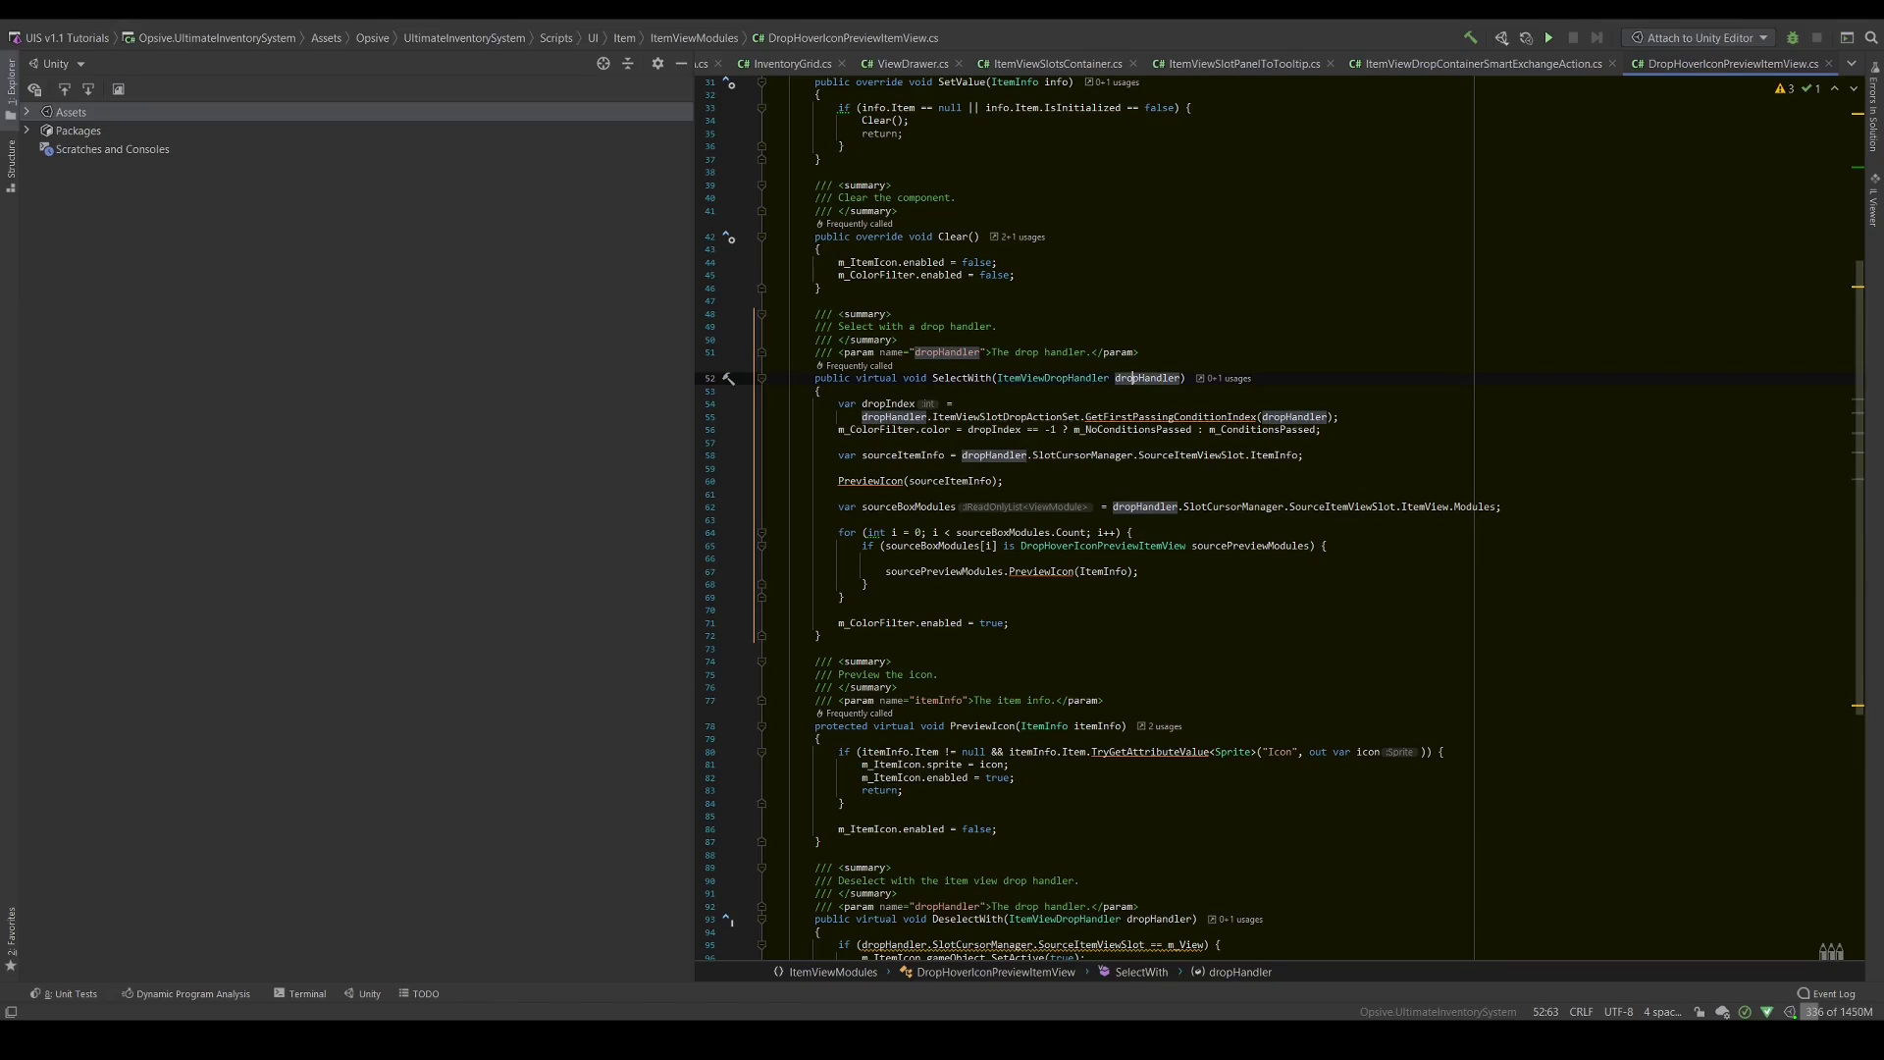
left_click(1046, 481)
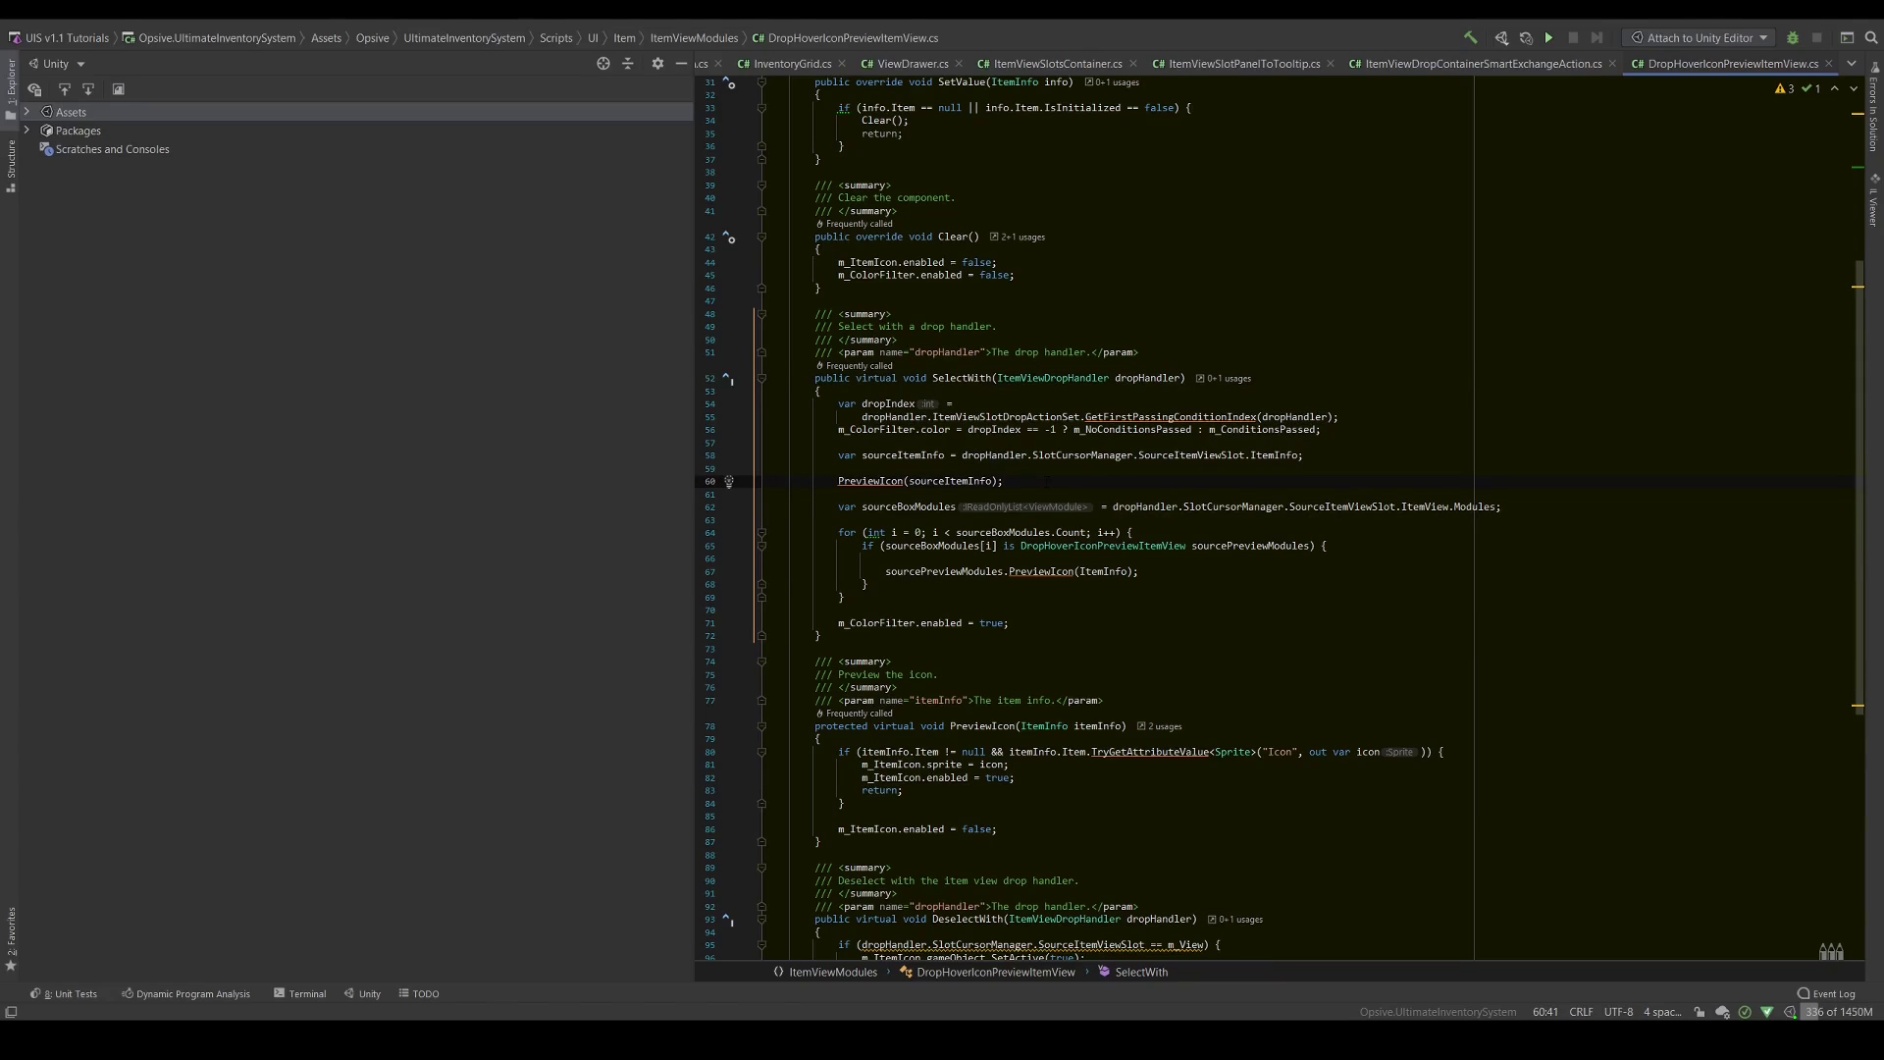
scroll(1048, 481, "up", 8)
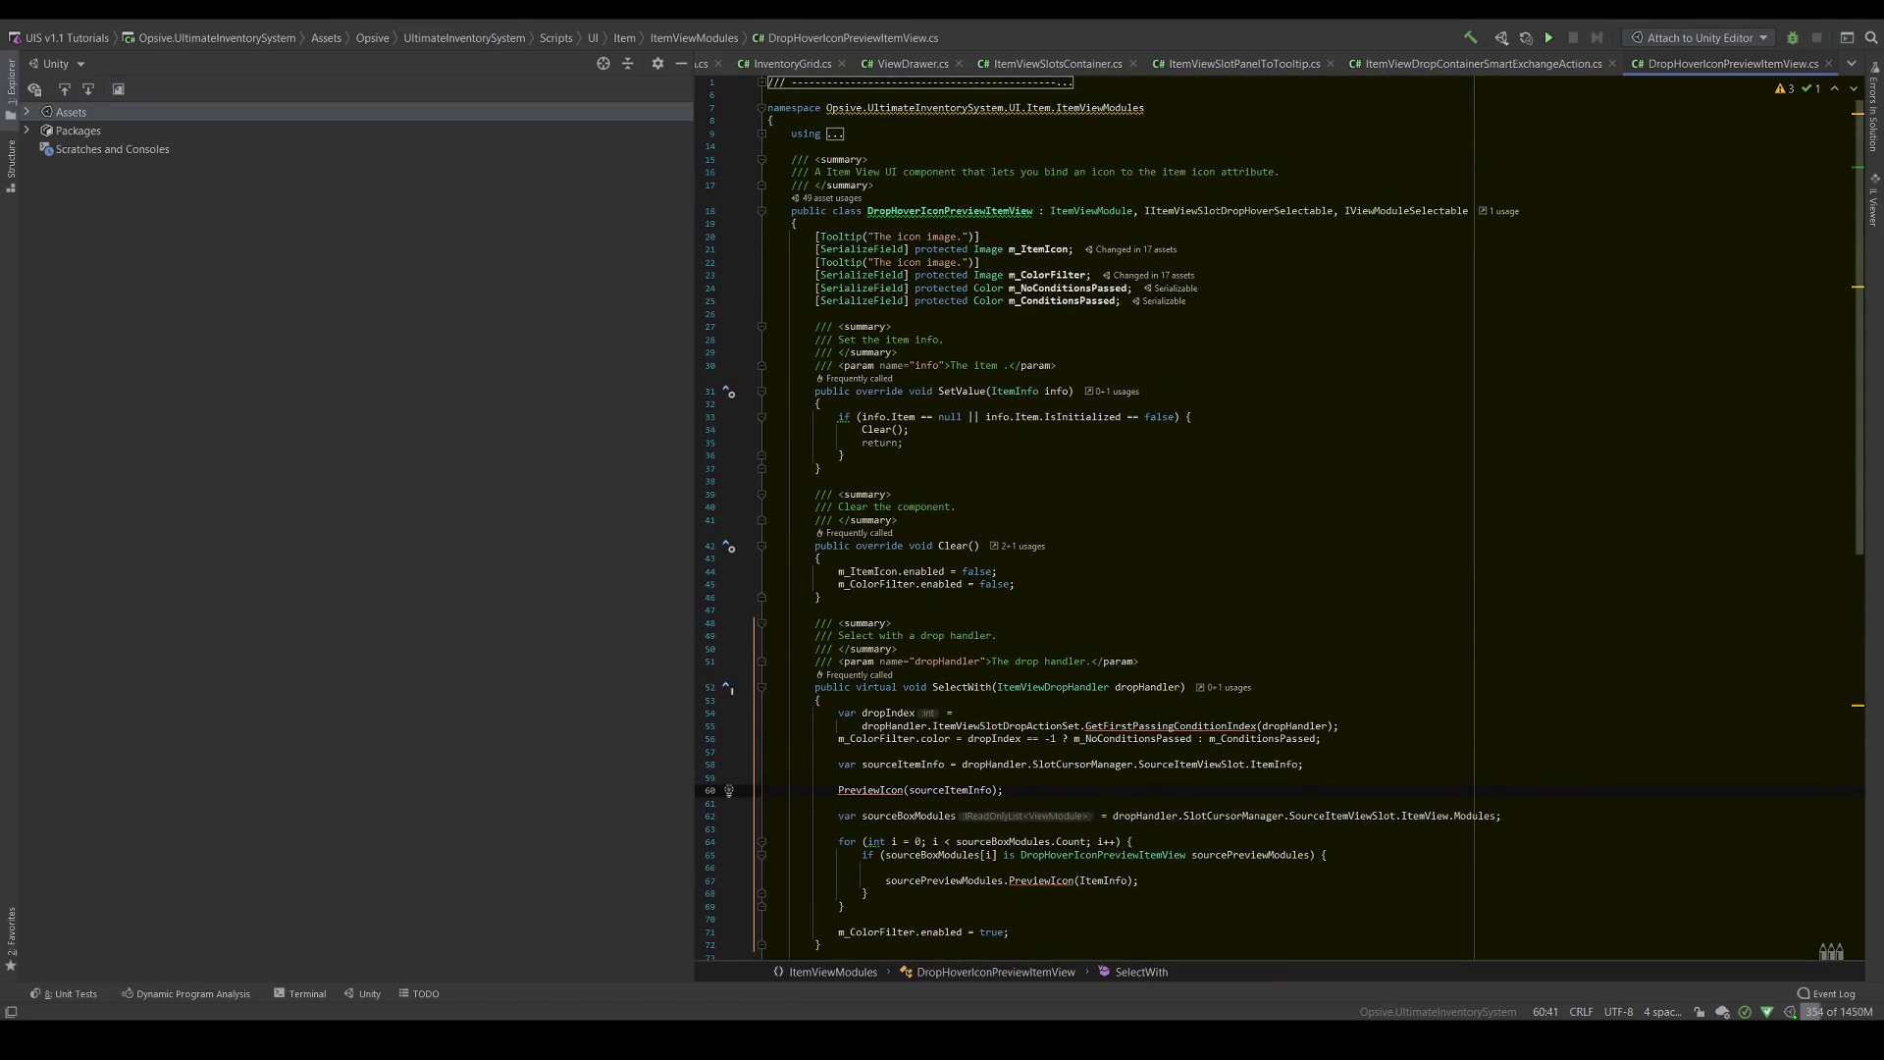
left_click(1196, 211)
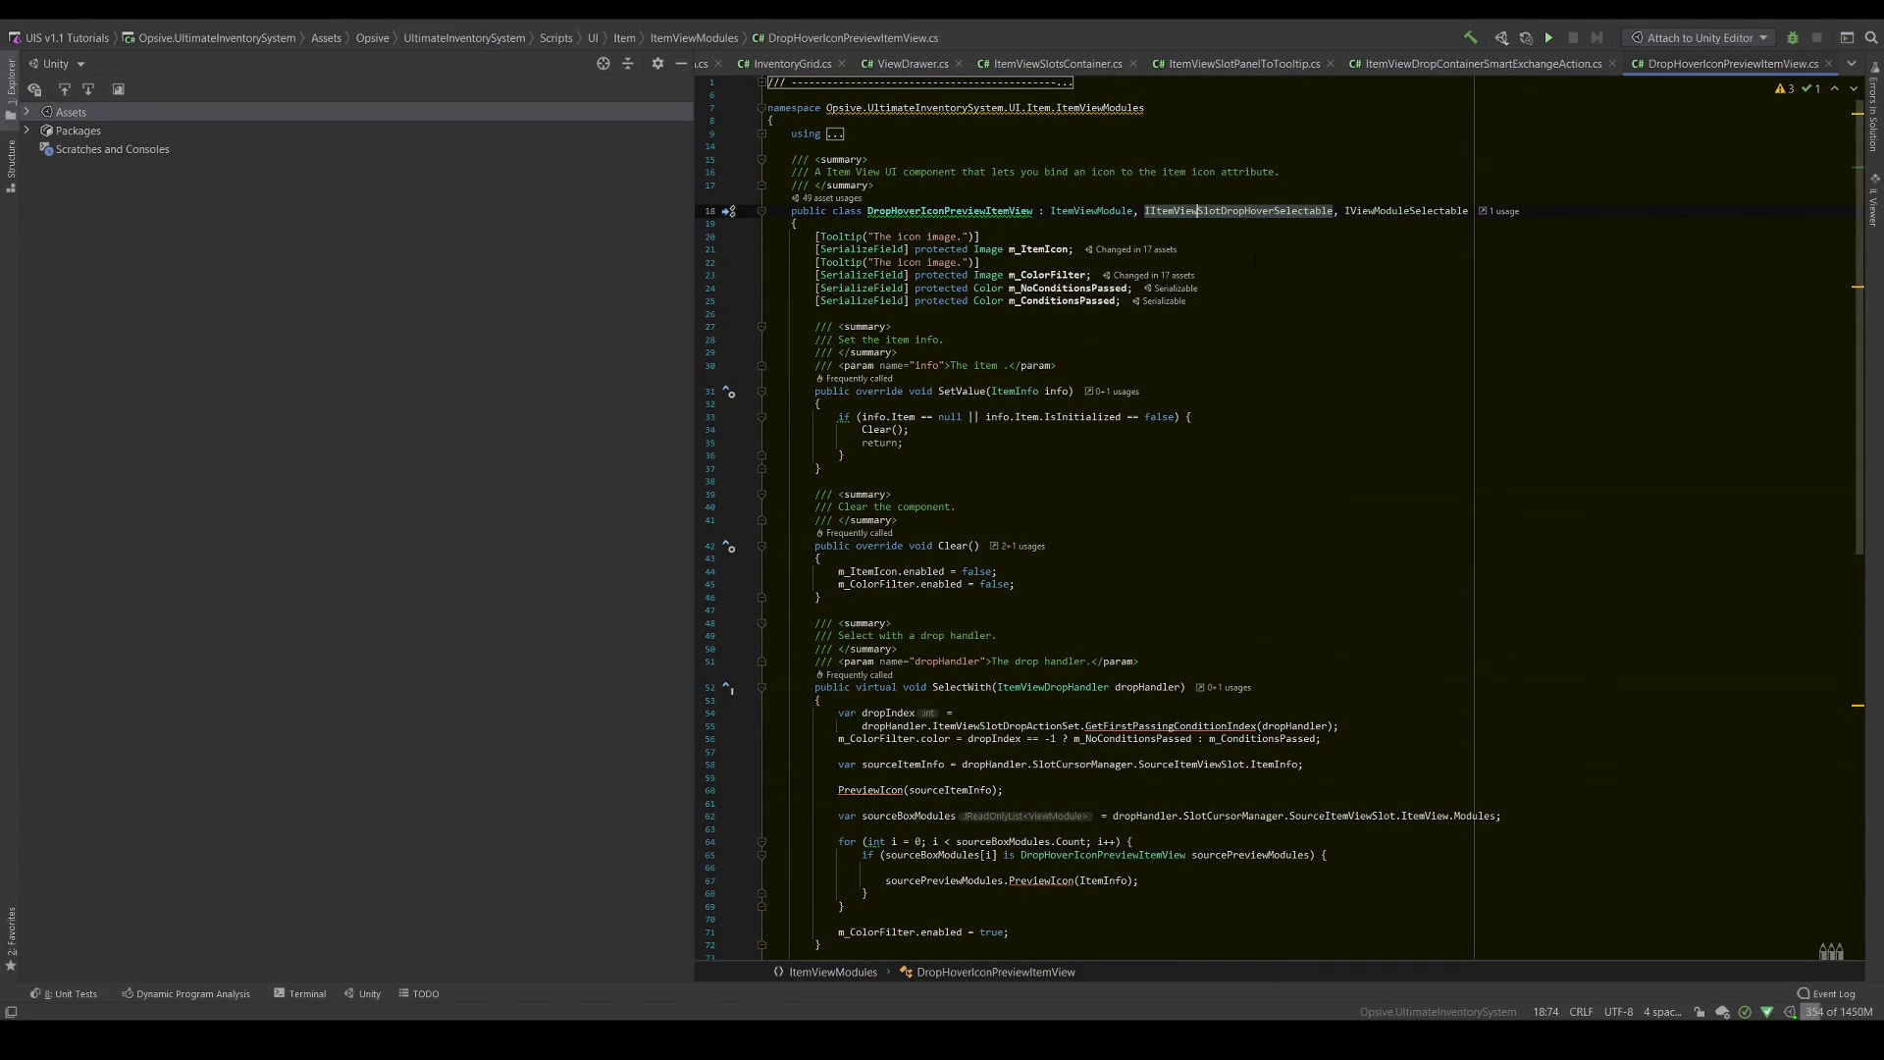